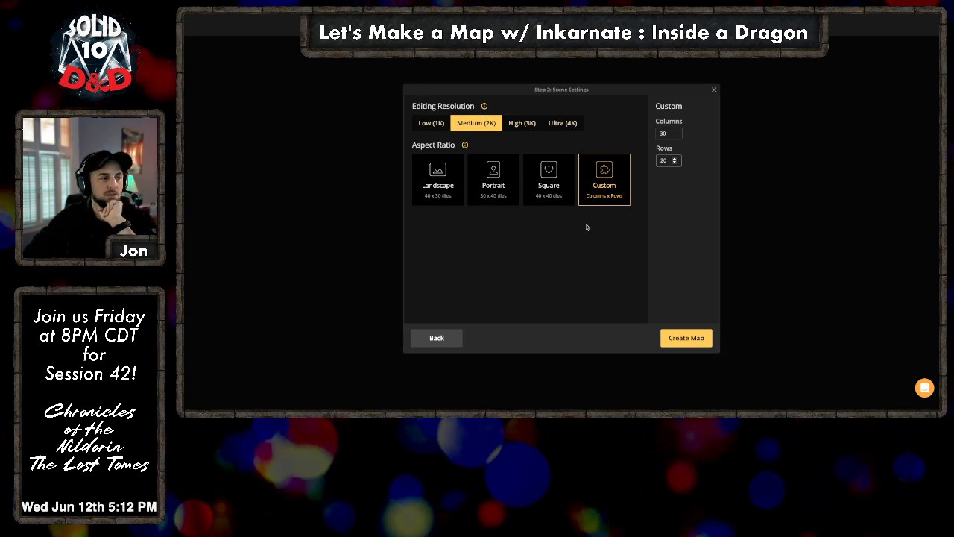
# Step: Create the map at Medium (2K) resolution with a custom 30-column by 20-row layout, and dismiss the live-stream notice and mask options
pyautogui.click(694, 339)
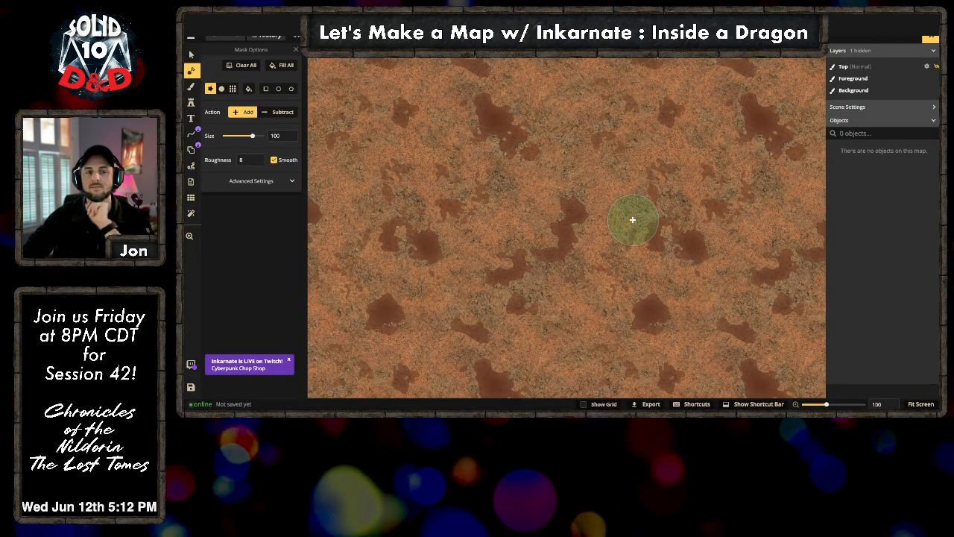
pyautogui.scroll(-2, 485, 187)
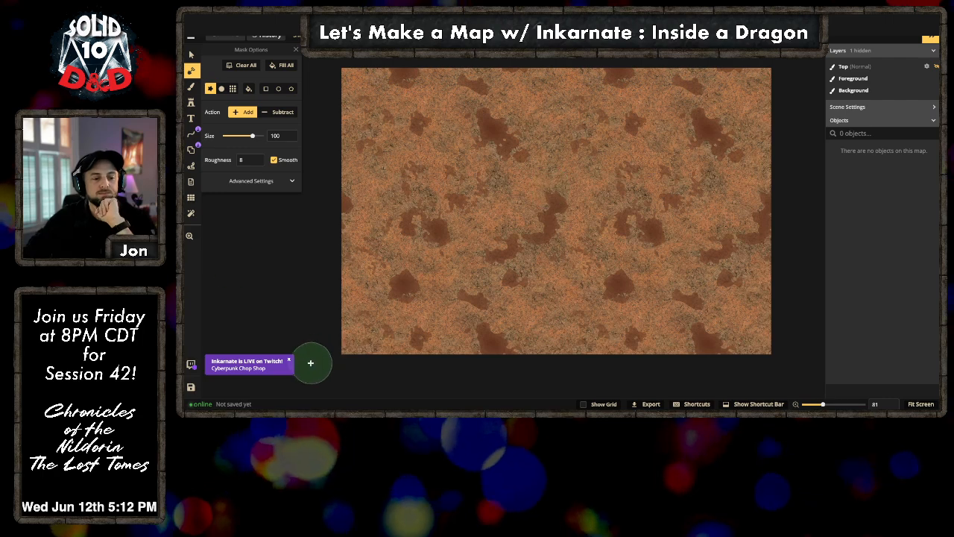
pyautogui.click(288, 359)
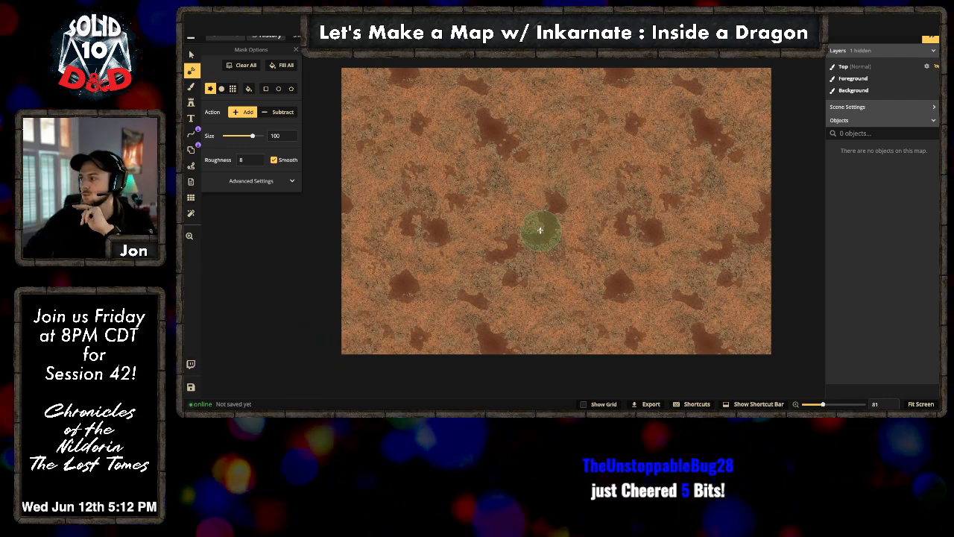
pyautogui.scroll(-1, 441, 201)
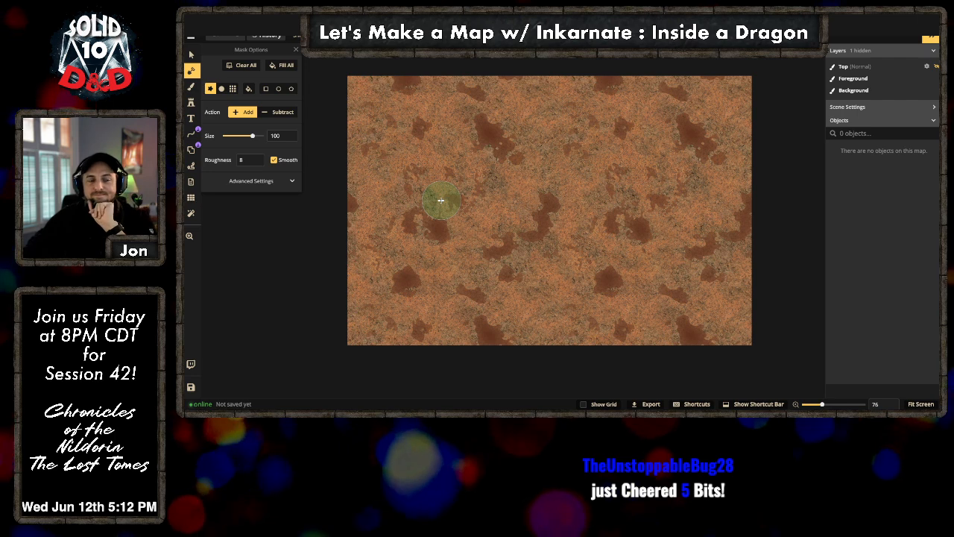
pyautogui.click(295, 50)
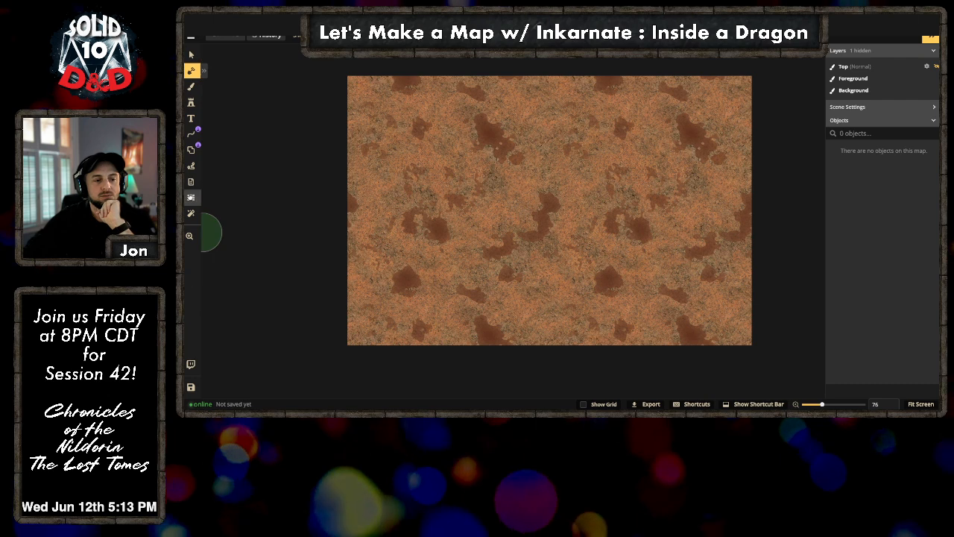
# Step: Show the square grid of 30 columns and 20 rows over the map
pyautogui.click(191, 198)
pyautogui.click(209, 64)
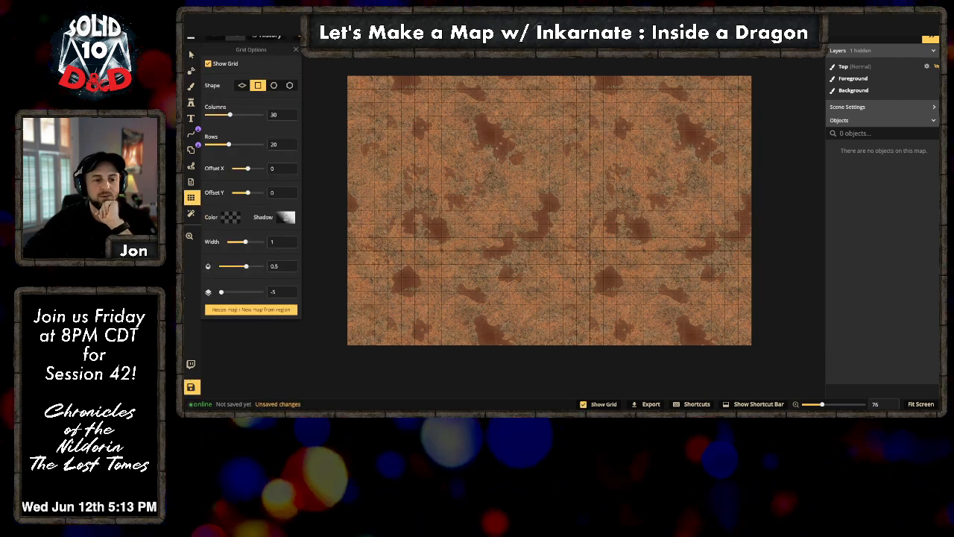
pyautogui.click(316, 124)
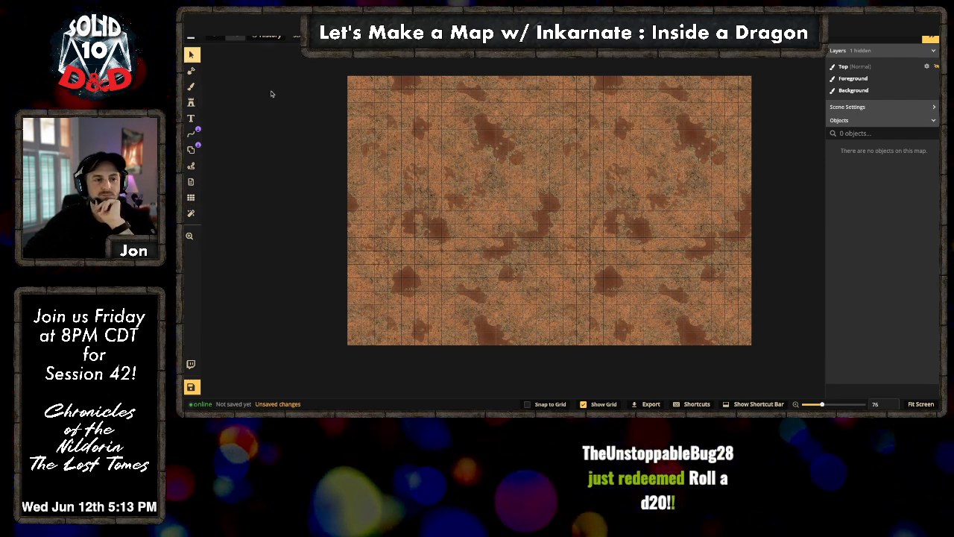
# Step: Fill the whole background layer with the black favorite texture
pyautogui.click(191, 85)
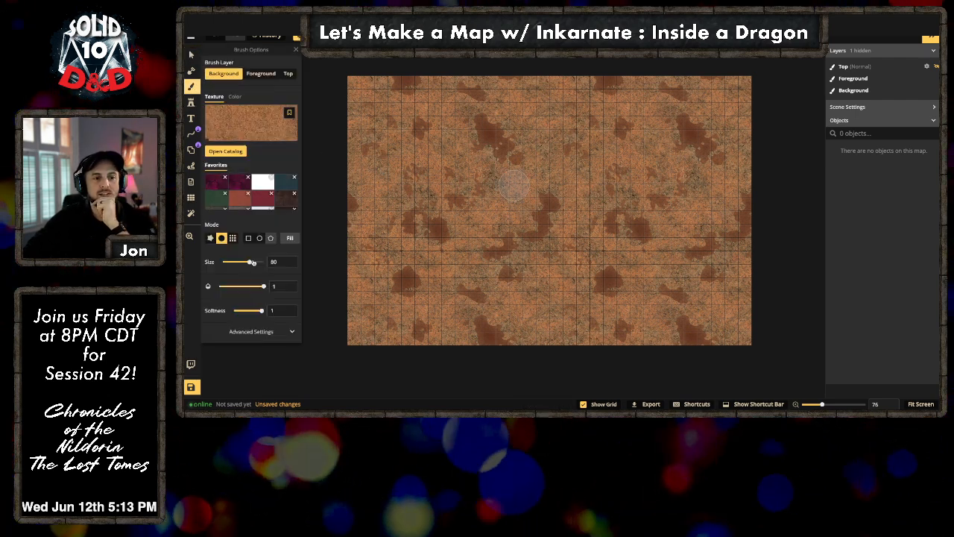
pyautogui.click(222, 204)
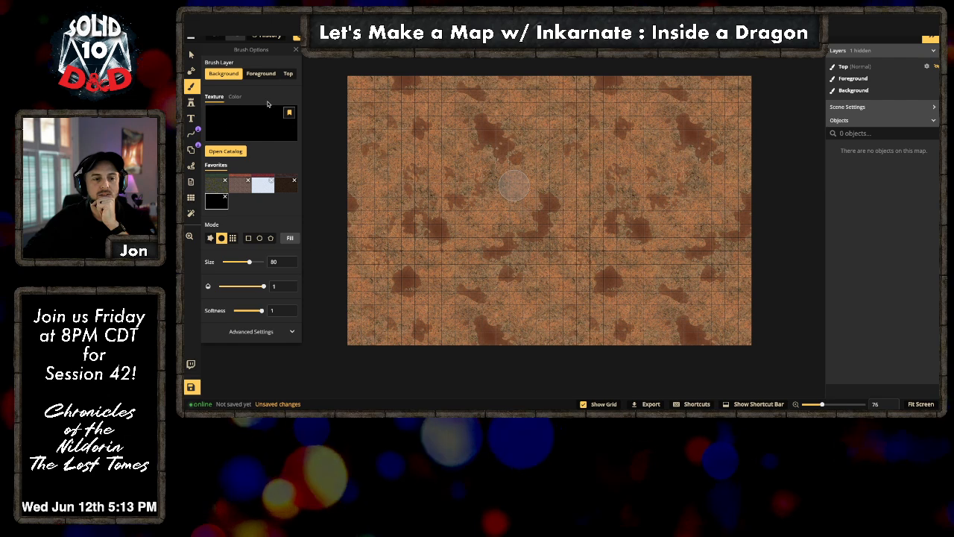
pyautogui.click(290, 238)
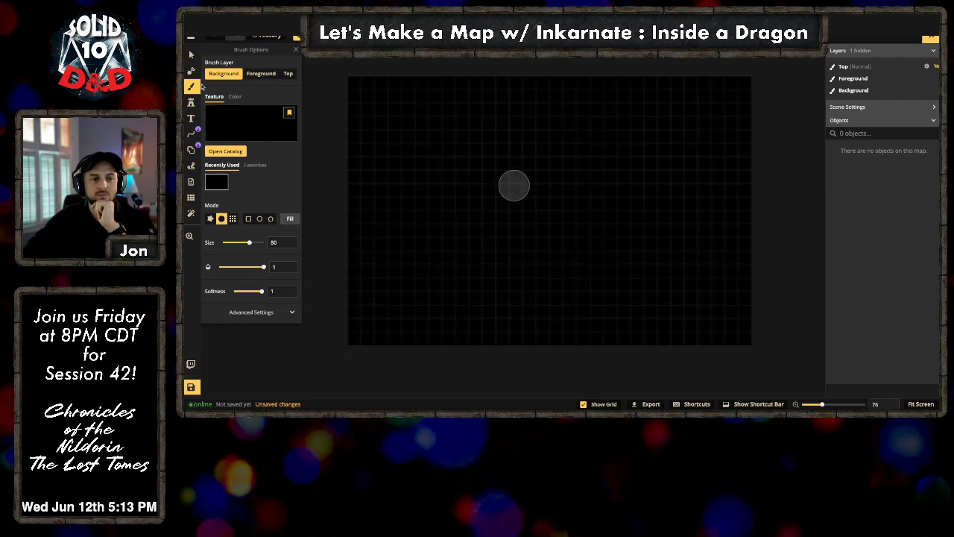
pyautogui.click(198, 86)
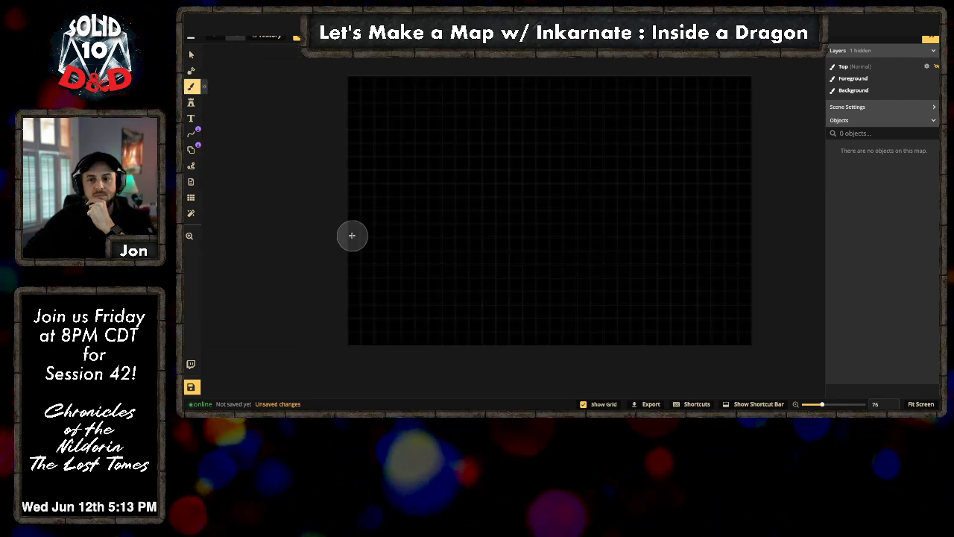
# Step: Paint a large rounded body shape across most of the map by adding mask with a size-120, roughness-4 brush
pyautogui.click(191, 70)
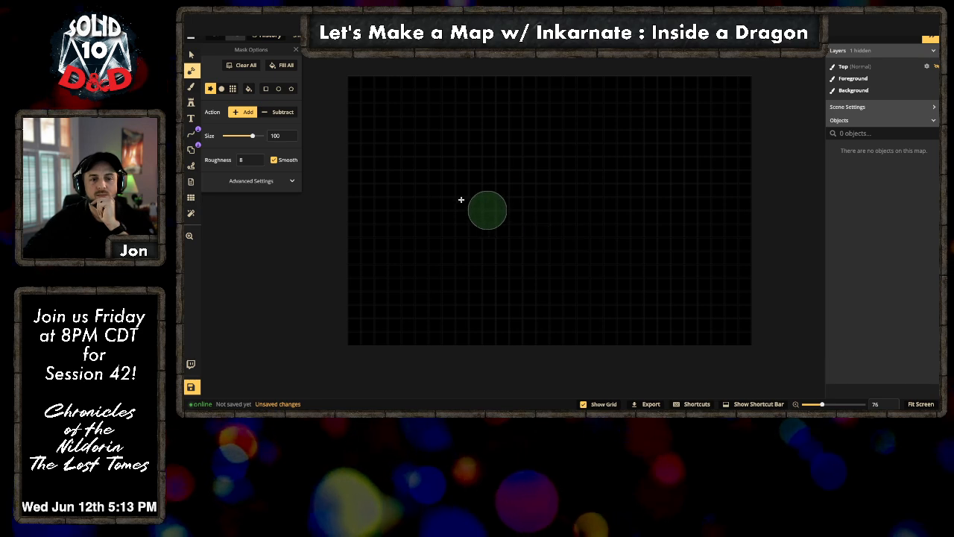
pyautogui.moveTo(253, 136); pyautogui.dragTo(255, 136)
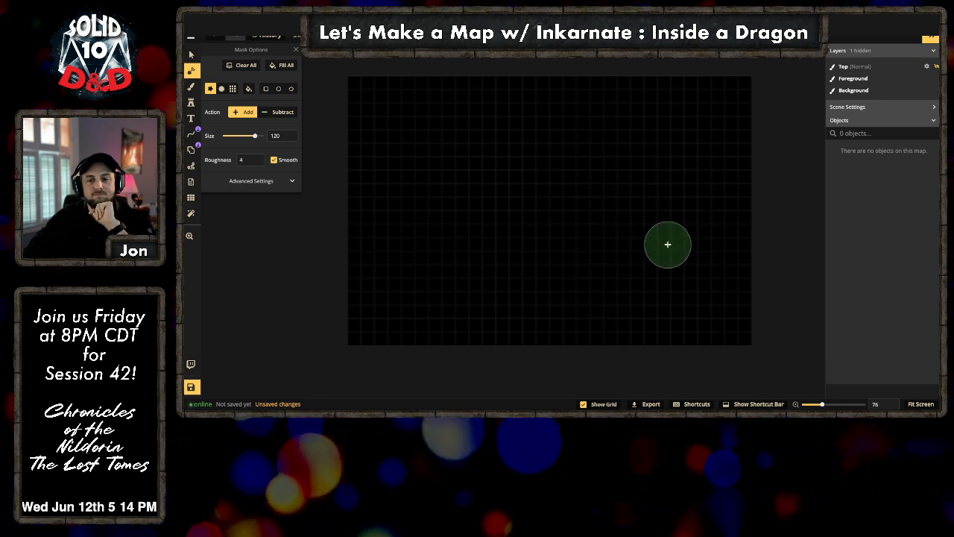
pyautogui.moveTo(671, 241)
pyautogui.mouseDown()
pyautogui.moveTo(680, 237)
pyautogui.moveTo(682, 197)
pyautogui.mouseUp()
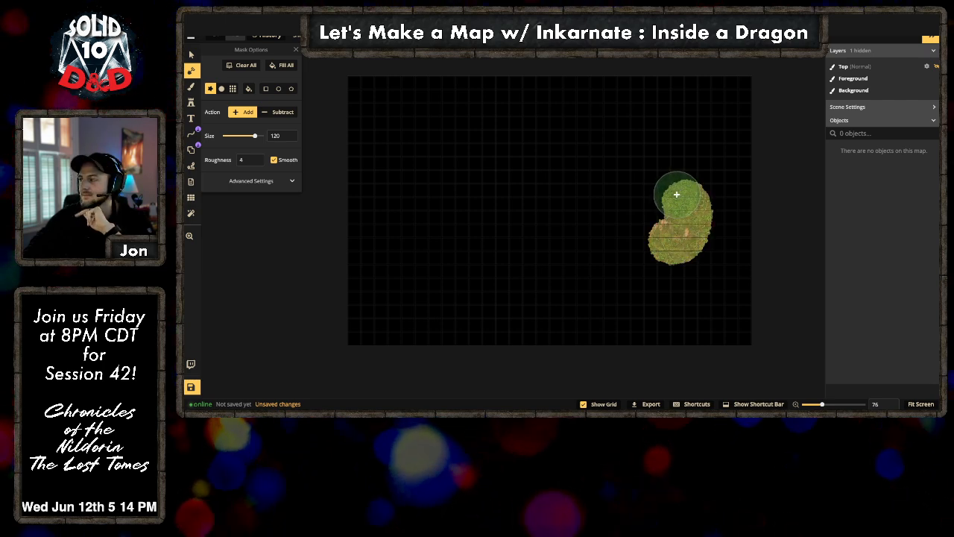
pyautogui.moveTo(667, 218)
pyautogui.mouseDown()
pyautogui.moveTo(654, 187)
pyautogui.moveTo(638, 220)
pyautogui.moveTo(657, 255)
pyautogui.moveTo(680, 217)
pyautogui.moveTo(671, 173)
pyautogui.moveTo(633, 187)
pyautogui.mouseUp()
pyautogui.moveTo(679, 240); pyautogui.dragTo(691, 246)
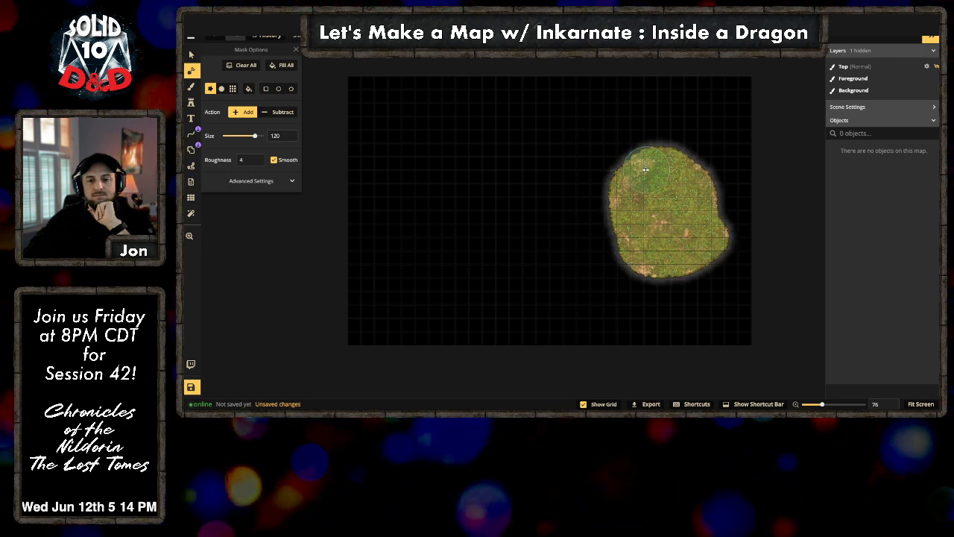
pyautogui.moveTo(646, 149)
pyautogui.mouseDown()
pyautogui.moveTo(568, 138)
pyautogui.moveTo(428, 143)
pyautogui.moveTo(387, 173)
pyautogui.moveTo(384, 263)
pyautogui.moveTo(401, 287)
pyautogui.moveTo(451, 308)
pyautogui.moveTo(543, 318)
pyautogui.moveTo(595, 306)
pyautogui.moveTo(631, 278)
pyautogui.moveTo(639, 252)
pyautogui.moveTo(625, 196)
pyautogui.moveTo(604, 180)
pyautogui.moveTo(463, 171)
pyautogui.moveTo(426, 209)
pyautogui.moveTo(423, 182)
pyautogui.moveTo(425, 276)
pyautogui.moveTo(522, 287)
pyautogui.moveTo(571, 261)
pyautogui.moveTo(459, 193)
pyautogui.moveTo(445, 261)
pyautogui.moveTo(505, 233)
pyautogui.moveTo(487, 231)
pyautogui.moveTo(510, 258)
pyautogui.moveTo(523, 226)
pyautogui.moveTo(545, 263)
pyautogui.moveTo(588, 254)
pyautogui.moveTo(606, 217)
pyautogui.moveTo(574, 189)
pyautogui.mouseUp()
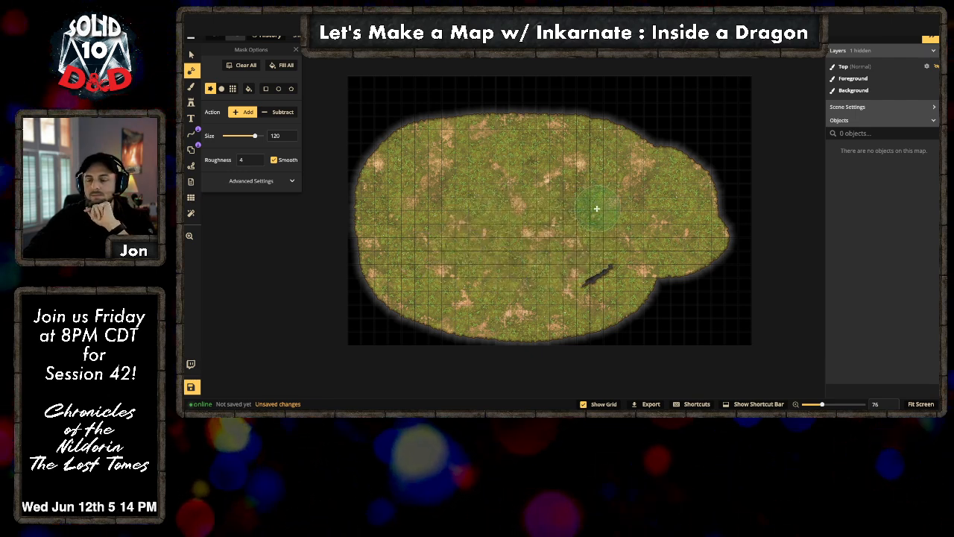
pyautogui.moveTo(678, 210); pyautogui.dragTo(572, 275)
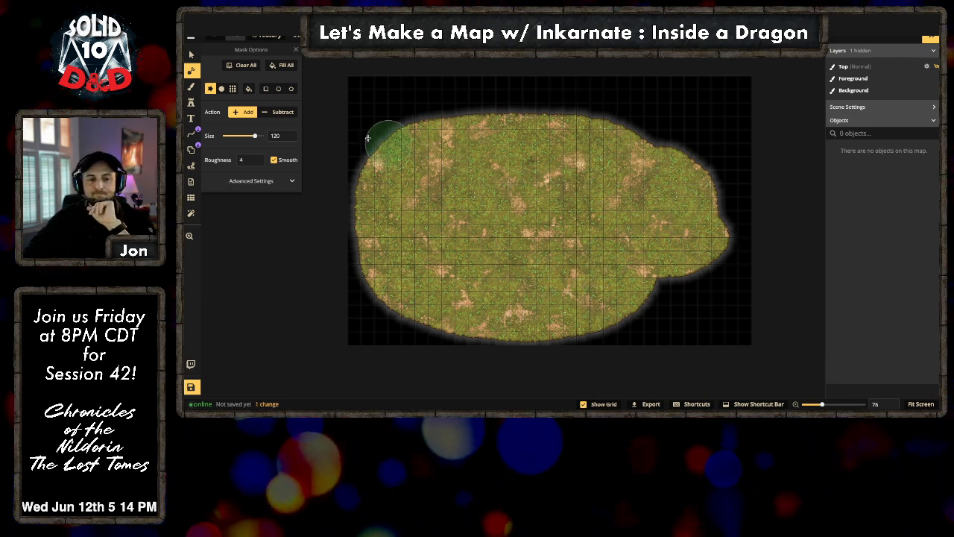
# Step: Trim the body shape's outer edges and carve a notch at its lower right by subtracting mask at brush size 200
pyautogui.click(284, 111)
pyautogui.moveTo(255, 136); pyautogui.dragTo(239, 137)
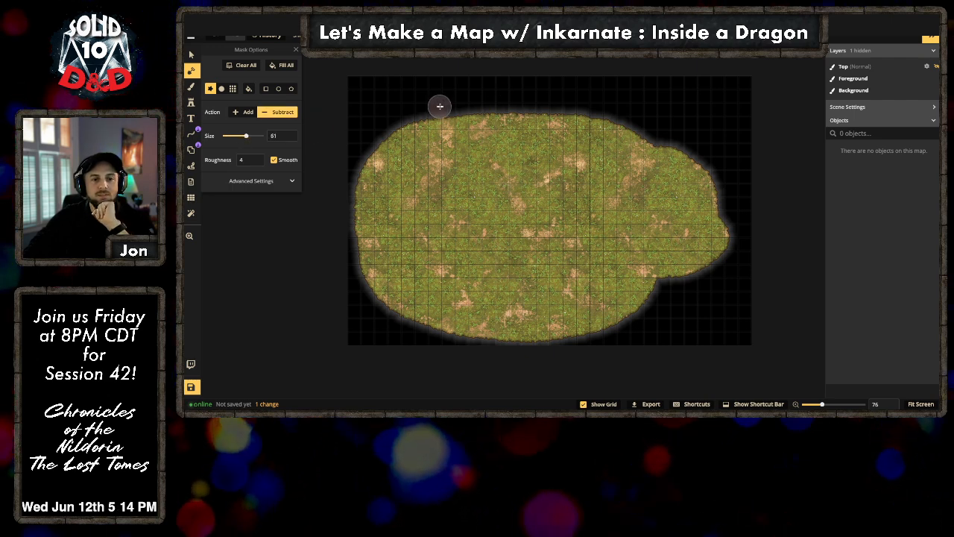
pyautogui.moveTo(247, 137); pyautogui.dragTo(261, 136)
pyautogui.moveTo(420, 100)
pyautogui.mouseDown()
pyautogui.moveTo(492, 85)
pyautogui.moveTo(396, 87)
pyautogui.moveTo(357, 113)
pyautogui.moveTo(504, 70)
pyautogui.moveTo(602, 85)
pyautogui.moveTo(376, 96)
pyautogui.moveTo(341, 144)
pyautogui.moveTo(319, 215)
pyautogui.moveTo(345, 298)
pyautogui.moveTo(454, 373)
pyautogui.moveTo(675, 364)
pyautogui.mouseUp()
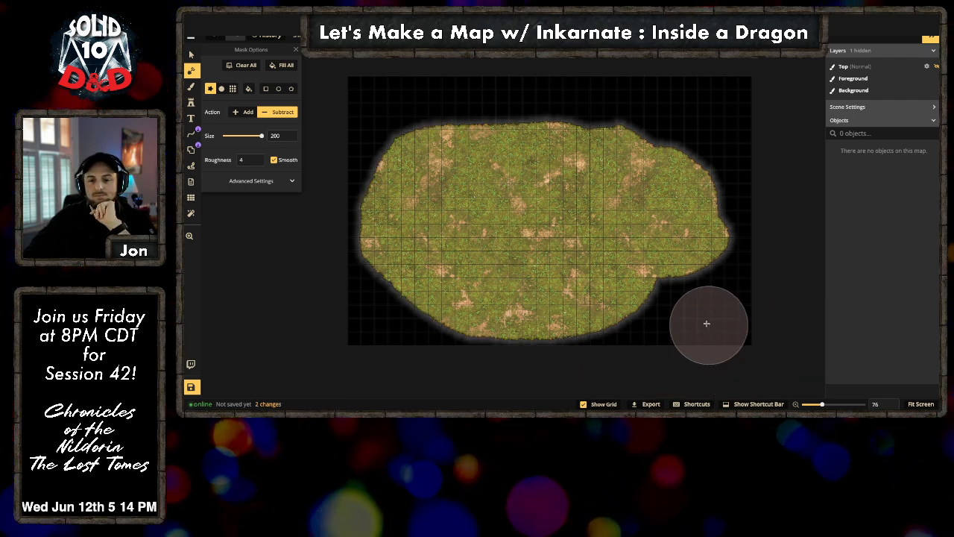
pyautogui.moveTo(686, 307)
pyautogui.mouseDown()
pyautogui.moveTo(677, 287)
pyautogui.moveTo(714, 296)
pyautogui.moveTo(759, 237)
pyautogui.moveTo(760, 184)
pyautogui.moveTo(748, 257)
pyautogui.moveTo(721, 290)
pyautogui.mouseUp()
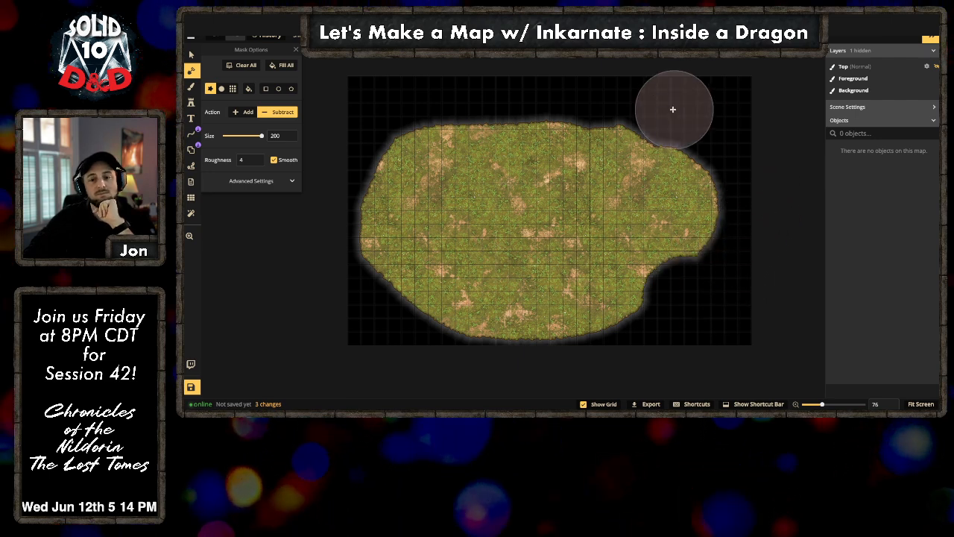
pyautogui.moveTo(616, 101); pyautogui.dragTo(397, 82)
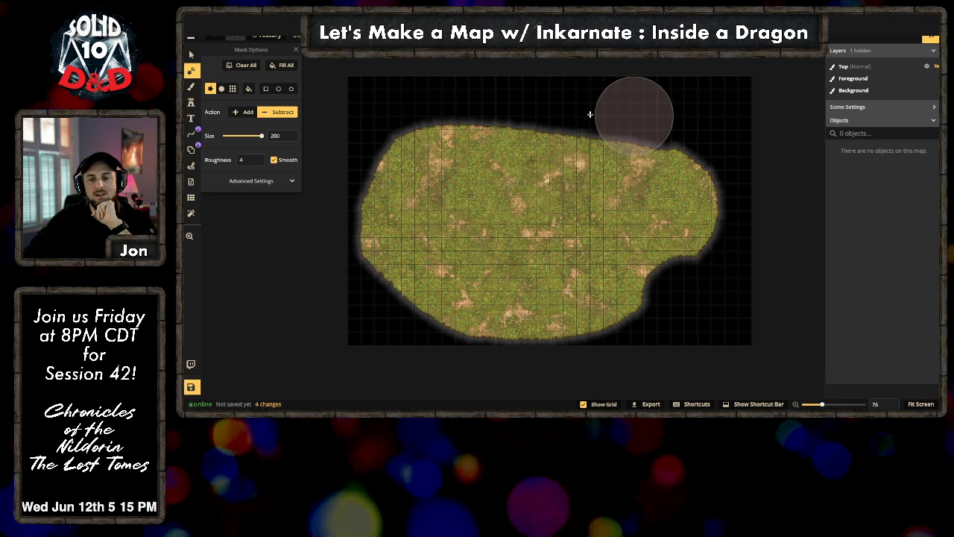
# Step: Extend the shape's upper edge with the size-120 adding mask, and carve its upper-right and lower-right edges with the size-200 subtracting mask
pyautogui.click(237, 112)
pyautogui.moveTo(660, 146)
pyautogui.mouseDown()
pyautogui.moveTo(442, 121)
pyautogui.moveTo(427, 144)
pyautogui.moveTo(405, 149)
pyautogui.moveTo(389, 198)
pyautogui.moveTo(396, 180)
pyautogui.mouseUp()
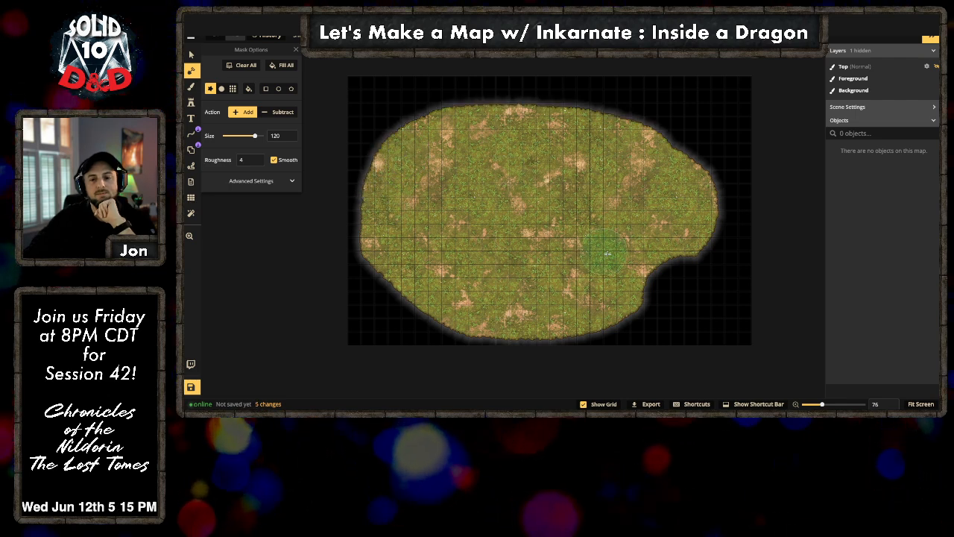
pyautogui.click(283, 111)
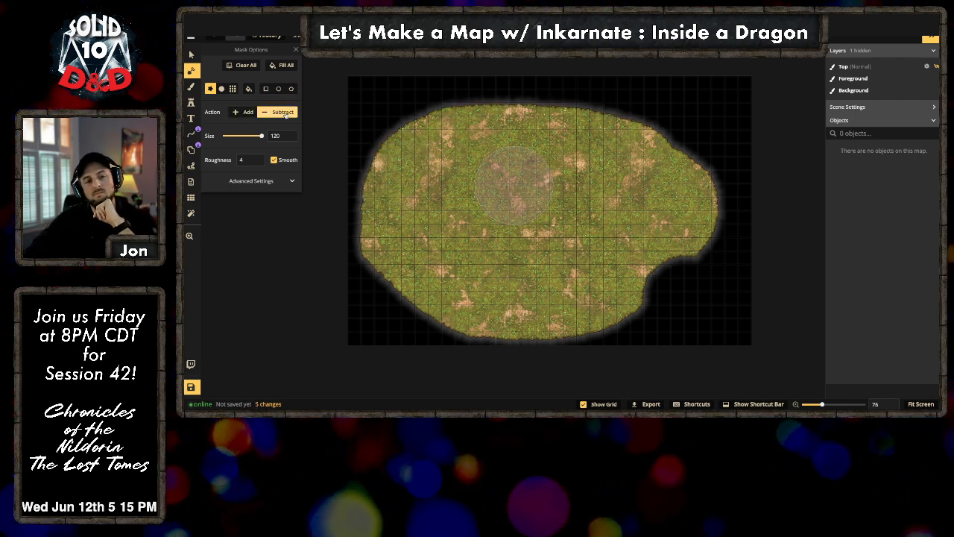
pyautogui.moveTo(684, 141)
pyautogui.mouseDown()
pyautogui.moveTo(686, 124)
pyautogui.moveTo(693, 150)
pyautogui.moveTo(708, 137)
pyautogui.mouseUp()
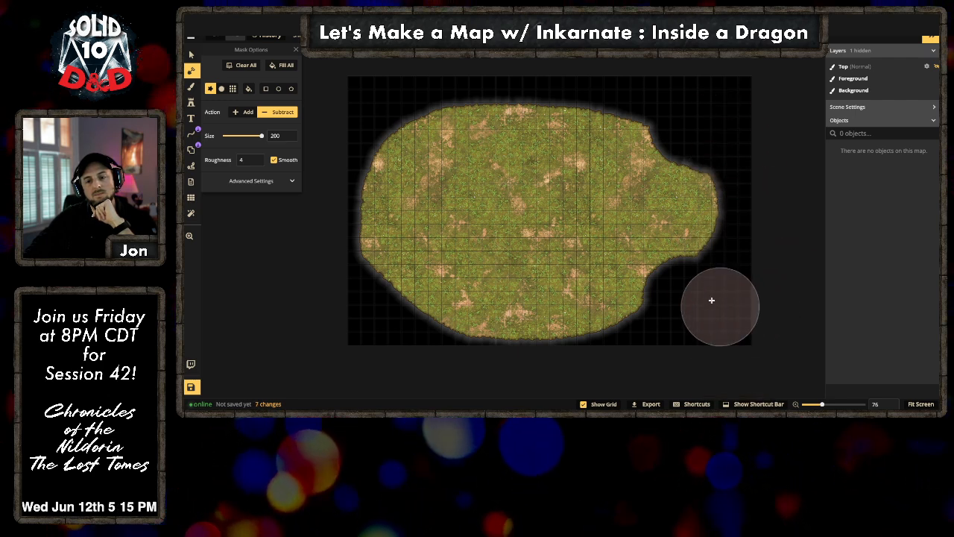
pyautogui.moveTo(712, 298); pyautogui.dragTo(706, 299)
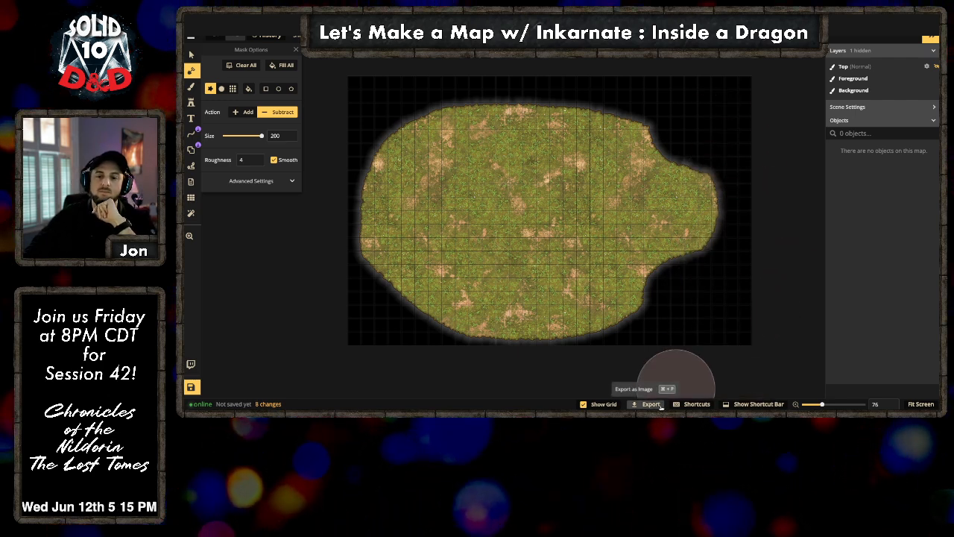
# Step: Fill in the notch at the shape's lower right by adding mask at brush size 120, and return to subtracting
pyautogui.click(243, 112)
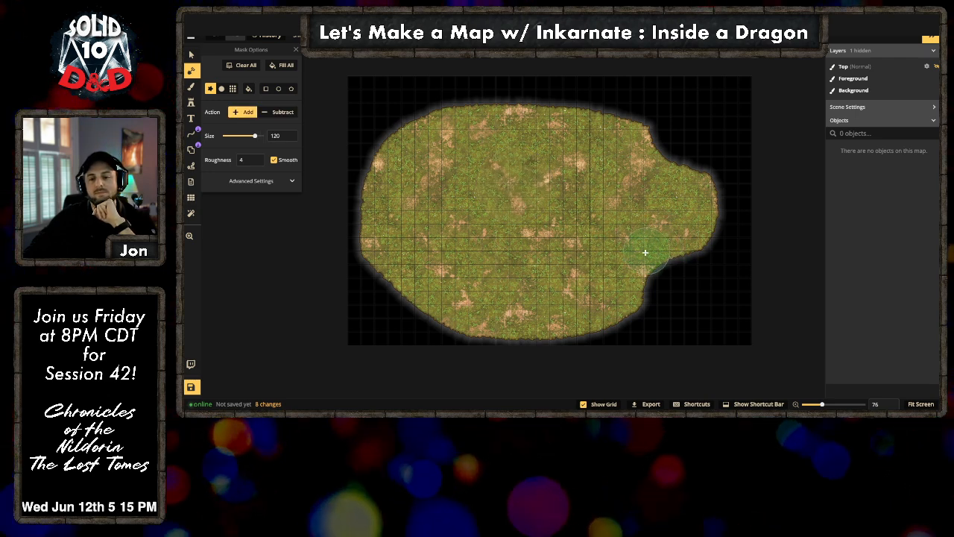
pyautogui.moveTo(645, 249)
pyautogui.mouseDown()
pyautogui.moveTo(633, 283)
pyautogui.moveTo(660, 246)
pyautogui.moveTo(666, 284)
pyautogui.mouseUp()
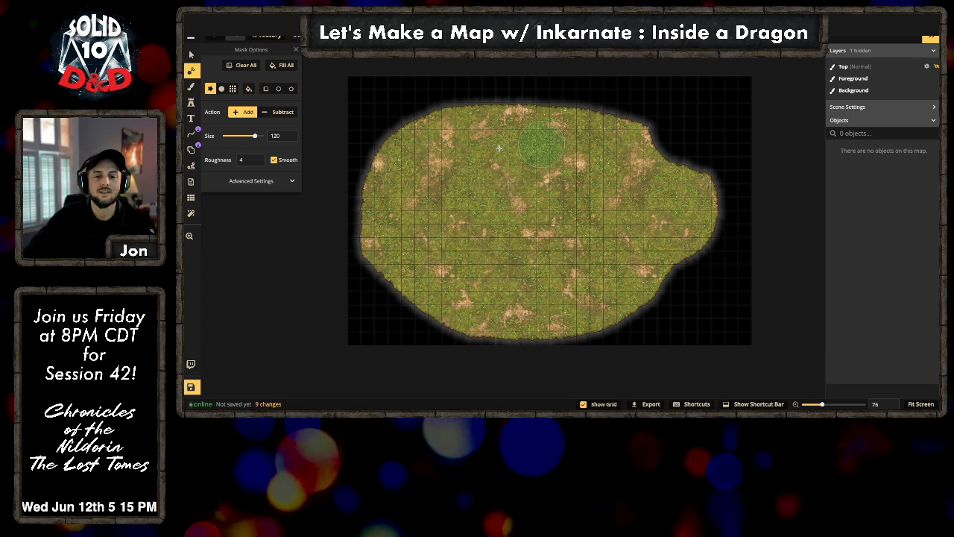
pyautogui.click(282, 112)
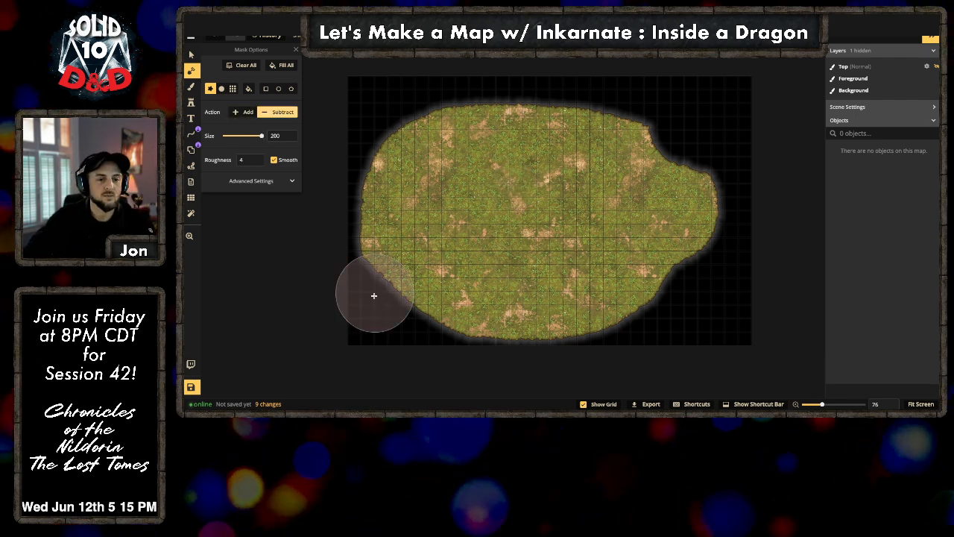
# Step: Choose the dark red ground texture in the Hell group of the Fantasy Battlemaps texture catalog for the brush
pyautogui.click(191, 102)
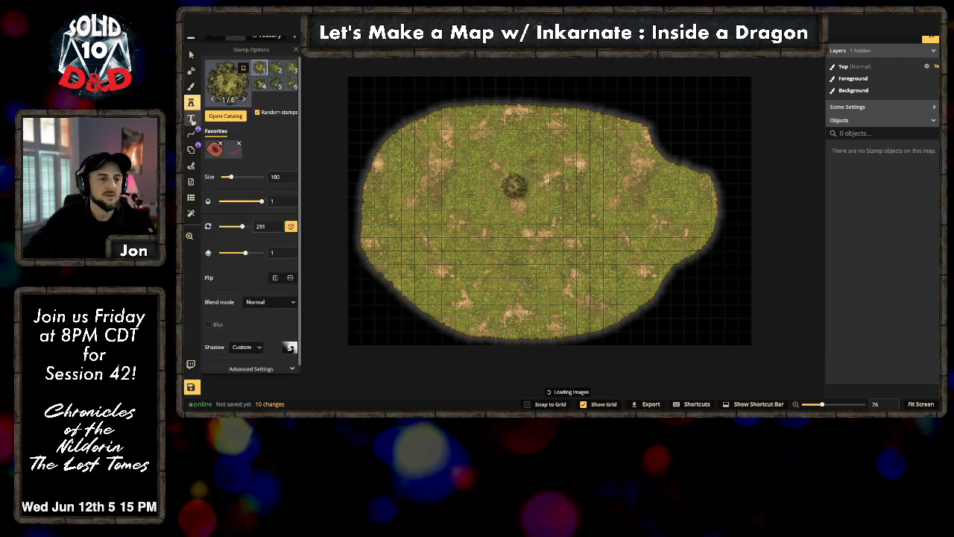
pyautogui.press('b')
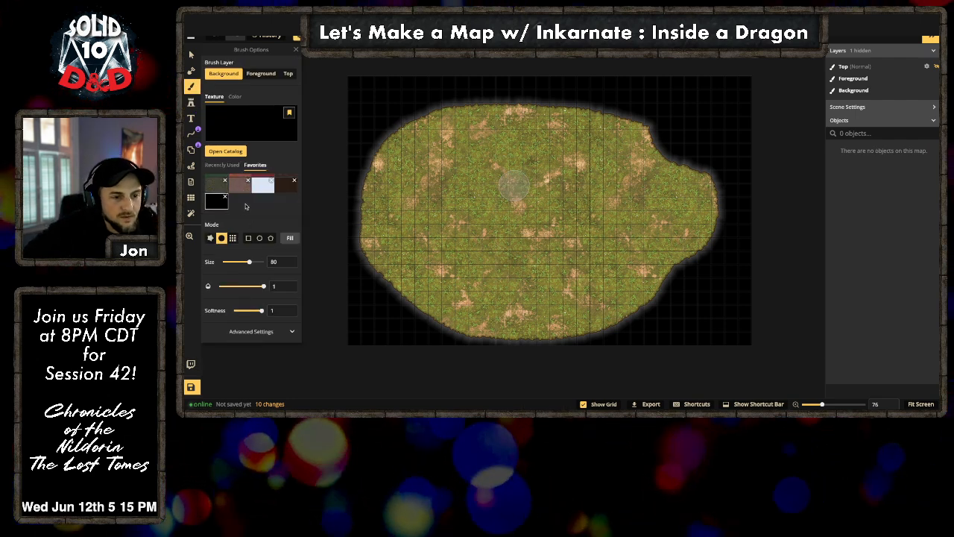
pyautogui.click(241, 182)
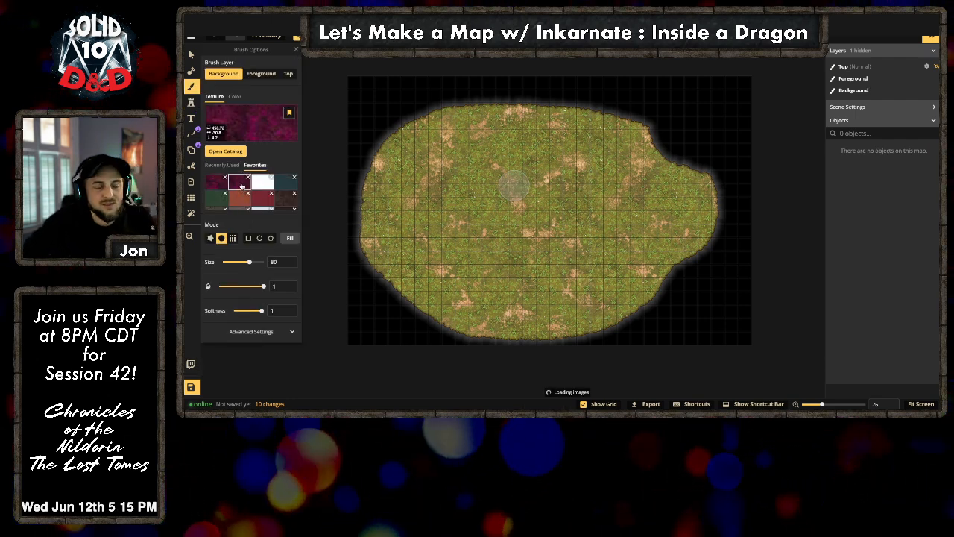
pyautogui.click(270, 108)
pyautogui.scroll(-5, 711, 264)
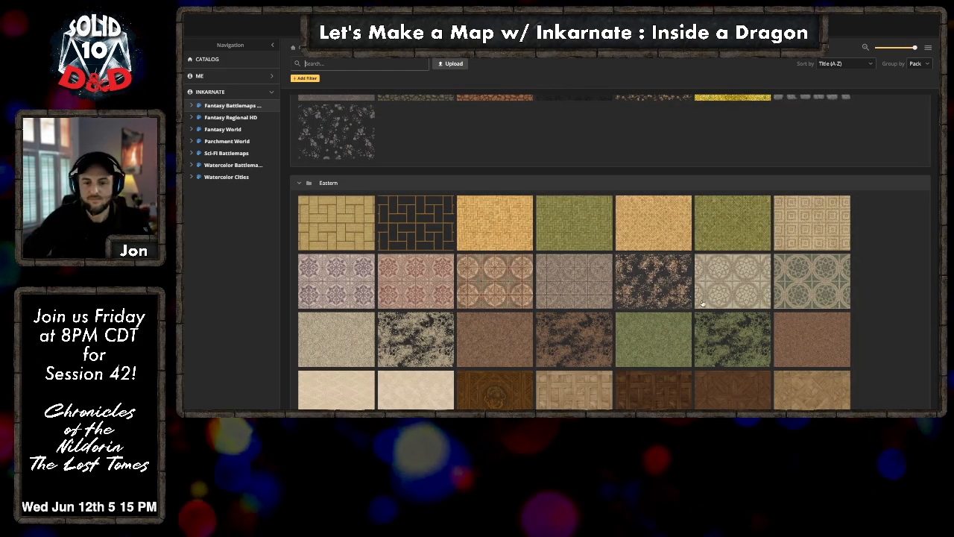
pyautogui.scroll(-10, 701, 299)
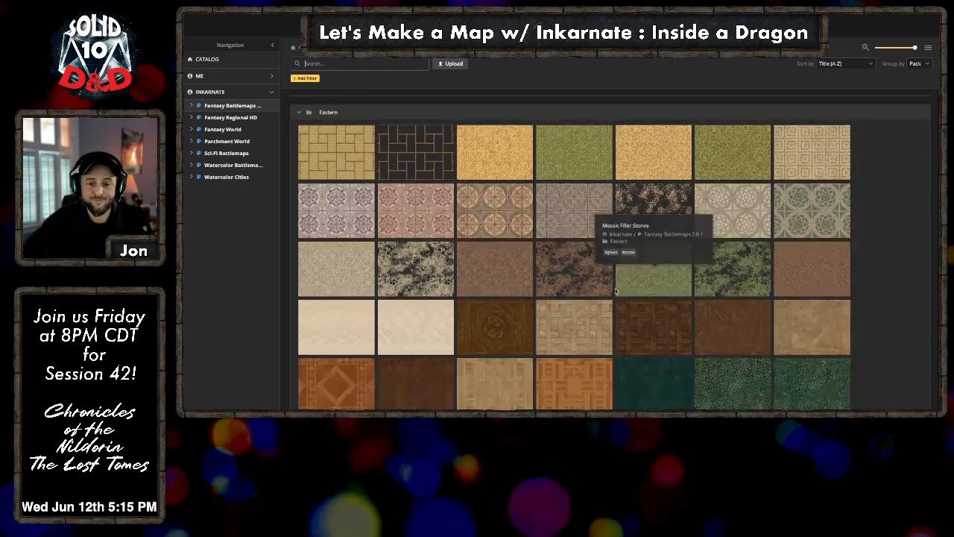
pyautogui.scroll(-10, 616, 291)
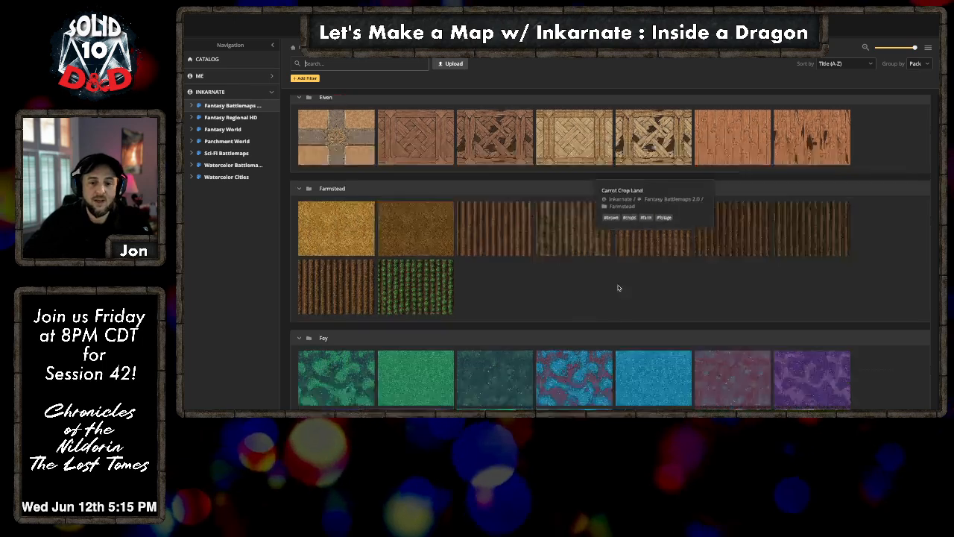
pyautogui.scroll(-10, 618, 287)
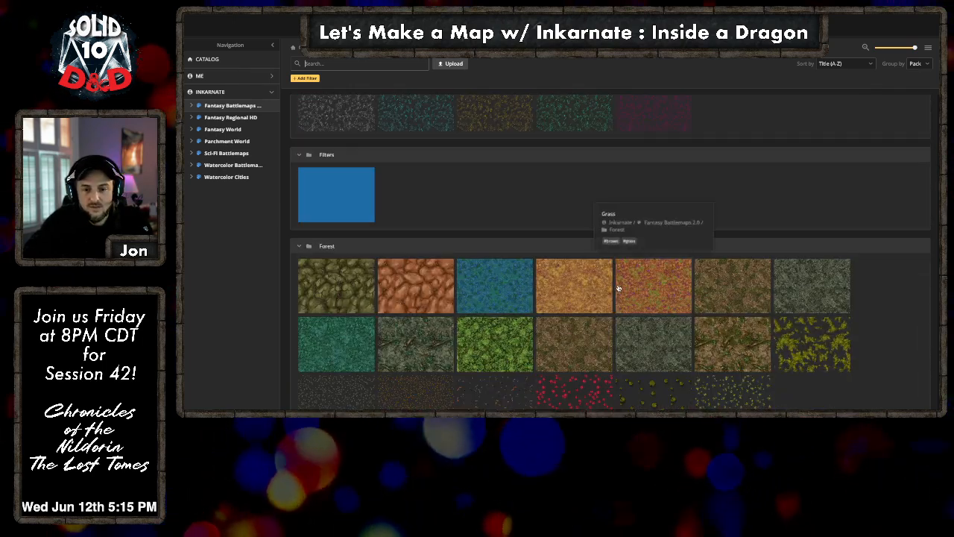
pyautogui.scroll(-2, 618, 288)
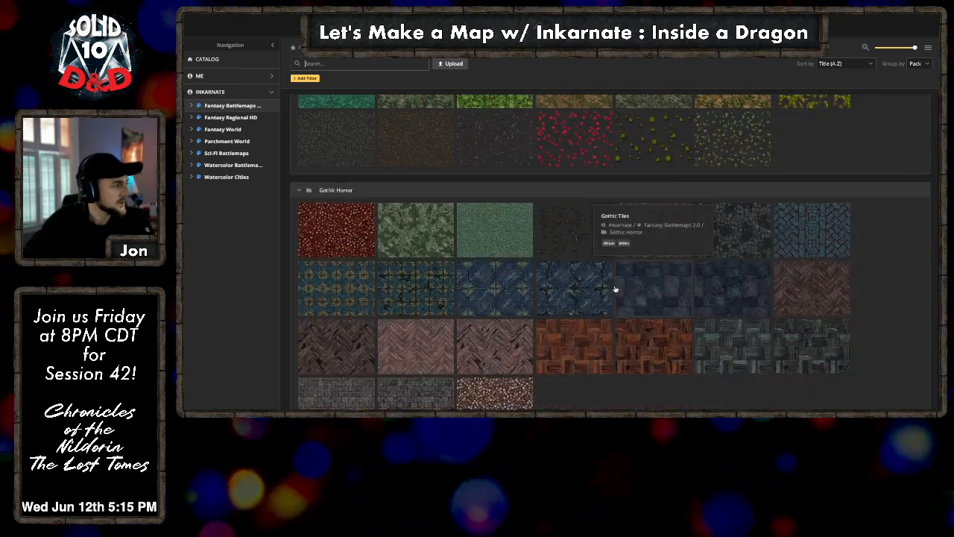
pyautogui.scroll(-4, 641, 270)
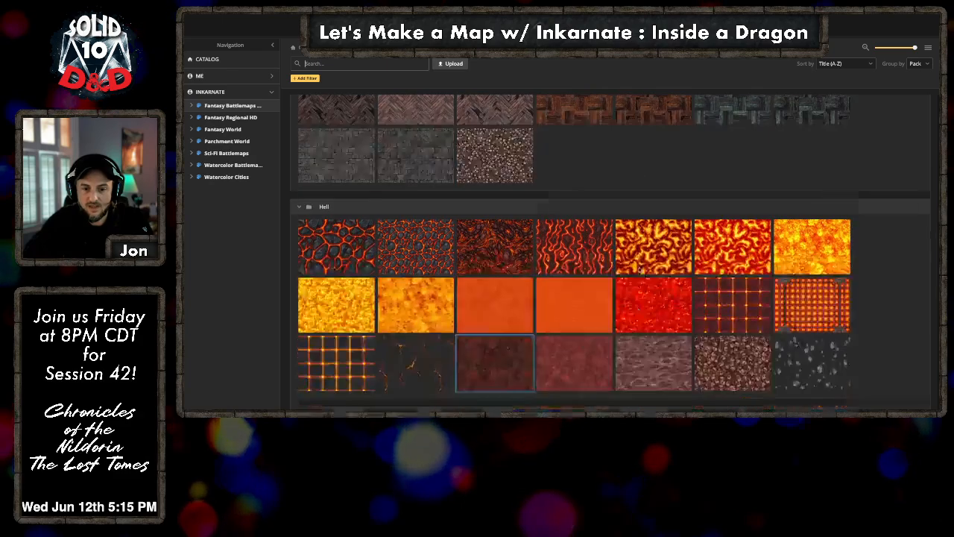
pyautogui.scroll(-1, 641, 270)
pyautogui.scroll(-3, 859, 308)
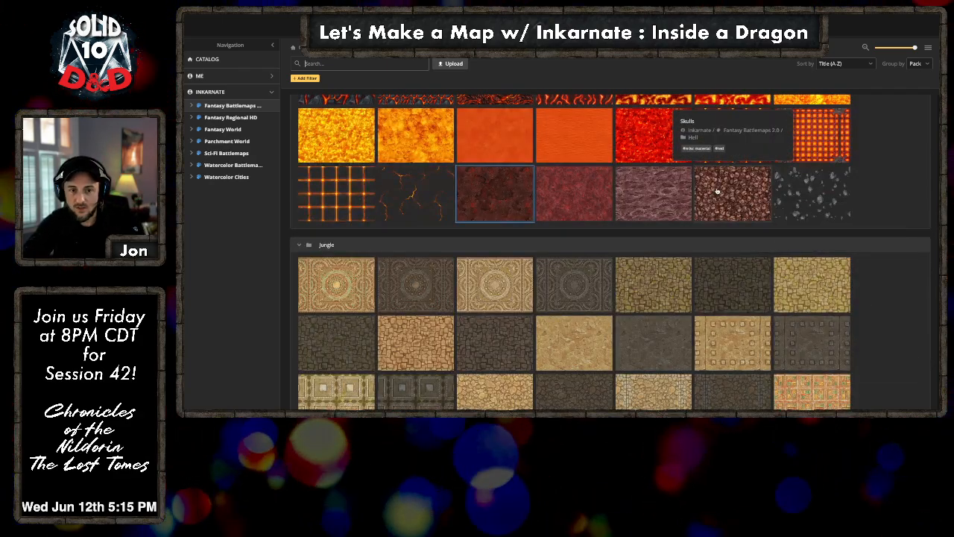
pyautogui.scroll(-2, 416, 142)
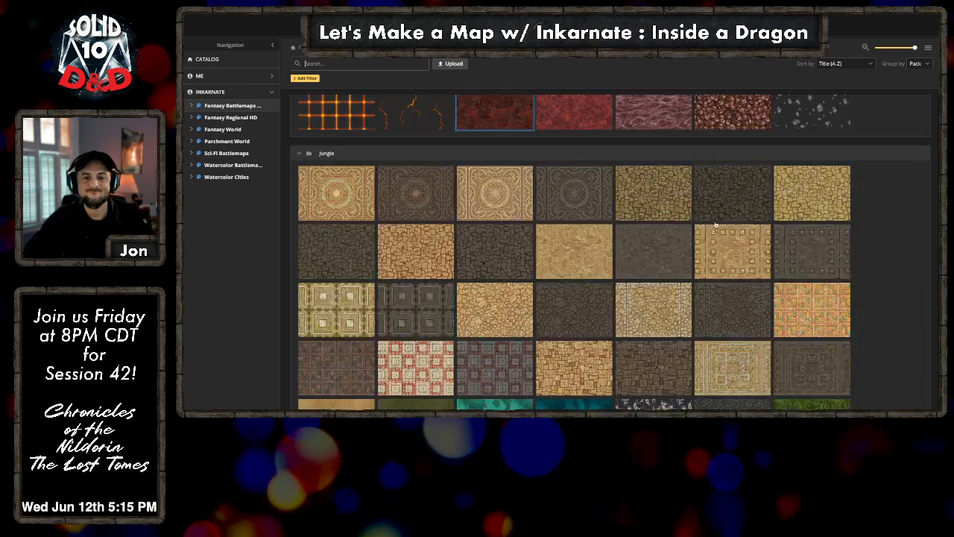
pyautogui.scroll(2, 417, 141)
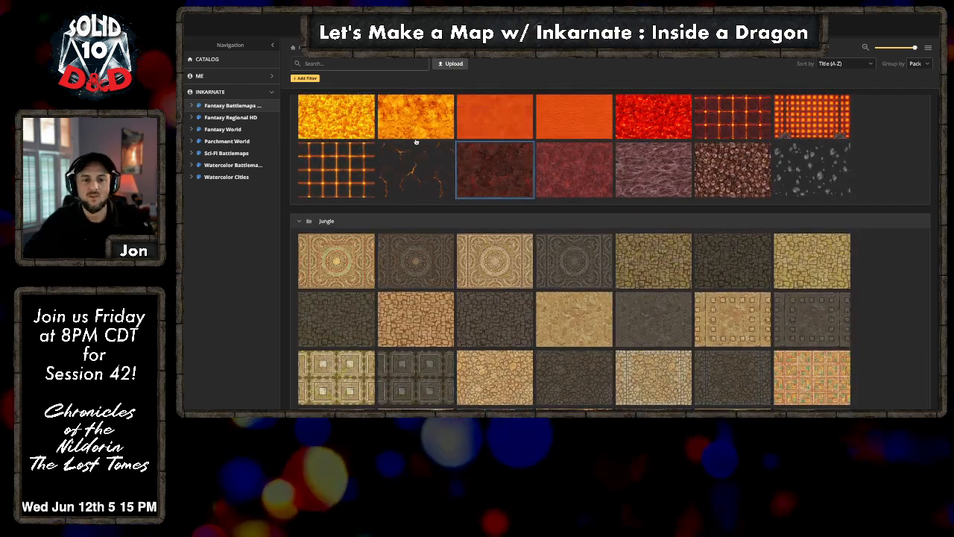
pyautogui.click(501, 173)
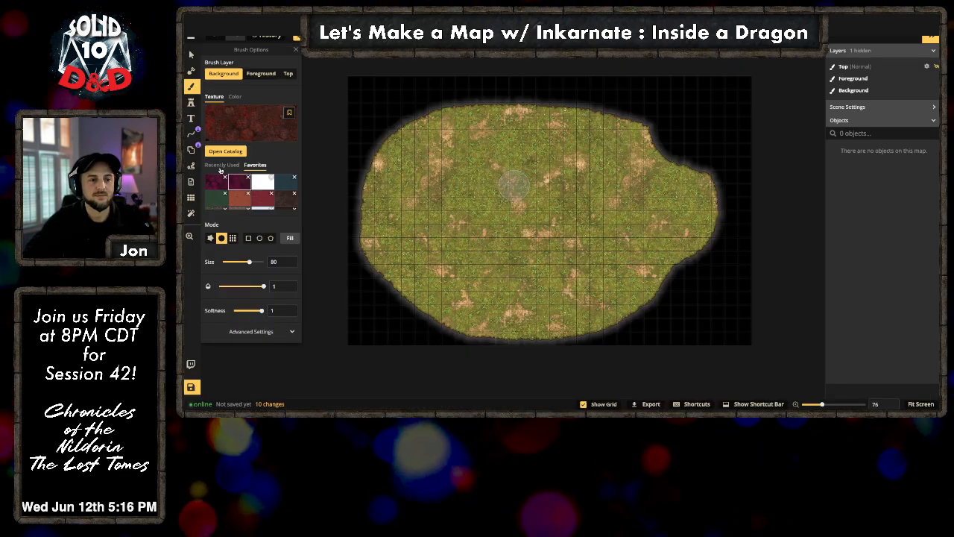
# Step: Set the brush texture's placement size to 500, its horizontal offset to -1.4 and its vertical offset to -9.8
pyautogui.click(250, 332)
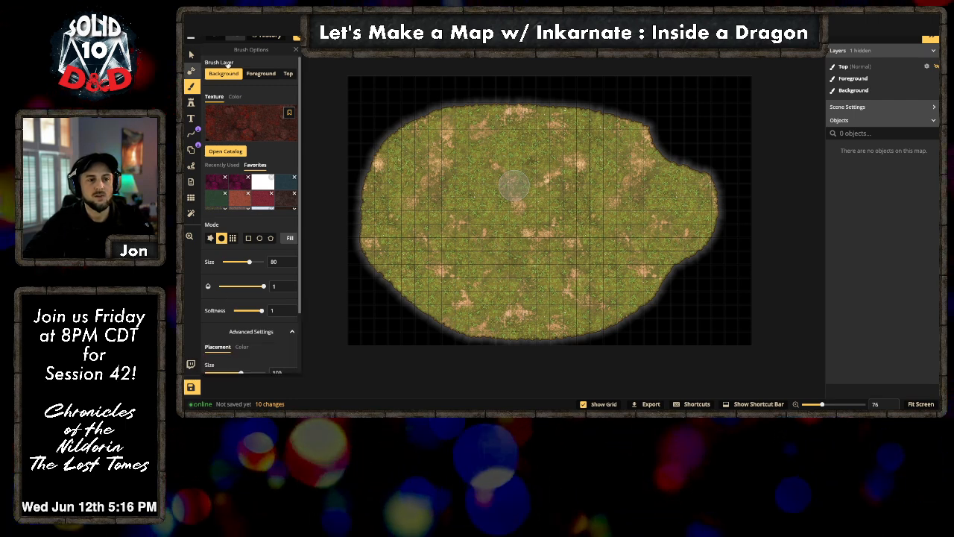
pyautogui.scroll(-1, 231, 374)
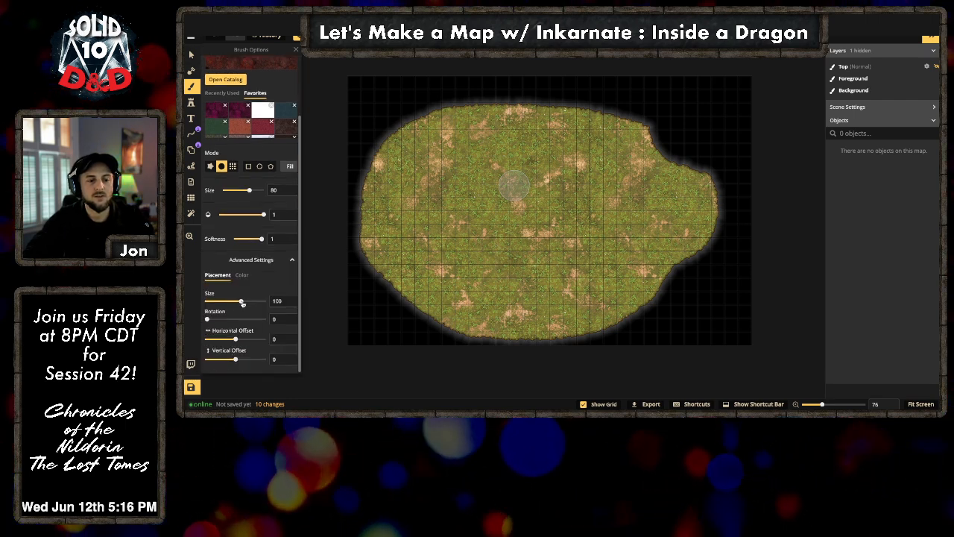
pyautogui.moveTo(240, 301)
pyautogui.mouseDown()
pyautogui.moveTo(256, 302)
pyautogui.moveTo(229, 302)
pyautogui.moveTo(275, 298)
pyautogui.mouseUp()
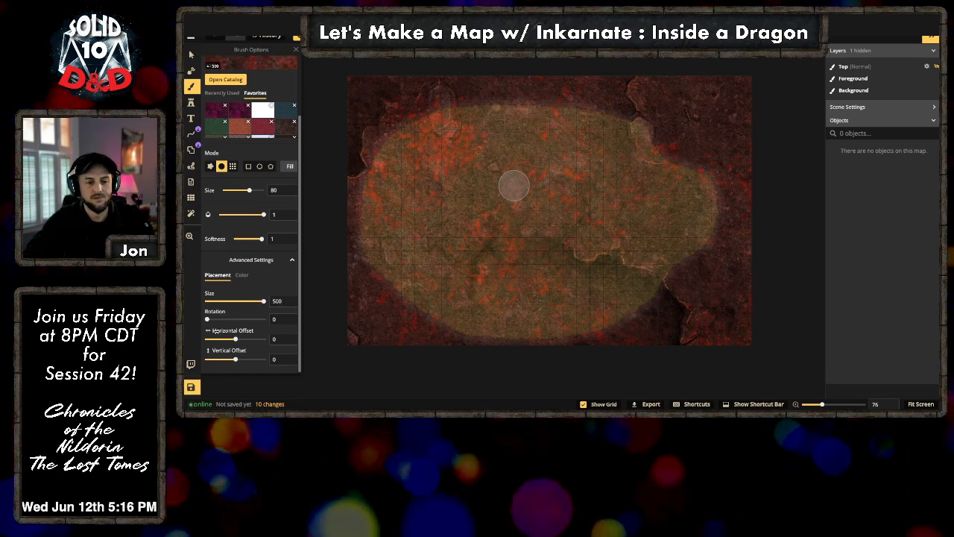
pyautogui.moveTo(236, 340)
pyautogui.mouseDown()
pyautogui.moveTo(227, 339)
pyautogui.moveTo(240, 337)
pyautogui.moveTo(234, 358)
pyautogui.mouseUp()
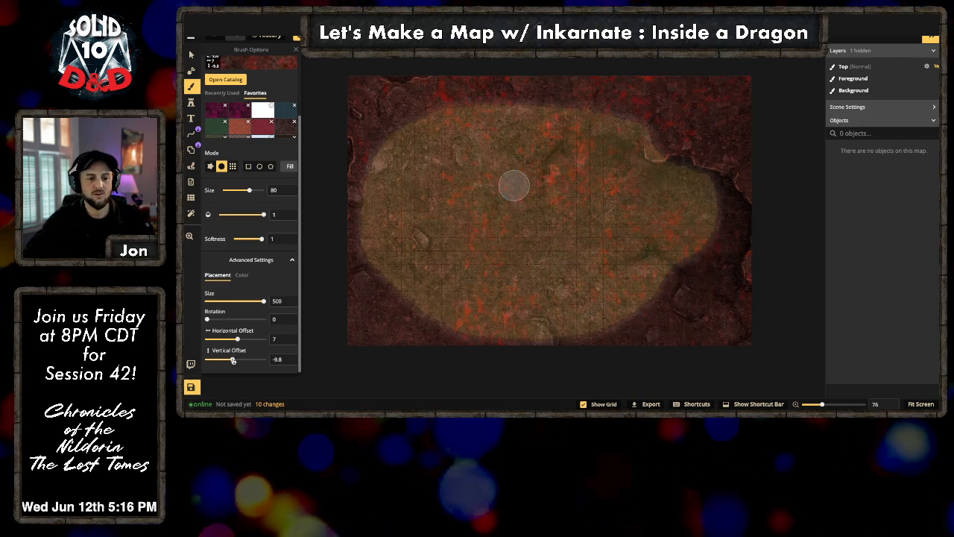
pyautogui.moveTo(238, 340); pyautogui.dragTo(236, 341)
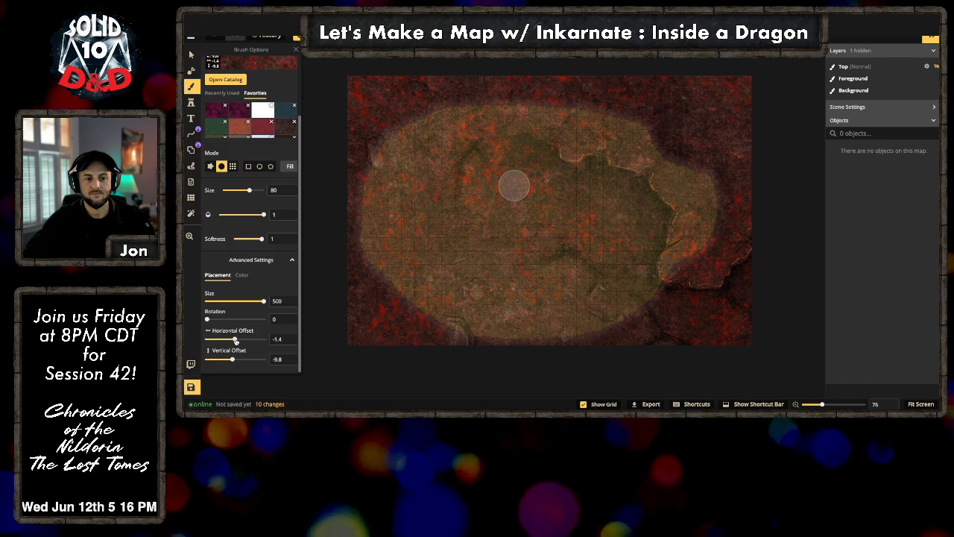
# Step: Fill the background with the dark red texture, undo that fill, and fill the foreground body shape with it instead
pyautogui.click(290, 167)
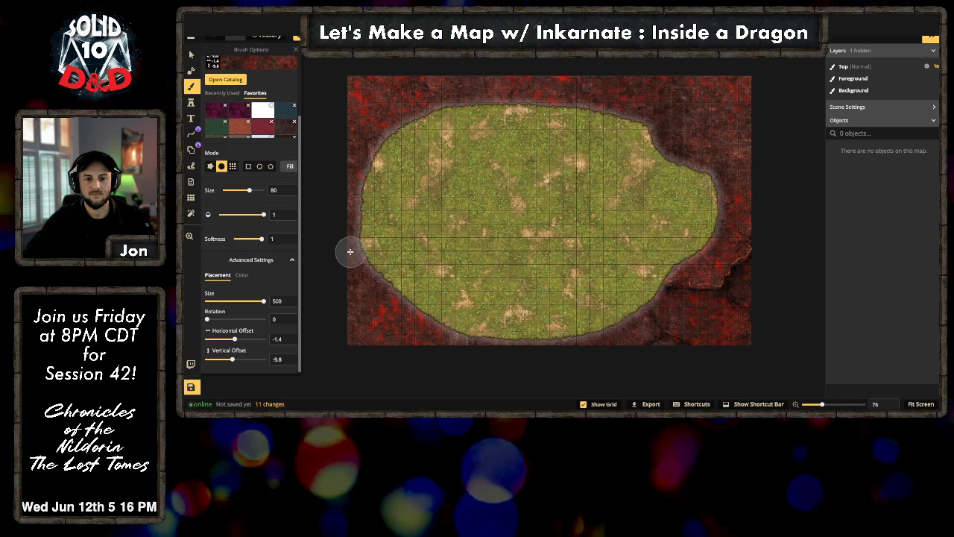
pyautogui.hotkey('ctrl', 'z')
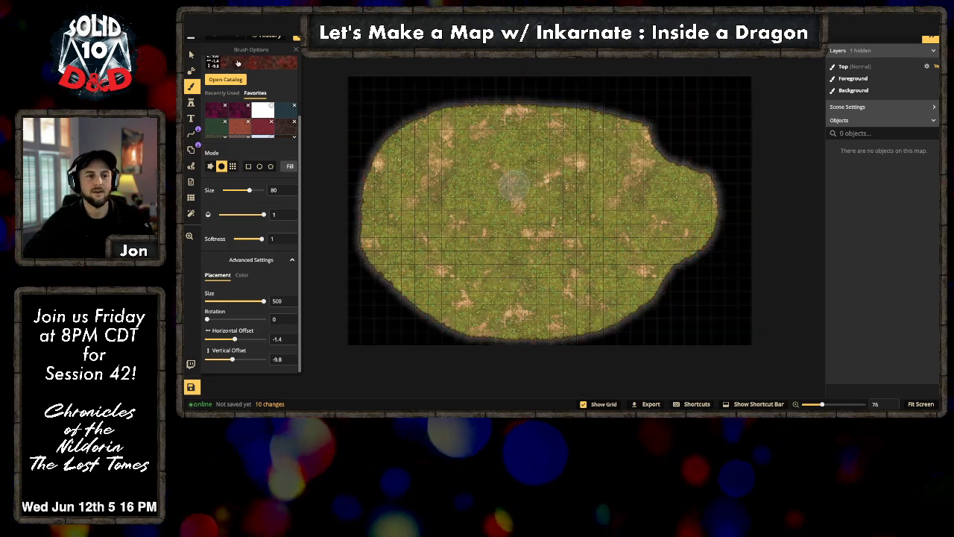
pyautogui.scroll(2, 246, 82)
pyautogui.scroll(-2, 261, 149)
pyautogui.click(290, 176)
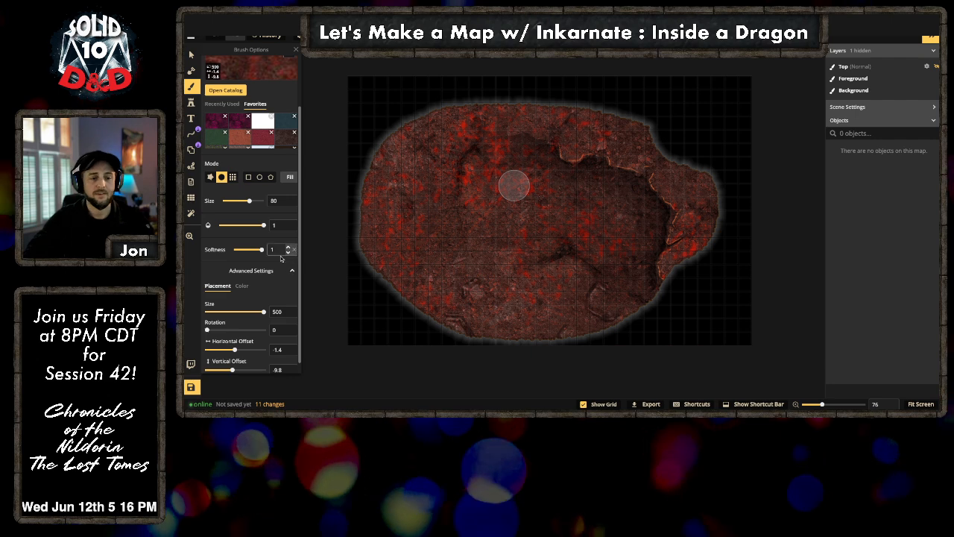
# Step: Tint the brush texture by setting its hue to -35, brightness to 89 and contrast to 97
pyautogui.click(240, 287)
pyautogui.moveTo(237, 289); pyautogui.dragTo(231, 289)
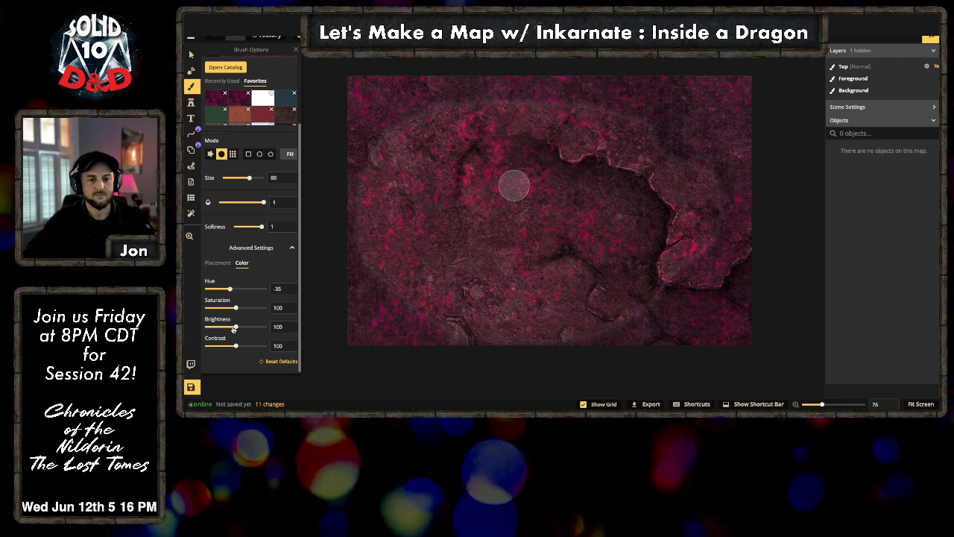
pyautogui.moveTo(234, 329); pyautogui.dragTo(236, 349)
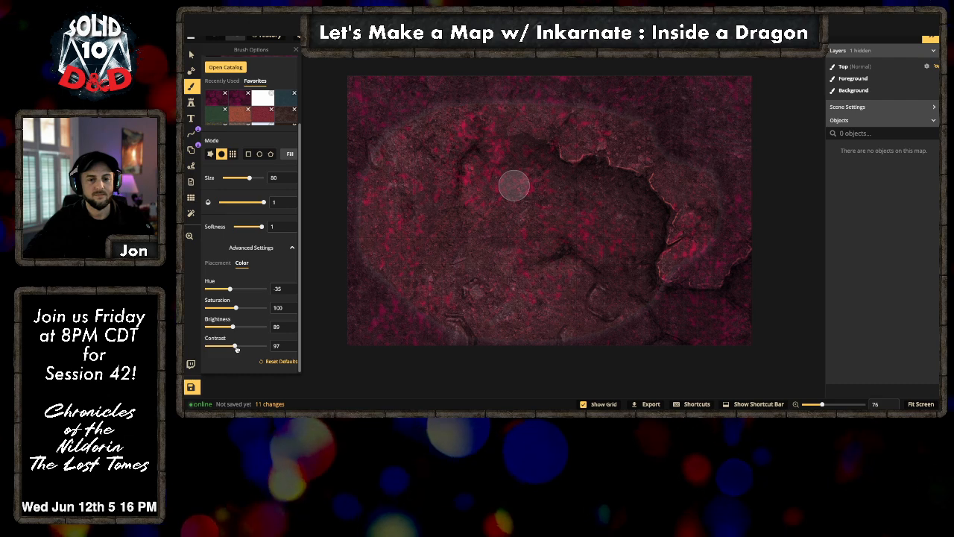
# Step: Lower the brush opacity to 0.32 and fill the foreground repeatedly with the tinted texture to build up the color
pyautogui.click(218, 264)
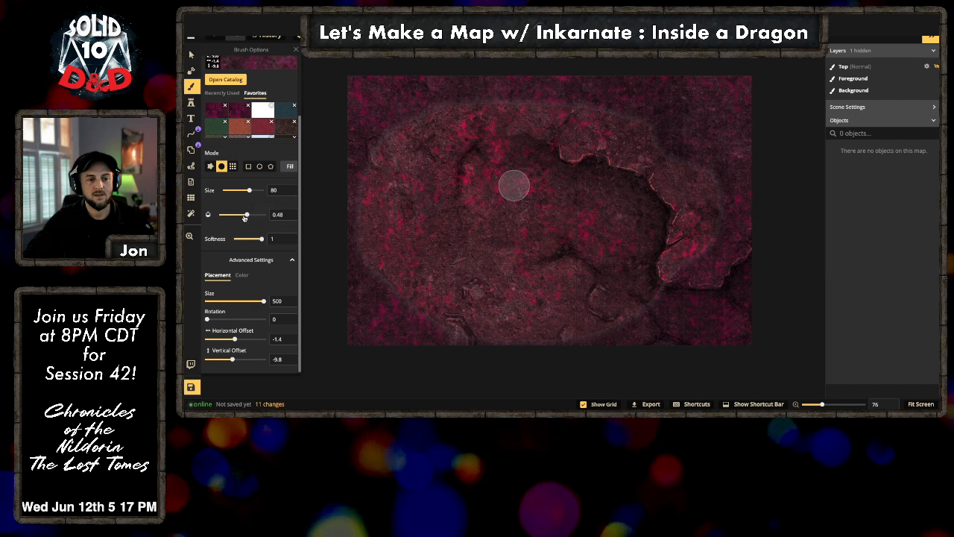
pyautogui.moveTo(246, 215); pyautogui.dragTo(239, 215)
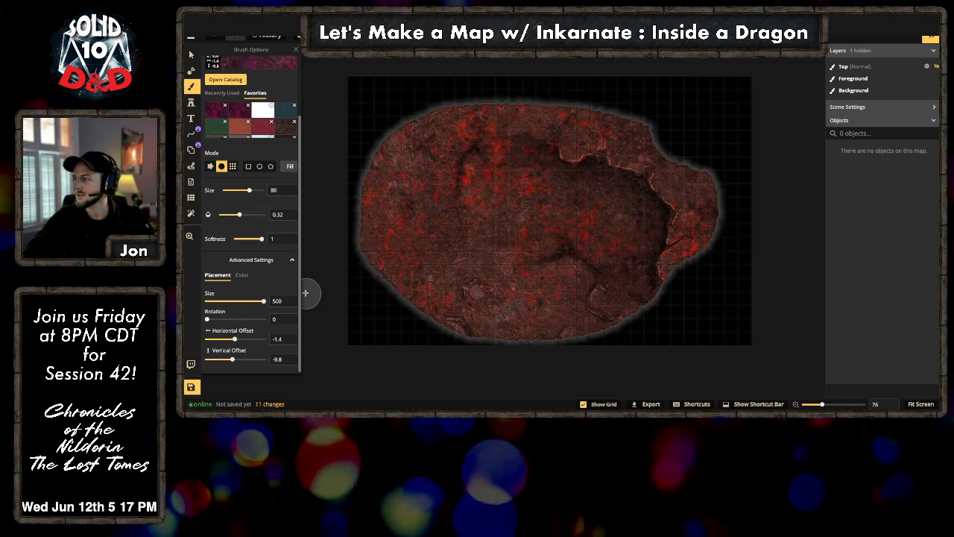
pyautogui.click(290, 167)
pyautogui.click(289, 170)
pyautogui.click(289, 171)
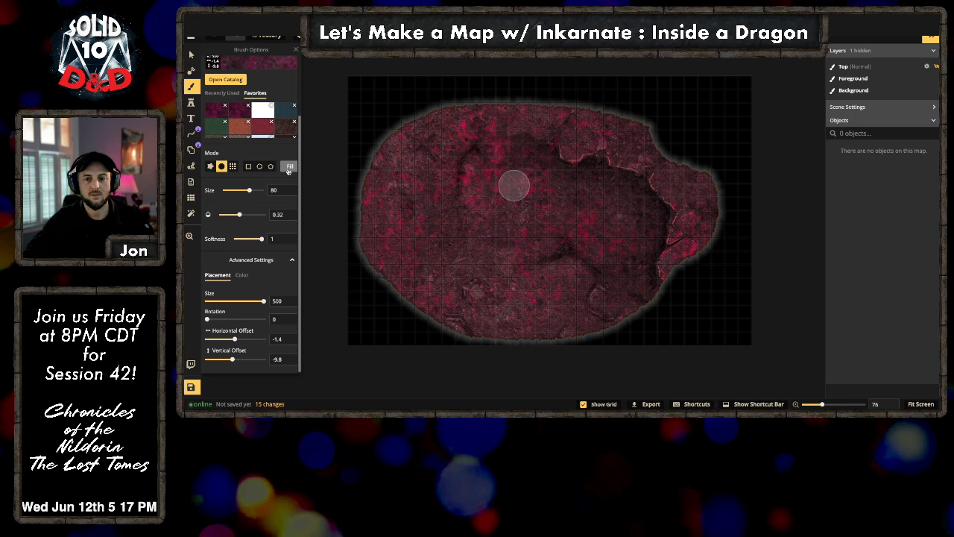
pyautogui.click(288, 172)
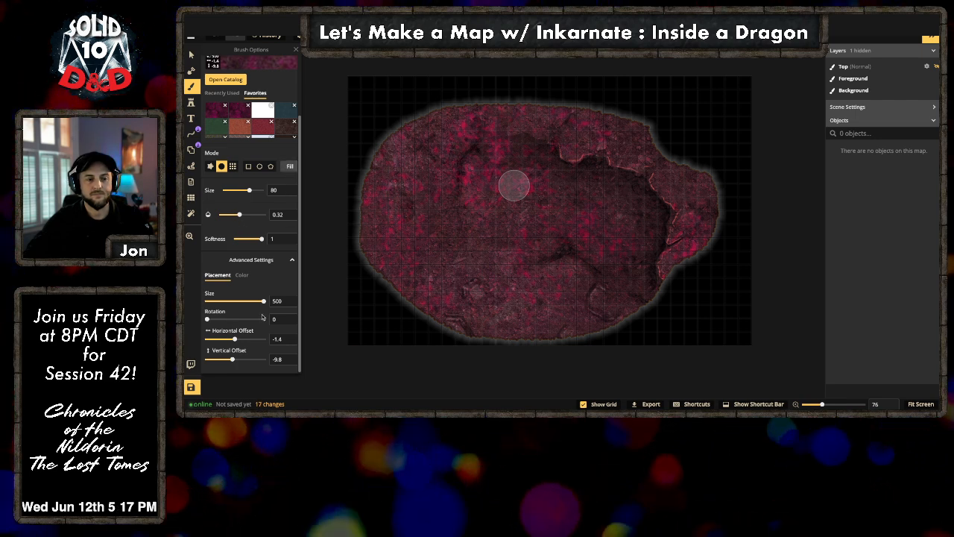
# Step: Set the texture's rotation to 8, horizontal offset to -39.2 and vertical offset to 75.6, and layer it over the foreground with repeated fills
pyautogui.moveTo(207, 319); pyautogui.dragTo(234, 341)
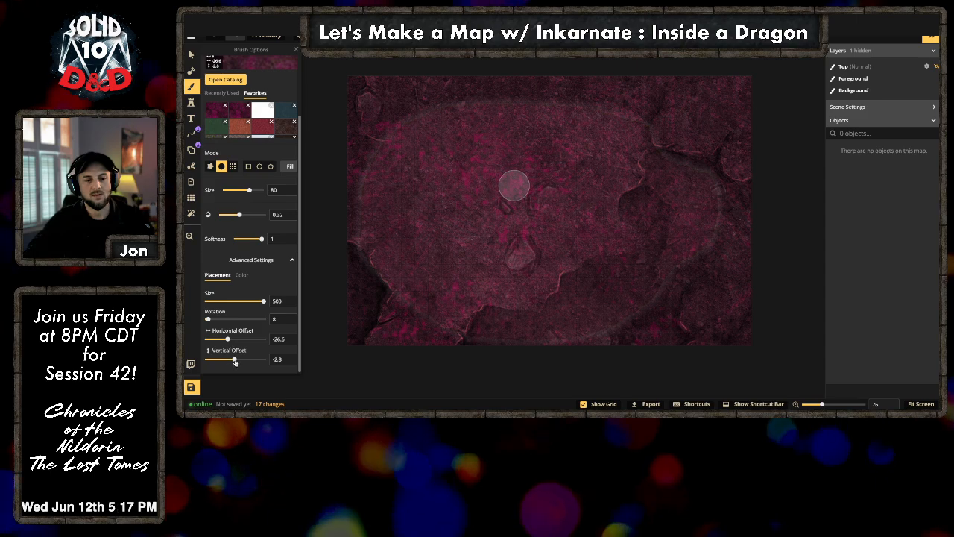
pyautogui.moveTo(235, 362); pyautogui.dragTo(257, 361)
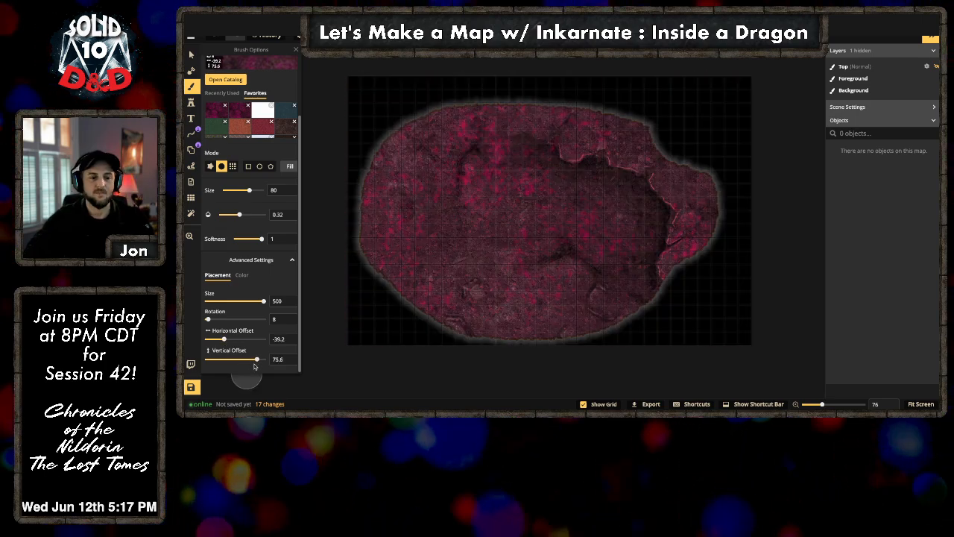
pyautogui.click(290, 166)
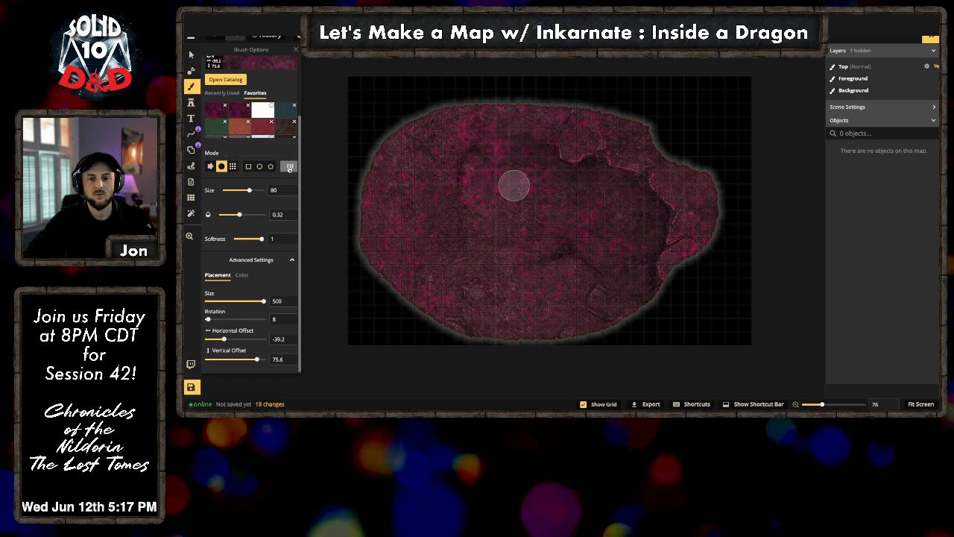
pyautogui.click(290, 166)
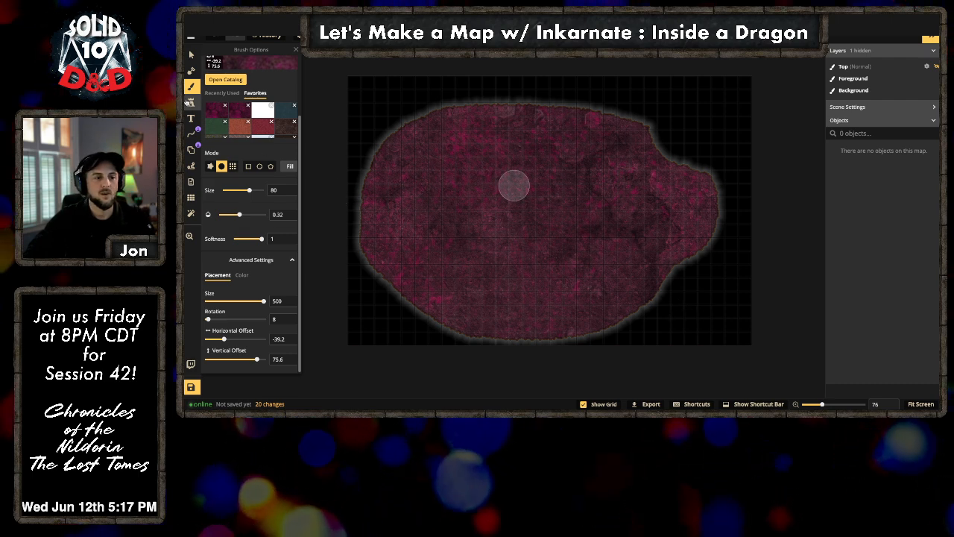
# Step: Turn off the stroke and outer shadows in the body mask's effects, and toggle its inner shadows
pyautogui.press('m')
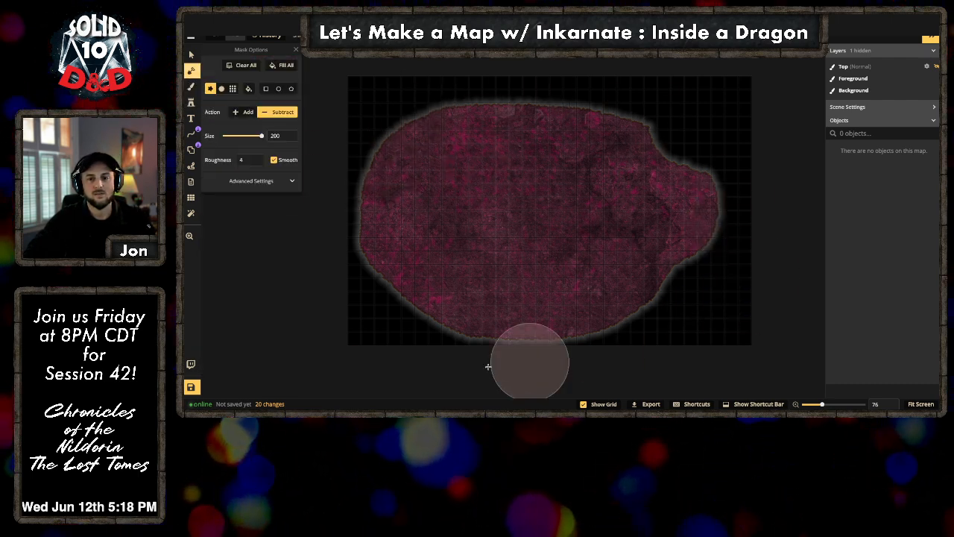
pyautogui.click(271, 183)
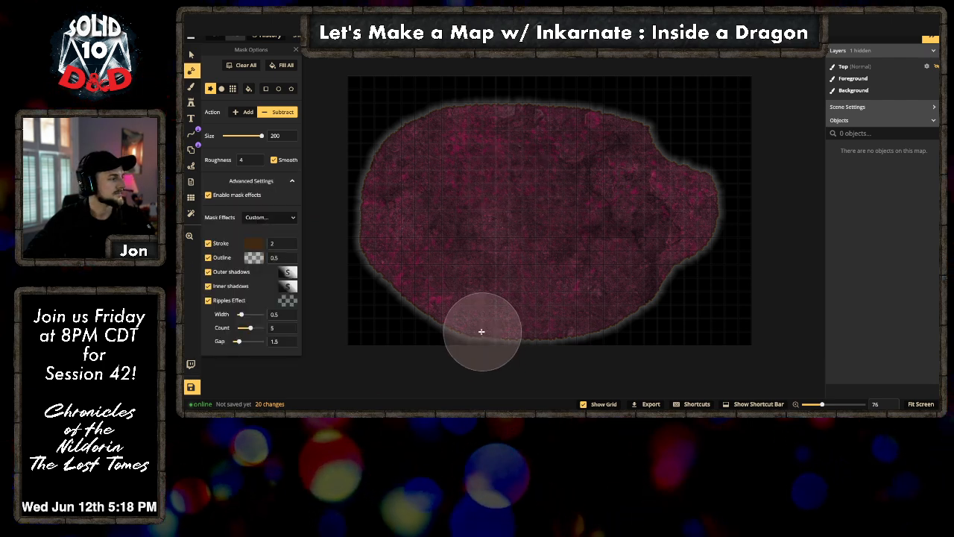
pyautogui.click(208, 243)
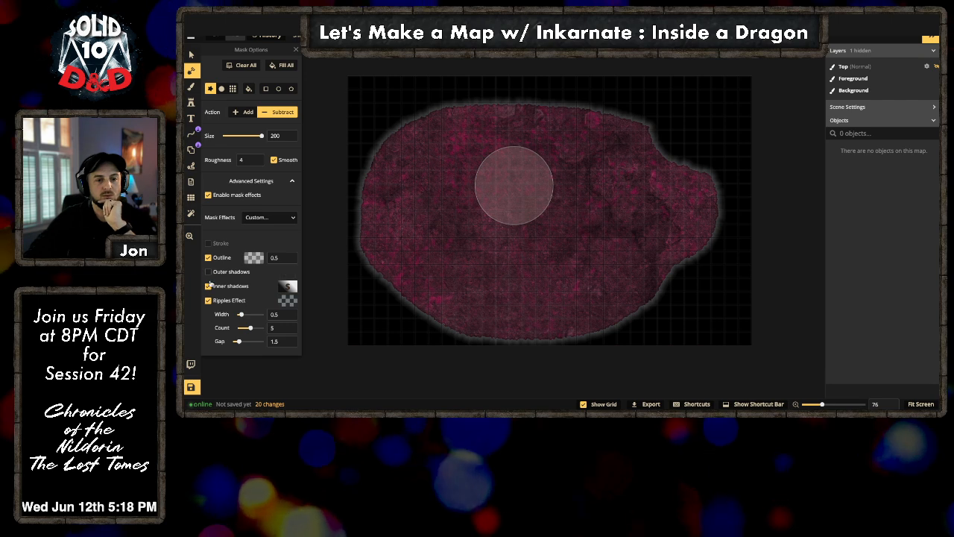
pyautogui.click(208, 271)
pyautogui.click(209, 286)
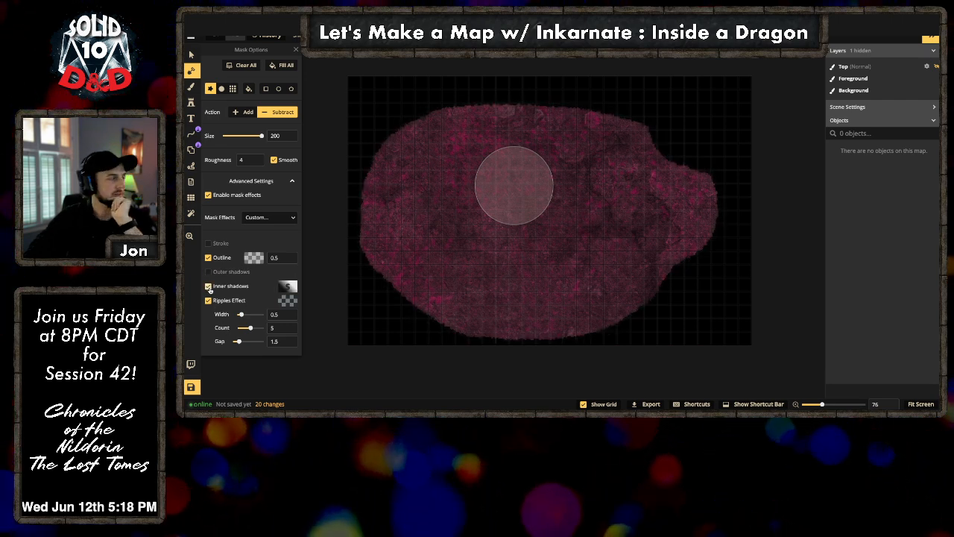
# Step: Set the body mask's inner shadow to blur 3.3, distance 5.2 and intensity 0.82
pyautogui.click(288, 286)
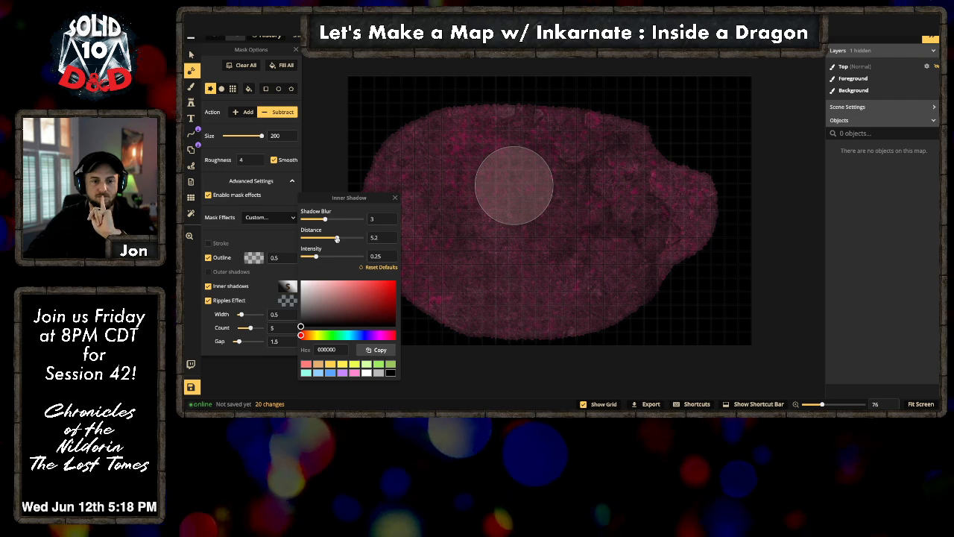
pyautogui.moveTo(326, 222); pyautogui.dragTo(328, 220)
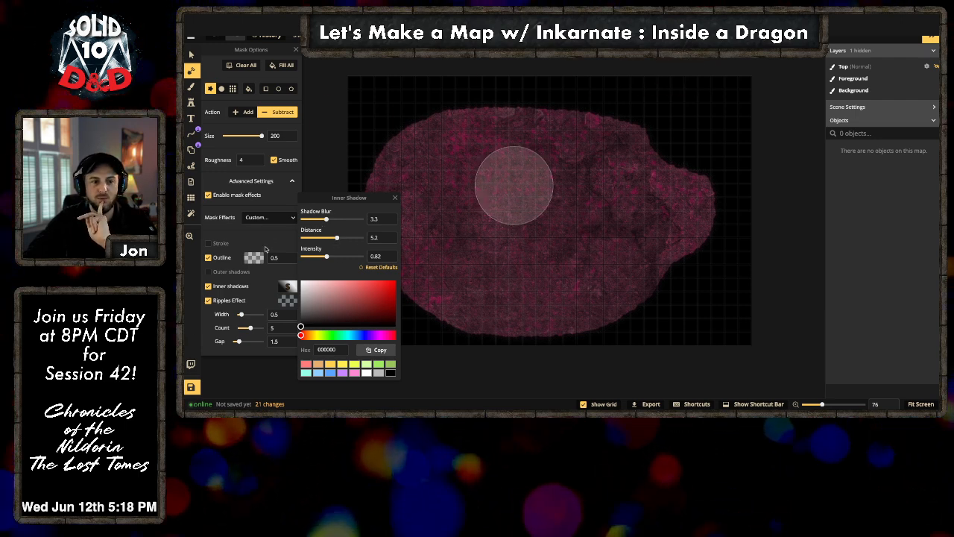
pyautogui.click(395, 200)
pyautogui.scroll(-2, 356, 187)
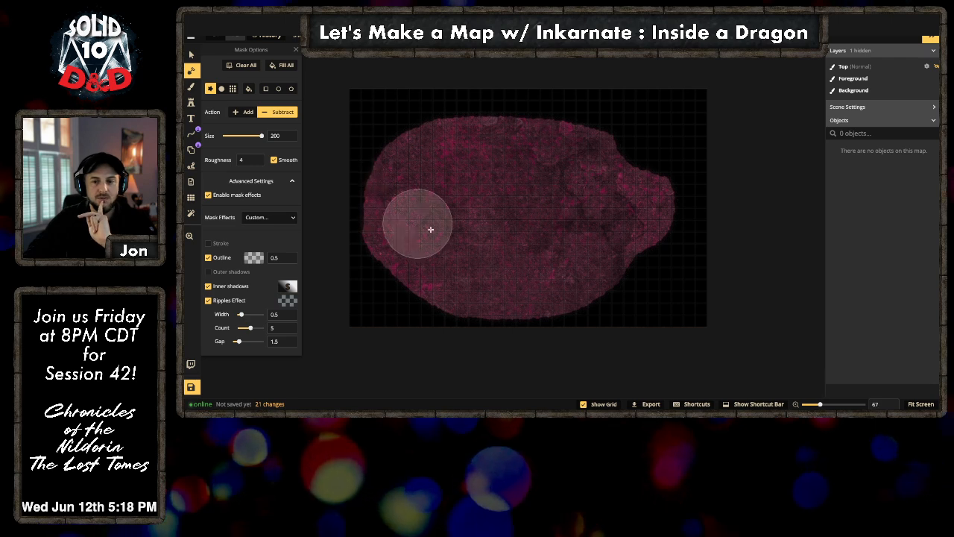
pyautogui.moveTo(420, 308); pyautogui.dragTo(469, 302)
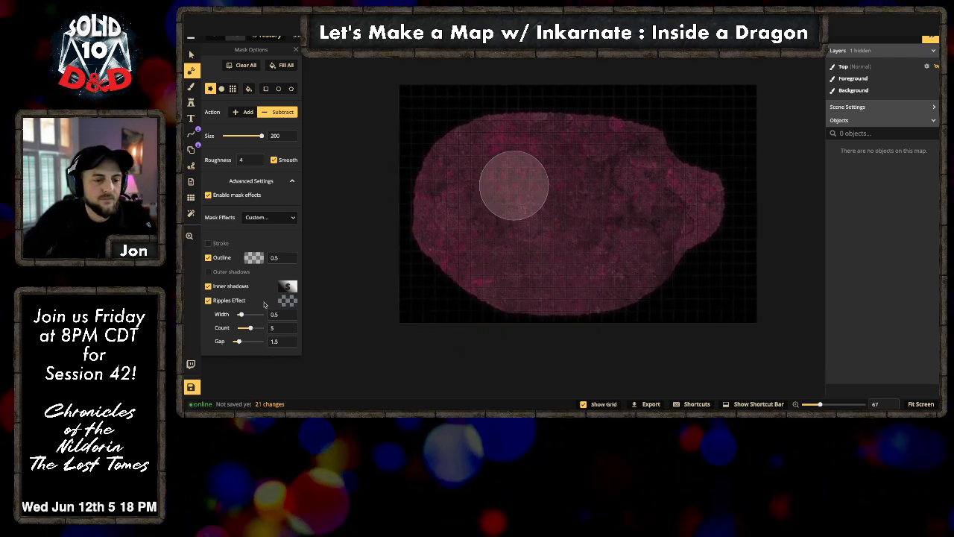
# Step: Turn off the ripples effect in the body mask's effects and check the inner shadow settings
pyautogui.click(209, 300)
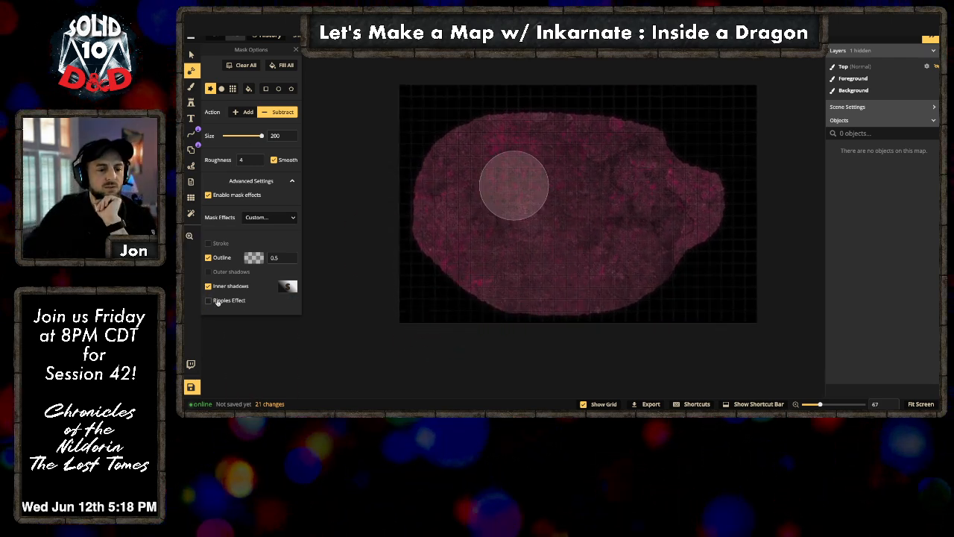
pyautogui.click(288, 286)
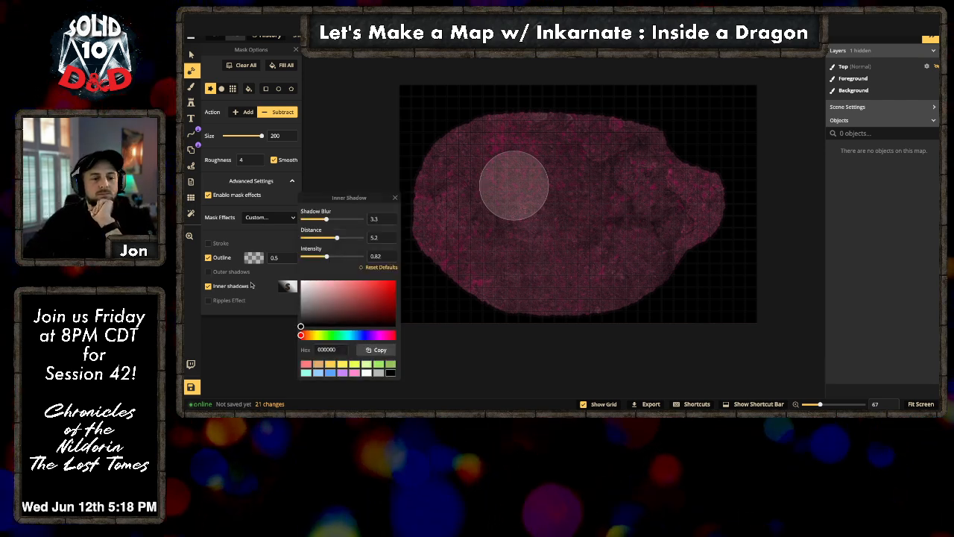
pyautogui.click(235, 281)
pyautogui.click(209, 271)
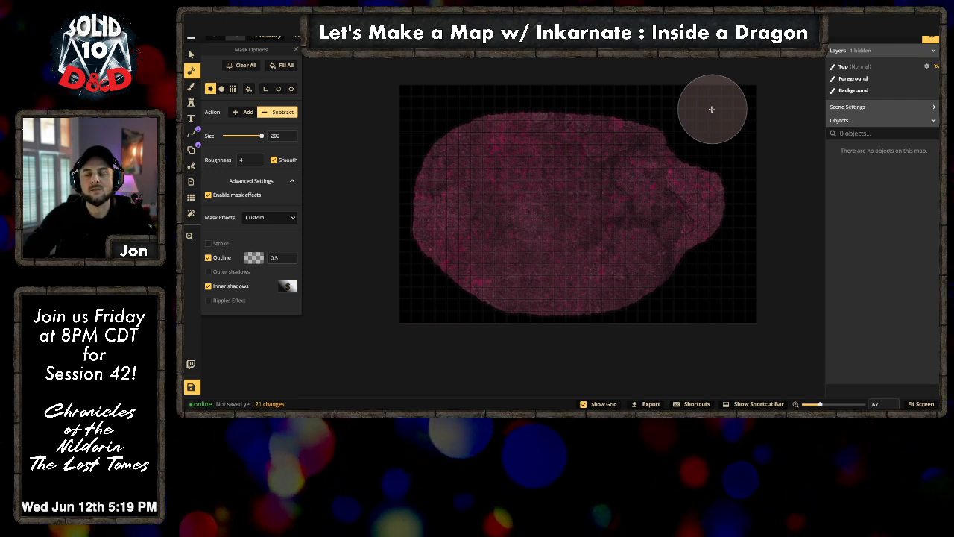
# Step: Trim the body mask's upper edge where it narrows toward the neck, using the size 200 subtract brush and undoing the first cut
pyautogui.moveTo(709, 106)
pyautogui.mouseDown()
pyautogui.moveTo(639, 85)
pyautogui.moveTo(677, 109)
pyautogui.moveTo(748, 76)
pyautogui.mouseUp()
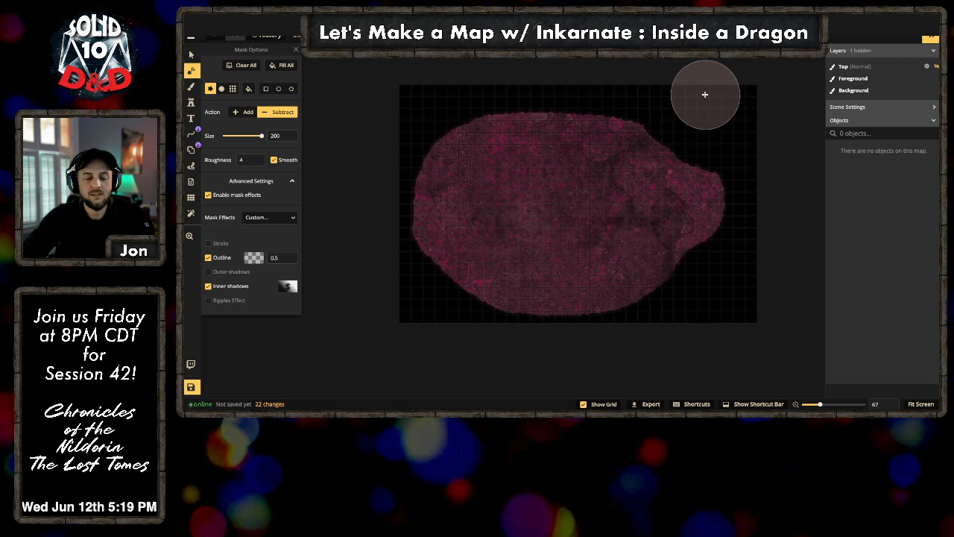
pyautogui.hotkey('ctrl', 'z')
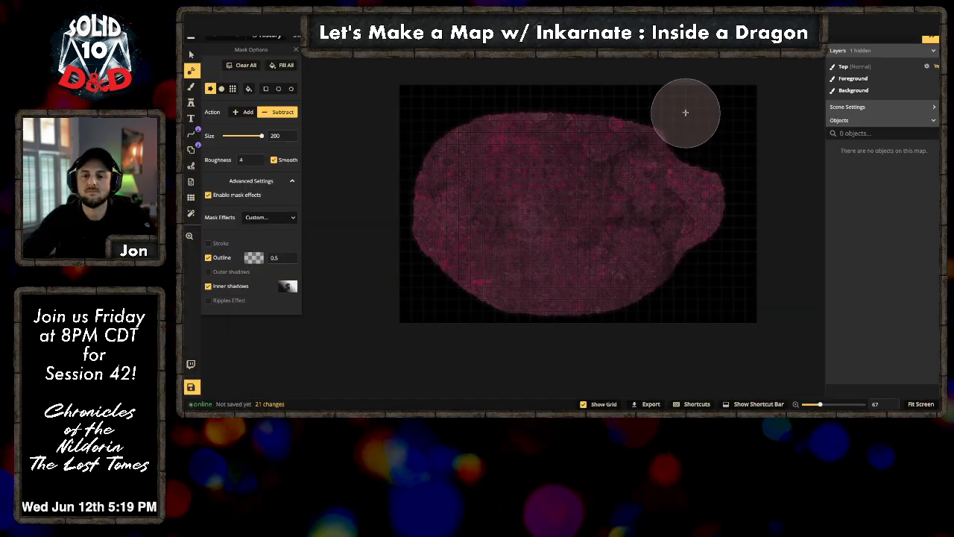
pyautogui.moveTo(689, 119)
pyautogui.mouseDown()
pyautogui.moveTo(673, 98)
pyautogui.moveTo(706, 108)
pyautogui.mouseUp()
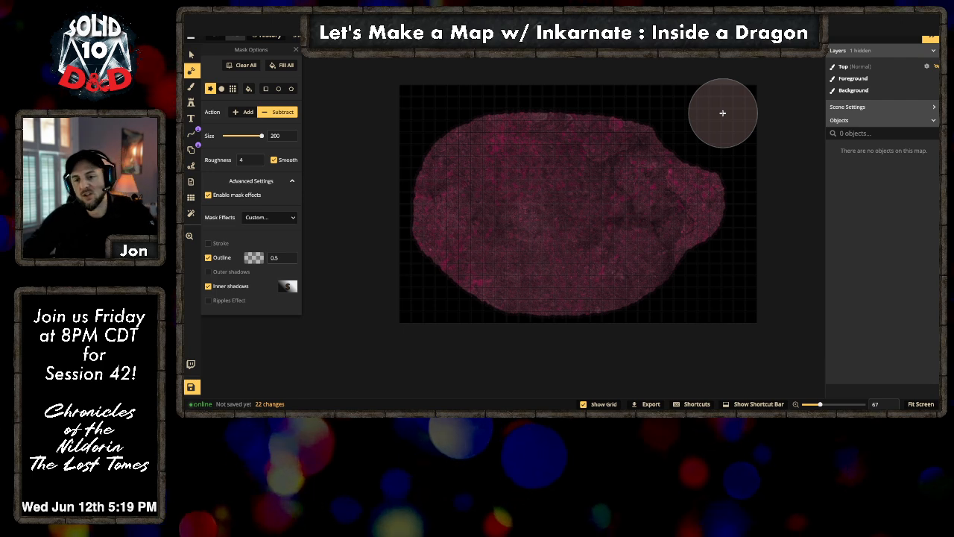
pyautogui.moveTo(730, 145); pyautogui.dragTo(720, 141)
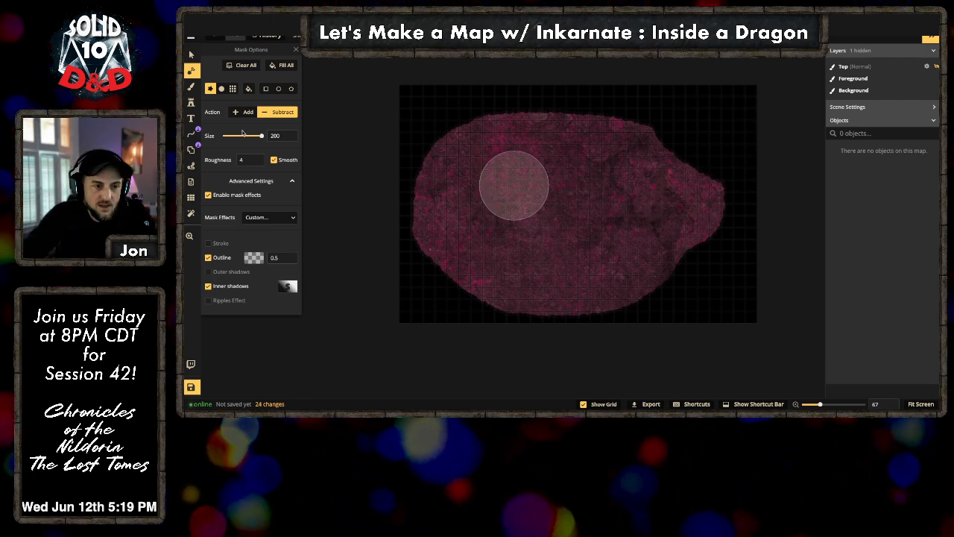
# Step: Restore the neck's upper edge with the mask brush set to add at size 120, and brush along the inside of the body
pyautogui.press('a')
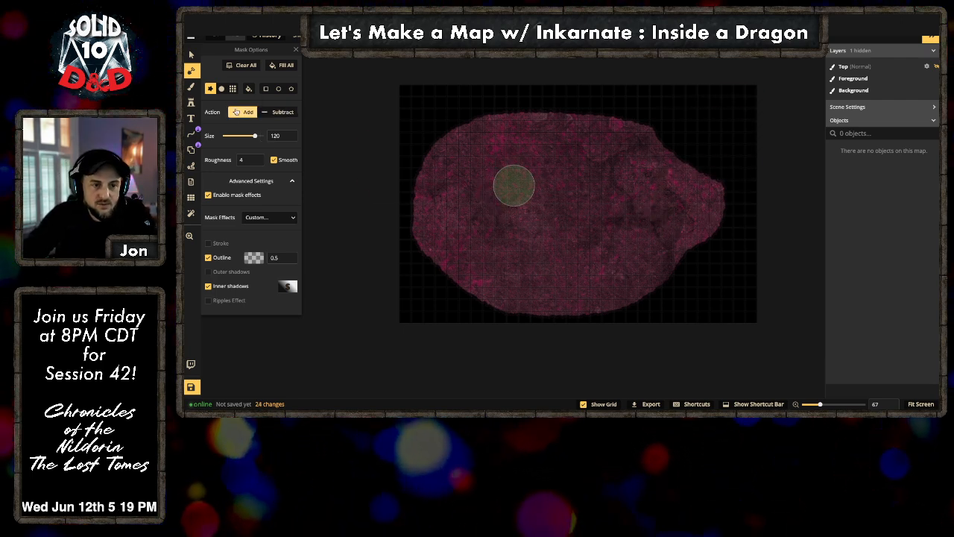
pyautogui.click(701, 194)
pyautogui.click(701, 191)
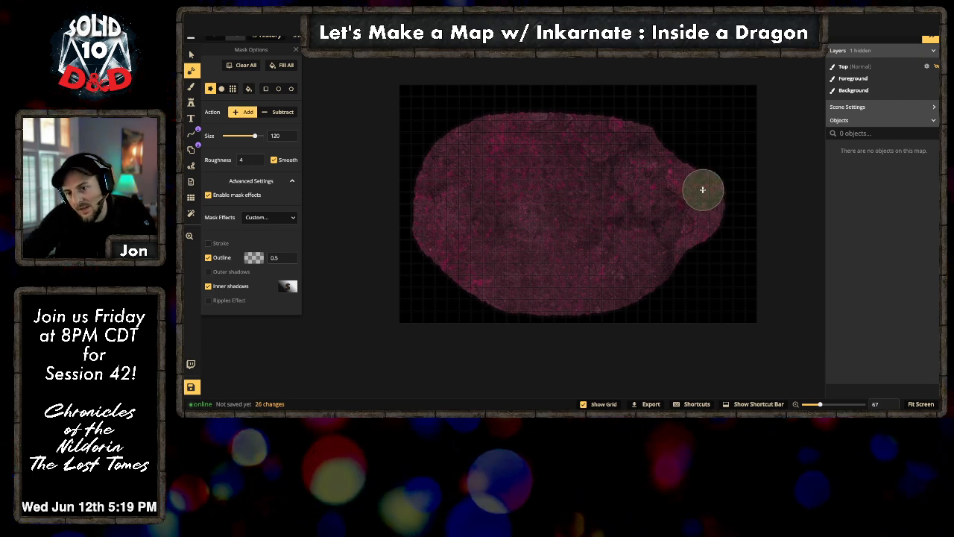
pyautogui.click(696, 189)
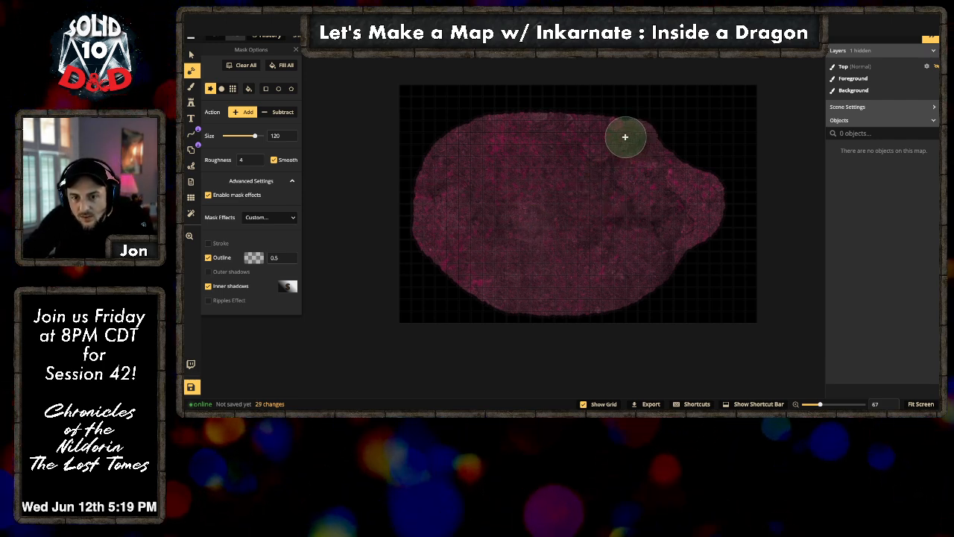
pyautogui.moveTo(625, 137)
pyautogui.mouseDown()
pyautogui.moveTo(565, 130)
pyautogui.moveTo(524, 146)
pyautogui.mouseUp()
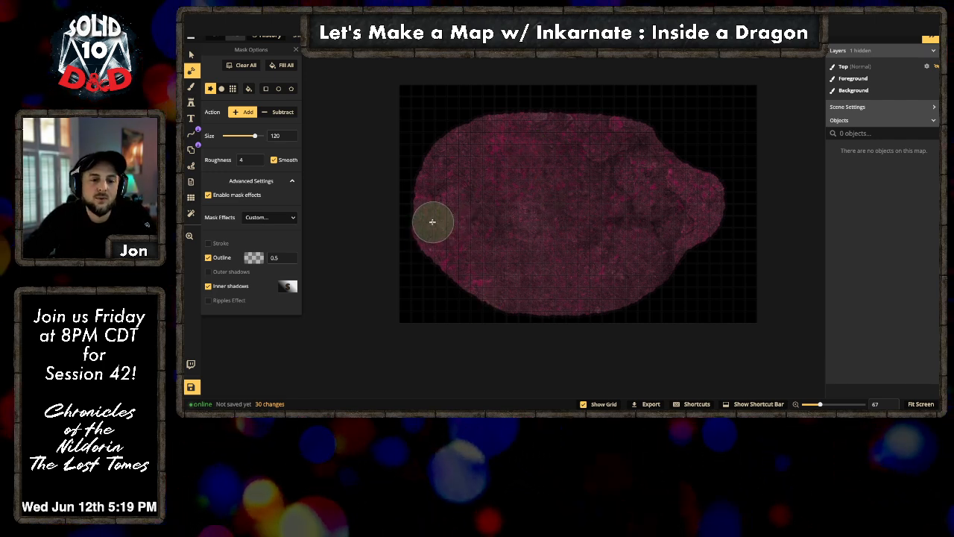
pyautogui.moveTo(432, 222)
pyautogui.mouseDown()
pyautogui.moveTo(439, 207)
pyautogui.moveTo(462, 205)
pyautogui.mouseUp()
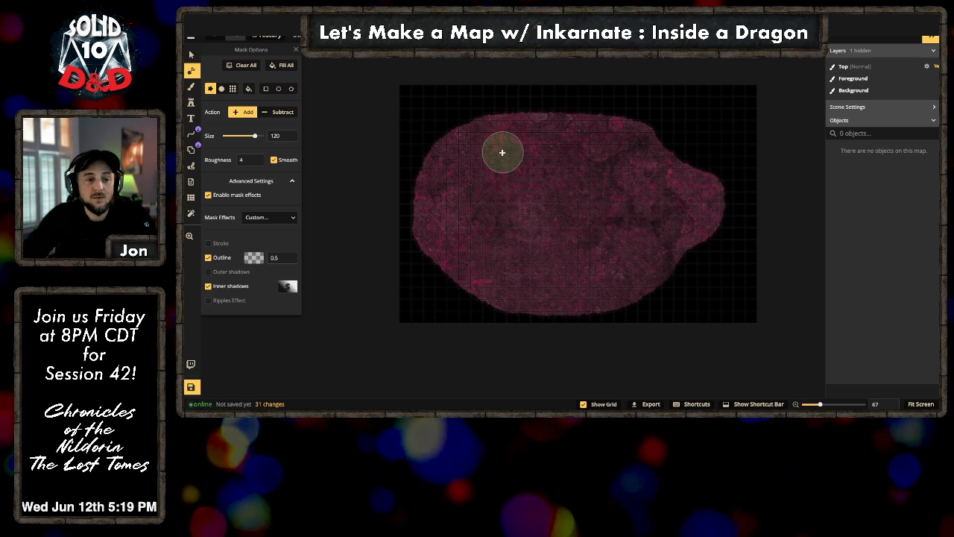
# Step: Cut a round hole through the neck end of the body with the subtract brush at size 100, undoing a larger trial at 145
pyautogui.click(278, 112)
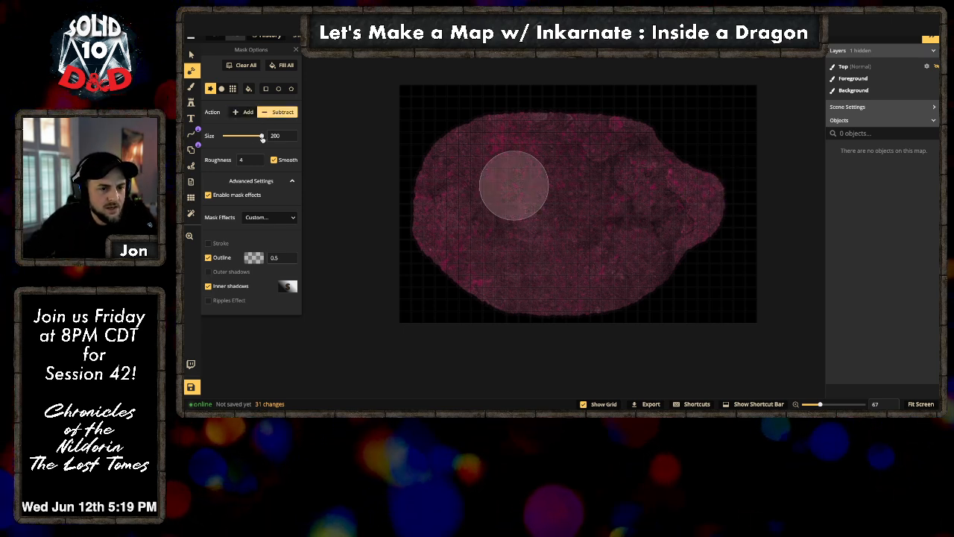
pyautogui.moveTo(262, 137); pyautogui.dragTo(257, 137)
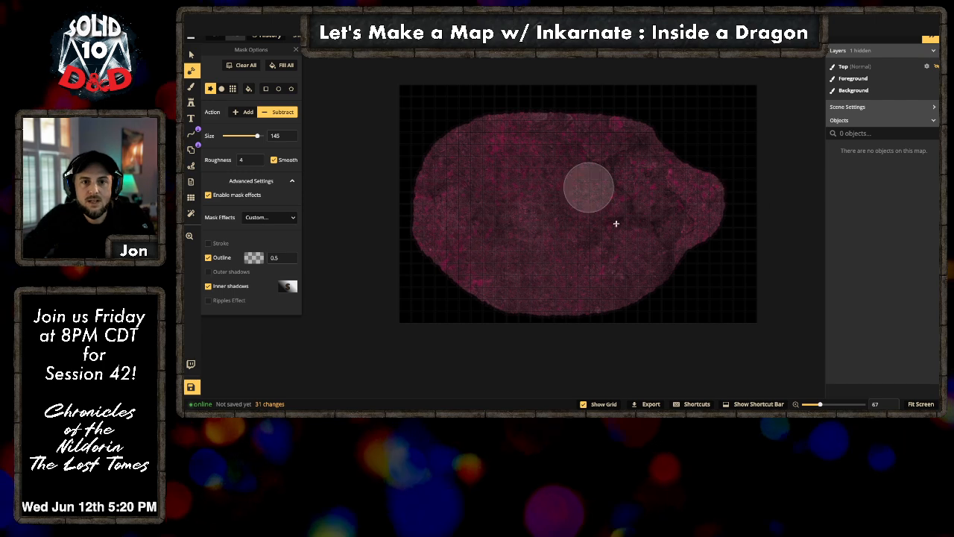
pyautogui.click(665, 208)
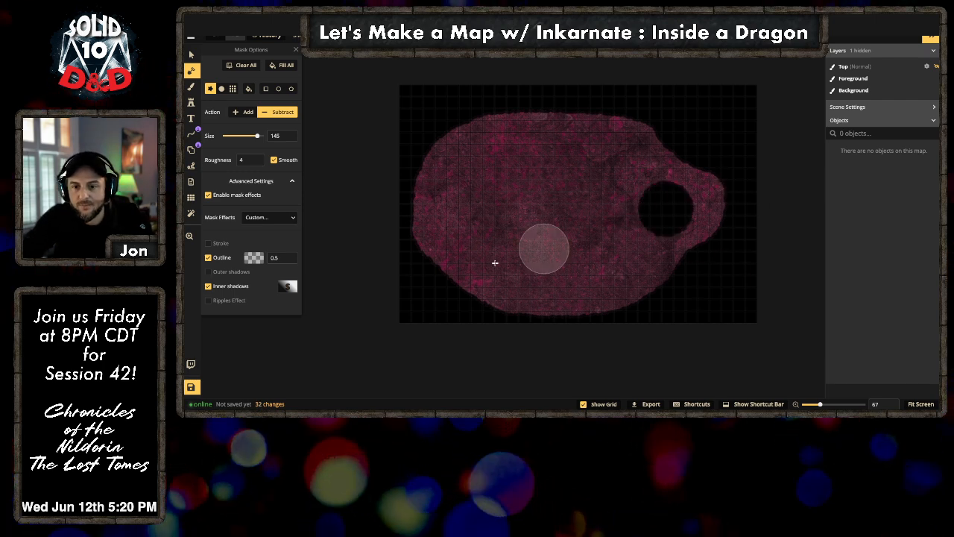
pyautogui.hotkey('ctrl', 'z')
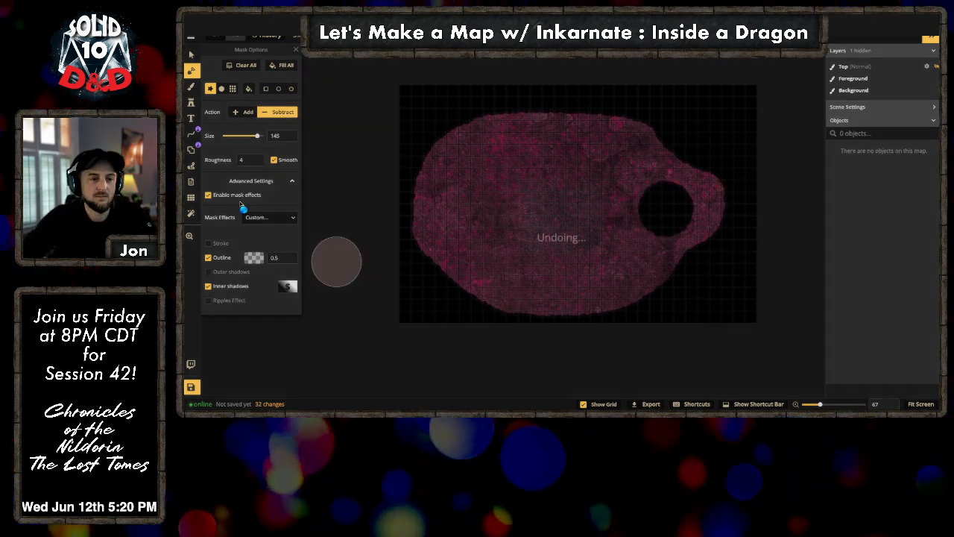
pyautogui.moveTo(257, 136); pyautogui.dragTo(253, 137)
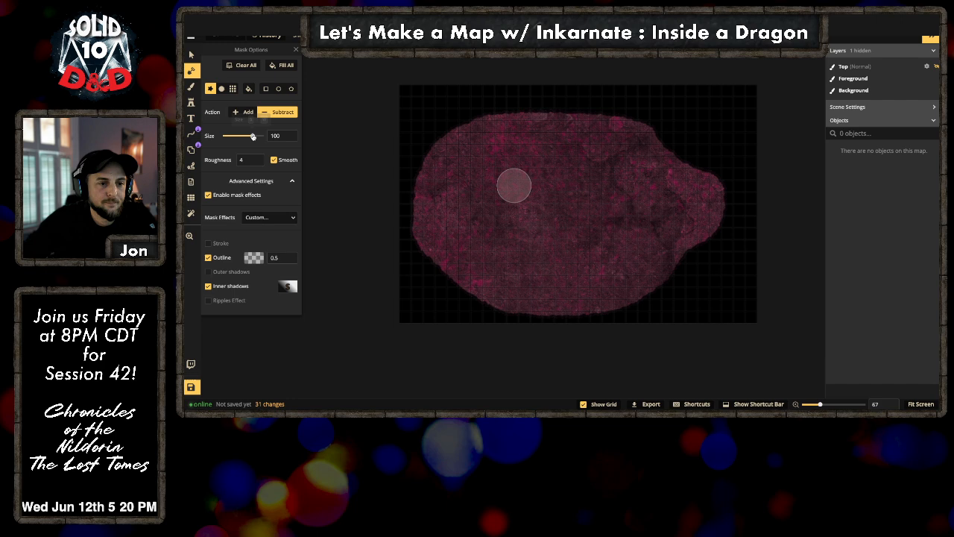
pyautogui.click(679, 203)
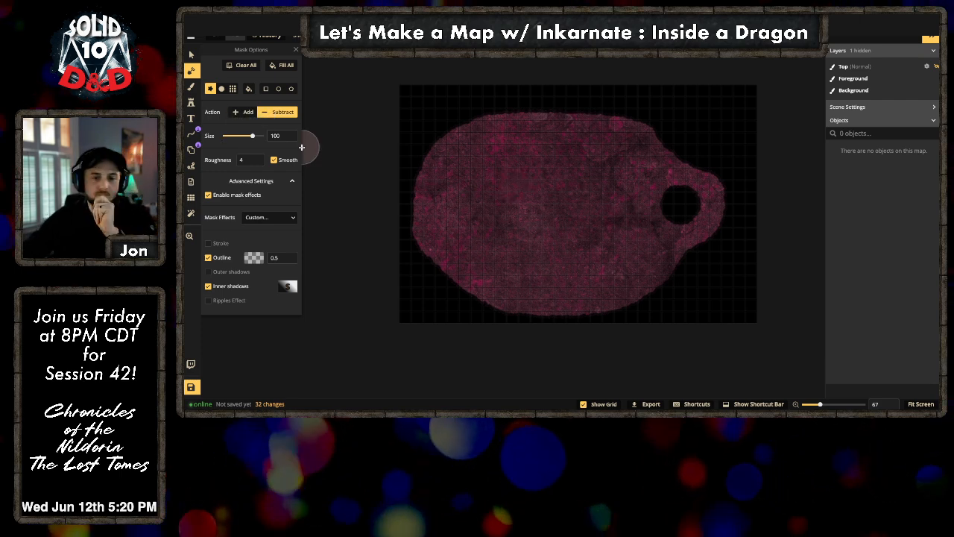
# Step: Browse the Camp and Castle packs of the Fantasy Battlemaps stamp catalog for pieces that suit the dragon's interior
pyautogui.click(191, 103)
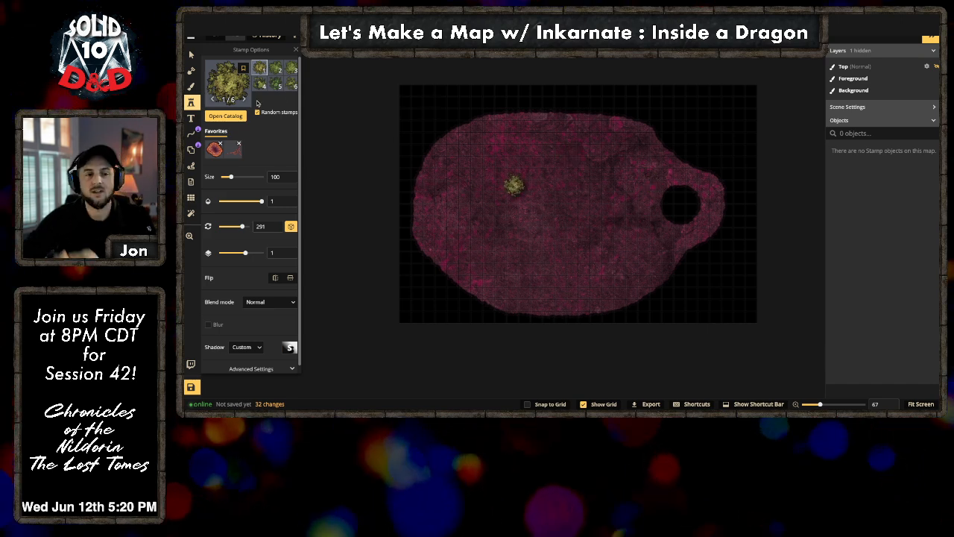
pyautogui.click(227, 82)
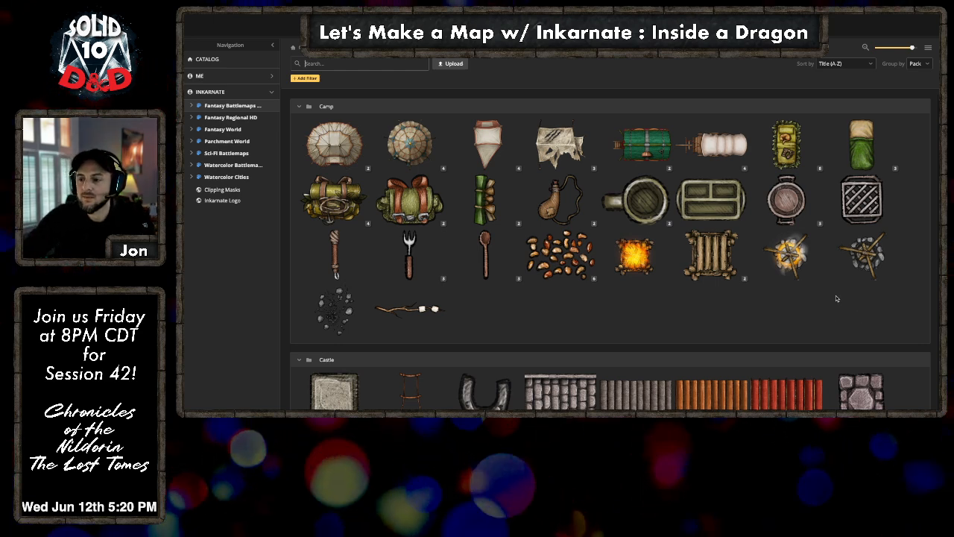
pyautogui.scroll(-1, 836, 296)
pyautogui.scroll(-3, 837, 296)
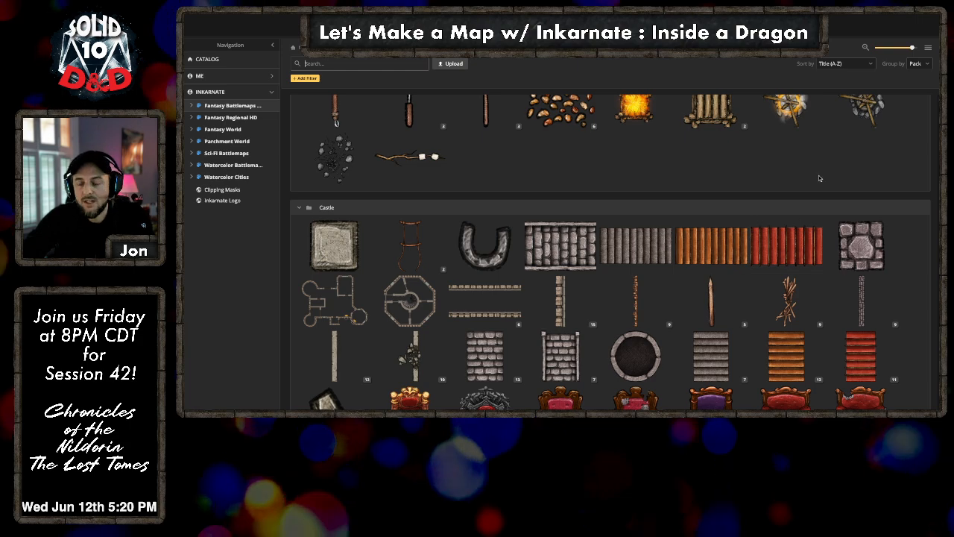
pyautogui.scroll(2, 819, 178)
pyautogui.scroll(-5, 745, 201)
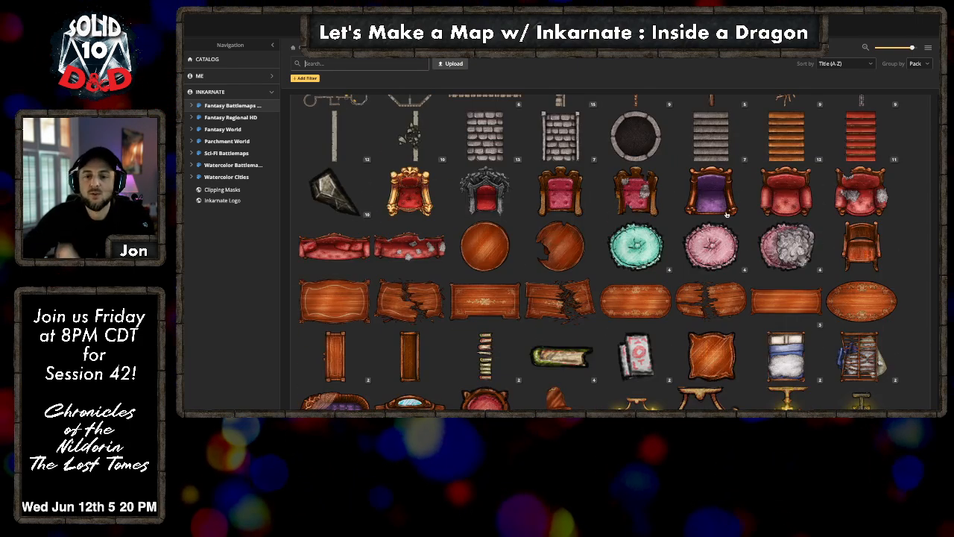
pyautogui.scroll(-4, 727, 215)
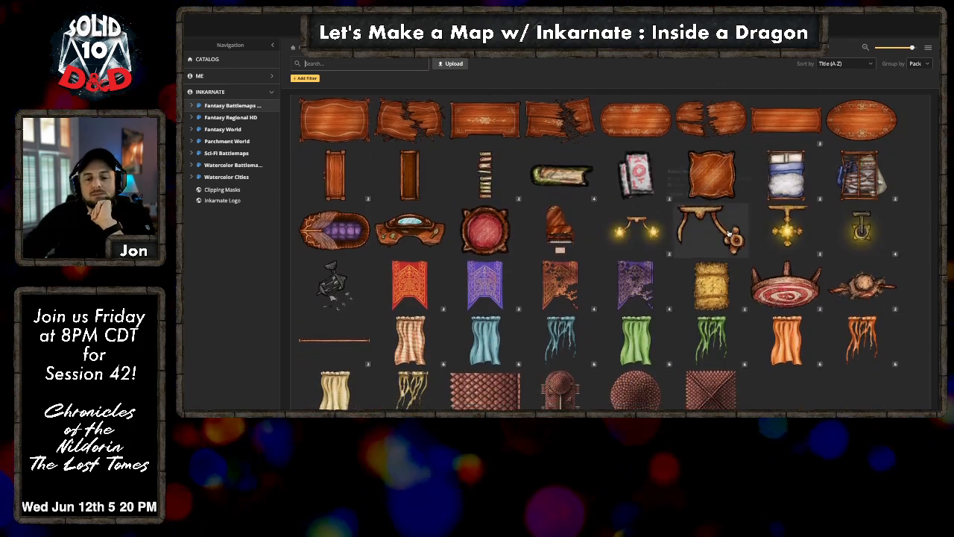
pyautogui.scroll(-2, 729, 234)
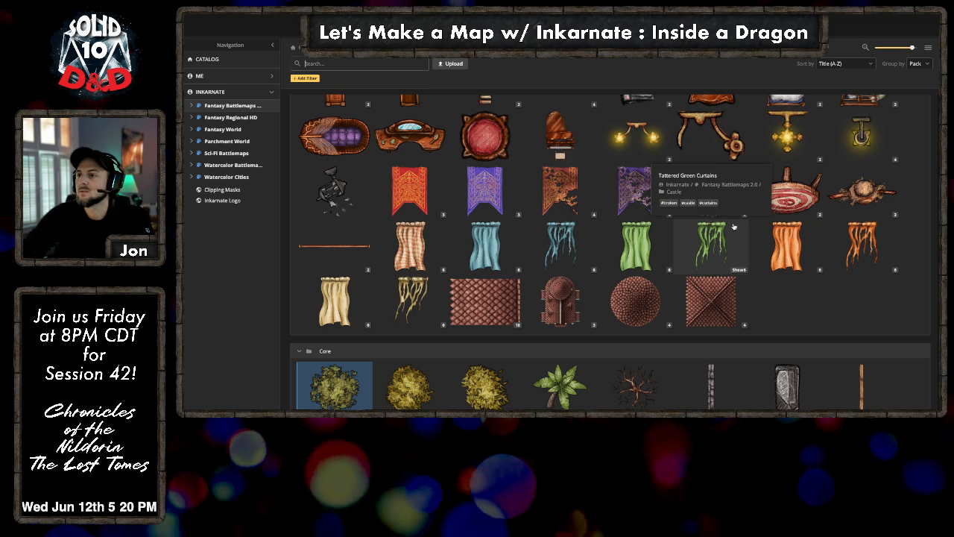
pyautogui.click(929, 35)
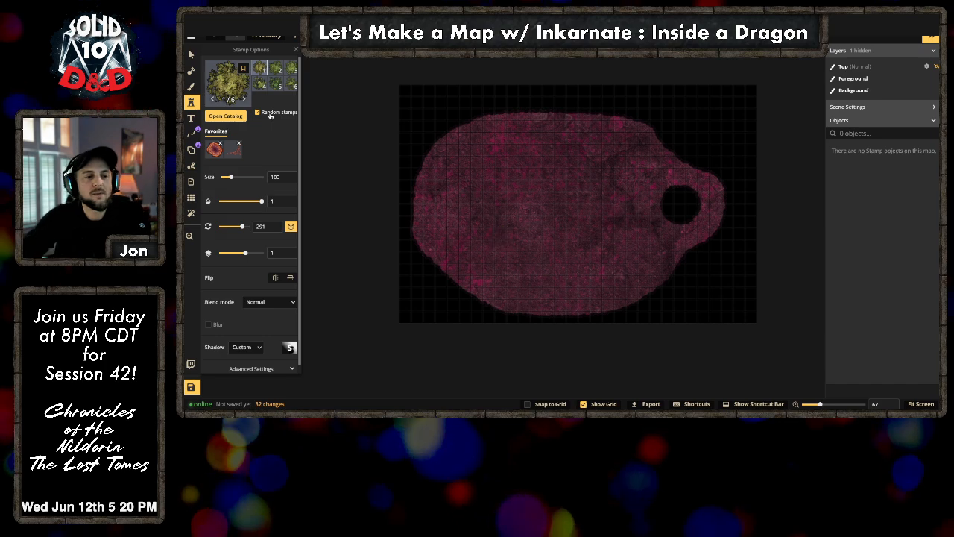
# Step: Pick the Bear Skeleton stamp from the Creatures pack of the Fantasy Battlemaps catalog
pyautogui.click(226, 116)
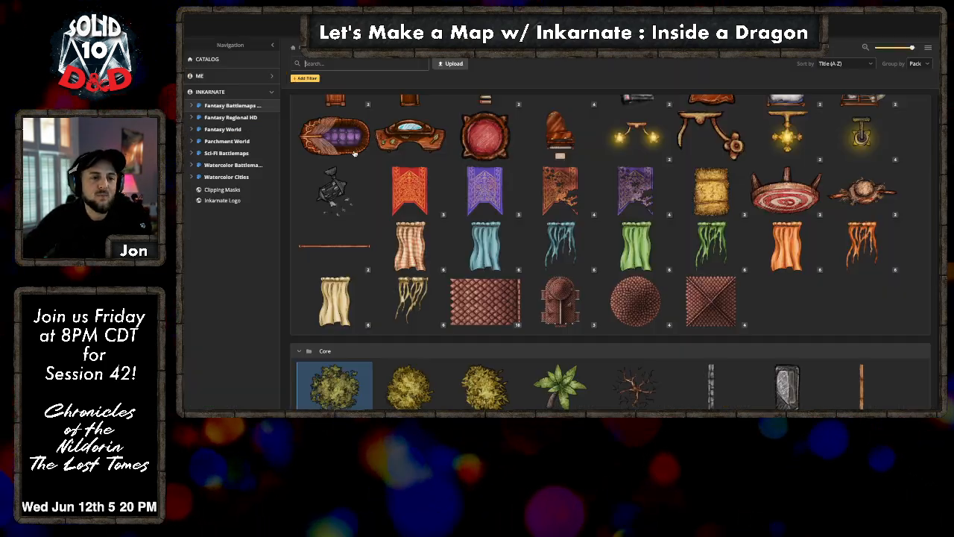
pyautogui.scroll(-5, 729, 307)
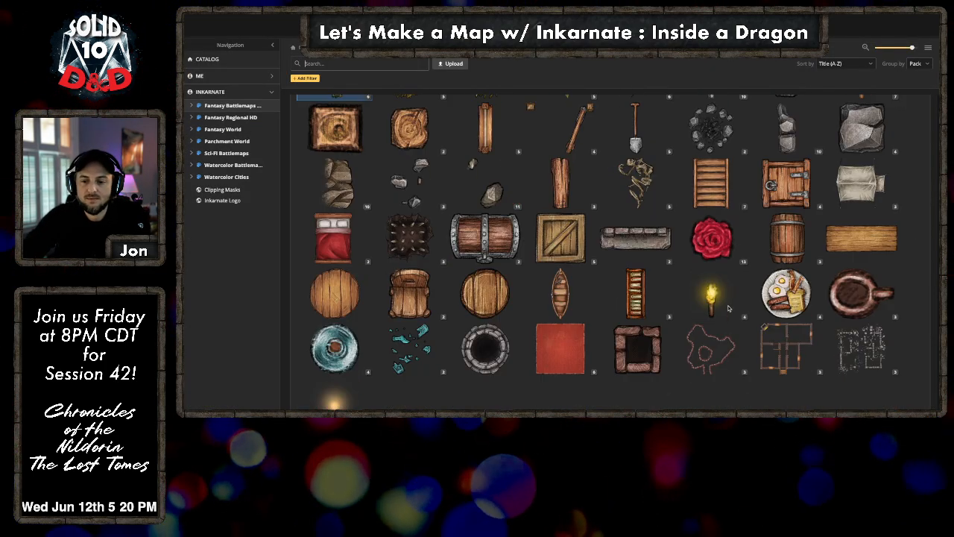
pyautogui.scroll(-1, 729, 308)
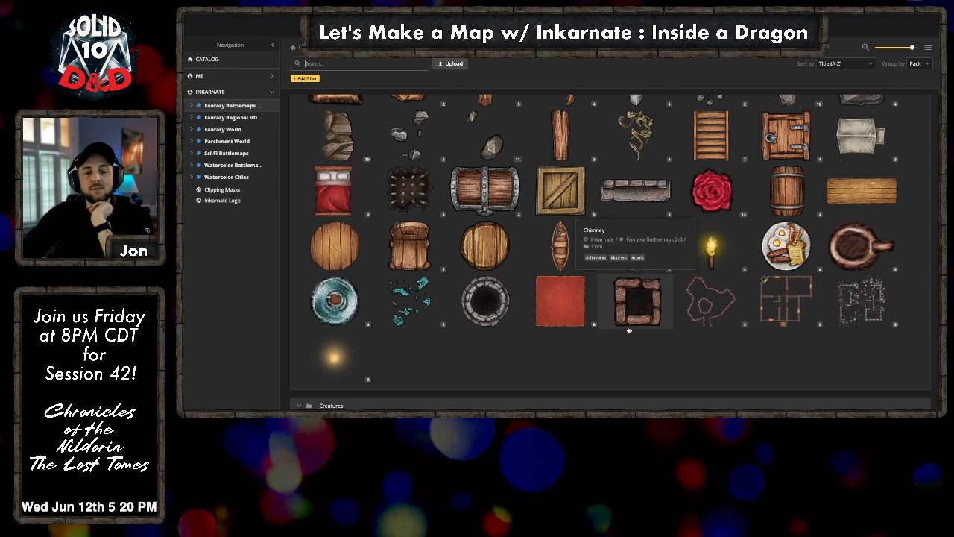
pyautogui.scroll(-10, 629, 329)
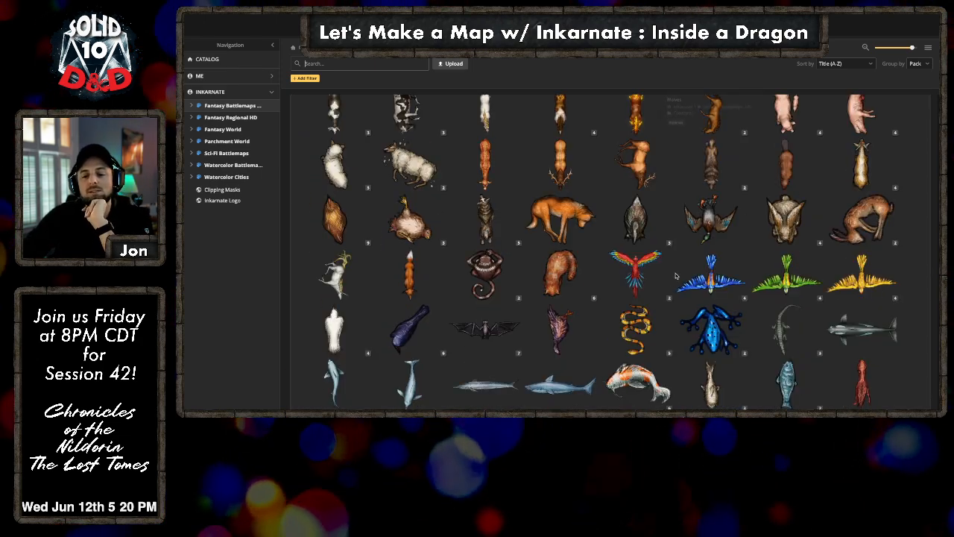
pyautogui.scroll(-5, 672, 279)
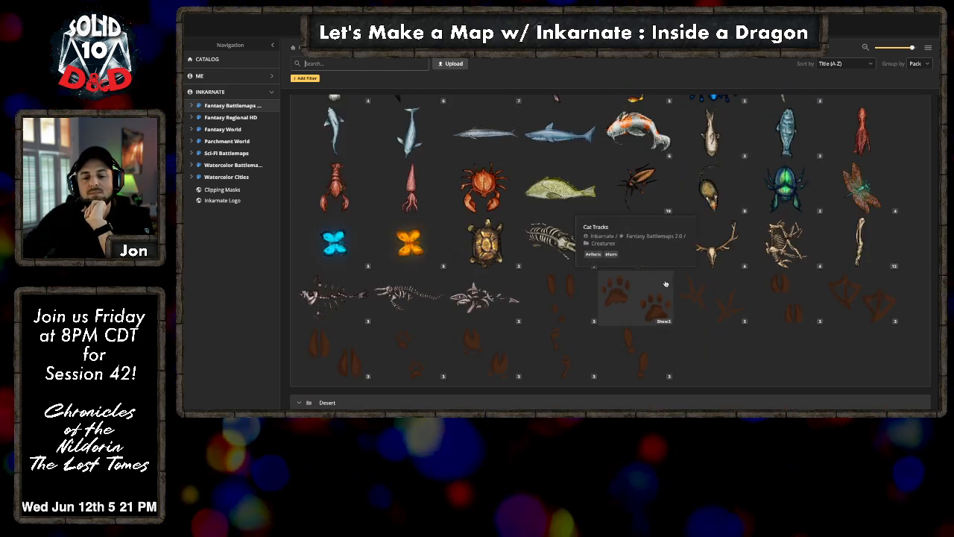
pyautogui.click(815, 266)
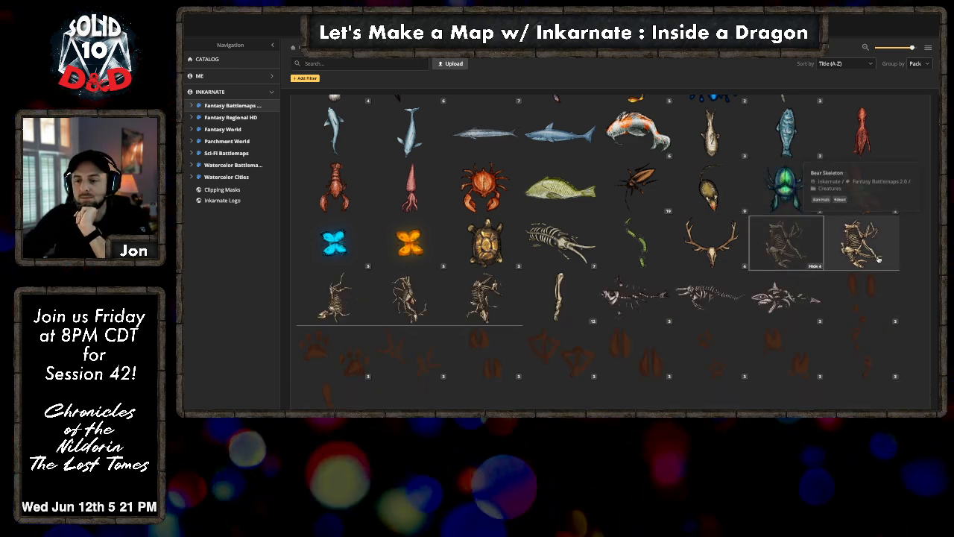
pyautogui.click(815, 254)
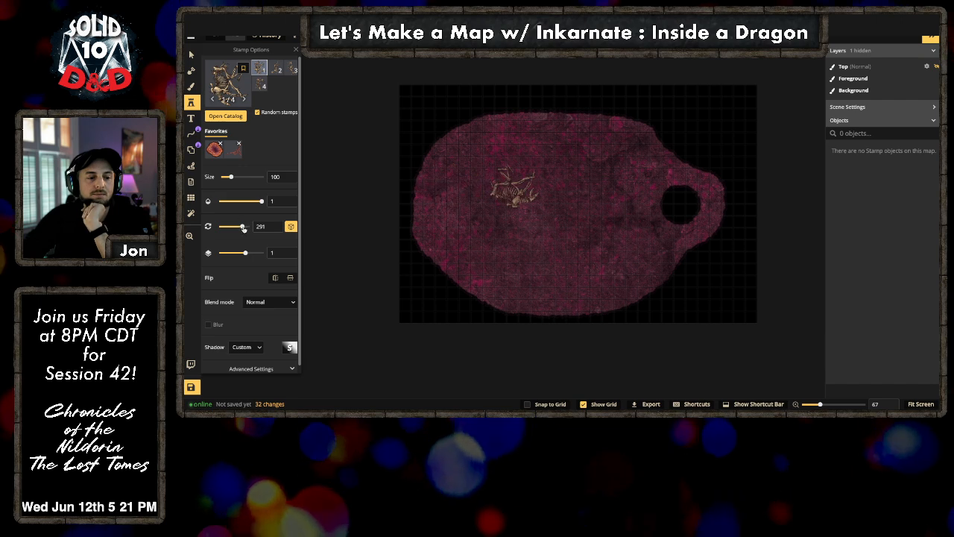
# Step: Place the bear skeleton near the upper rear edge of the body at rotation 45 and opacity 0.45, and deselect it
pyautogui.moveTo(242, 226); pyautogui.dragTo(226, 233)
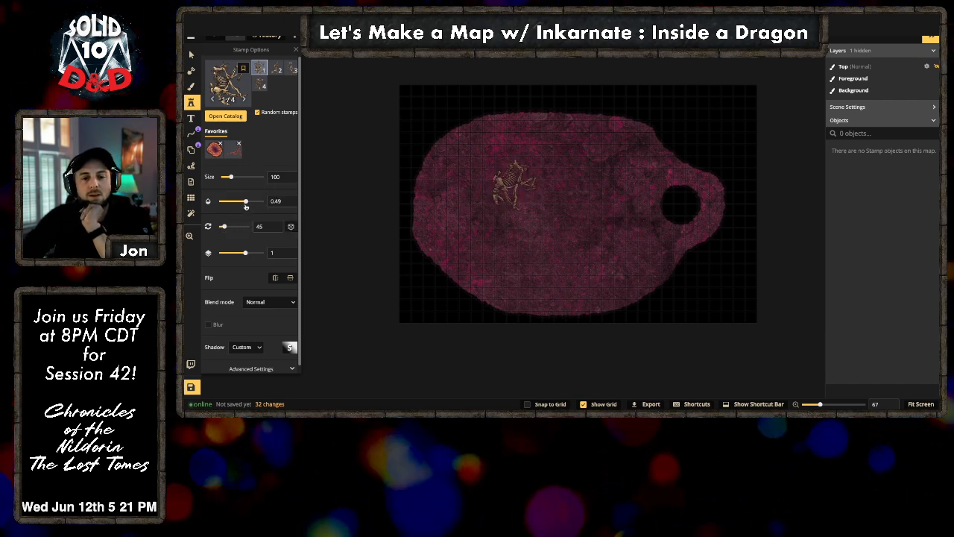
pyautogui.click(455, 153)
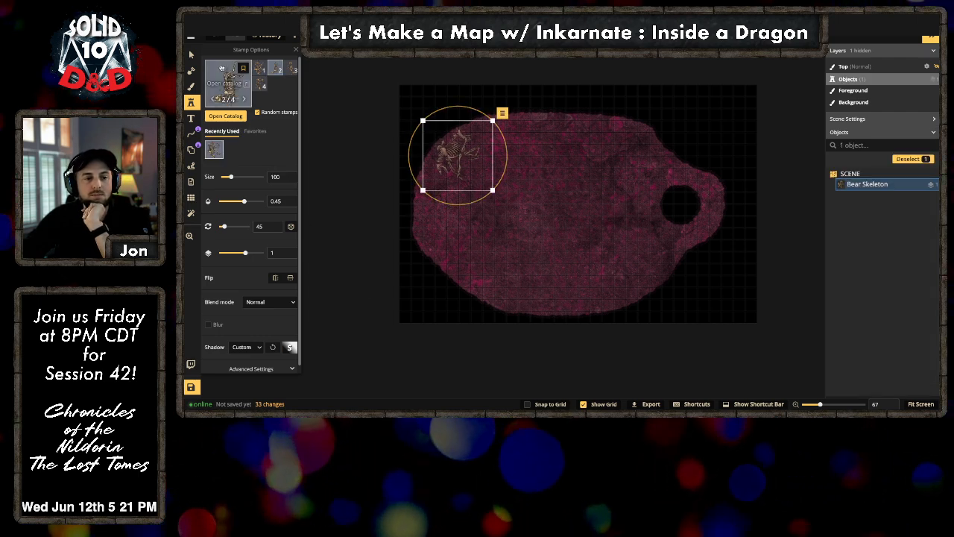
pyautogui.click(192, 55)
pyautogui.click(344, 88)
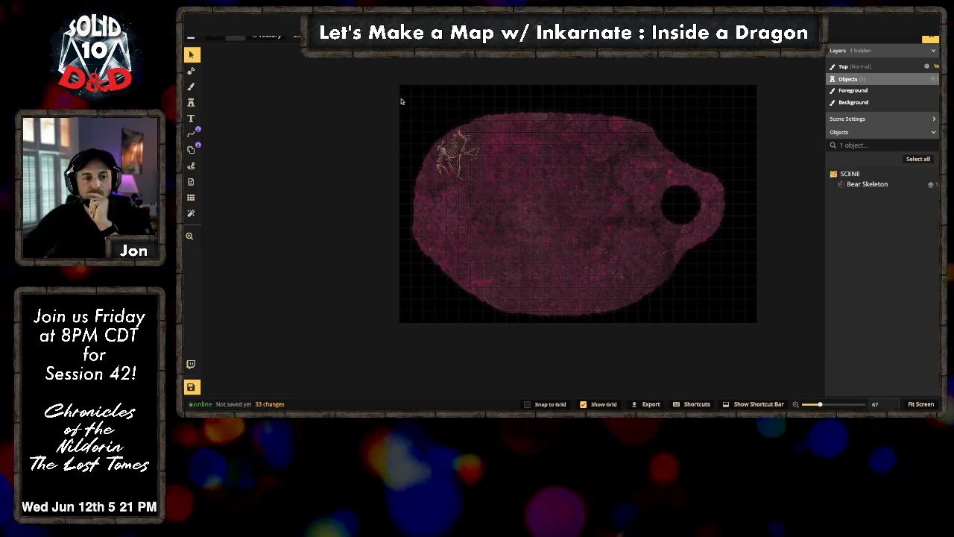
# Step: Search the brush textures for water and choose the mottled green one from the Sewers pack for the Foreground layer
pyautogui.press('b')
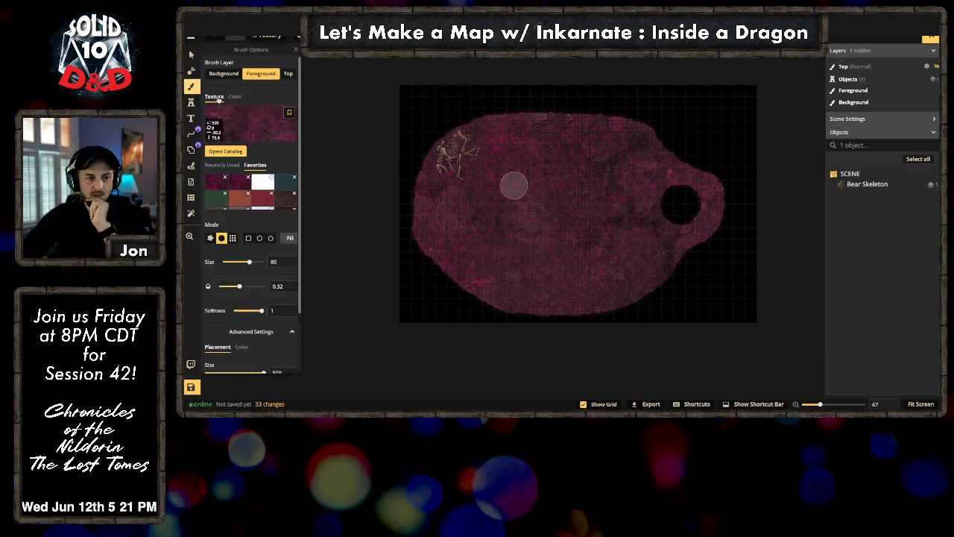
pyautogui.click(245, 126)
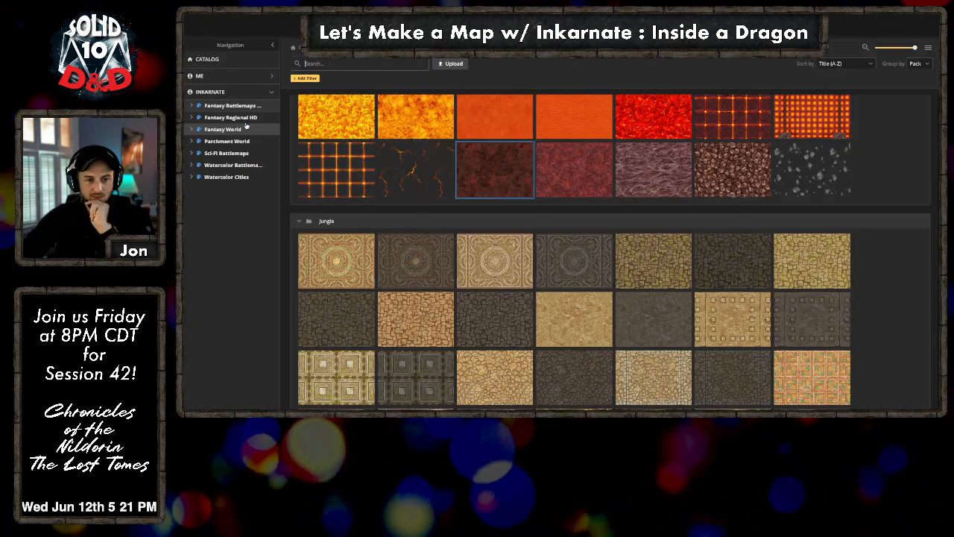
pyautogui.click(372, 63)
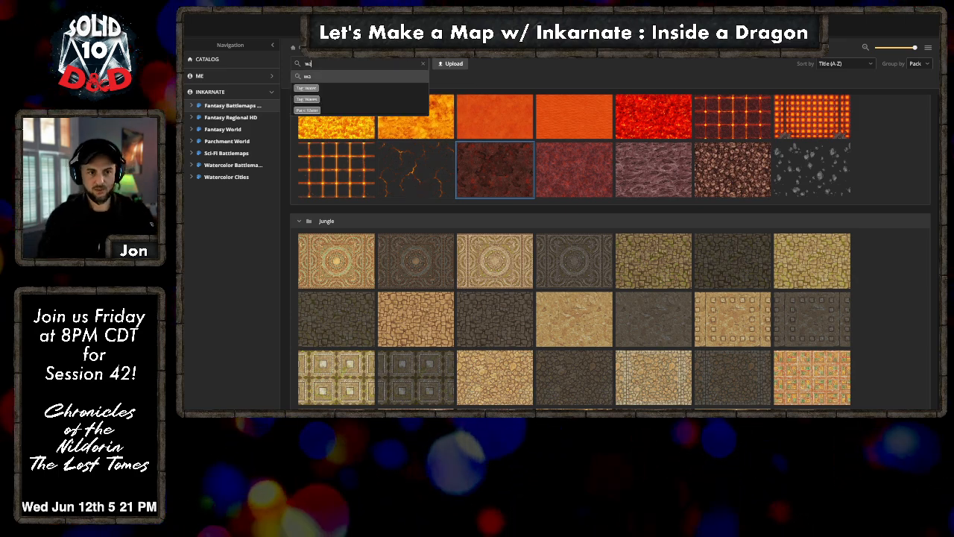
pyautogui.write('water')
pyautogui.scroll(-1, 682, 211)
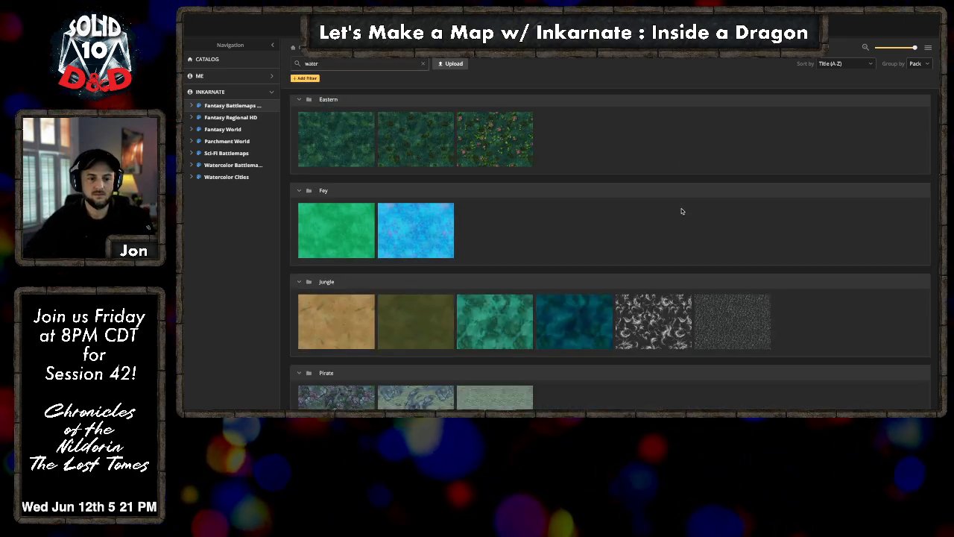
pyautogui.scroll(-1, 681, 211)
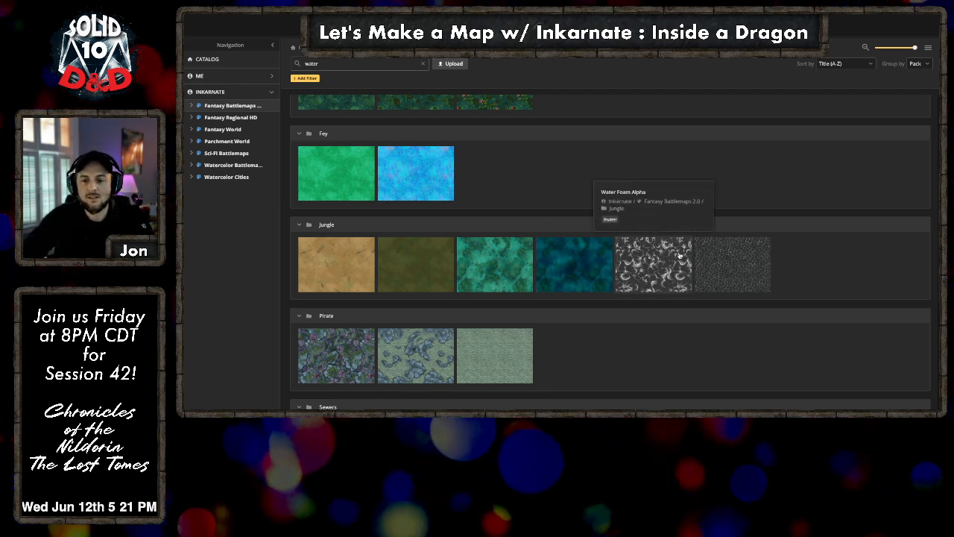
pyautogui.scroll(-1, 700, 259)
pyautogui.scroll(-1, 537, 271)
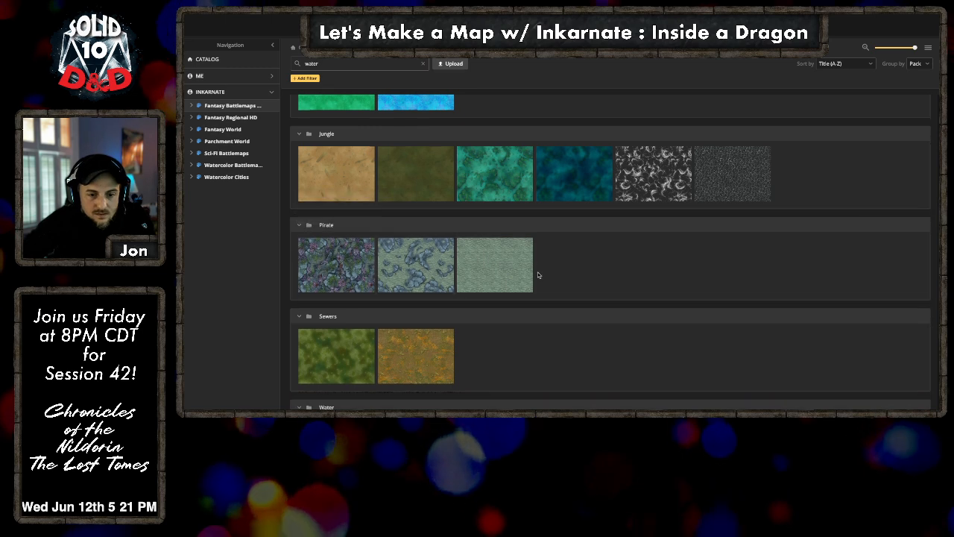
pyautogui.scroll(-2, 655, 274)
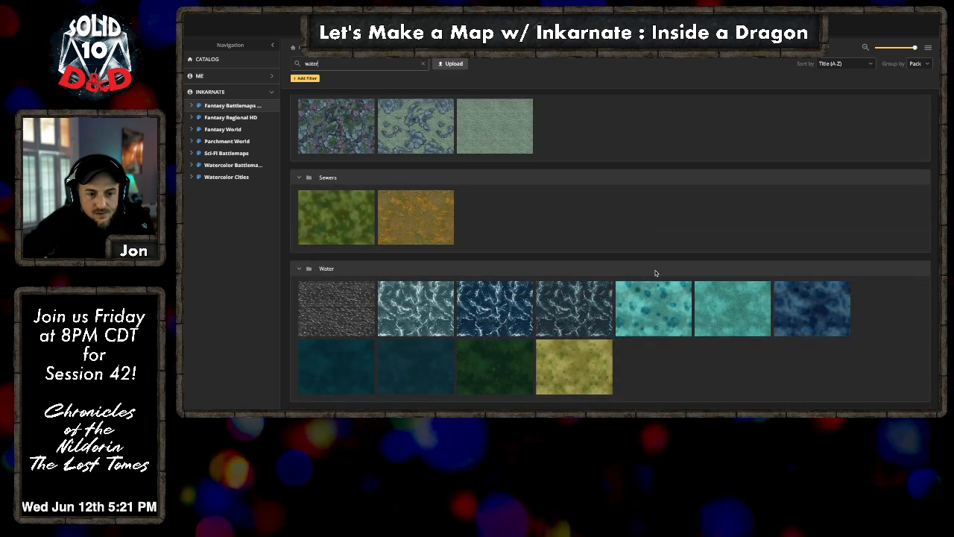
pyautogui.click(356, 223)
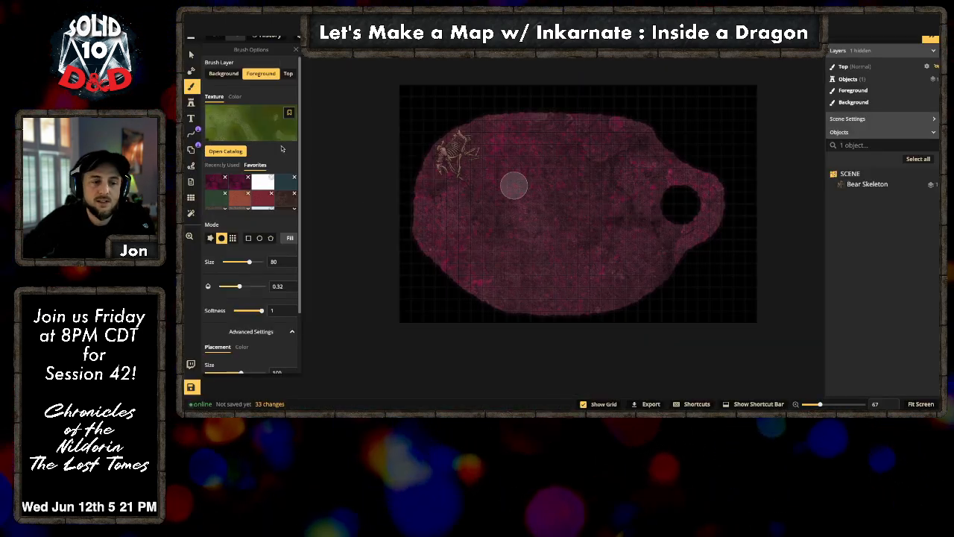
# Step: Paint a faint green tint on the body side of the neck hole with the brush at size 103 and opacity 0.17
pyautogui.moveTo(249, 262); pyautogui.dragTo(252, 262)
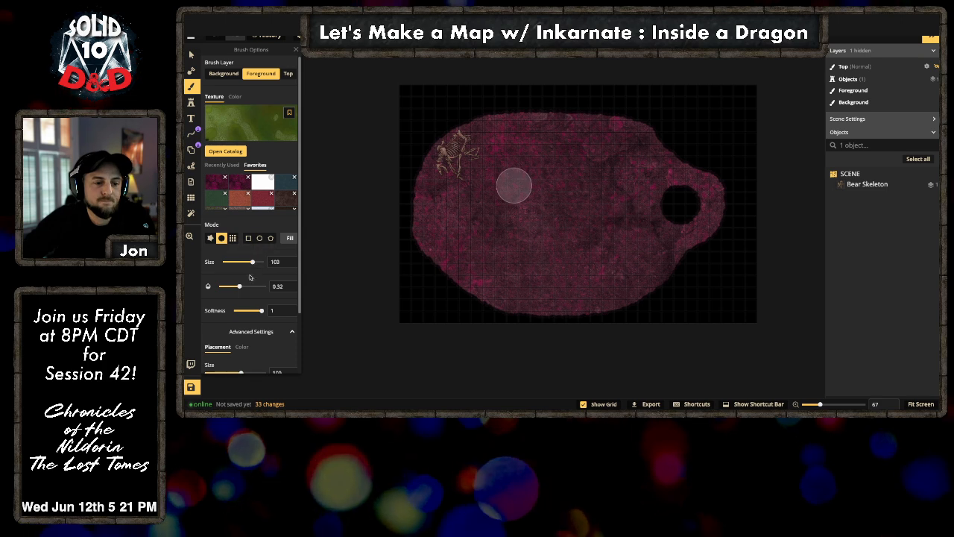
pyautogui.moveTo(237, 294); pyautogui.dragTo(230, 290)
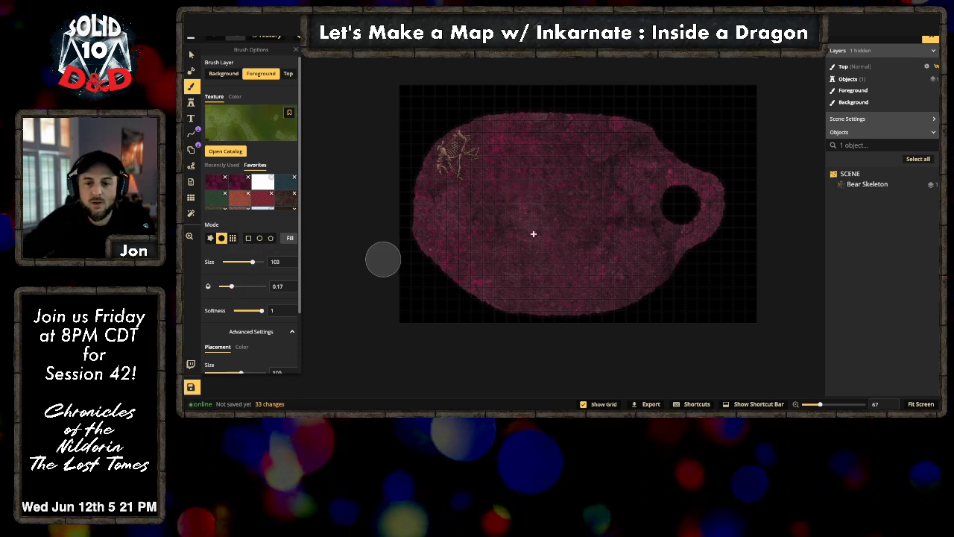
pyautogui.moveTo(650, 243)
pyautogui.mouseDown()
pyautogui.moveTo(670, 216)
pyautogui.moveTo(651, 233)
pyautogui.moveTo(666, 220)
pyautogui.moveTo(667, 196)
pyautogui.moveTo(643, 251)
pyautogui.moveTo(658, 183)
pyautogui.moveTo(659, 219)
pyautogui.moveTo(656, 181)
pyautogui.moveTo(509, 238)
pyautogui.moveTo(690, 192)
pyautogui.moveTo(648, 228)
pyautogui.mouseUp()
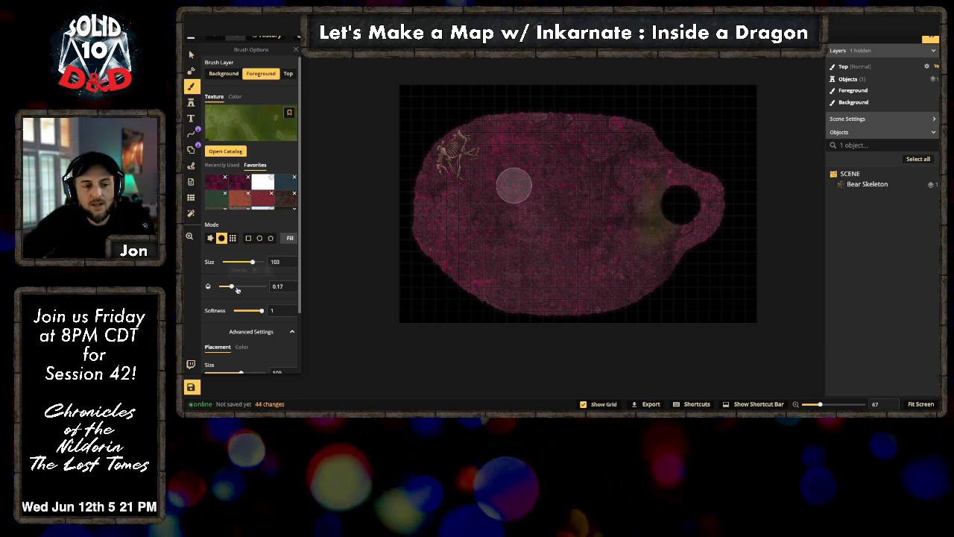
pyautogui.moveTo(234, 287); pyautogui.dragTo(264, 287)
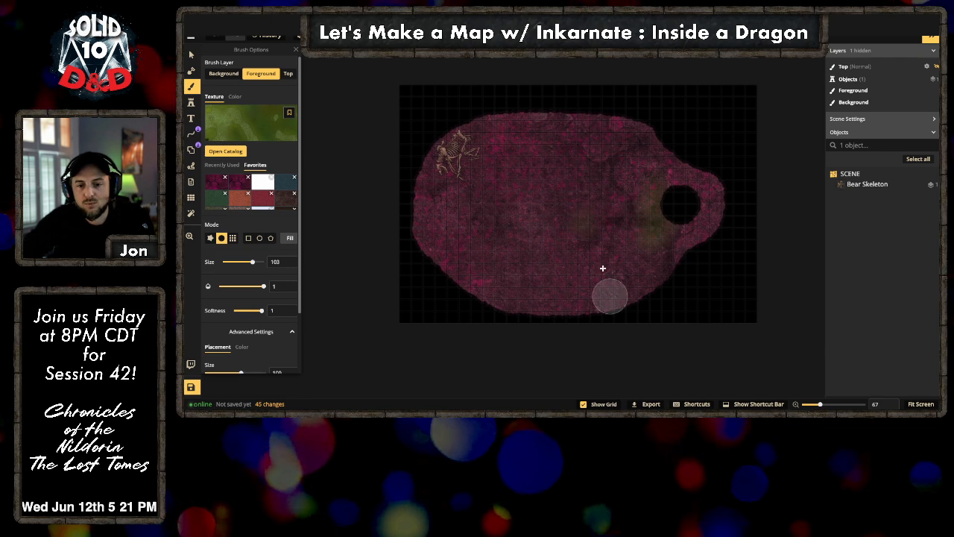
pyautogui.click(574, 217)
pyautogui.click(645, 235)
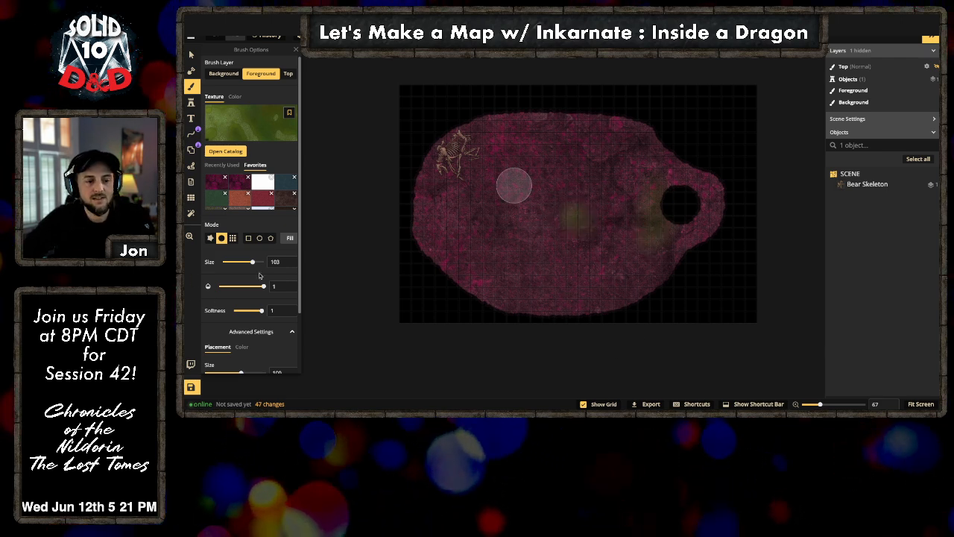
pyautogui.moveTo(260, 312); pyautogui.dragTo(236, 310)
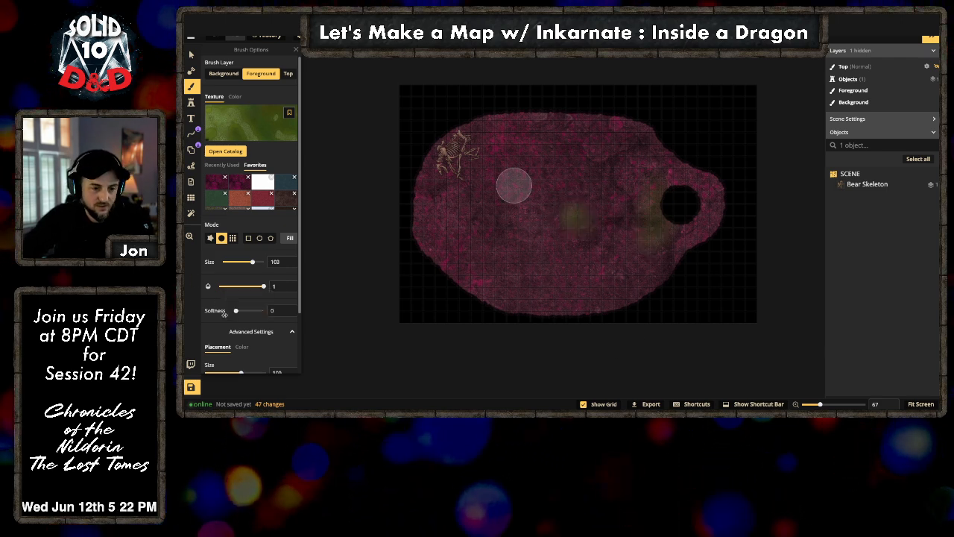
pyautogui.click(580, 214)
pyautogui.hotkey('ctrl', 'z')
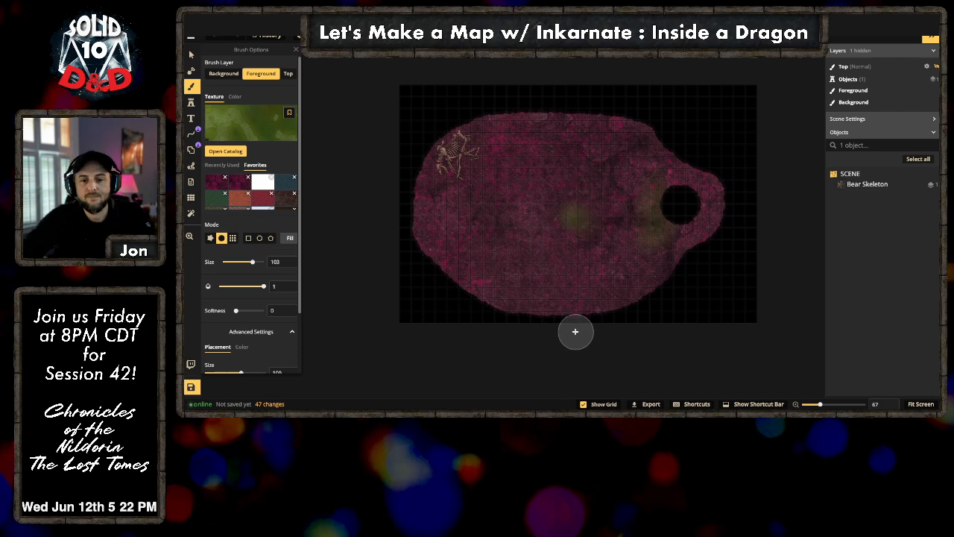
pyautogui.hotkey('ctrl', 'z')
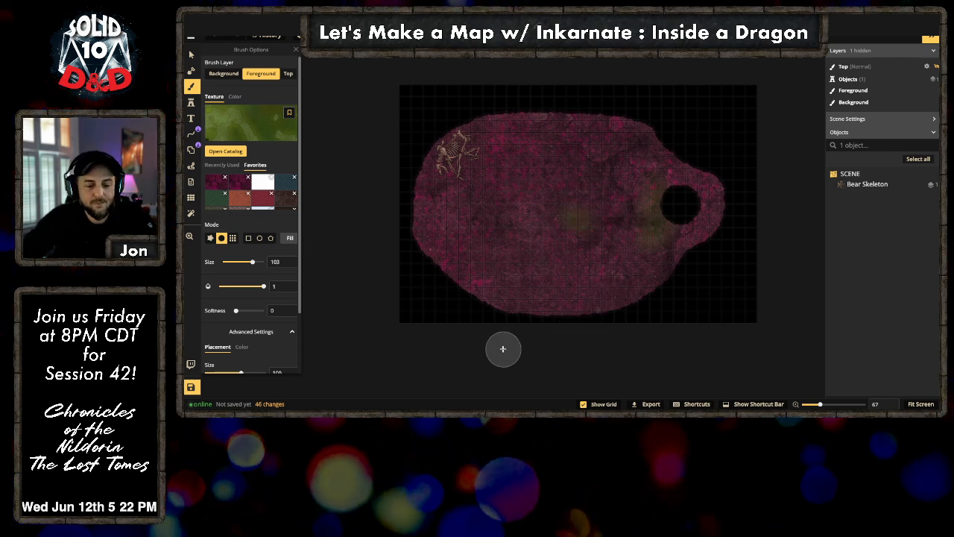
pyautogui.moveTo(238, 314); pyautogui.dragTo(316, 315)
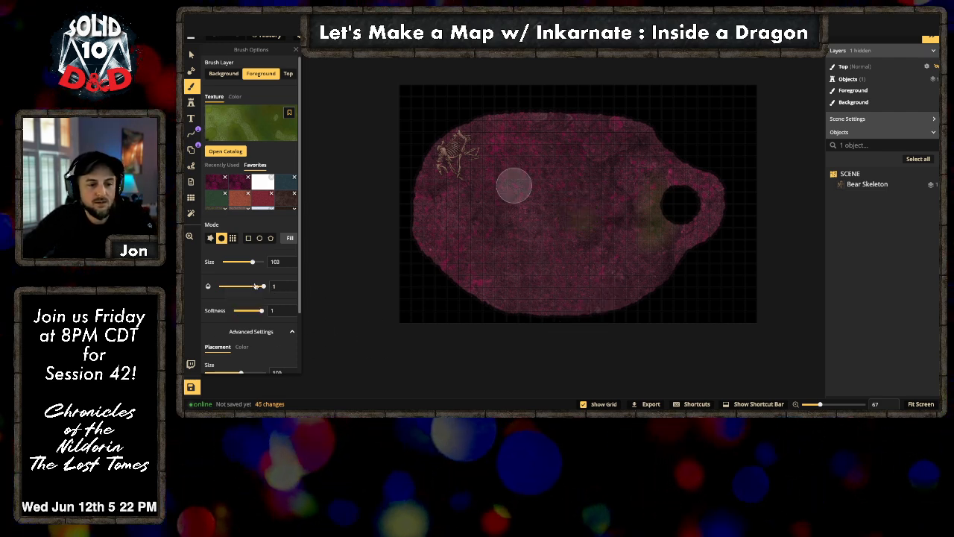
# Step: Set the brush opacity to 0.34 and paint the green water texture around the neck hole
pyautogui.moveTo(264, 287); pyautogui.dragTo(243, 289)
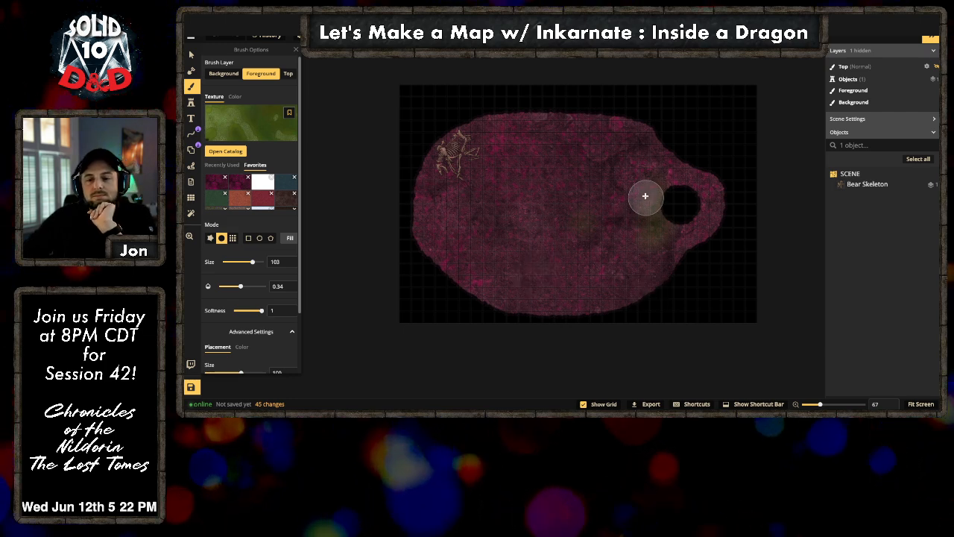
pyautogui.moveTo(650, 191); pyautogui.dragTo(638, 229)
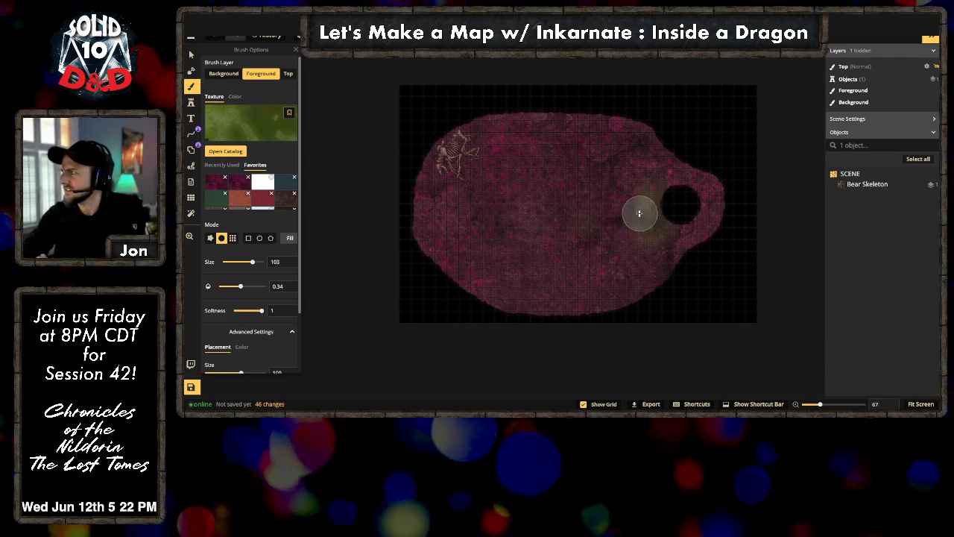
pyautogui.moveTo(639, 214)
pyautogui.mouseDown()
pyautogui.moveTo(662, 179)
pyautogui.moveTo(637, 247)
pyautogui.moveTo(653, 161)
pyautogui.moveTo(618, 251)
pyautogui.moveTo(656, 242)
pyautogui.moveTo(693, 218)
pyautogui.moveTo(660, 231)
pyautogui.moveTo(692, 199)
pyautogui.moveTo(694, 208)
pyautogui.moveTo(638, 214)
pyautogui.moveTo(658, 187)
pyautogui.moveTo(692, 184)
pyautogui.moveTo(699, 198)
pyautogui.moveTo(639, 164)
pyautogui.moveTo(647, 180)
pyautogui.moveTo(689, 193)
pyautogui.moveTo(694, 212)
pyautogui.moveTo(661, 177)
pyautogui.moveTo(655, 186)
pyautogui.moveTo(710, 199)
pyautogui.moveTo(654, 243)
pyautogui.mouseUp()
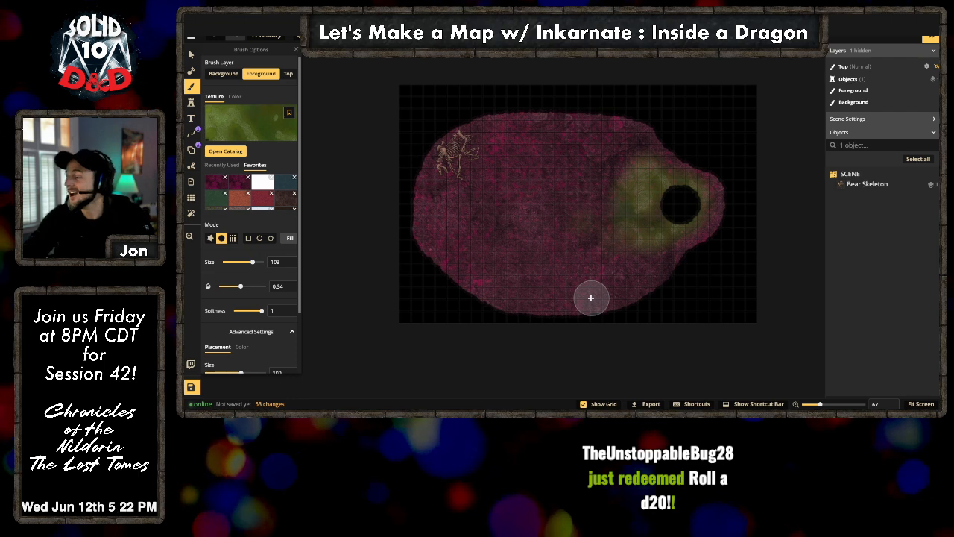
pyautogui.click(677, 226)
pyautogui.click(672, 205)
pyautogui.click(656, 181)
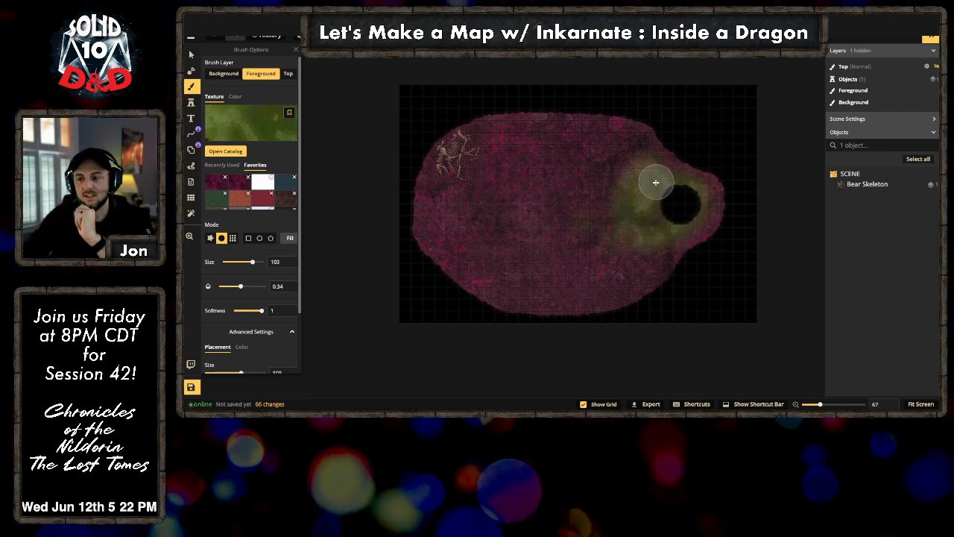
pyautogui.click(632, 171)
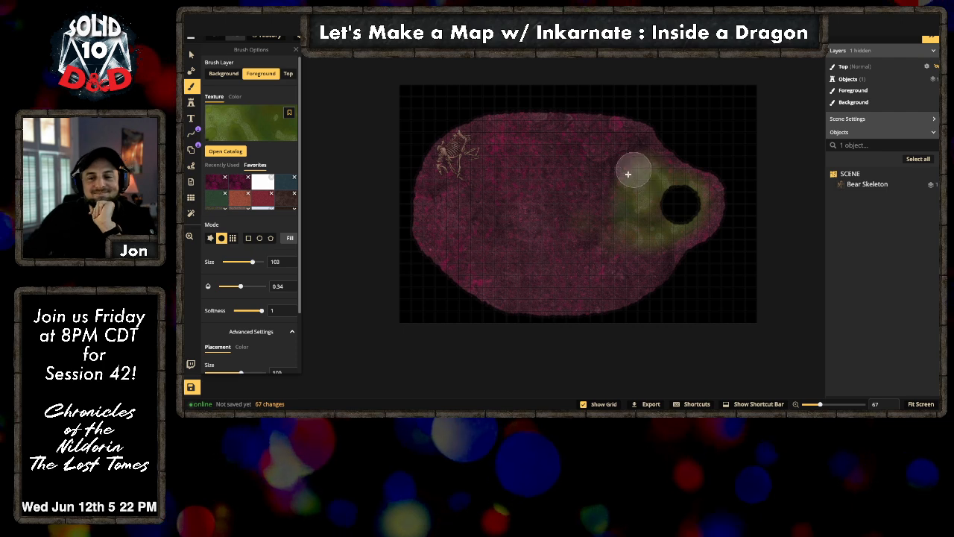
# Step: Build up the green water on the body side of the hole and extend it toward the middle of the body
pyautogui.click(631, 216)
pyautogui.click(612, 230)
pyautogui.click(633, 235)
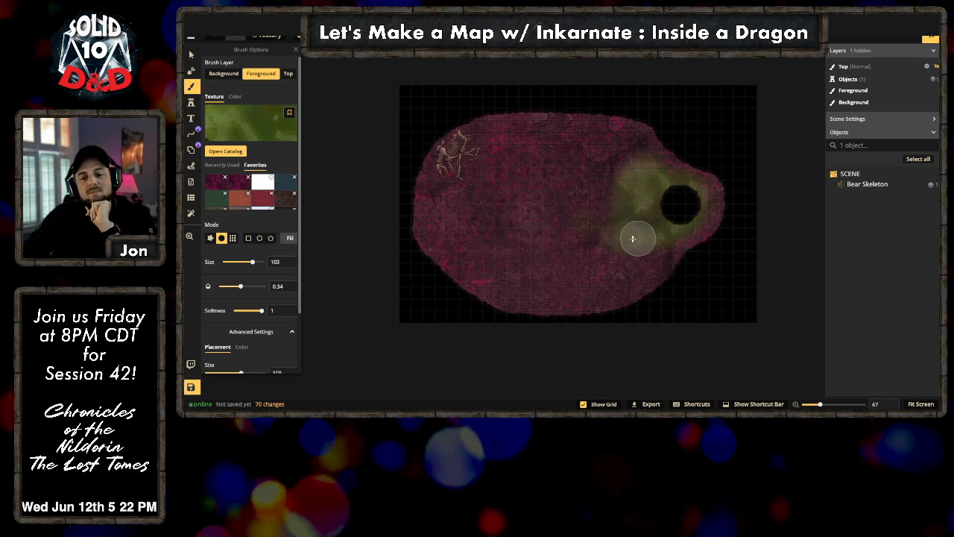
pyautogui.click(609, 228)
pyautogui.click(630, 192)
pyautogui.click(615, 204)
pyautogui.click(620, 188)
pyautogui.click(646, 178)
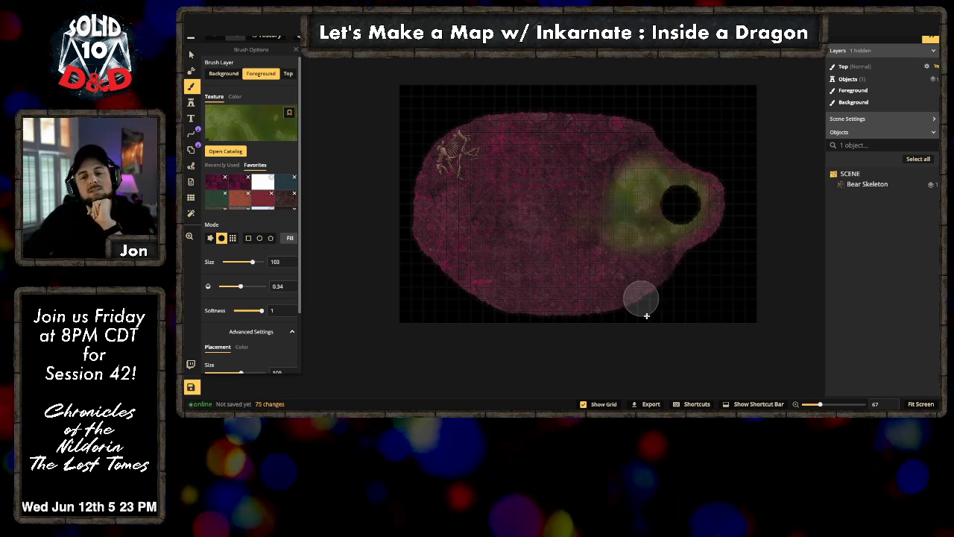
pyautogui.moveTo(608, 205)
pyautogui.mouseDown()
pyautogui.moveTo(519, 190)
pyautogui.moveTo(567, 206)
pyautogui.moveTo(604, 198)
pyautogui.moveTo(535, 201)
pyautogui.moveTo(498, 182)
pyautogui.moveTo(608, 204)
pyautogui.moveTo(531, 191)
pyautogui.moveTo(508, 173)
pyautogui.moveTo(570, 181)
pyautogui.moveTo(611, 214)
pyautogui.moveTo(529, 174)
pyautogui.moveTo(624, 193)
pyautogui.moveTo(593, 184)
pyautogui.moveTo(624, 188)
pyautogui.moveTo(503, 197)
pyautogui.moveTo(567, 216)
pyautogui.moveTo(571, 207)
pyautogui.moveTo(541, 211)
pyautogui.moveTo(599, 200)
pyautogui.moveTo(553, 211)
pyautogui.moveTo(594, 210)
pyautogui.moveTo(518, 224)
pyautogui.moveTo(563, 201)
pyautogui.moveTo(519, 208)
pyautogui.moveTo(524, 202)
pyautogui.moveTo(571, 216)
pyautogui.mouseUp()
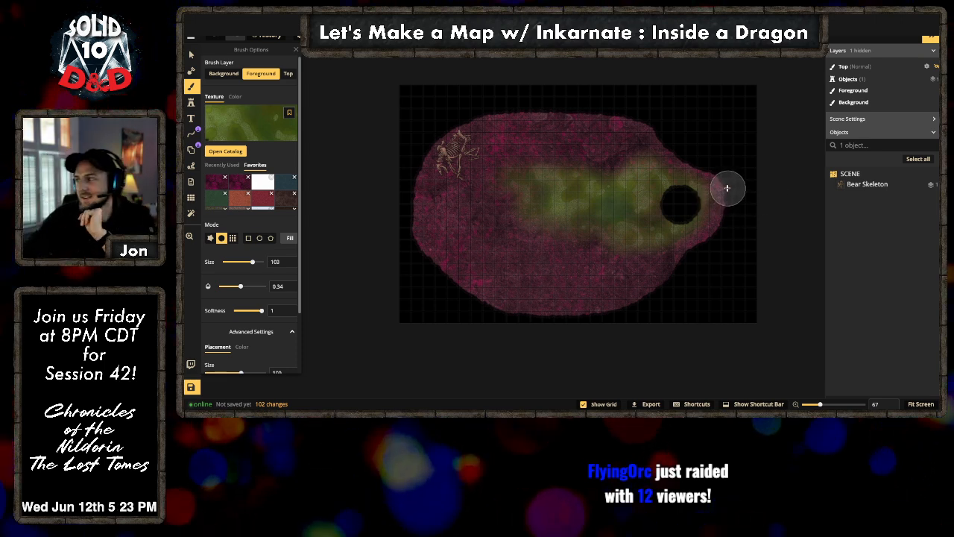
# Step: Build up the green water texture through the middle of the body, extending it toward the end opposite the neck hole
pyautogui.moveTo(525, 194)
pyautogui.mouseDown()
pyautogui.moveTo(548, 203)
pyautogui.moveTo(530, 194)
pyautogui.moveTo(527, 224)
pyautogui.moveTo(550, 230)
pyautogui.moveTo(501, 205)
pyautogui.moveTo(506, 181)
pyautogui.moveTo(510, 204)
pyautogui.moveTo(550, 217)
pyautogui.moveTo(526, 213)
pyautogui.moveTo(517, 183)
pyautogui.mouseUp()
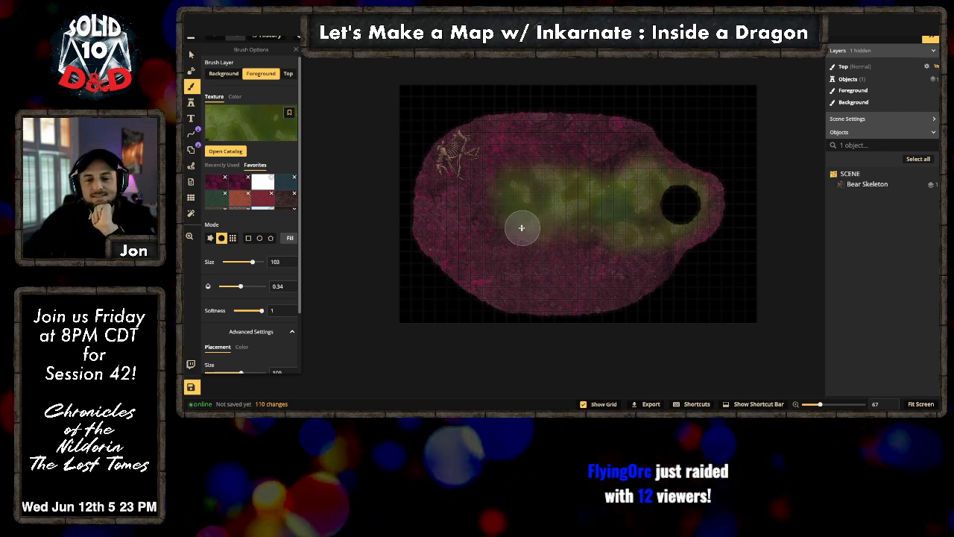
pyautogui.moveTo(522, 229)
pyautogui.mouseDown()
pyautogui.moveTo(511, 182)
pyautogui.moveTo(535, 172)
pyautogui.moveTo(588, 192)
pyautogui.moveTo(599, 225)
pyautogui.mouseUp()
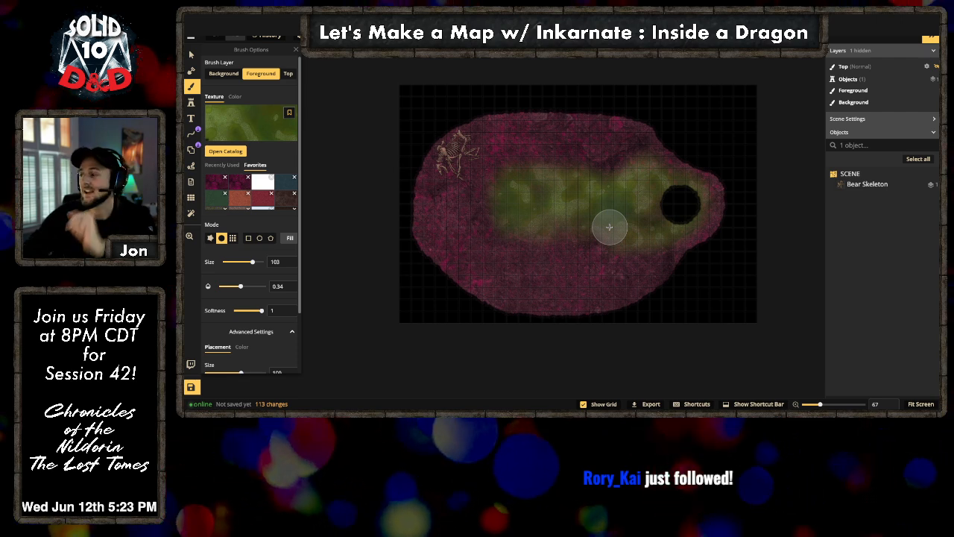
pyautogui.moveTo(612, 199); pyautogui.dragTo(598, 188)
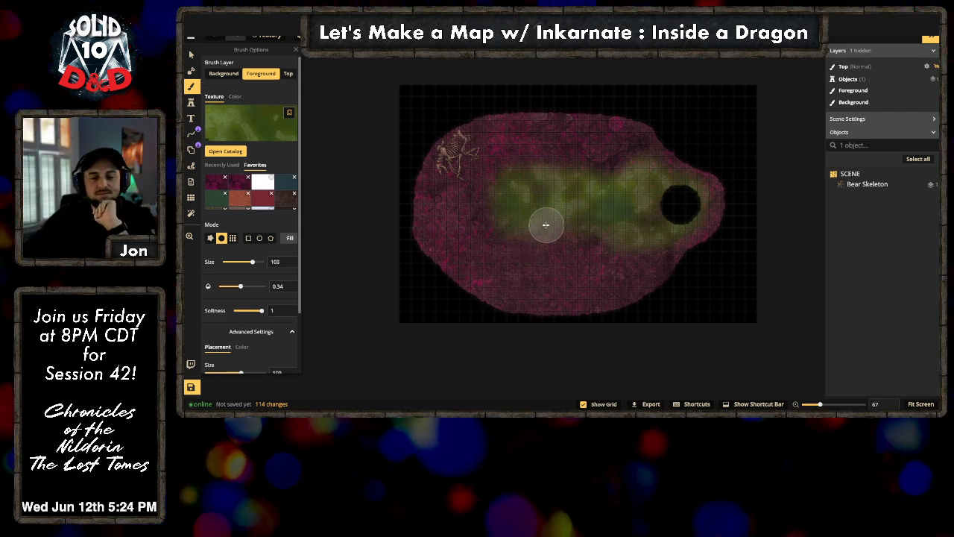
pyautogui.moveTo(547, 225)
pyautogui.mouseDown()
pyautogui.moveTo(612, 215)
pyautogui.moveTo(550, 224)
pyautogui.moveTo(606, 227)
pyautogui.moveTo(600, 186)
pyautogui.moveTo(583, 185)
pyautogui.moveTo(648, 198)
pyautogui.mouseUp()
pyautogui.moveTo(634, 195)
pyautogui.mouseDown()
pyautogui.moveTo(502, 172)
pyautogui.moveTo(493, 195)
pyautogui.mouseUp()
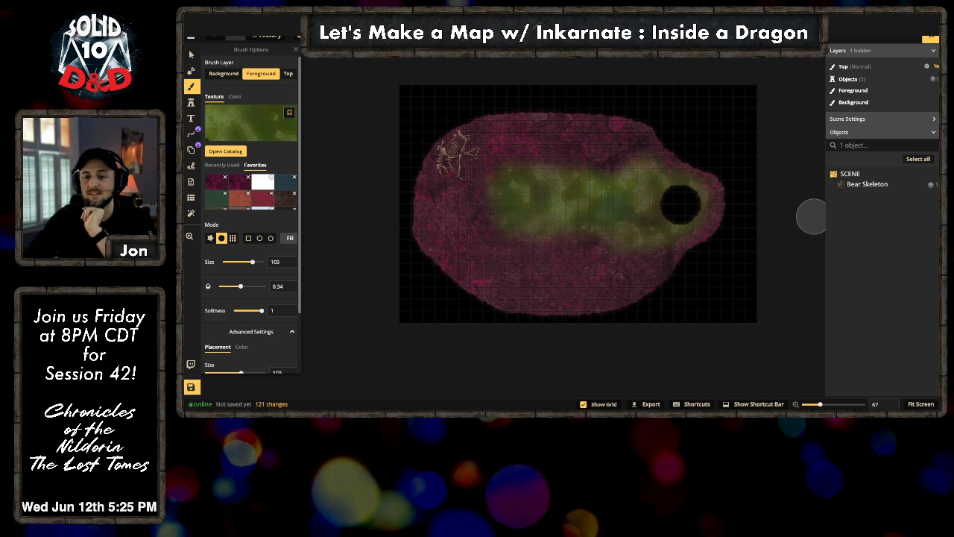
# Step: Paint green water around the neck hole out to the narrow end of the body, and touch up the middle of the pool
pyautogui.click(707, 211)
pyautogui.click(660, 181)
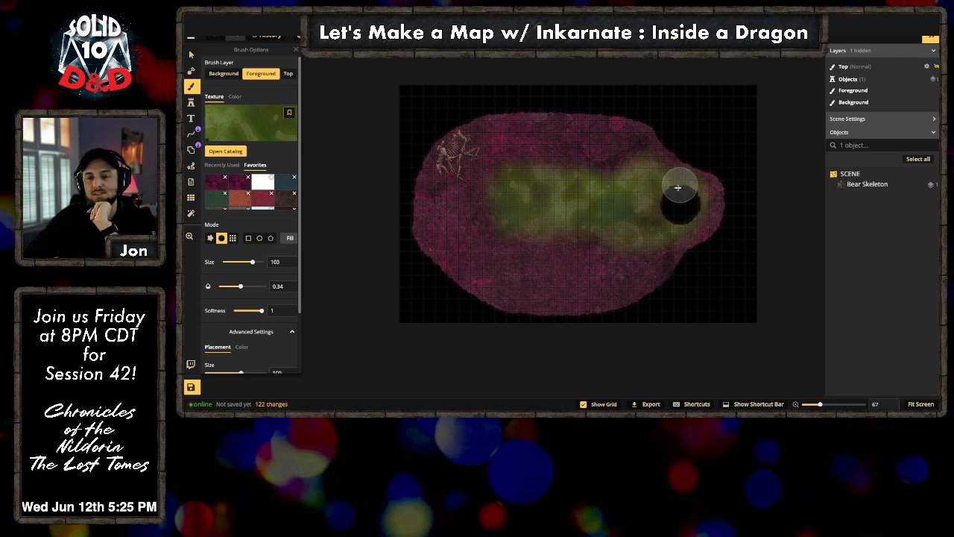
pyautogui.click(678, 190)
pyautogui.moveTo(711, 192)
pyautogui.mouseDown()
pyautogui.moveTo(703, 234)
pyautogui.moveTo(714, 161)
pyautogui.moveTo(712, 231)
pyautogui.moveTo(713, 173)
pyautogui.moveTo(662, 252)
pyautogui.moveTo(649, 238)
pyautogui.moveTo(706, 239)
pyautogui.moveTo(645, 234)
pyautogui.moveTo(713, 255)
pyautogui.moveTo(651, 221)
pyautogui.moveTo(725, 232)
pyautogui.mouseUp()
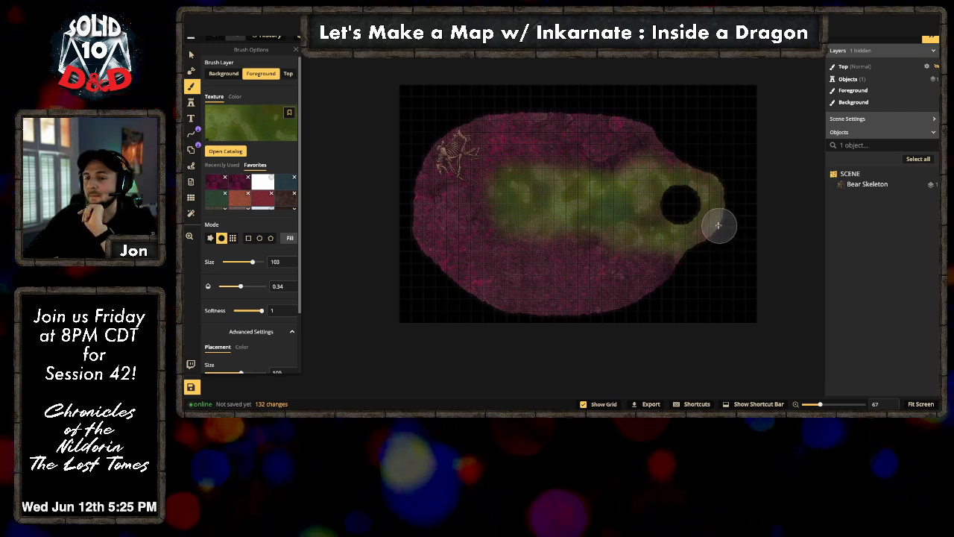
pyautogui.click(679, 202)
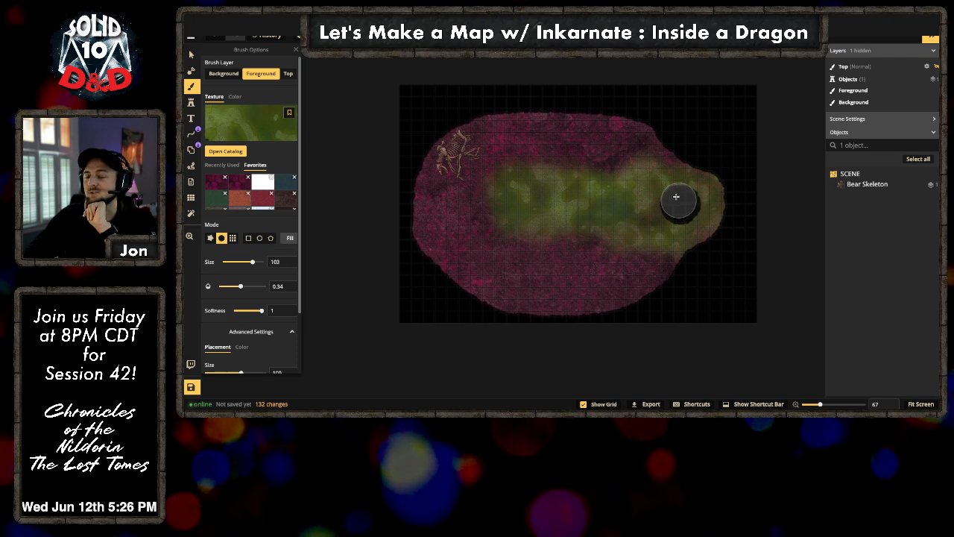
pyautogui.click(676, 197)
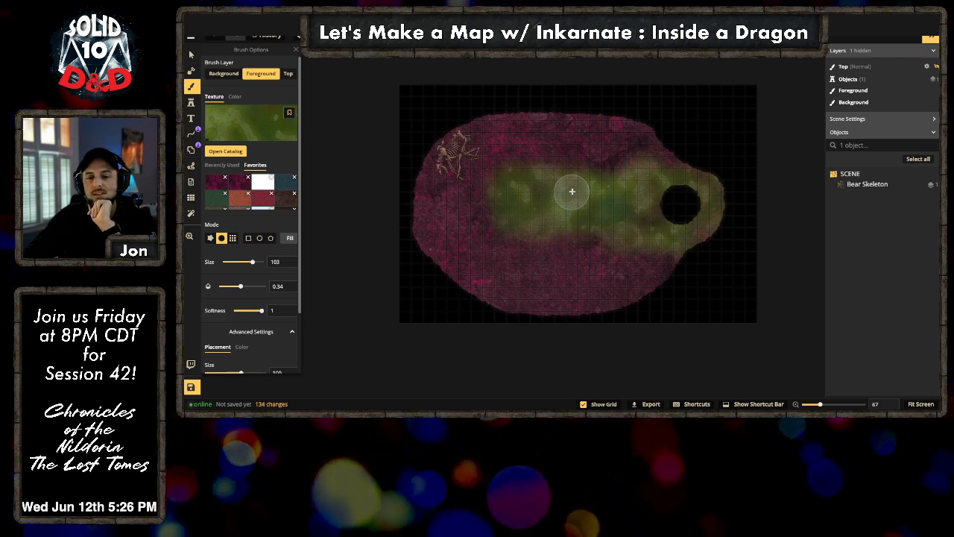
pyautogui.moveTo(572, 192)
pyautogui.mouseDown()
pyautogui.moveTo(483, 194)
pyautogui.moveTo(509, 187)
pyautogui.moveTo(545, 196)
pyautogui.mouseUp()
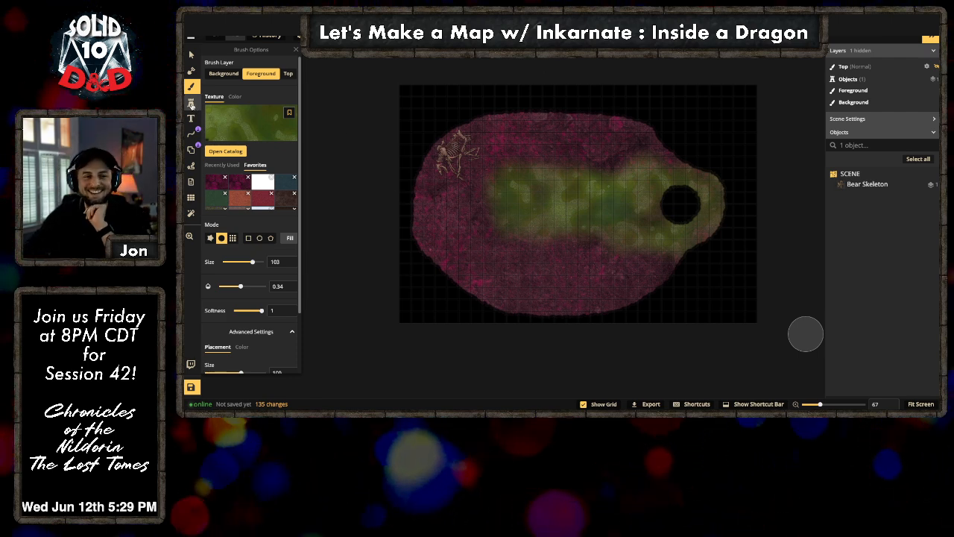
# Step: Search the stamp catalog for hell and choose the round orange Hell Mushroom stamp from the Hell pack
pyautogui.click(192, 105)
pyautogui.click(226, 115)
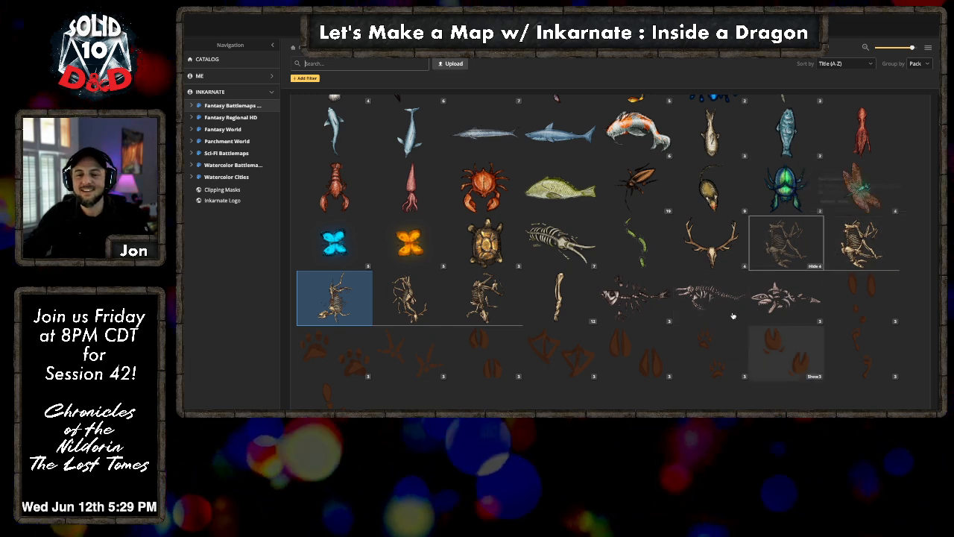
pyautogui.scroll(-3, 738, 310)
pyautogui.scroll(-3, 739, 310)
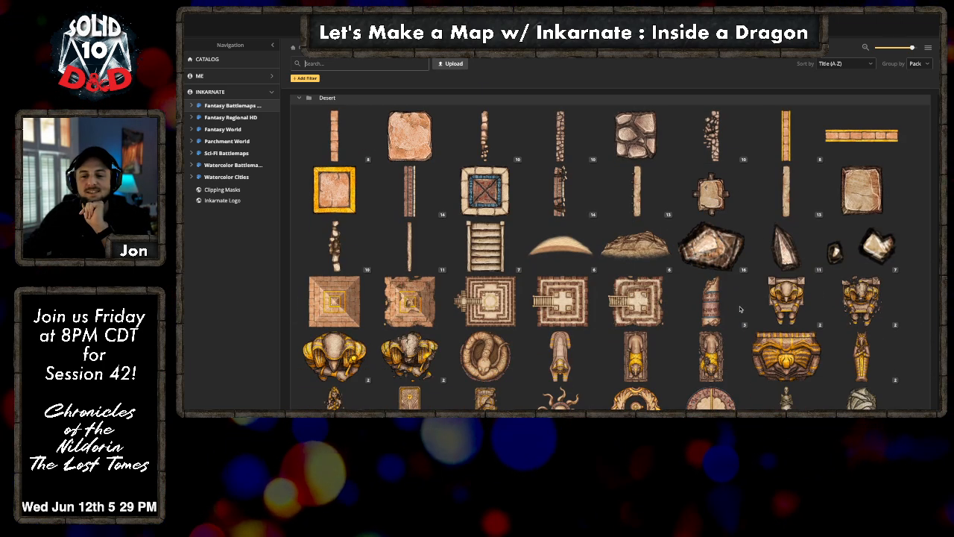
pyautogui.click(382, 66)
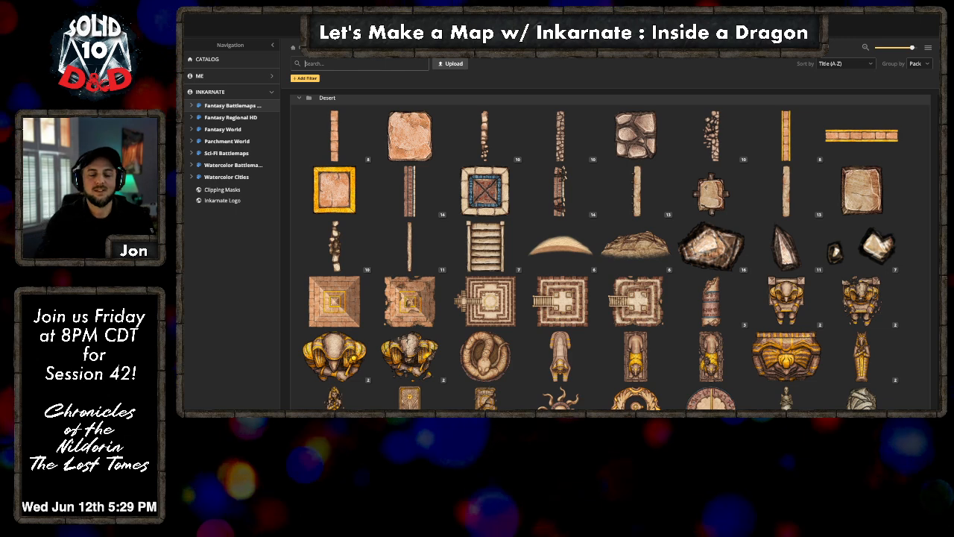
pyautogui.write('hall')
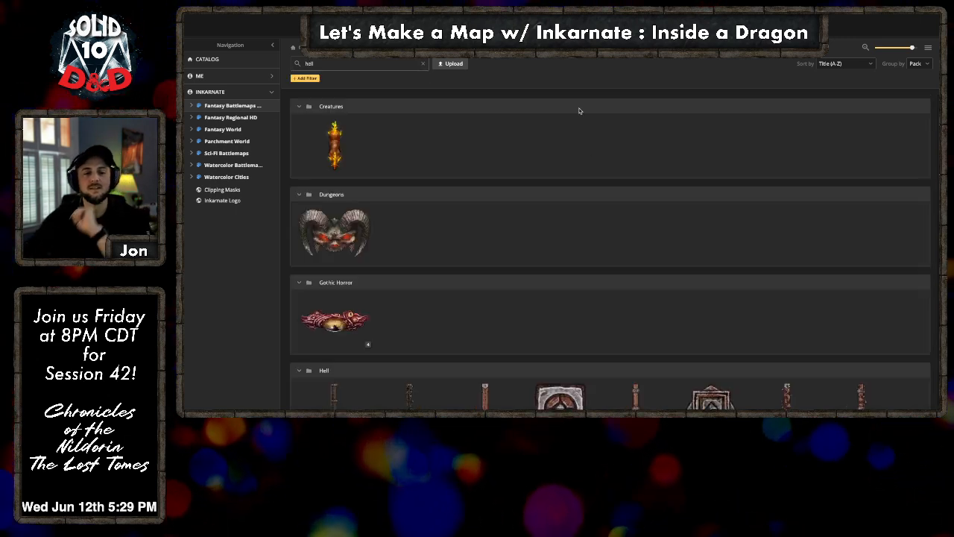
pyautogui.scroll(-3, 484, 316)
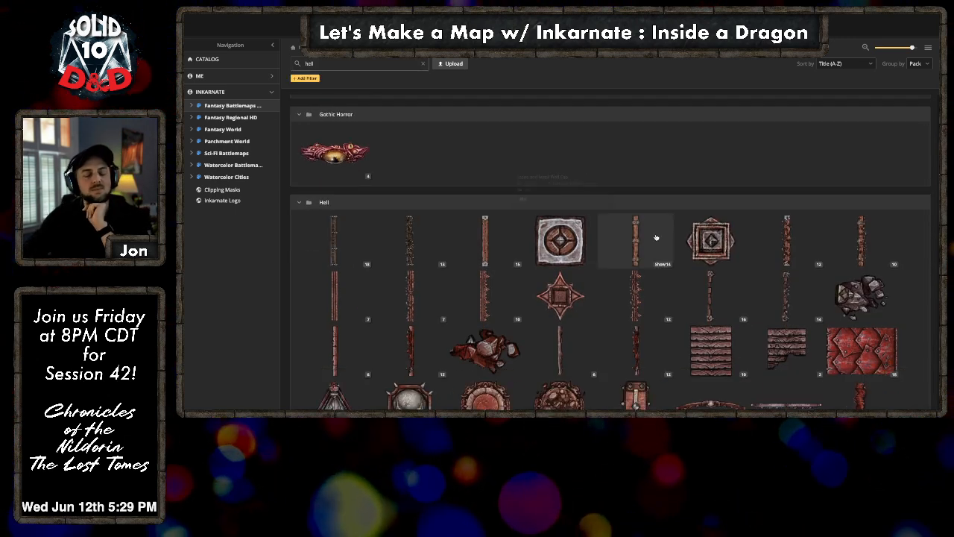
pyautogui.scroll(-3, 724, 230)
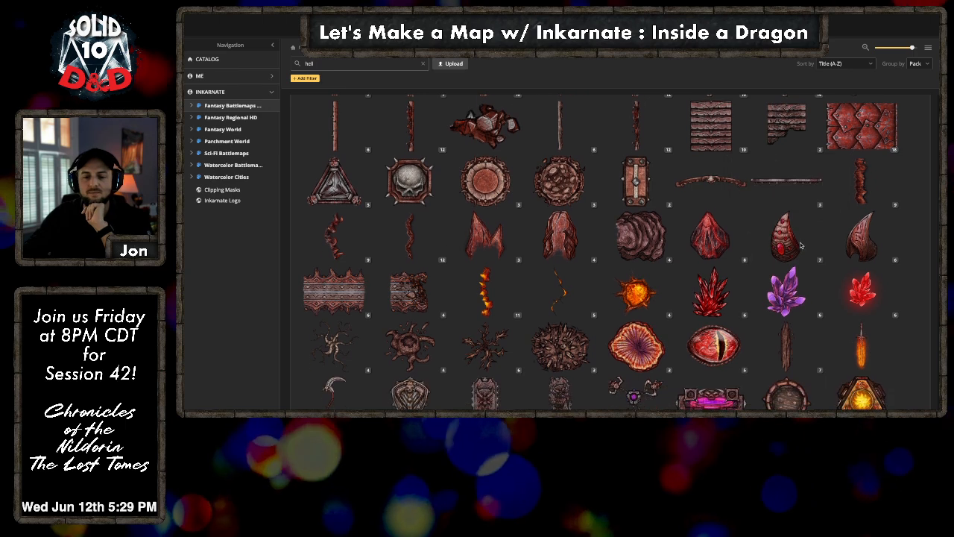
pyautogui.click(643, 348)
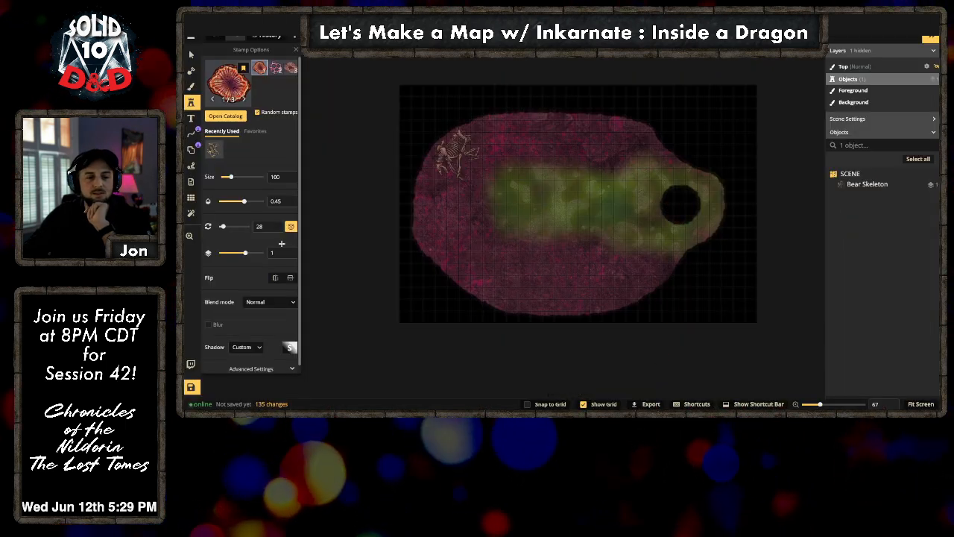
# Step: Set the mushroom stamp to size 168 and opacity 0.3, and place it over the black neck hole
pyautogui.click(237, 178)
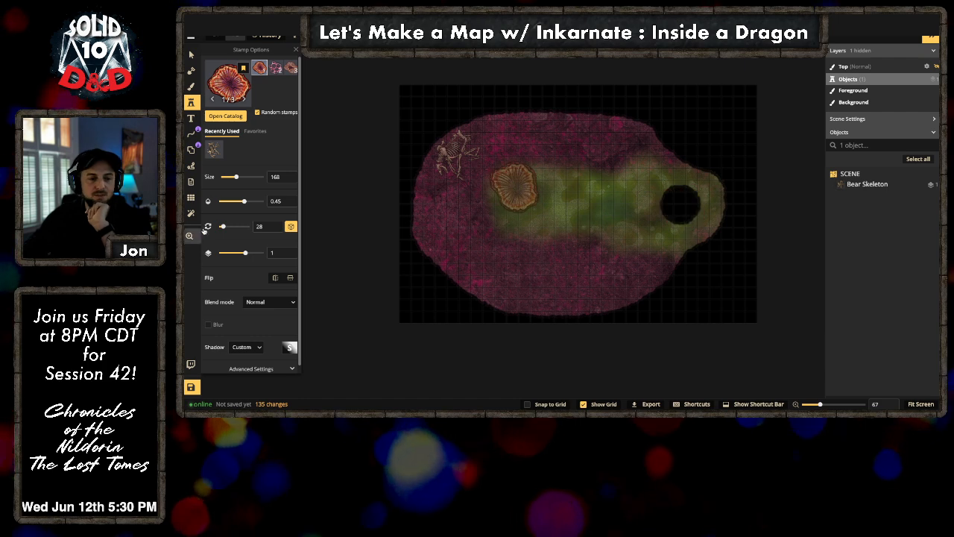
pyautogui.moveTo(246, 202); pyautogui.dragTo(238, 202)
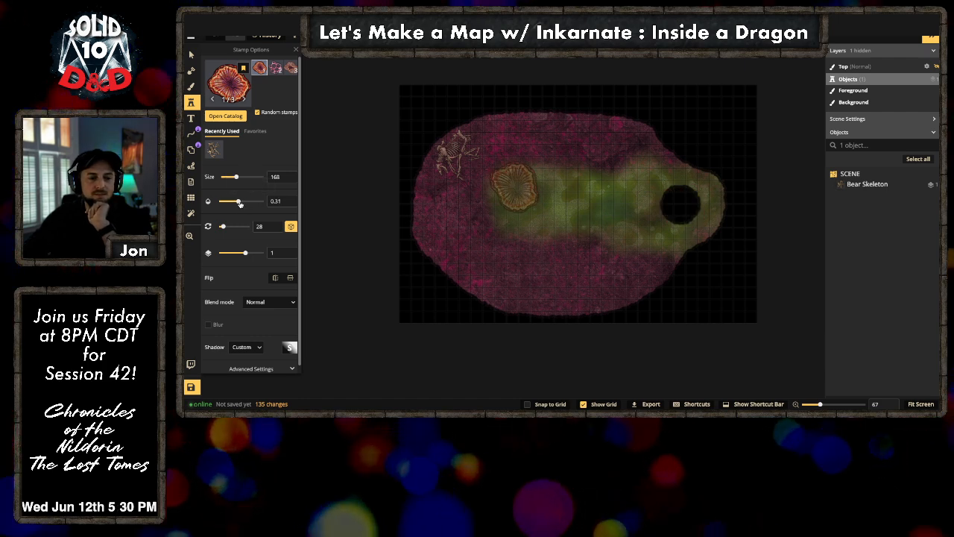
pyautogui.click(677, 203)
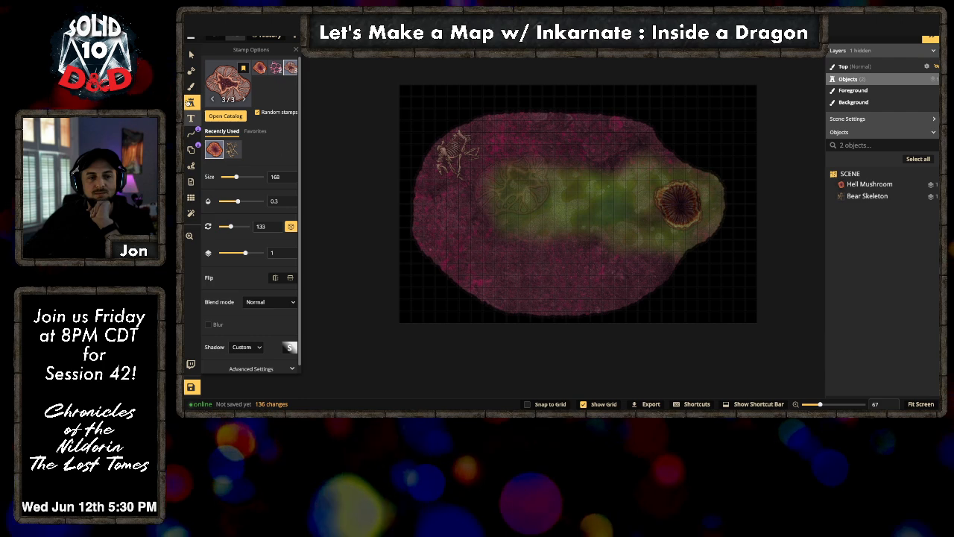
# Step: Lock the Hell Mushroom and Bear Skeleton objects in the scene and clear the selection
pyautogui.click(192, 55)
pyautogui.click(729, 325)
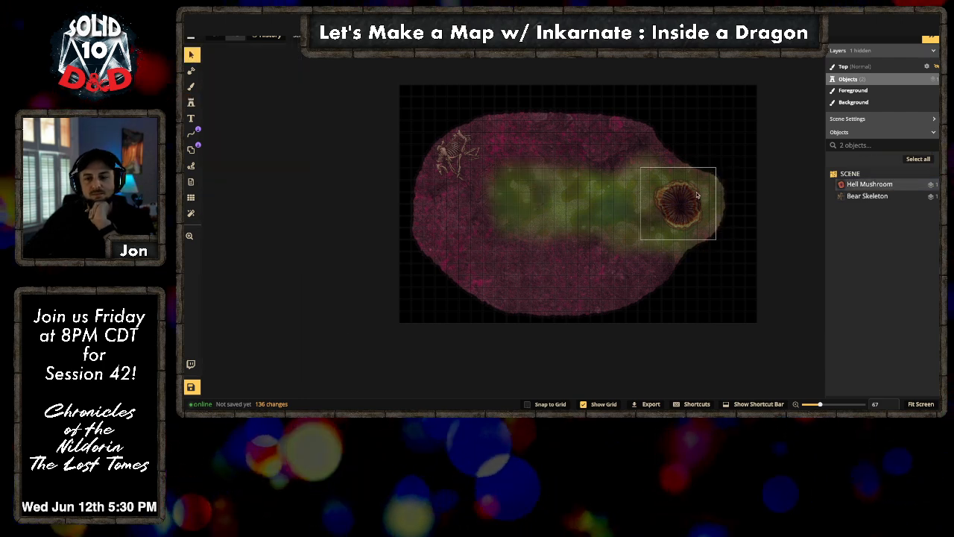
pyautogui.click(694, 197)
pyautogui.click(921, 185)
pyautogui.click(920, 197)
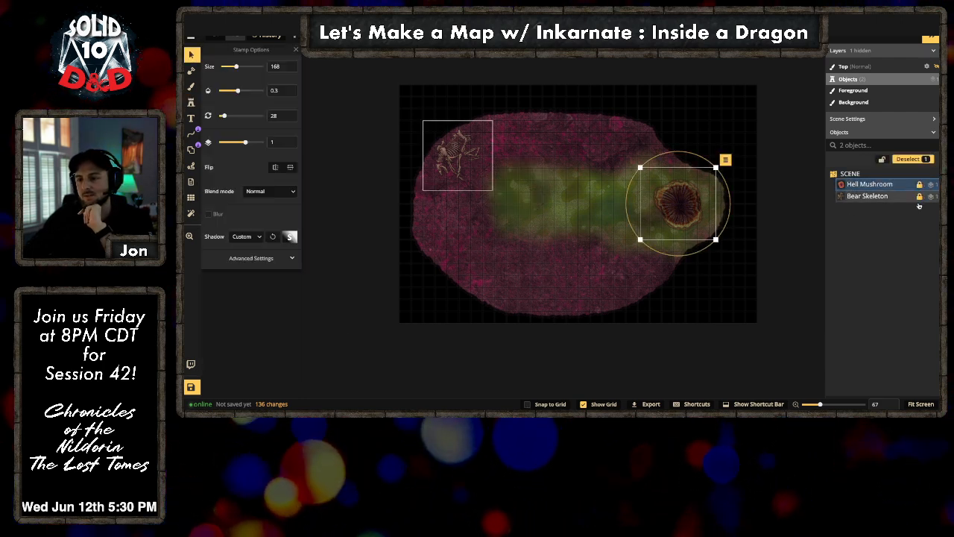
pyautogui.click(765, 338)
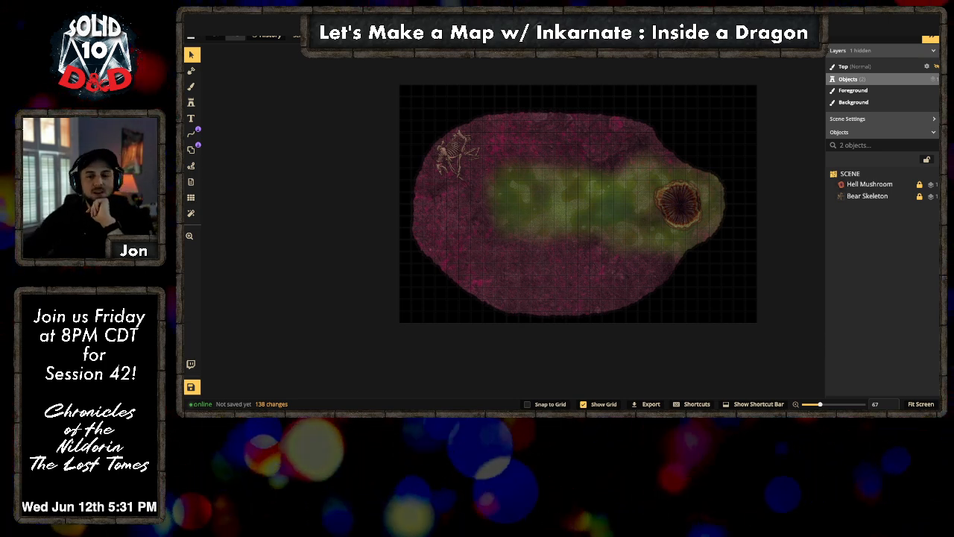
pyautogui.scroll(3, 608, 168)
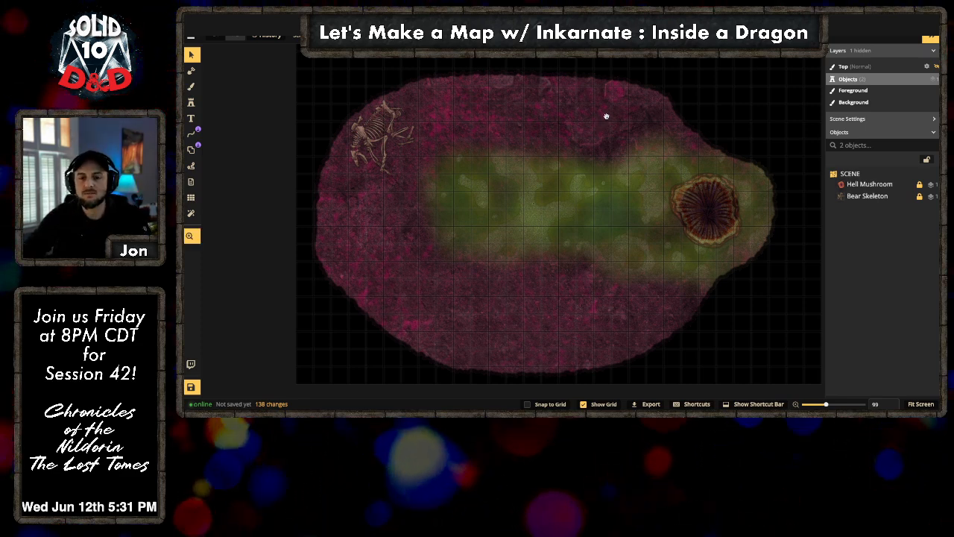
pyautogui.moveTo(607, 117); pyautogui.dragTo(583, 126)
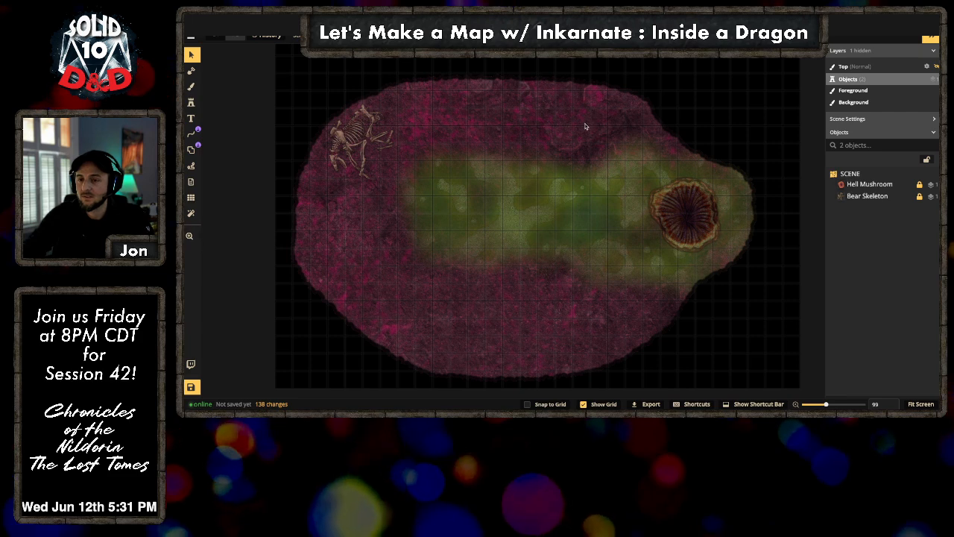
pyautogui.scroll(1, 584, 127)
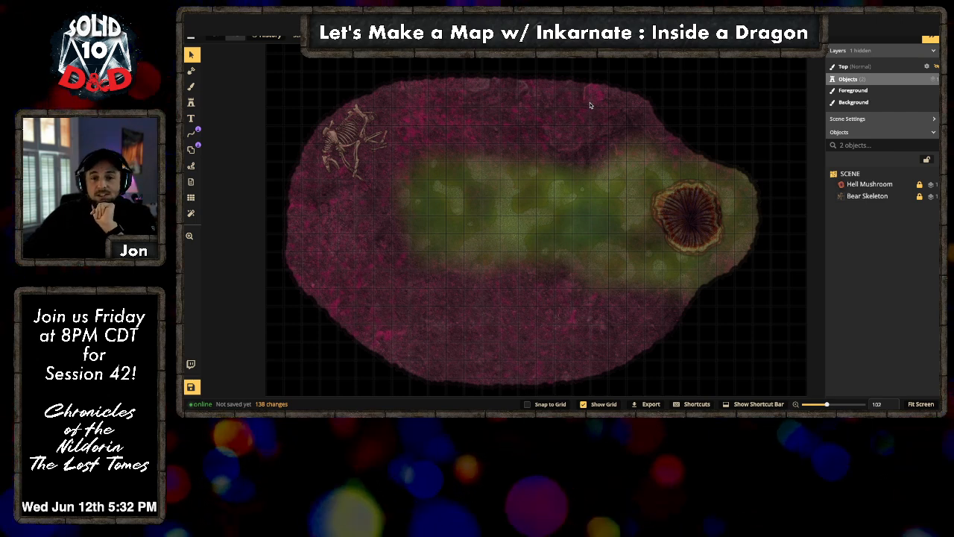
pyautogui.scroll(-1, 578, 108)
pyautogui.scroll(1, 574, 111)
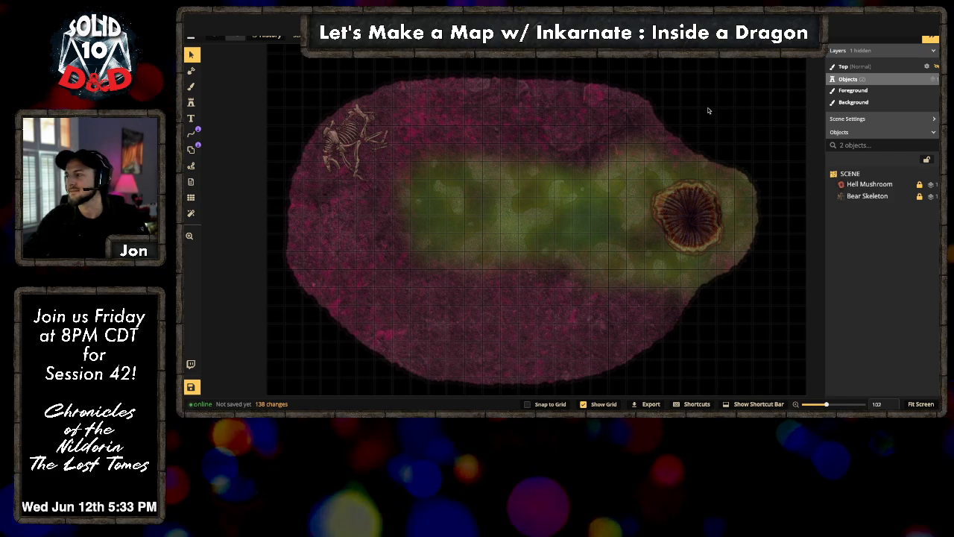
pyautogui.scroll(-1, 377, 150)
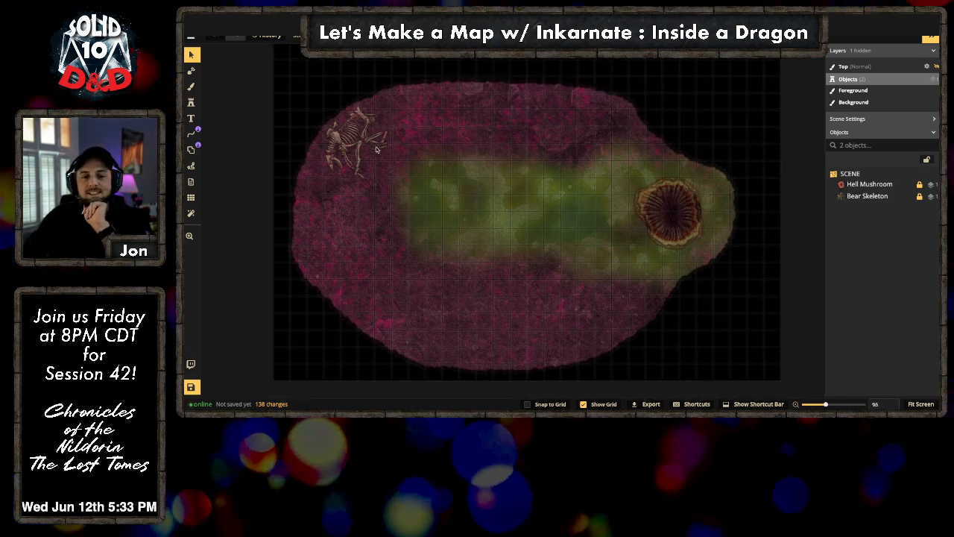
# Step: Search the stamp catalog for slime and choose the green slime web stamp from the Sewers pack
pyautogui.click(192, 103)
pyautogui.click(228, 84)
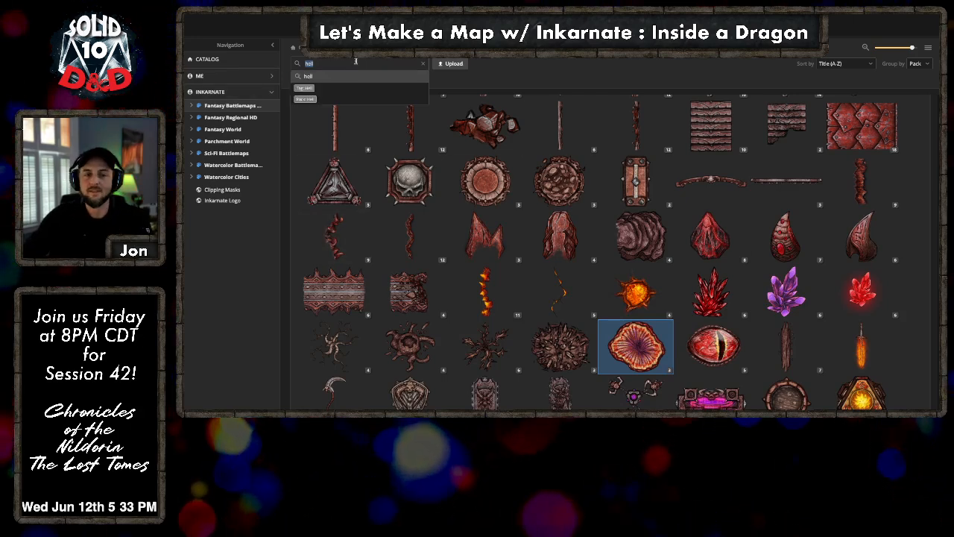
pyautogui.press('BackSpace')
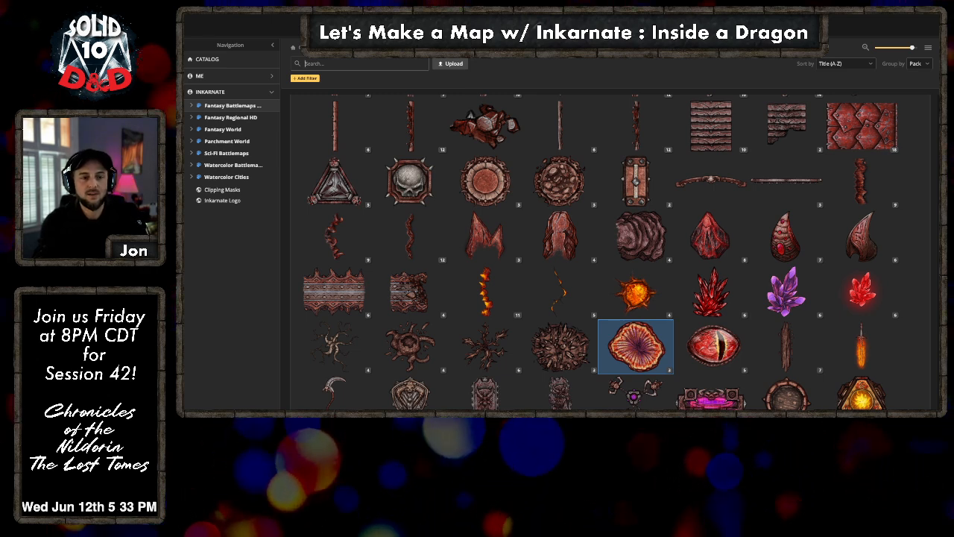
pyautogui.write('slime')
pyautogui.press('Return')
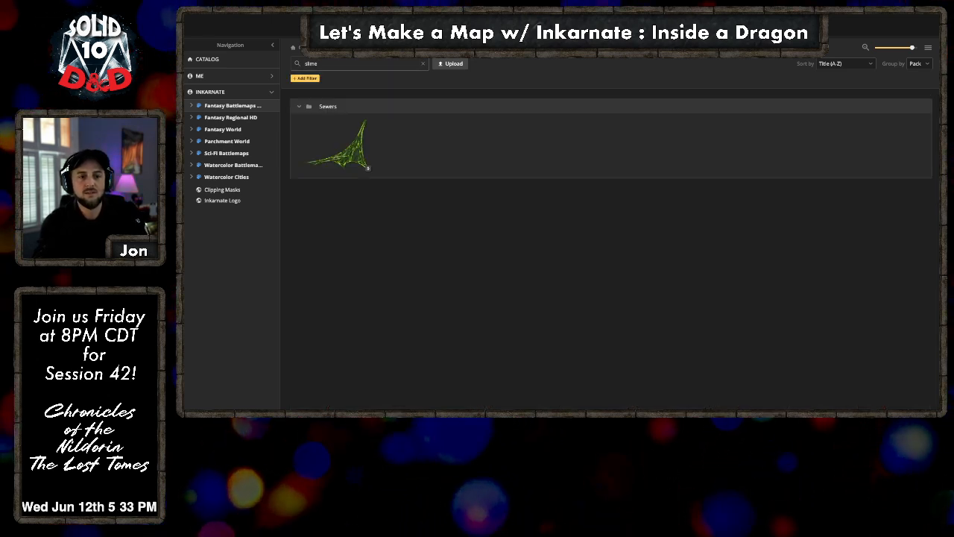
pyautogui.click(365, 155)
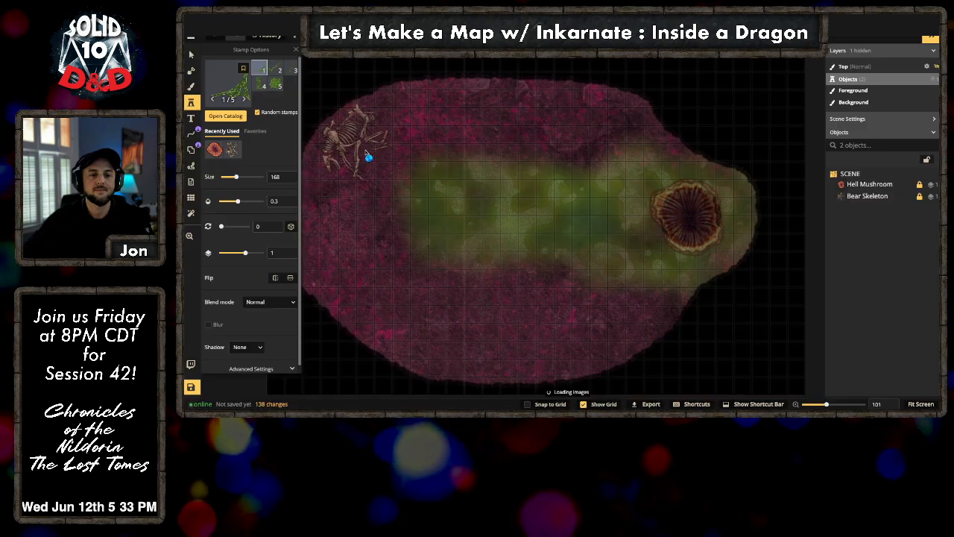
# Step: Recolor the slime web stamp pink in its advanced color settings with hue -114 and saturation 91
pyautogui.scroll(-1, 219, 307)
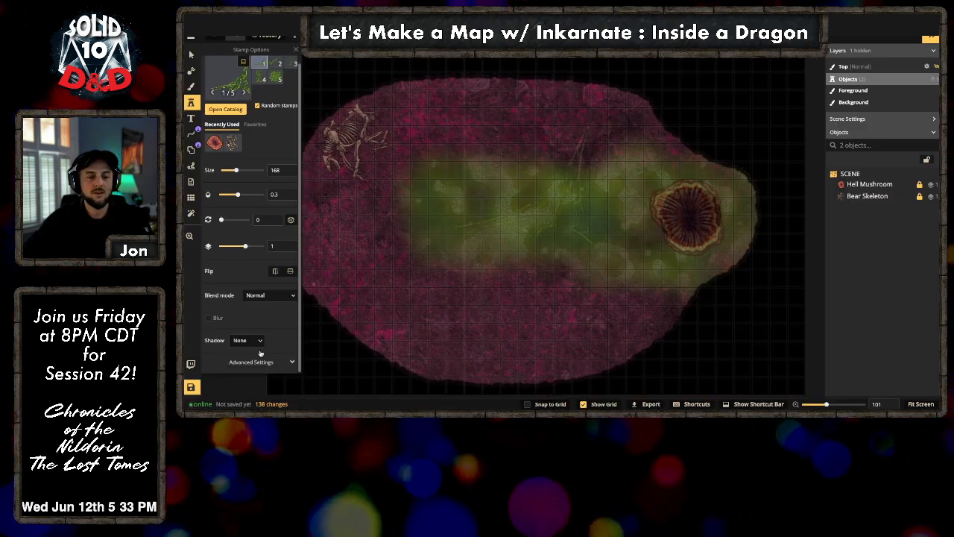
pyautogui.click(261, 361)
pyautogui.scroll(-3, 265, 270)
pyautogui.click(242, 272)
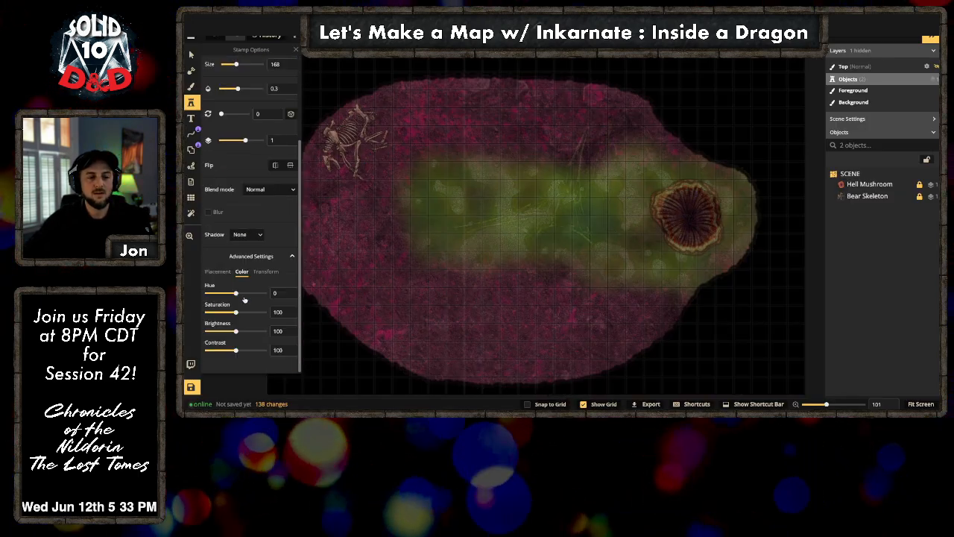
pyautogui.moveTo(236, 294); pyautogui.dragTo(231, 296)
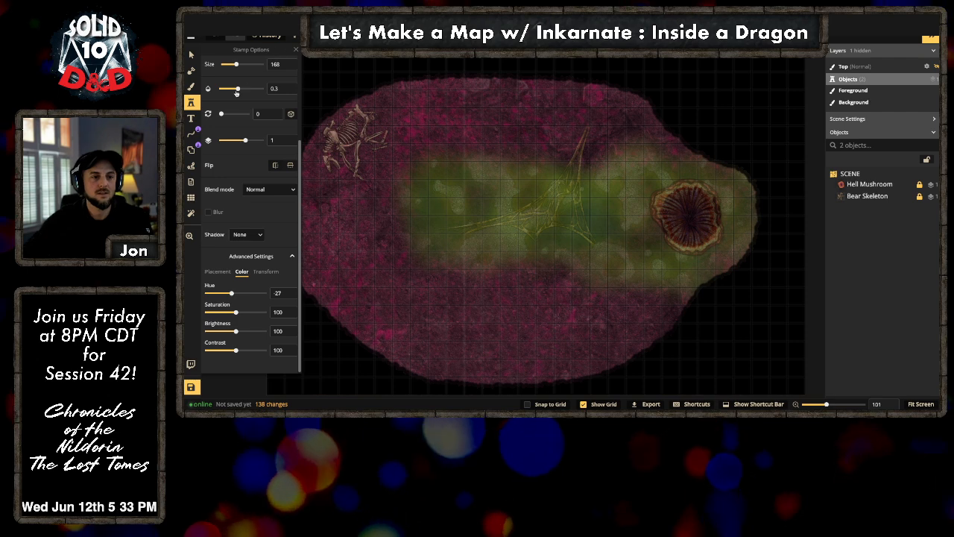
pyautogui.moveTo(238, 89); pyautogui.dragTo(261, 89)
pyautogui.moveTo(236, 312); pyautogui.dragTo(237, 313)
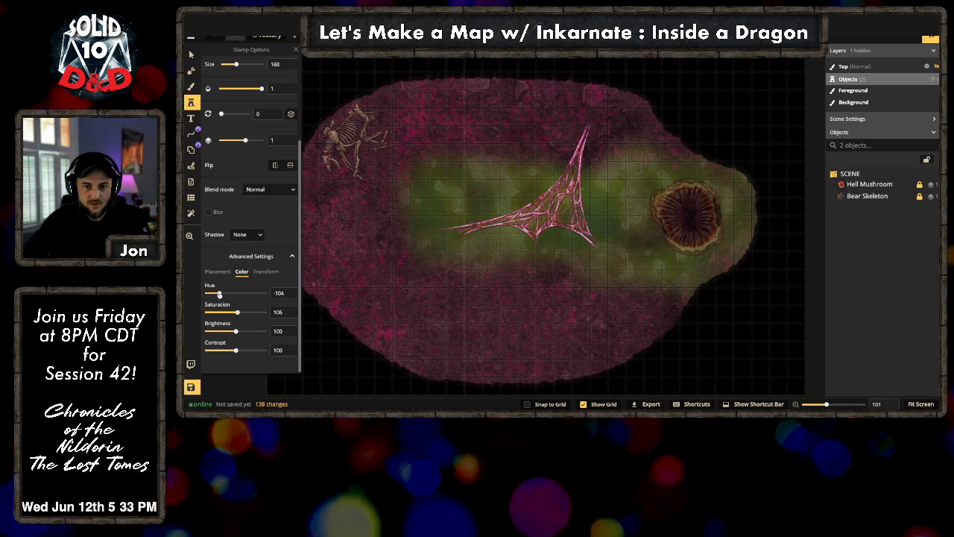
pyautogui.moveTo(219, 294); pyautogui.dragTo(216, 294)
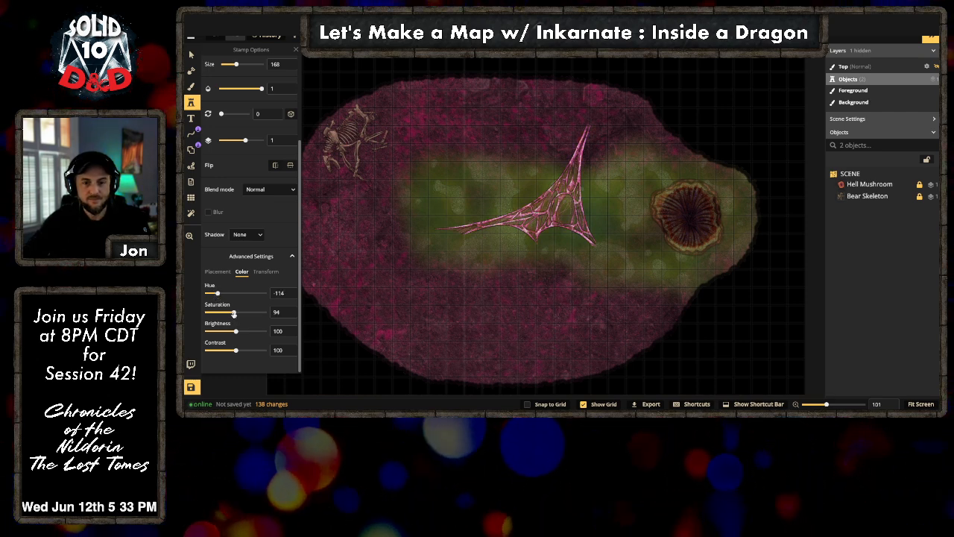
# Step: Set the slime web stamp's opacity to 0.55 and its size to 113
pyautogui.scroll(2, 242, 299)
pyautogui.click(249, 163)
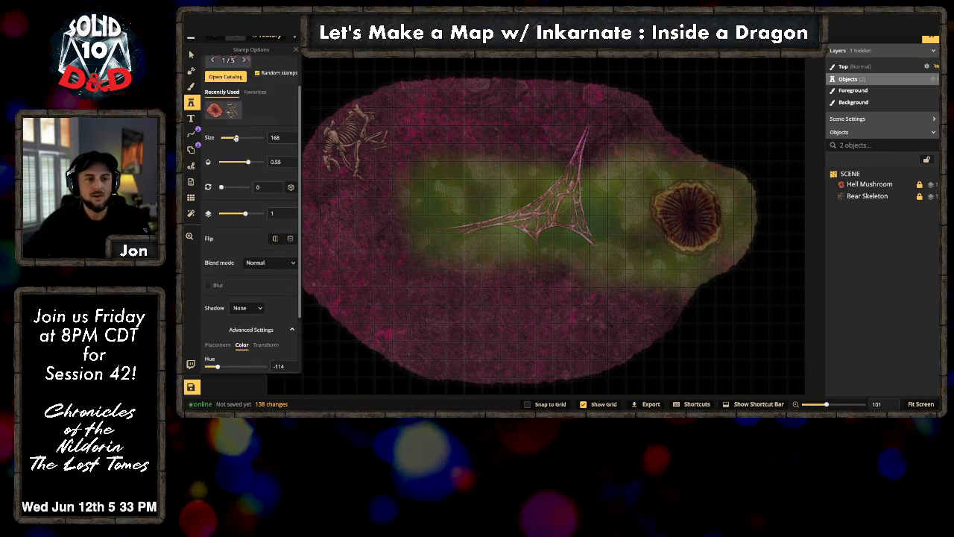
pyautogui.moveTo(236, 138); pyautogui.dragTo(231, 138)
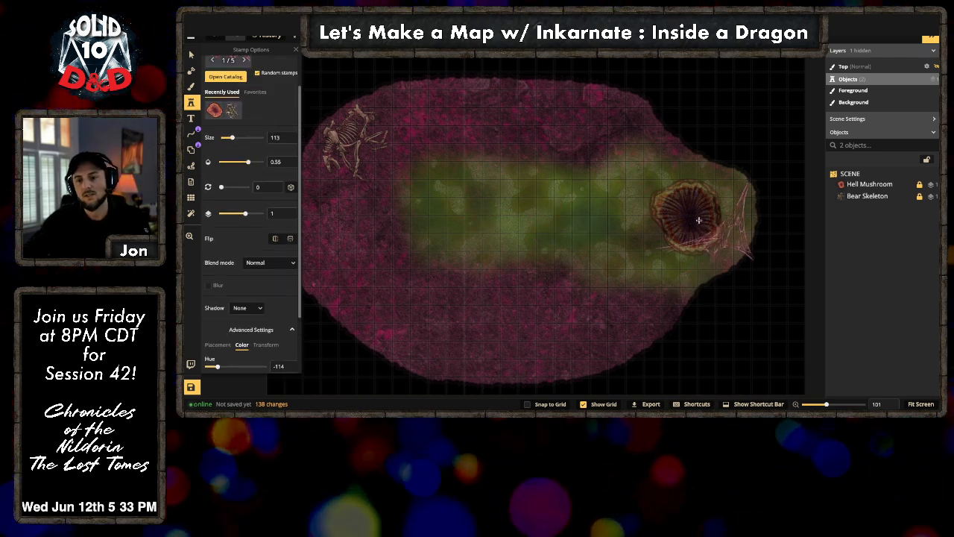
pyautogui.click(526, 195)
# Step: Place the third slime variant, a thin strand, at the body's edge just below the mushroom orifice, rotated to 347, and deselect it
pyautogui.scroll(1, 265, 147)
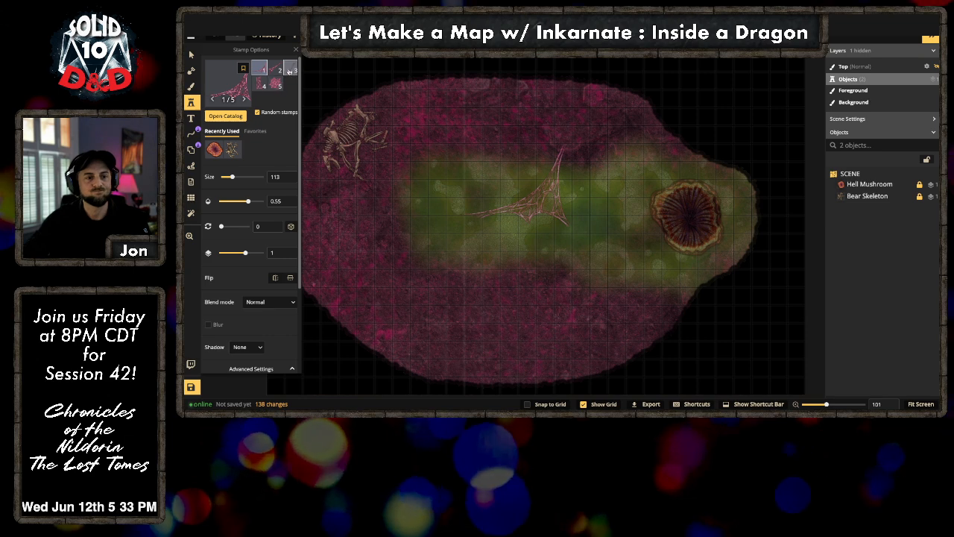
pyautogui.click(292, 69)
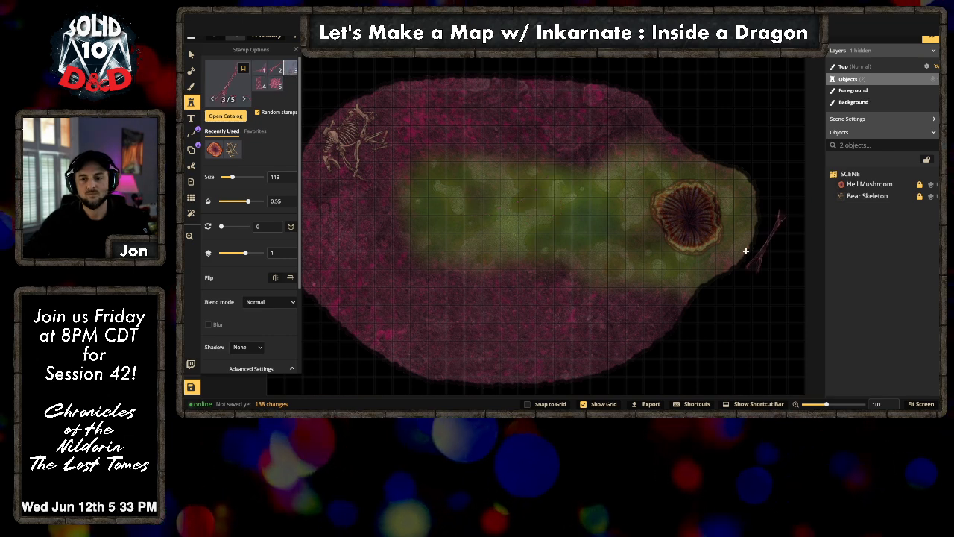
pyautogui.click(686, 286)
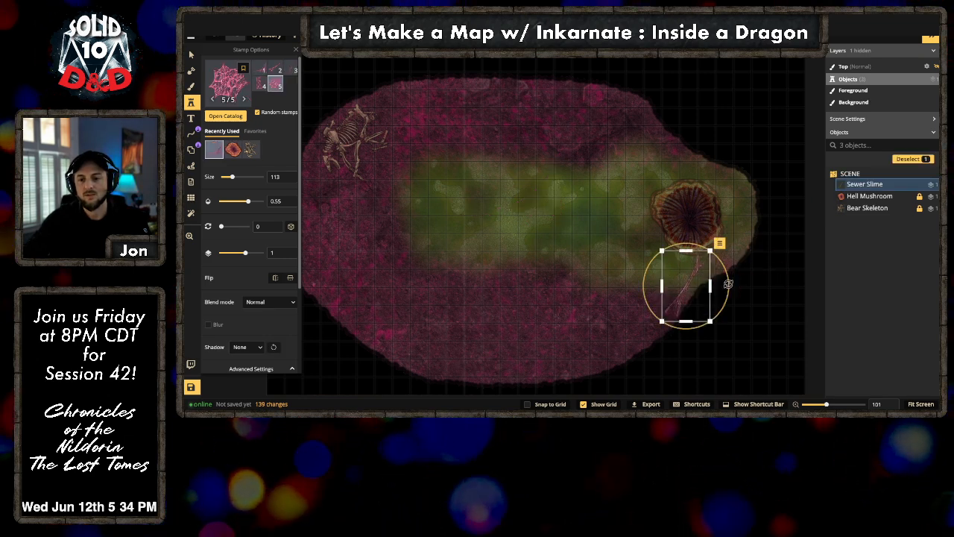
pyautogui.press('Escape')
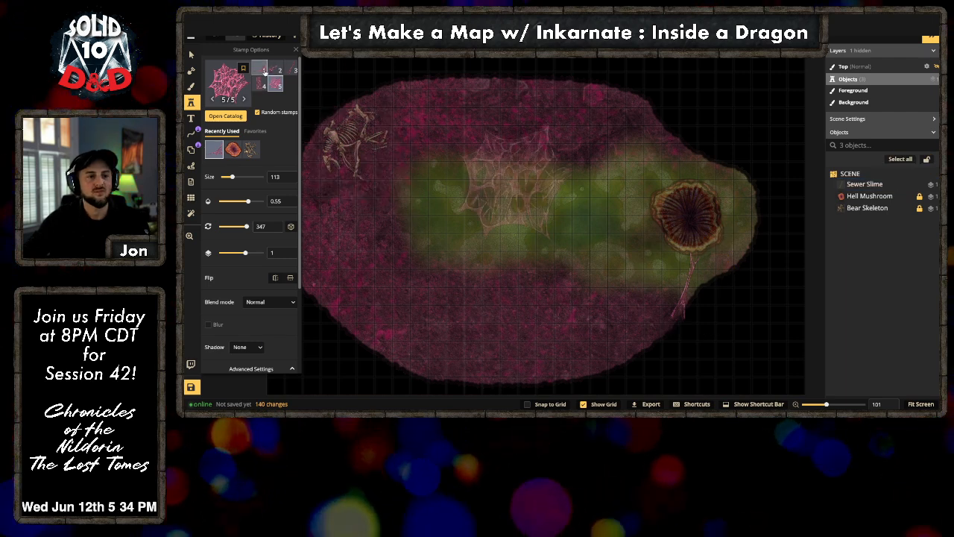
# Step: Place the first slime web variant against the body's lower-left wall, rotated to 65
pyautogui.click(260, 69)
pyautogui.moveTo(370, 288); pyautogui.dragTo(463, 277)
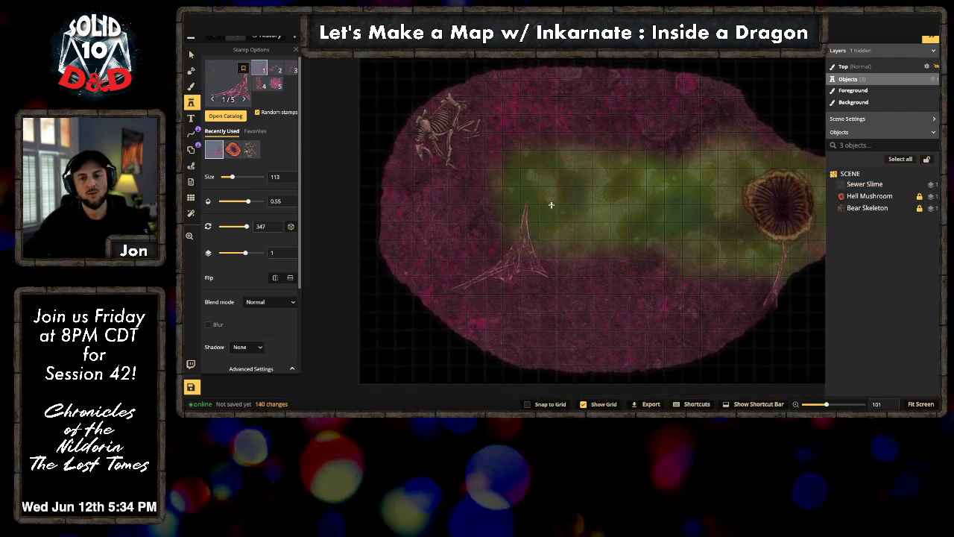
pyautogui.click(372, 252)
pyautogui.moveTo(445, 376); pyautogui.dragTo(438, 378)
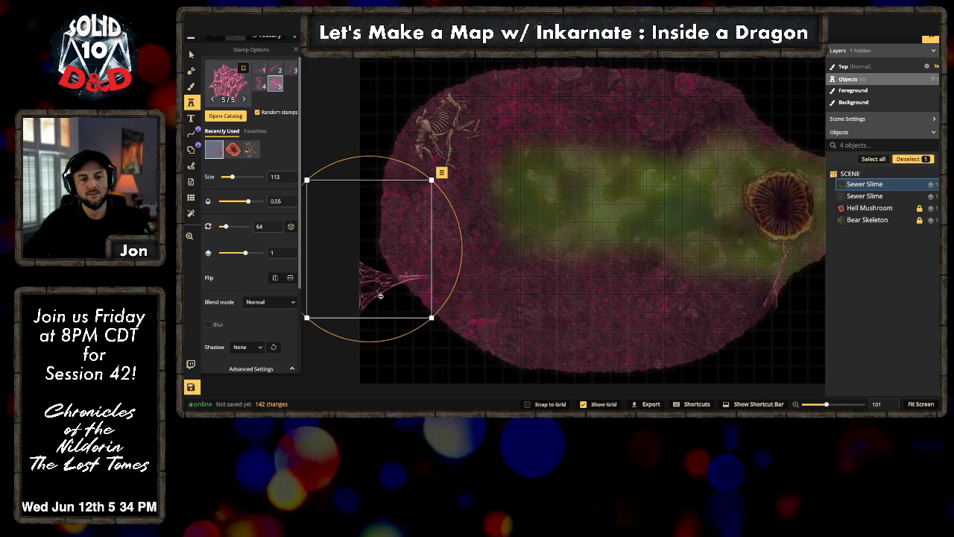
pyautogui.moveTo(378, 286); pyautogui.dragTo(446, 261)
pyautogui.moveTo(520, 260); pyautogui.dragTo(522, 263)
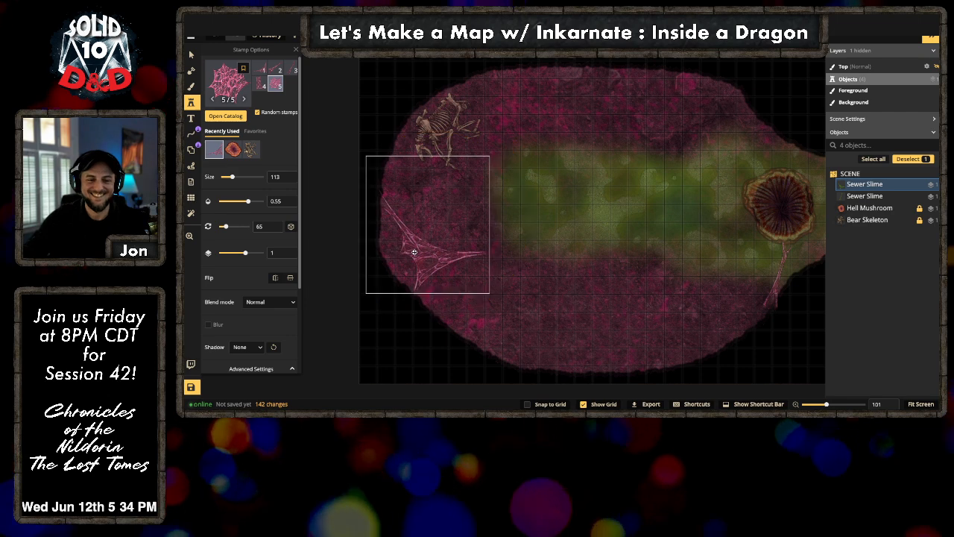
pyautogui.click(437, 250)
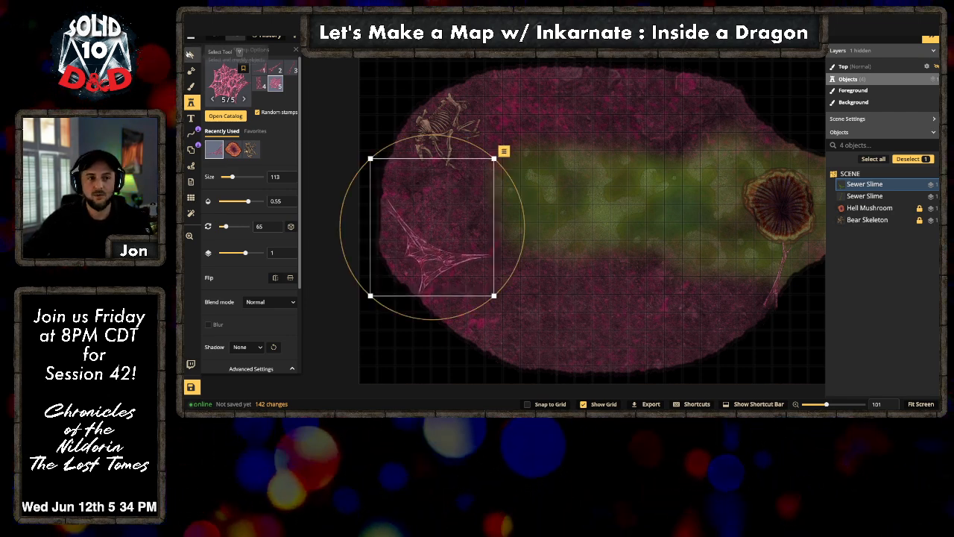
# Step: Select the slime web on the lower-left wall, shrink it to size 109 and nudge it into place
pyautogui.click(191, 55)
pyautogui.click(367, 95)
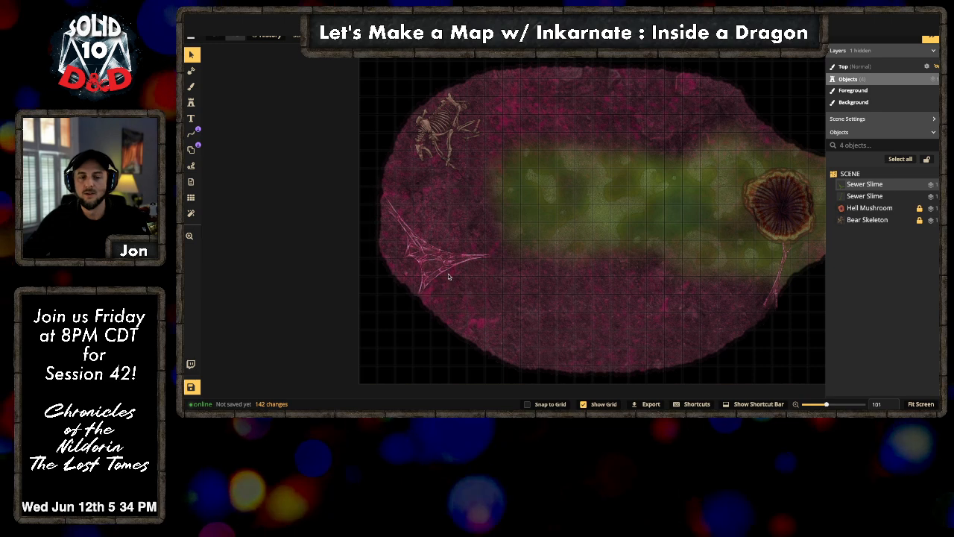
pyautogui.click(449, 274)
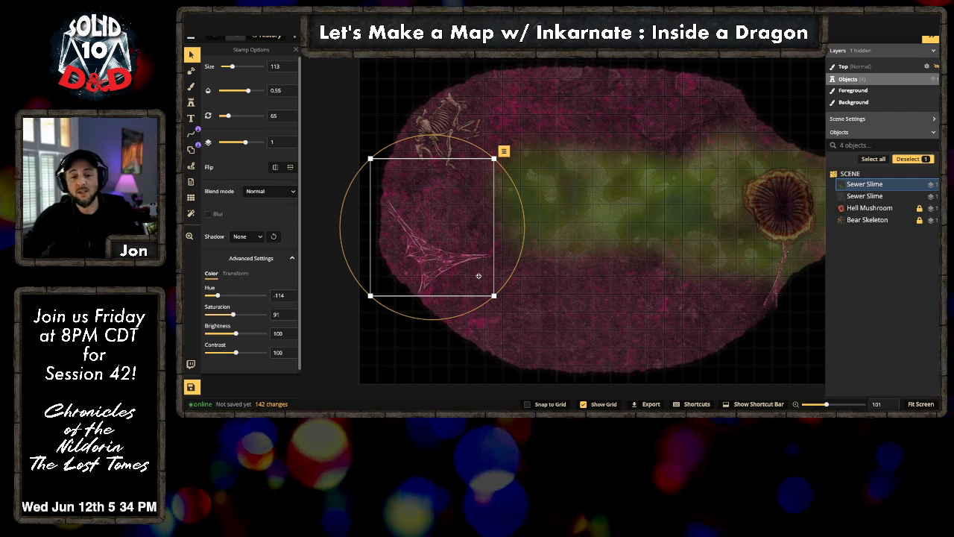
pyautogui.moveTo(494, 297)
pyautogui.mouseDown()
pyautogui.moveTo(477, 277)
pyautogui.moveTo(489, 294)
pyautogui.mouseUp()
pyautogui.moveTo(454, 258); pyautogui.dragTo(452, 259)
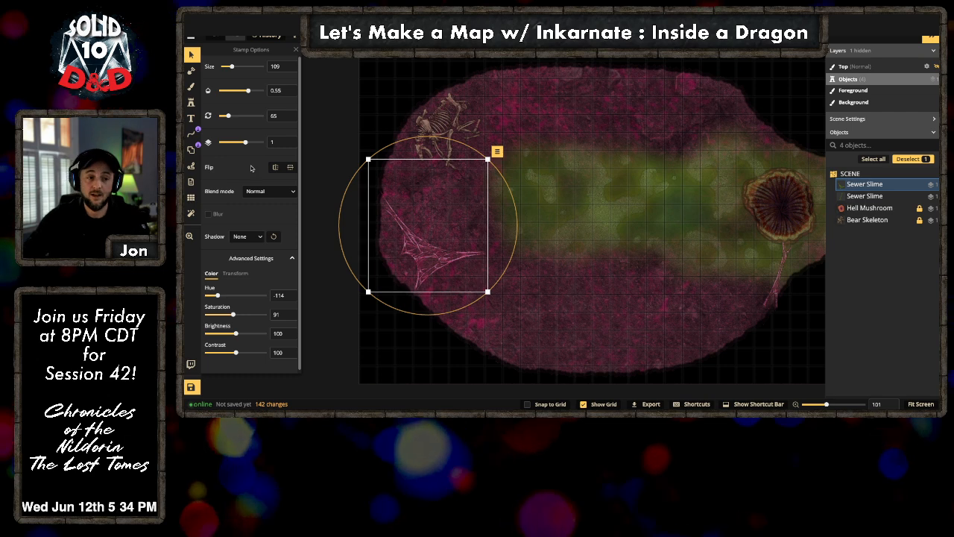
# Step: Place the third slime variant across the bear skeleton at the upper-left wall with size 158 and rotation 19
pyautogui.click(191, 102)
pyautogui.click(191, 102)
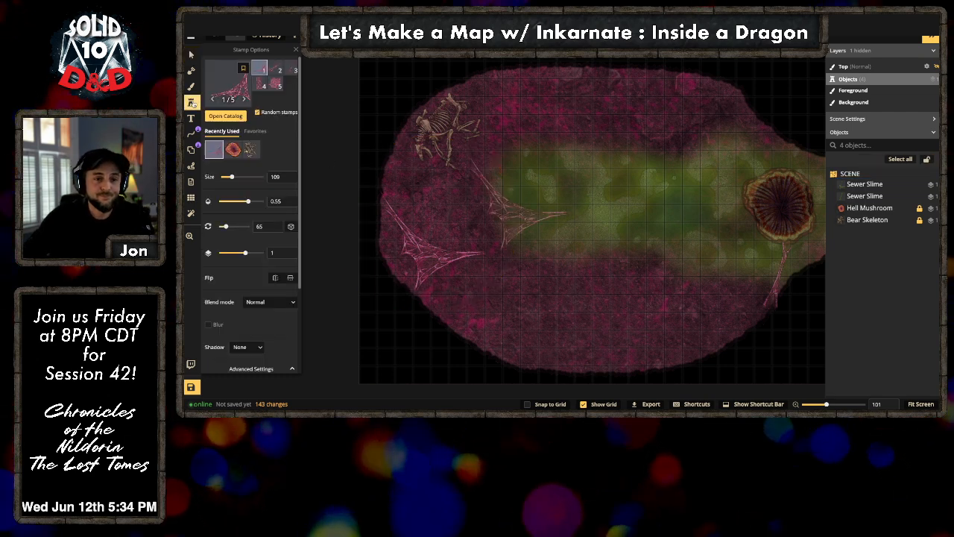
pyautogui.click(276, 84)
pyautogui.click(292, 73)
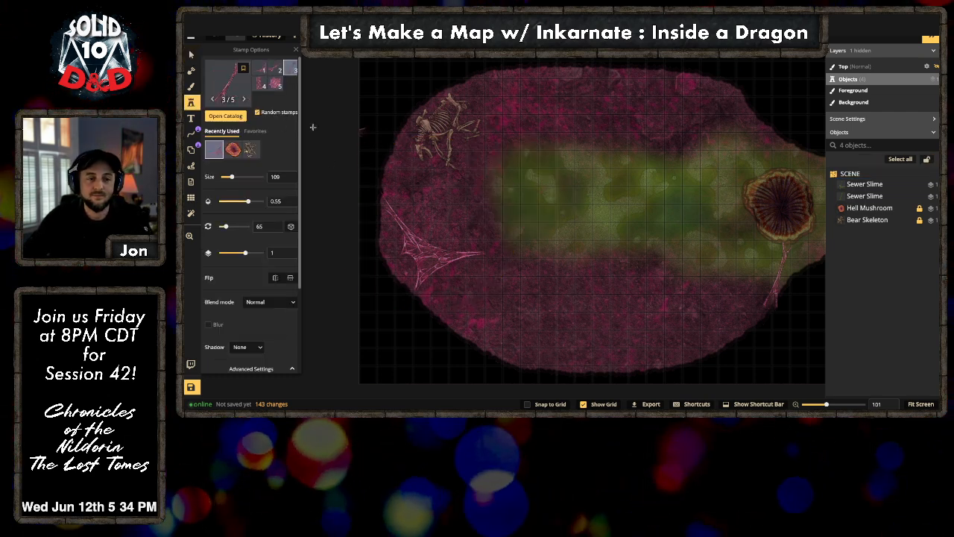
pyautogui.moveTo(236, 178); pyautogui.dragTo(237, 178)
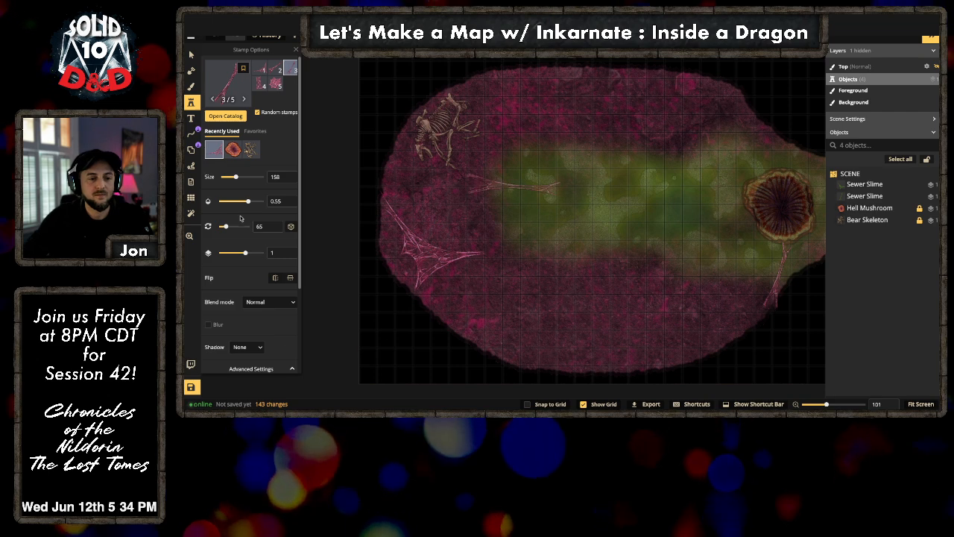
pyautogui.moveTo(226, 227); pyautogui.dragTo(222, 226)
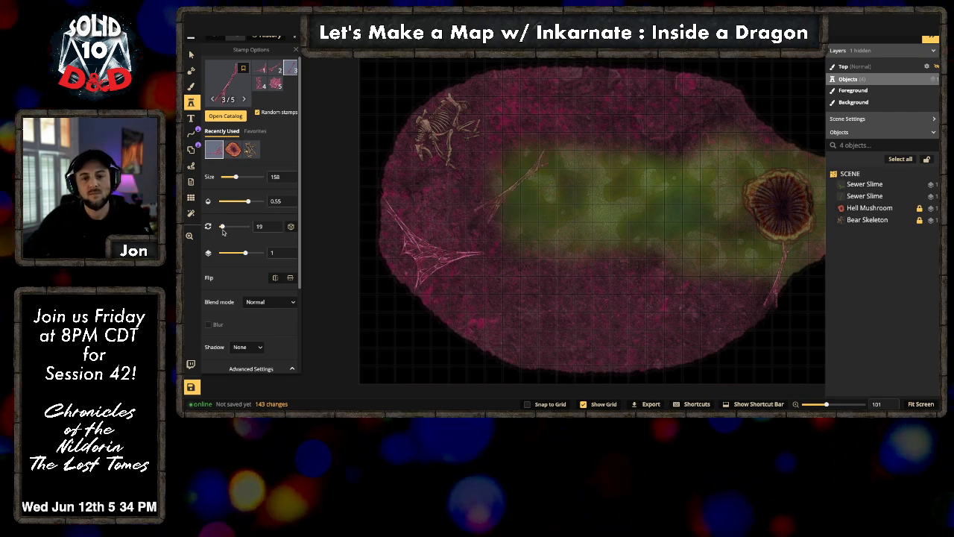
pyautogui.click(472, 111)
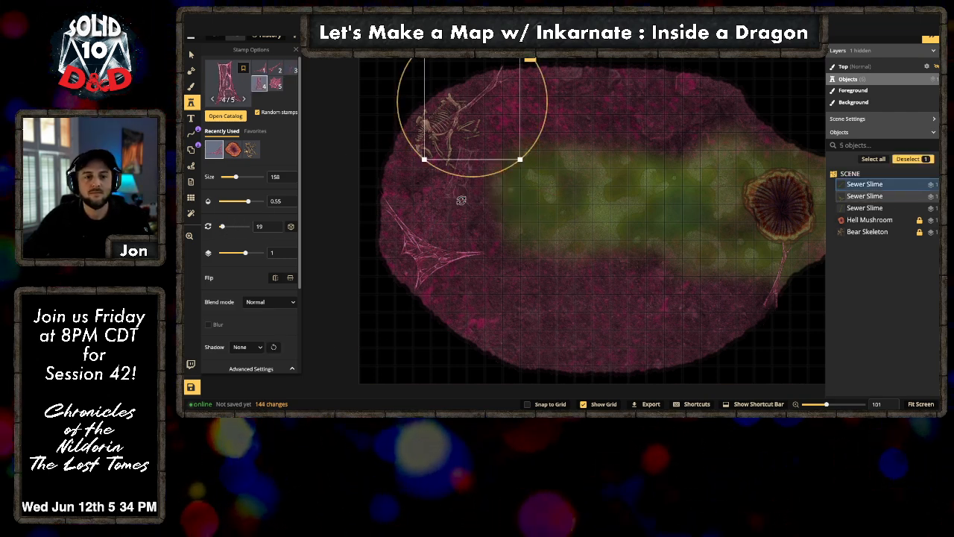
# Step: Search the stamp catalog for gold, choose the gold nugget from the Dungeons pack, and place one beside the slime strand near the skeleton
pyautogui.click(228, 91)
pyautogui.doubleClick(323, 66)
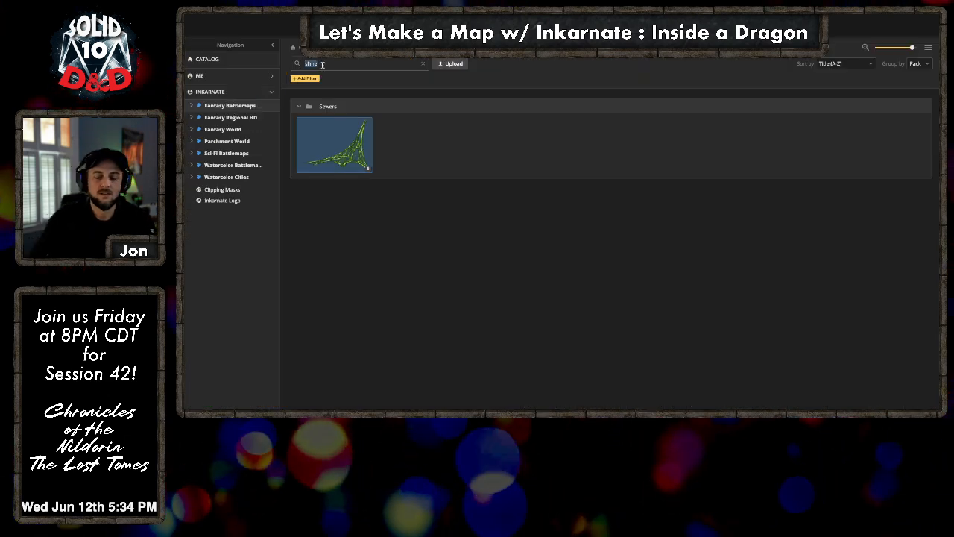
pyautogui.write('gold')
pyautogui.scroll(-1, 600, 211)
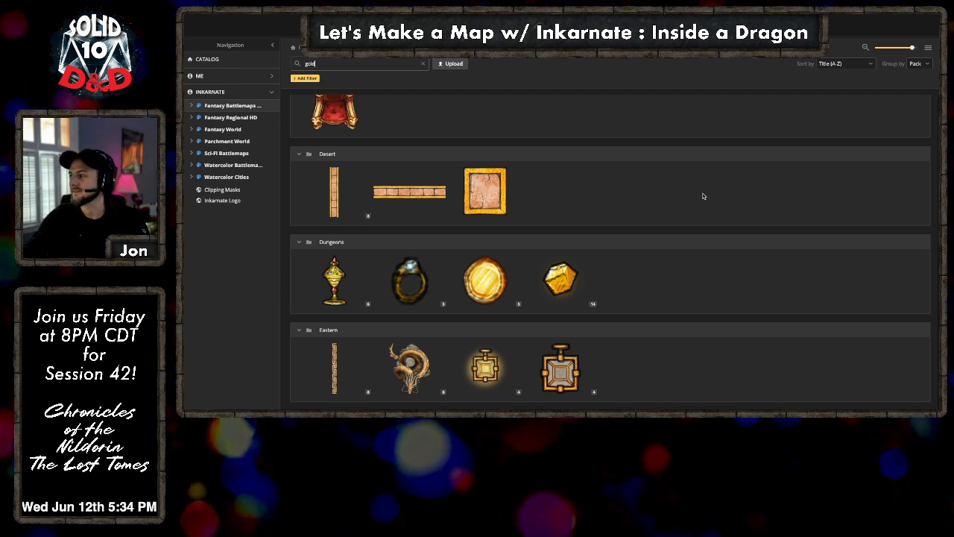
pyautogui.click(562, 283)
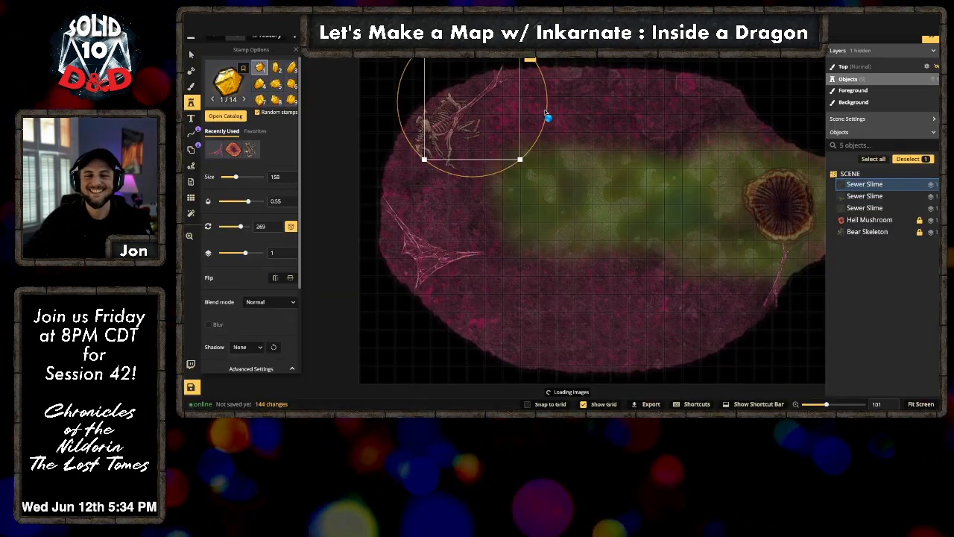
pyautogui.press('Escape')
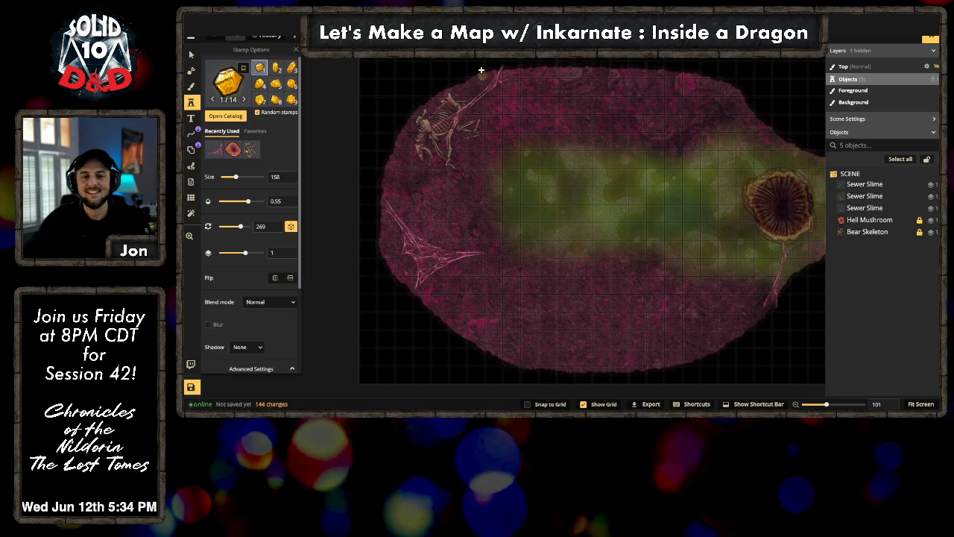
pyautogui.click(481, 80)
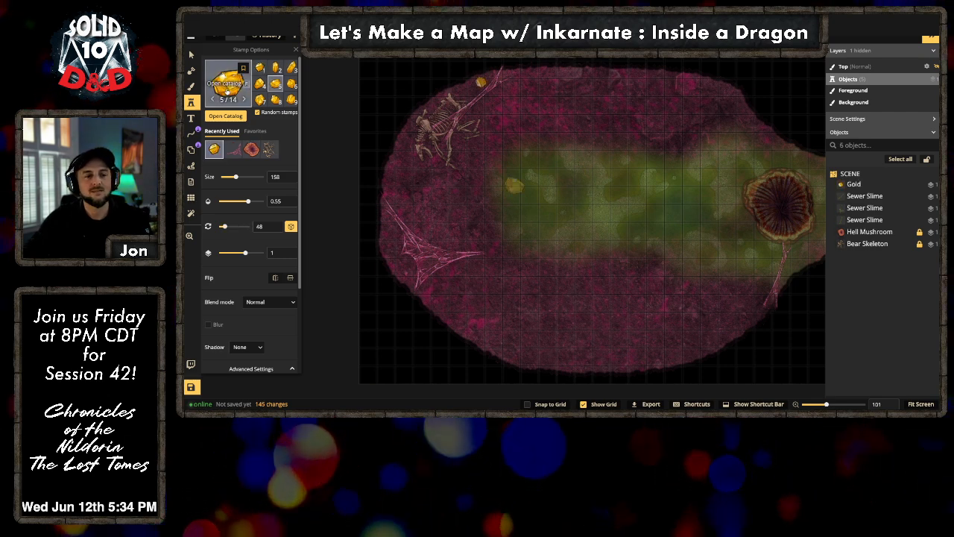
# Step: Search the stamp catalog for light and choose the soft round glow stamp listed beside the torch
pyautogui.click(239, 99)
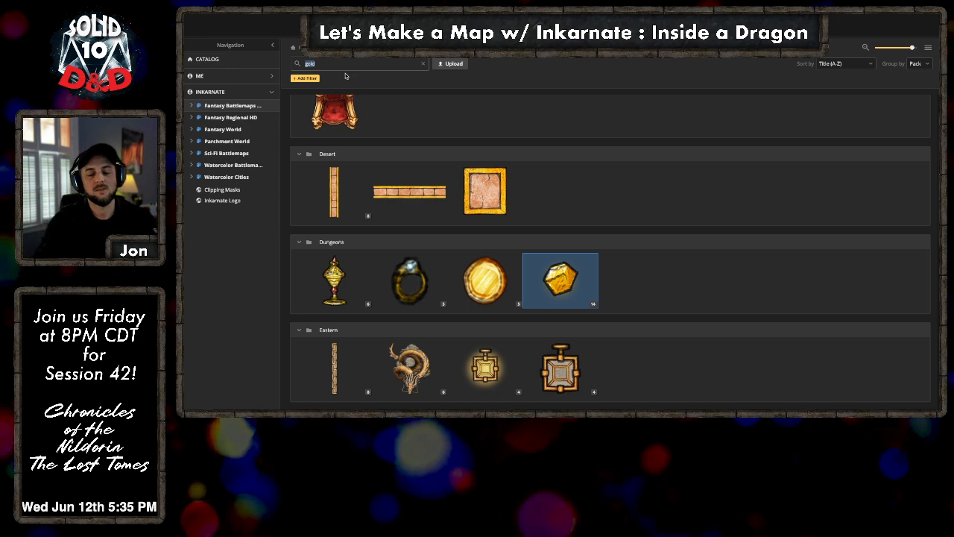
pyautogui.write('light')
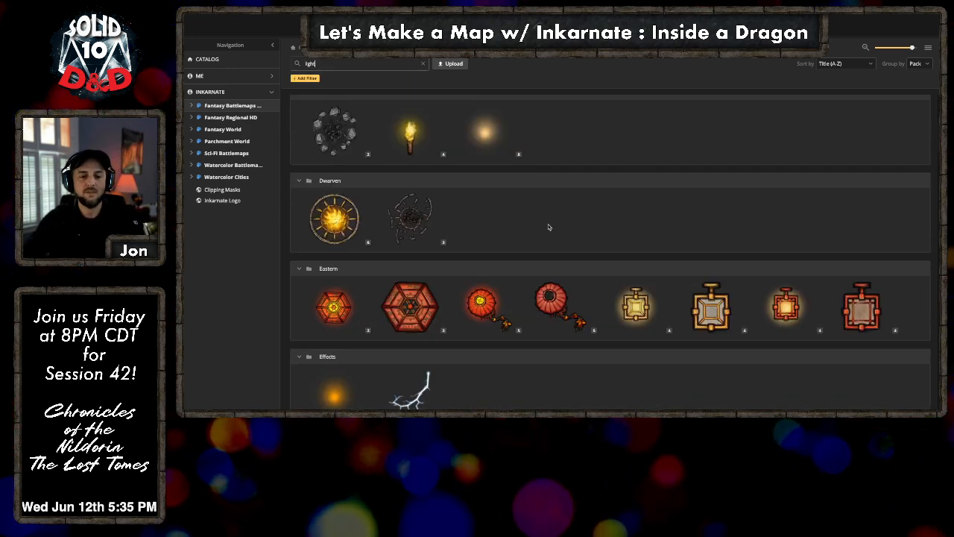
pyautogui.scroll(-3, 502, 138)
pyautogui.click(502, 138)
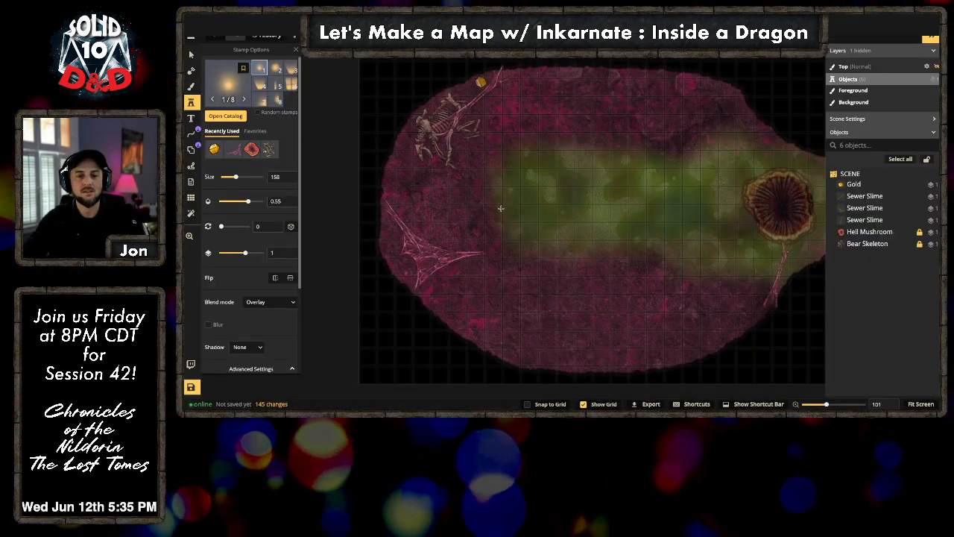
# Step: Set the glow stamp to size 500 and brightness 200, and switch to its second, white variant
pyautogui.moveTo(236, 177); pyautogui.dragTo(266, 177)
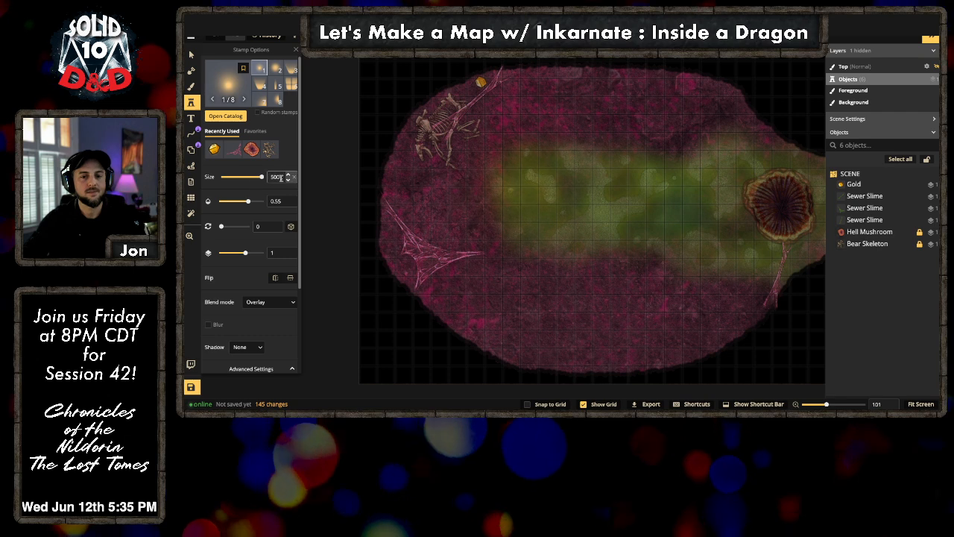
pyautogui.click(251, 368)
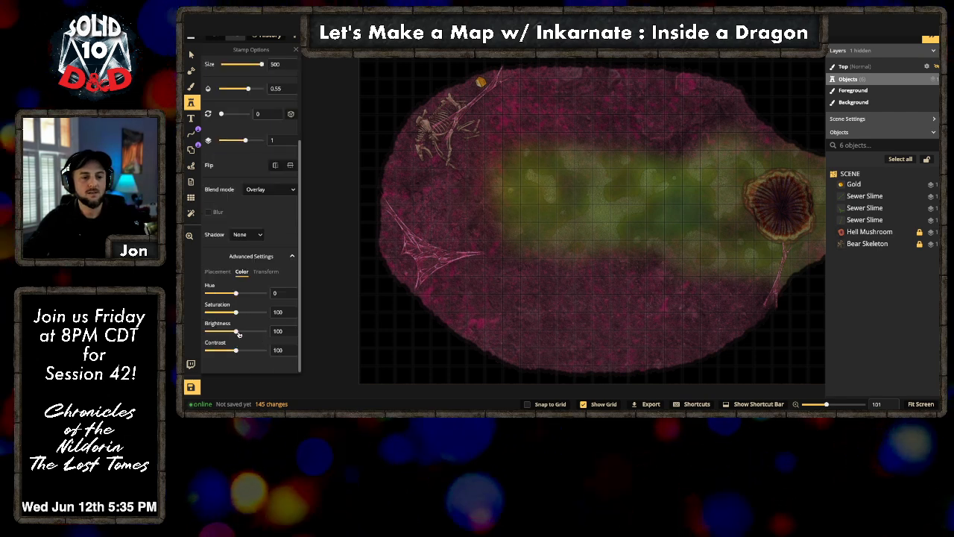
pyautogui.moveTo(235, 331); pyautogui.dragTo(324, 333)
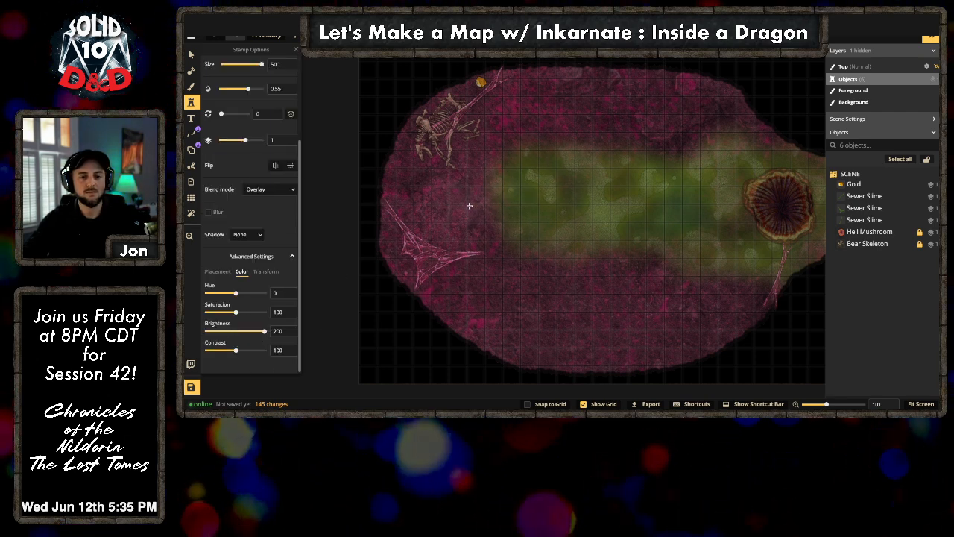
pyautogui.scroll(3, 259, 91)
pyautogui.click(276, 68)
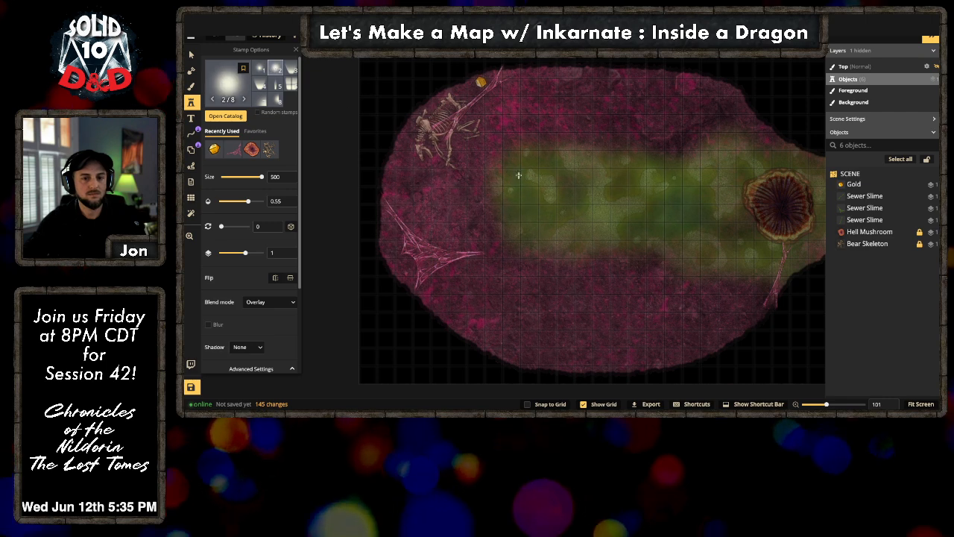
# Step: Place the white glow stamp at size 271 over the body's left half, centred between the skeleton and the slime web
pyautogui.moveTo(262, 177); pyautogui.dragTo(244, 177)
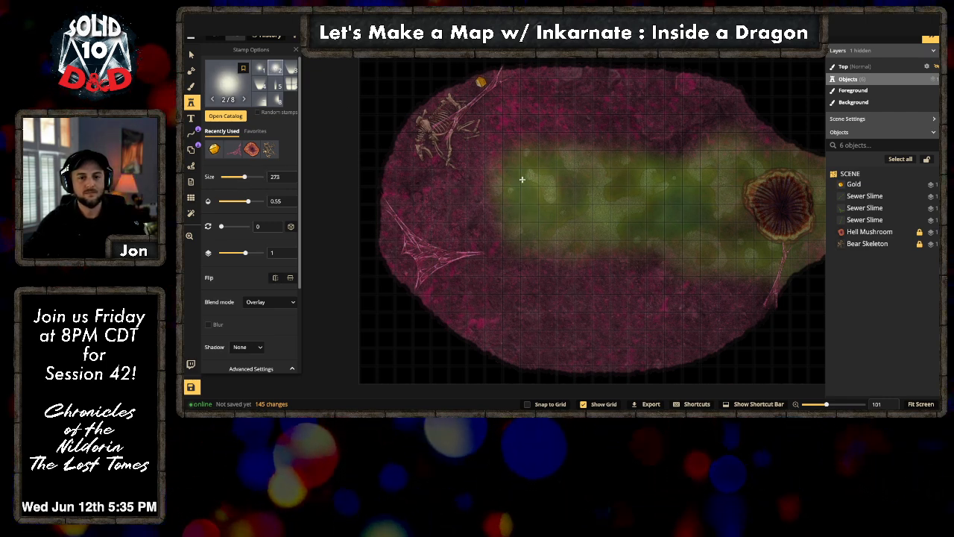
pyautogui.click(491, 187)
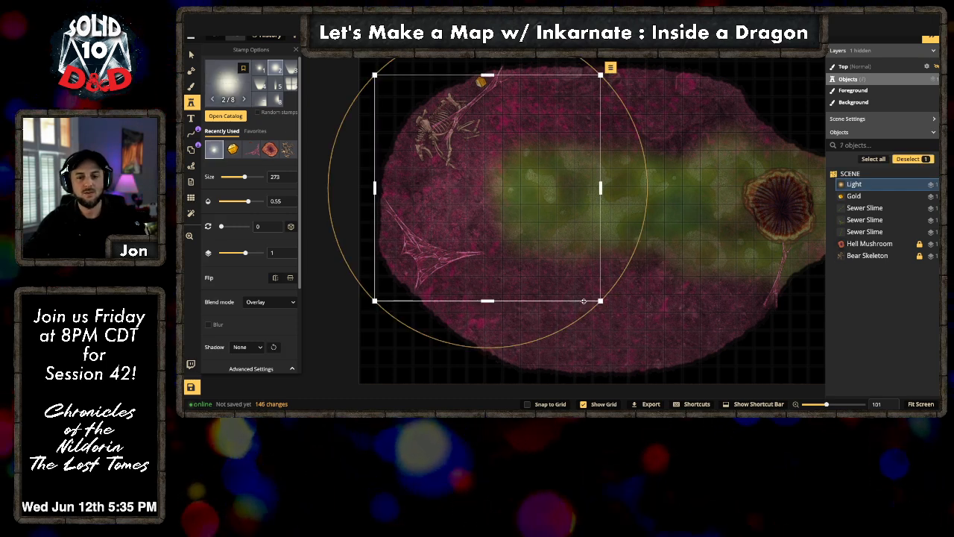
pyautogui.moveTo(601, 301)
pyautogui.mouseDown()
pyautogui.moveTo(563, 272)
pyautogui.moveTo(599, 299)
pyautogui.mouseUp()
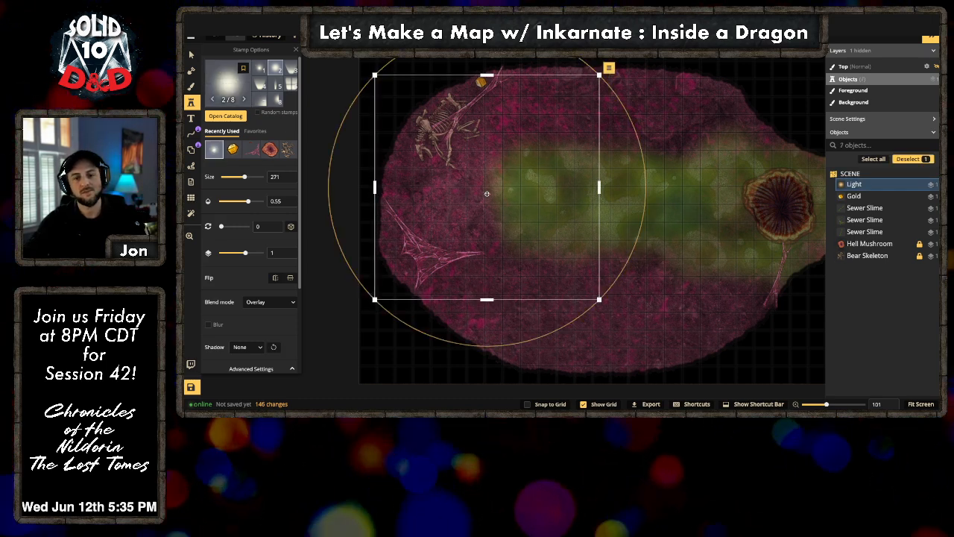
pyautogui.moveTo(534, 237); pyautogui.dragTo(540, 239)
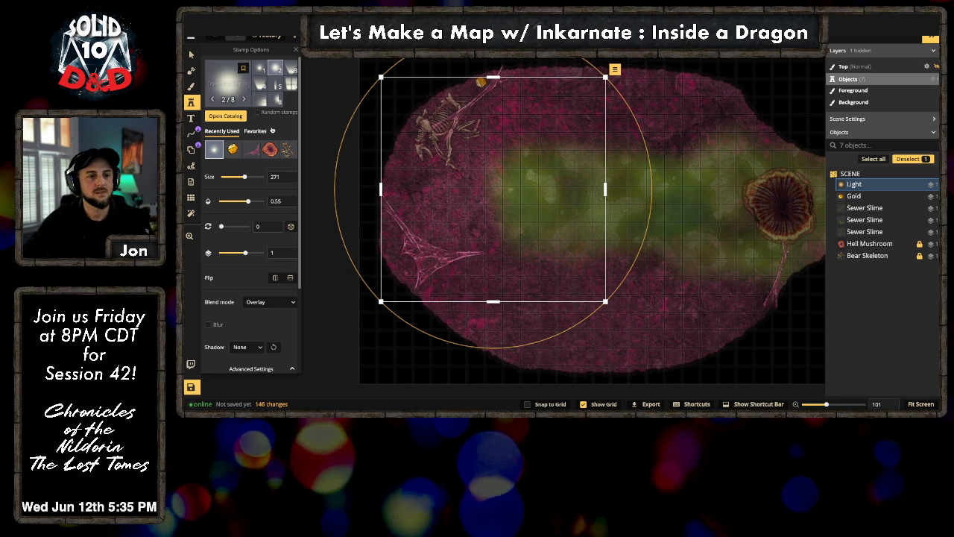
# Step: Switch the glow stamp to its eighth variant and set saturation 0, brightness 0 and contrast 101 to make it a shadow
pyautogui.click(278, 104)
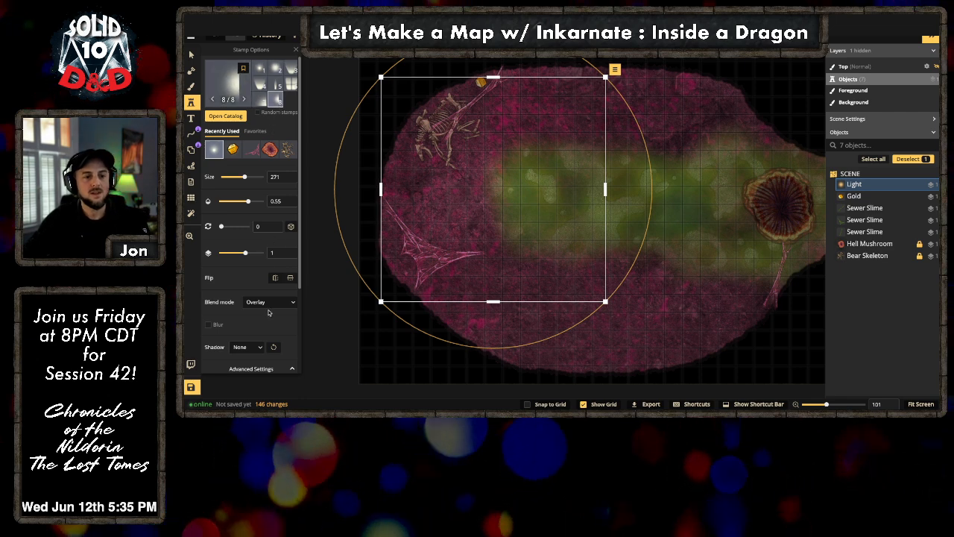
pyautogui.click(251, 368)
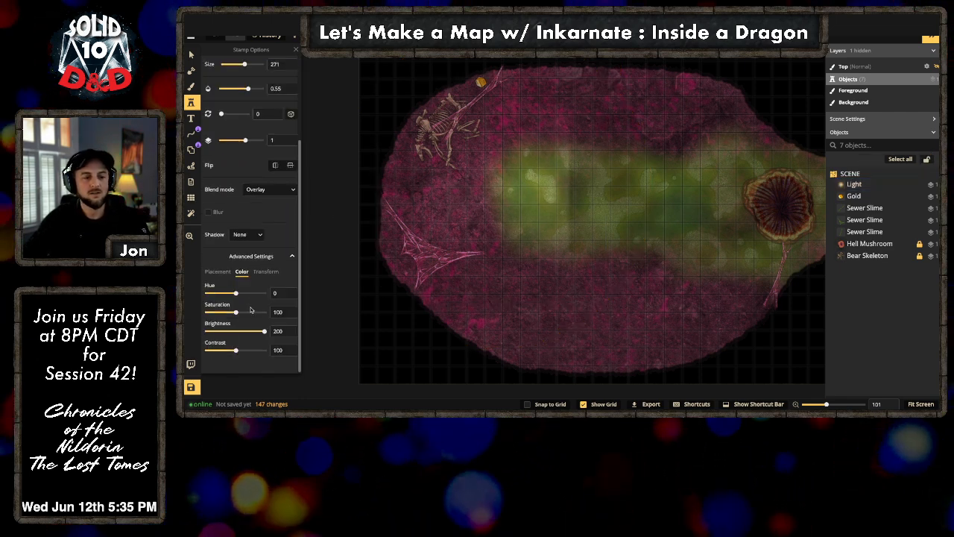
pyautogui.moveTo(235, 332); pyautogui.dragTo(185, 336)
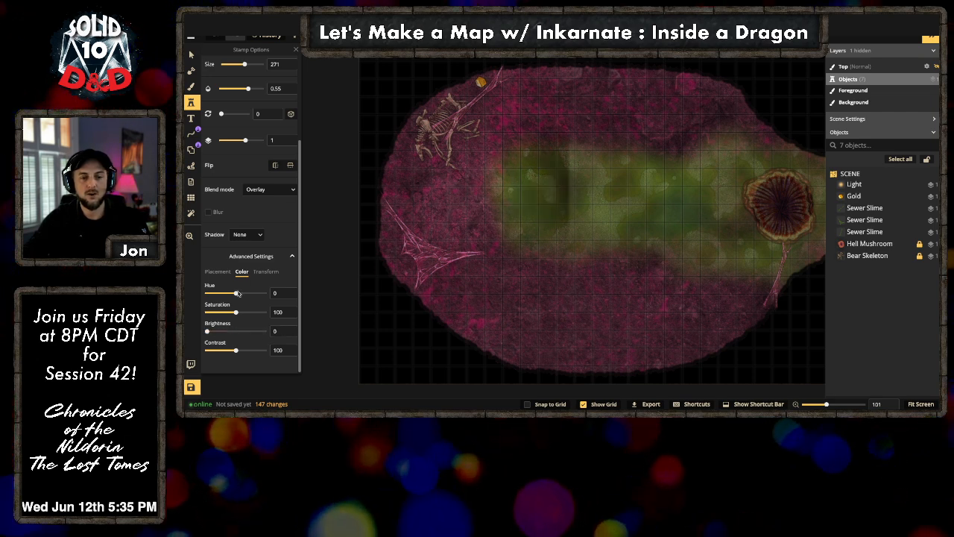
pyautogui.moveTo(234, 313)
pyautogui.mouseDown()
pyautogui.moveTo(273, 313)
pyautogui.moveTo(221, 312)
pyautogui.mouseUp()
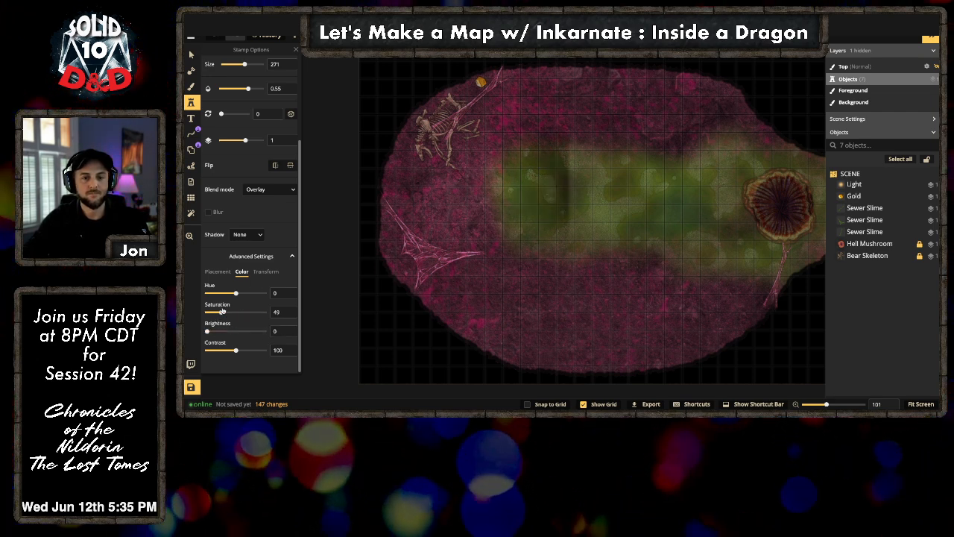
pyautogui.moveTo(236, 350)
pyautogui.mouseDown()
pyautogui.moveTo(270, 349)
pyautogui.moveTo(239, 351)
pyautogui.mouseUp()
# Step: Place the darkened glow stamp over the mushroom orifice and enlarge it to size 393, covering the right end of the body
pyautogui.moveTo(745, 232); pyautogui.dragTo(548, 231)
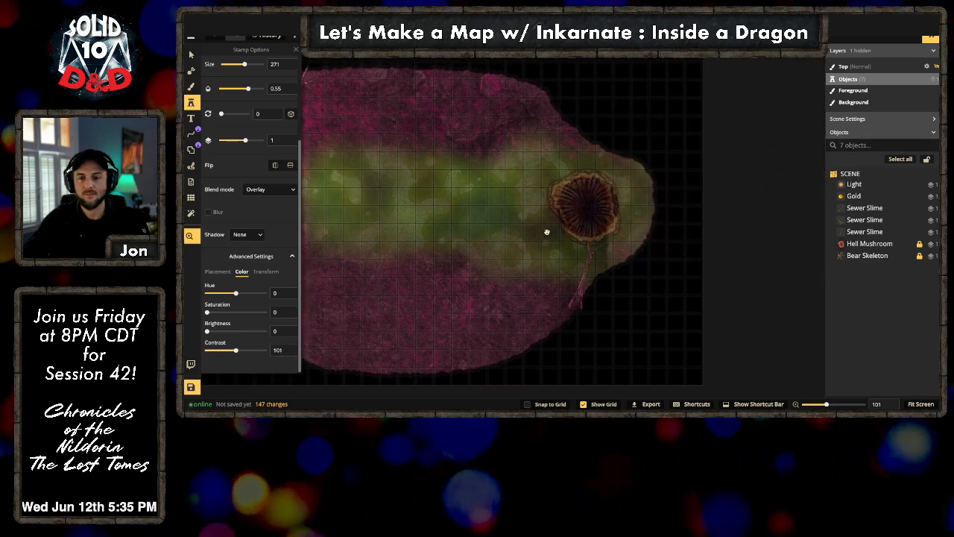
pyautogui.click(559, 208)
pyautogui.moveTo(616, 320); pyautogui.dragTo(689, 406)
pyautogui.moveTo(618, 269); pyautogui.dragTo(617, 232)
pyautogui.click(626, 326)
pyautogui.moveTo(433, 237); pyautogui.dragTo(526, 187)
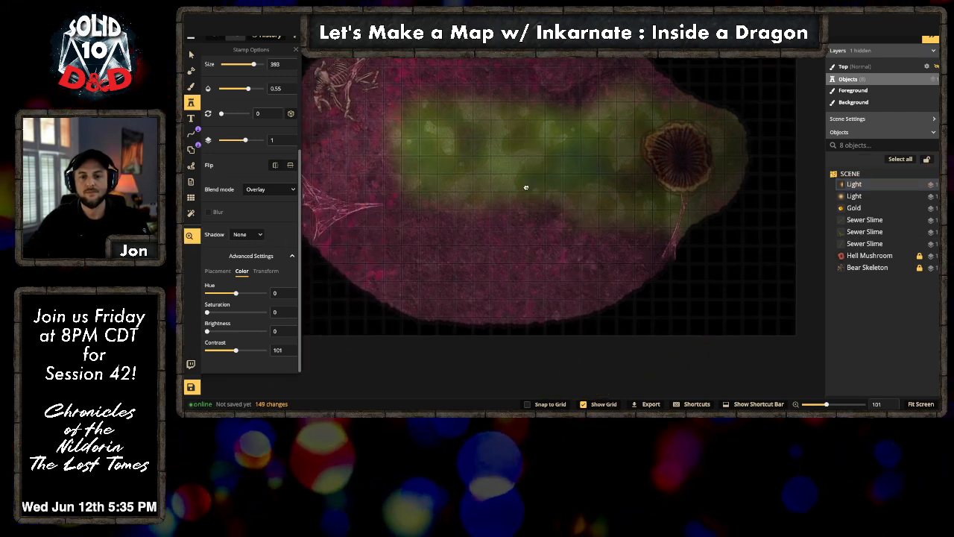
pyautogui.click(865, 208)
pyautogui.click(856, 196)
pyautogui.keyDown('shift'); pyautogui.click(856, 185); pyautogui.keyUp('shift')
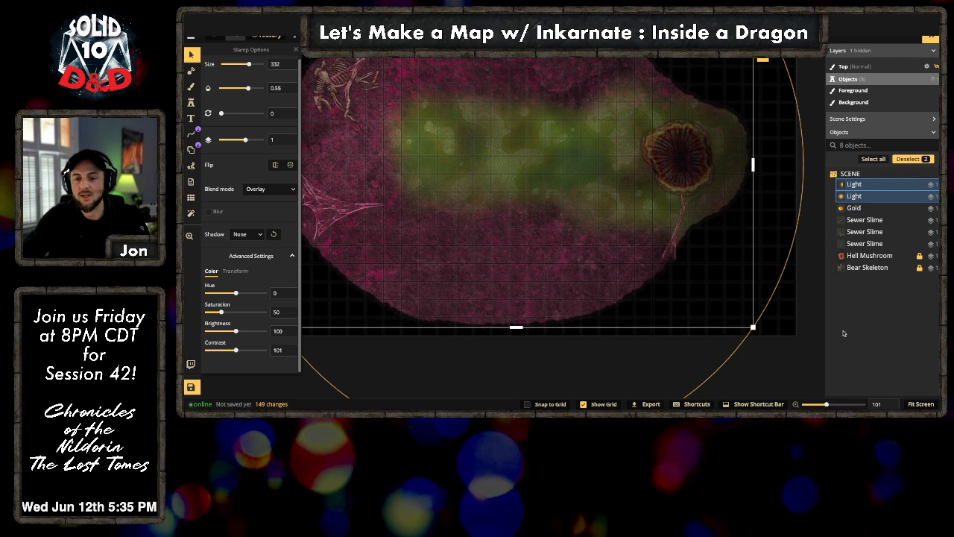
pyautogui.click(674, 201)
pyautogui.click(674, 203)
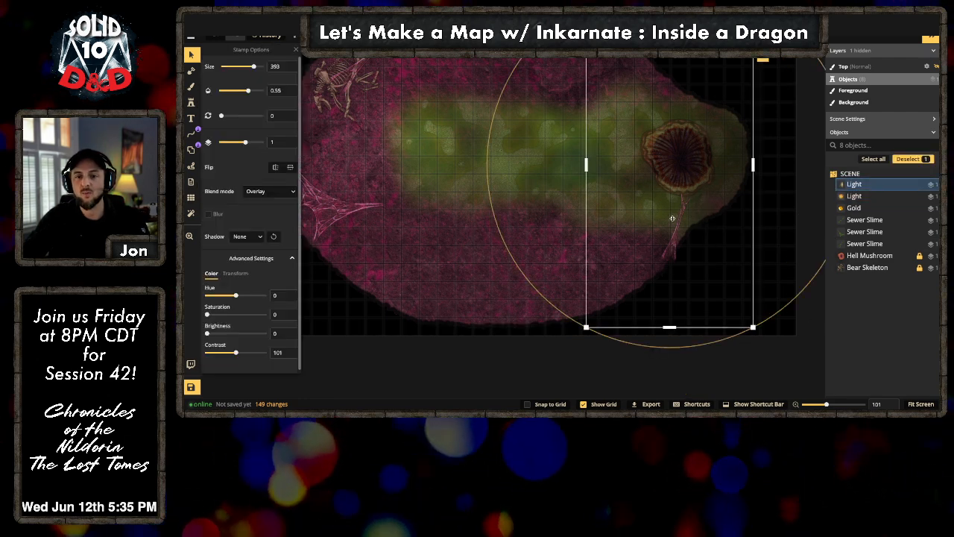
pyautogui.click(484, 314)
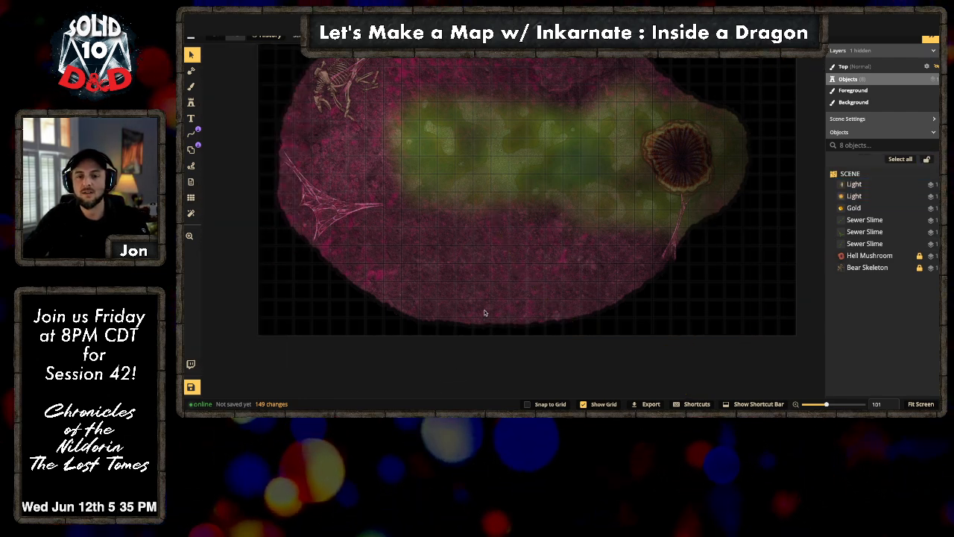
# Step: Group the two Light objects under the name Light&Shadow
pyautogui.click(880, 185)
pyautogui.keyDown('shift'); pyautogui.click(887, 196); pyautogui.keyUp('shift')
pyautogui.click(879, 184)
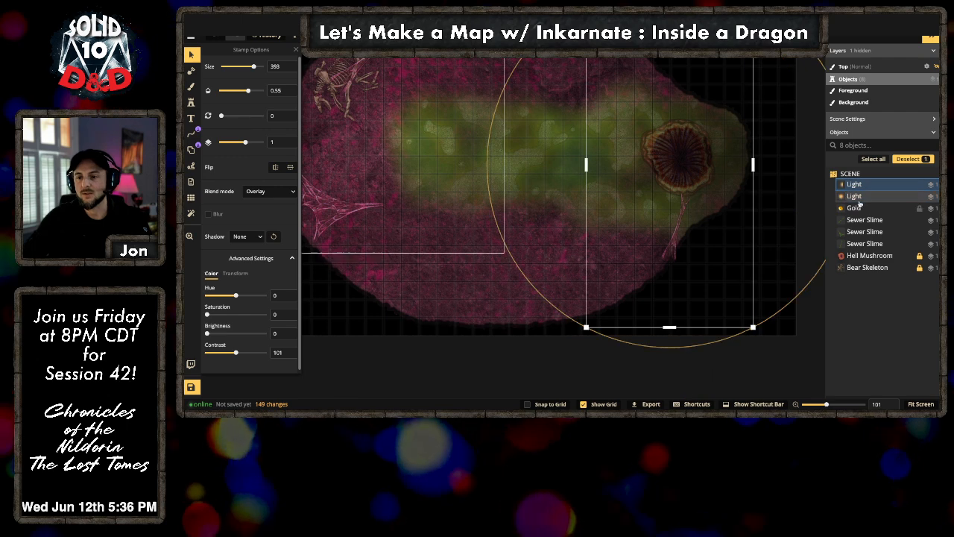
pyautogui.keyDown('shift'); pyautogui.click(880, 196); pyautogui.keyUp('shift')
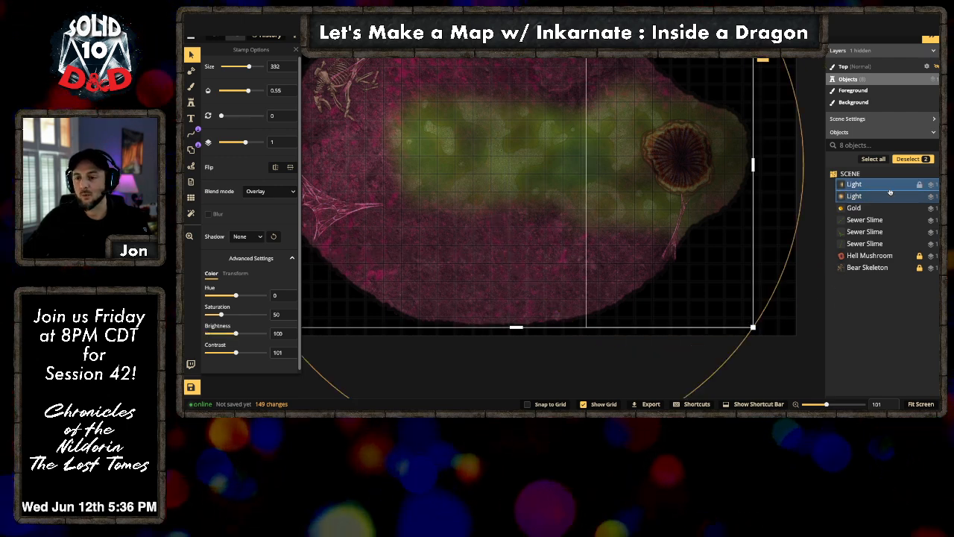
pyautogui.rightClick(716, 216)
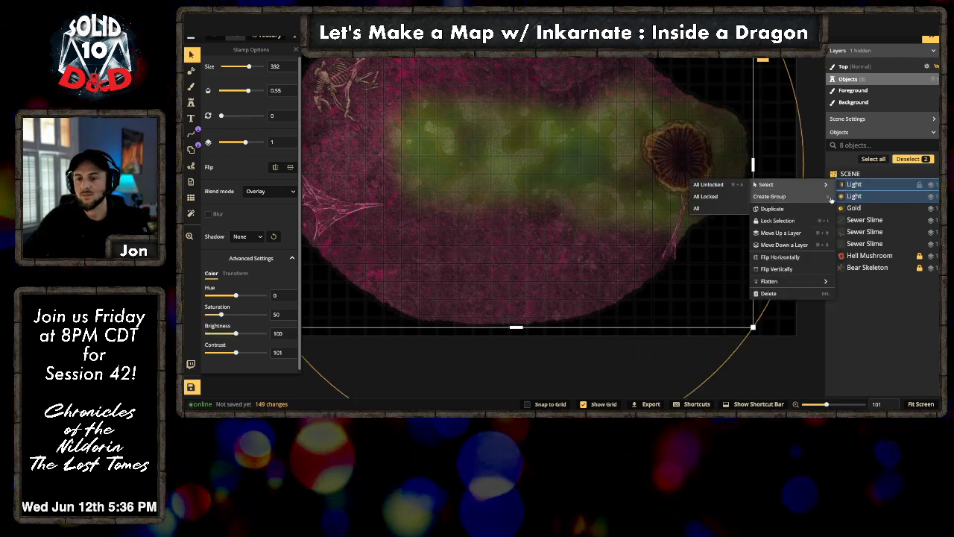
pyautogui.click(769, 196)
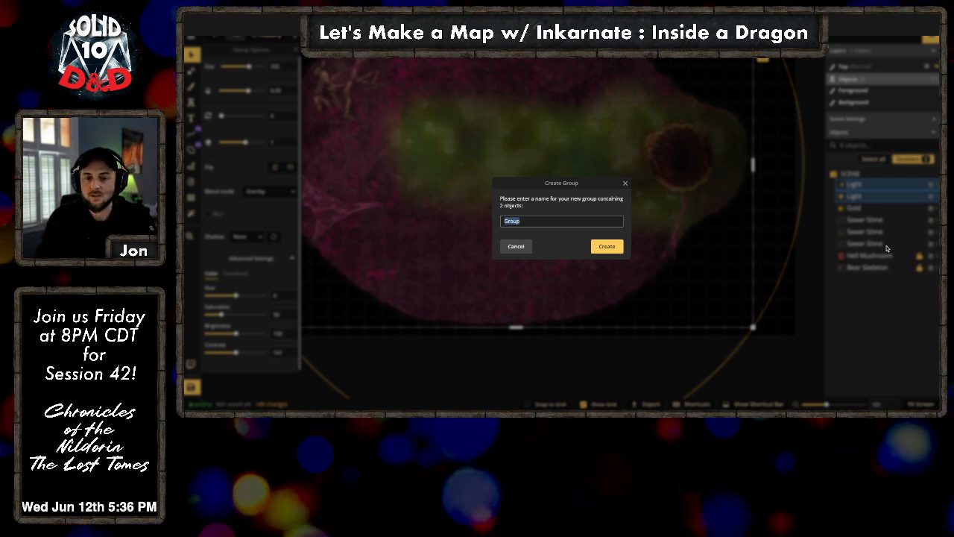
pyautogui.write('Light&')
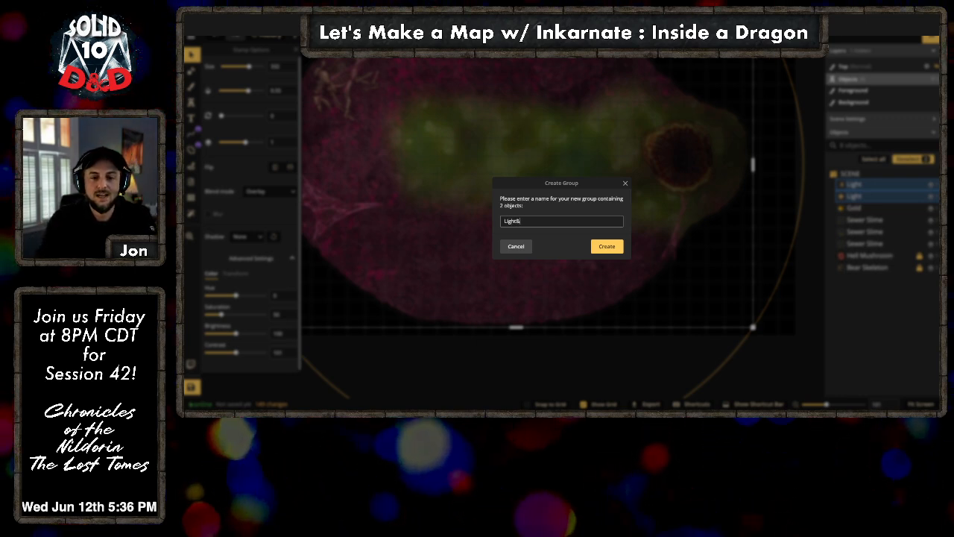
pyautogui.write('Shadow')
pyautogui.press('Return')
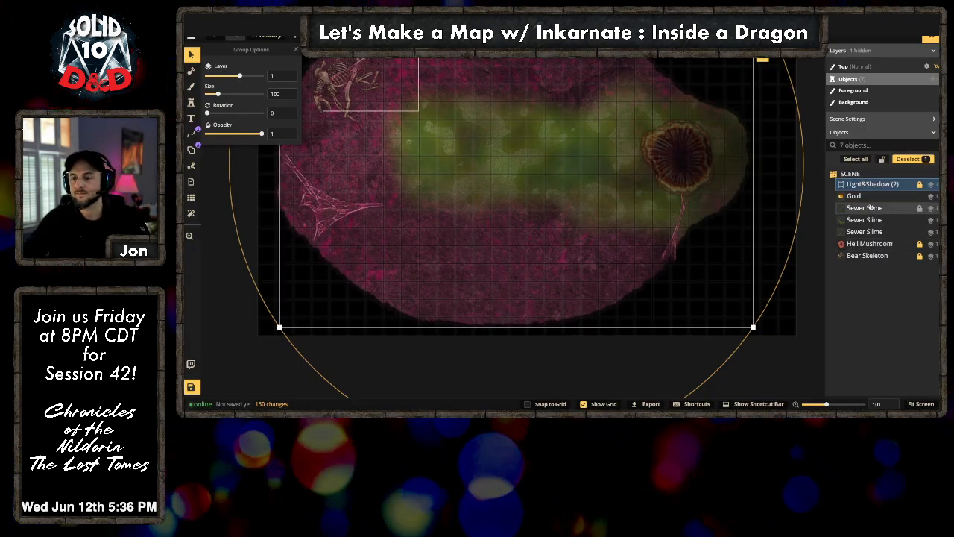
# Step: Reduce the gold nugget beside the skeleton to size 100 and shift it slightly closer to the bones
pyautogui.click(850, 196)
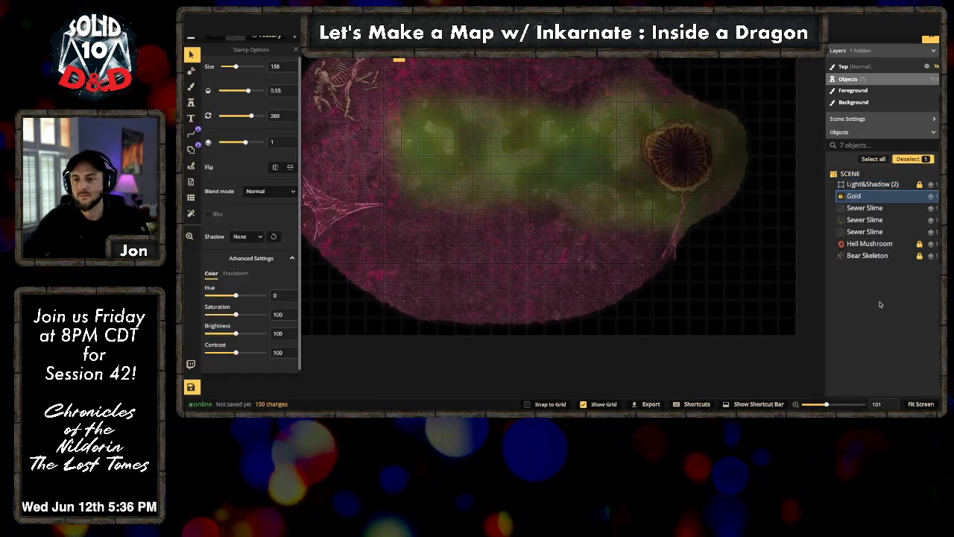
pyautogui.moveTo(506, 227); pyautogui.dragTo(572, 283)
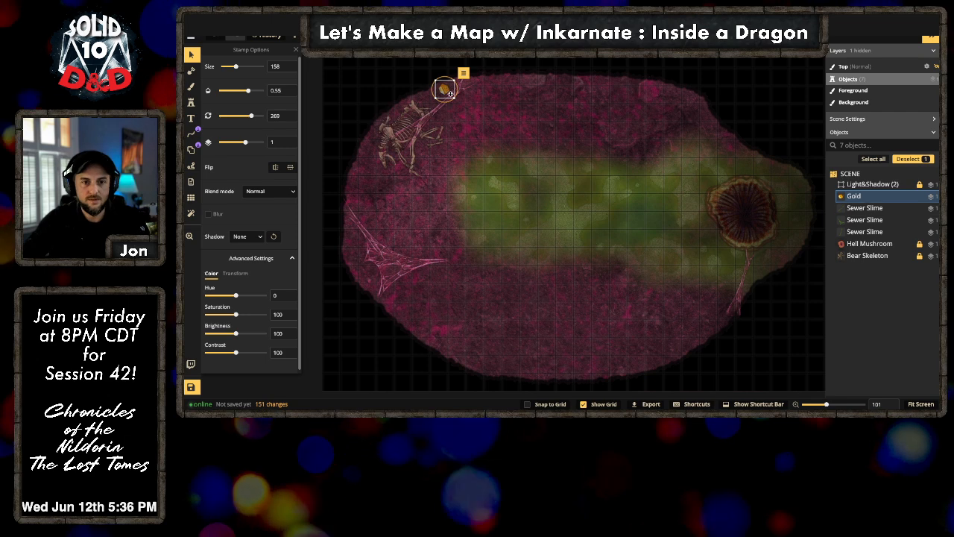
pyautogui.moveTo(453, 98); pyautogui.dragTo(438, 94)
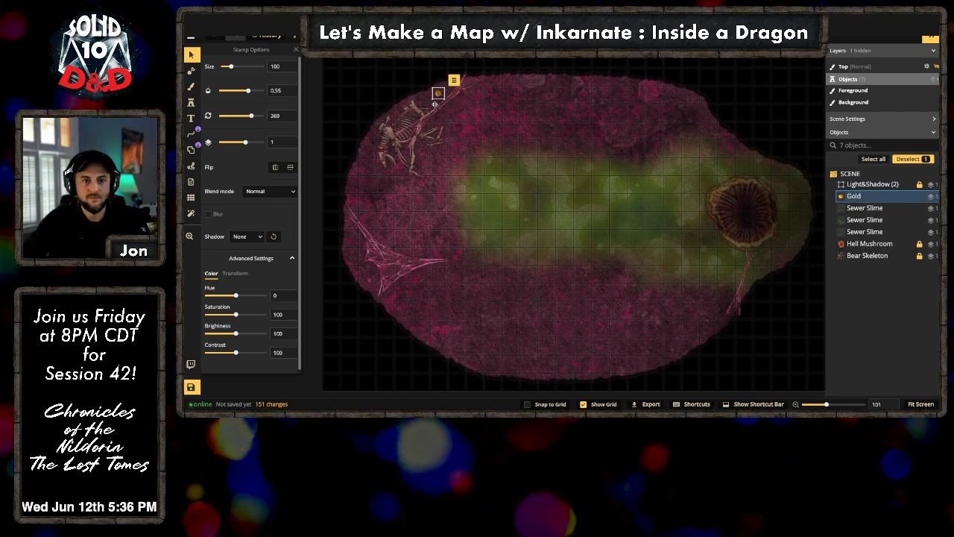
pyautogui.click(418, 113)
# Step: Scatter seven random gold nuggets of size 100: four around the skeleton, two along the lower-left wall and one at the upper-right wall
pyautogui.click(191, 104)
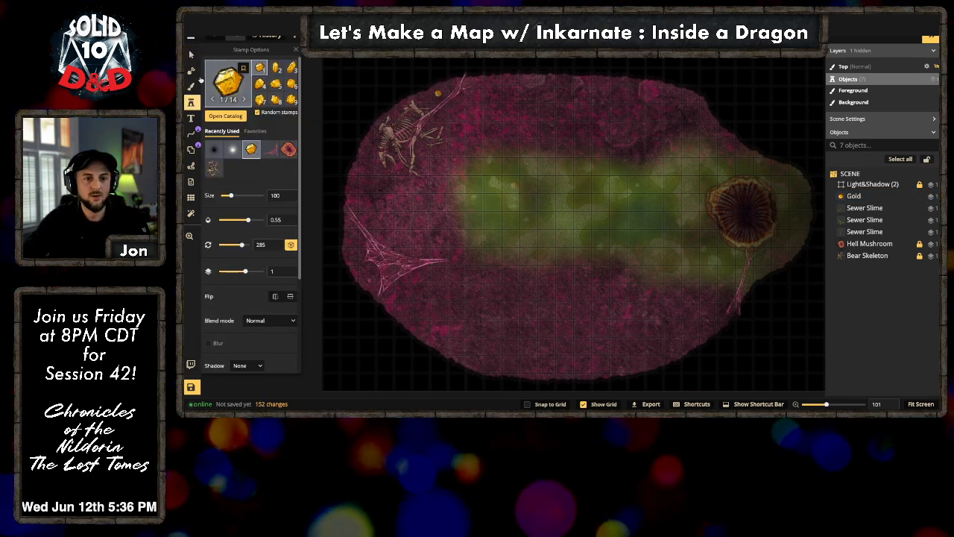
pyautogui.click(432, 103)
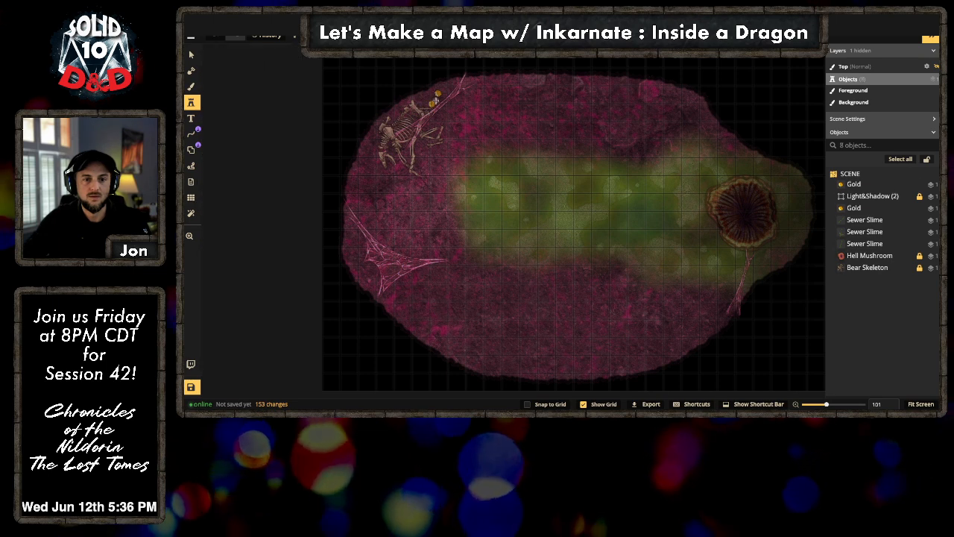
pyautogui.click(437, 100)
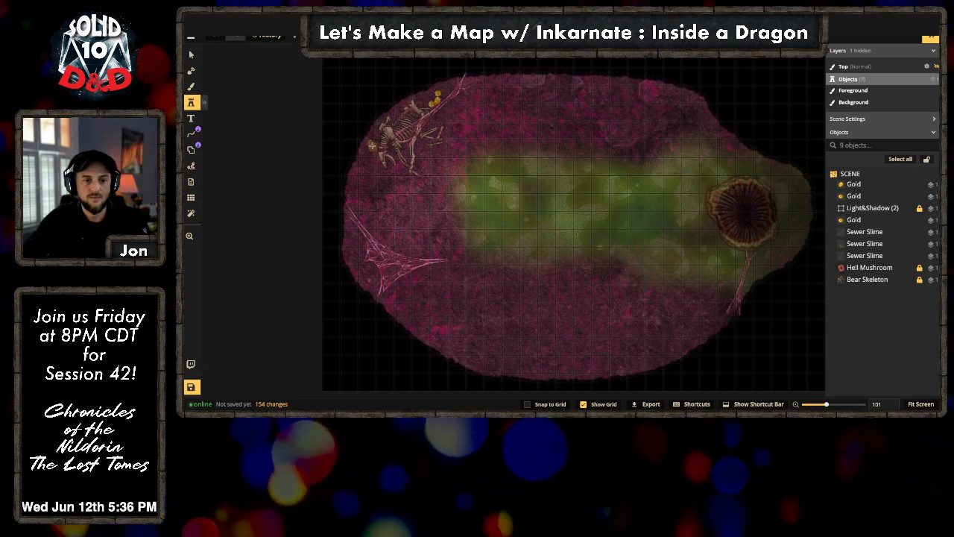
pyautogui.click(372, 146)
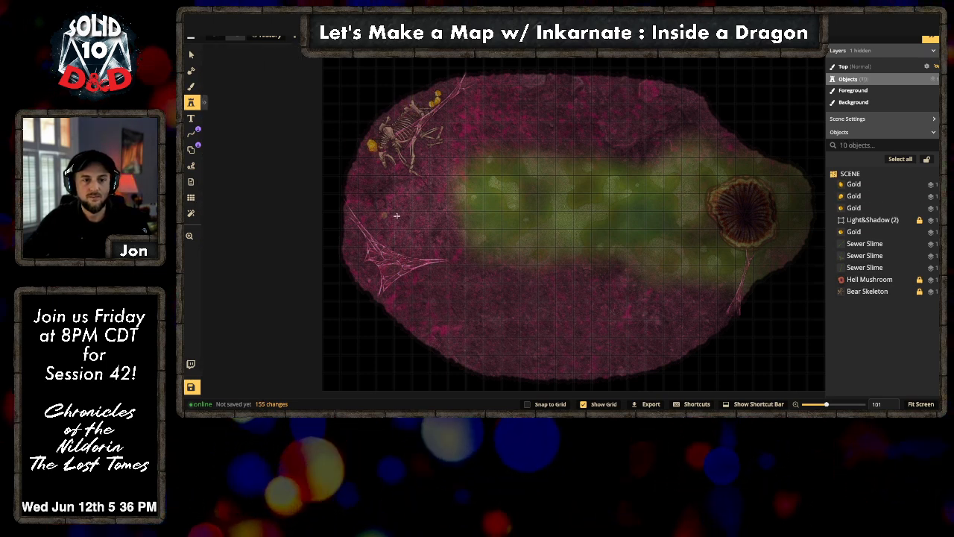
pyautogui.click(411, 156)
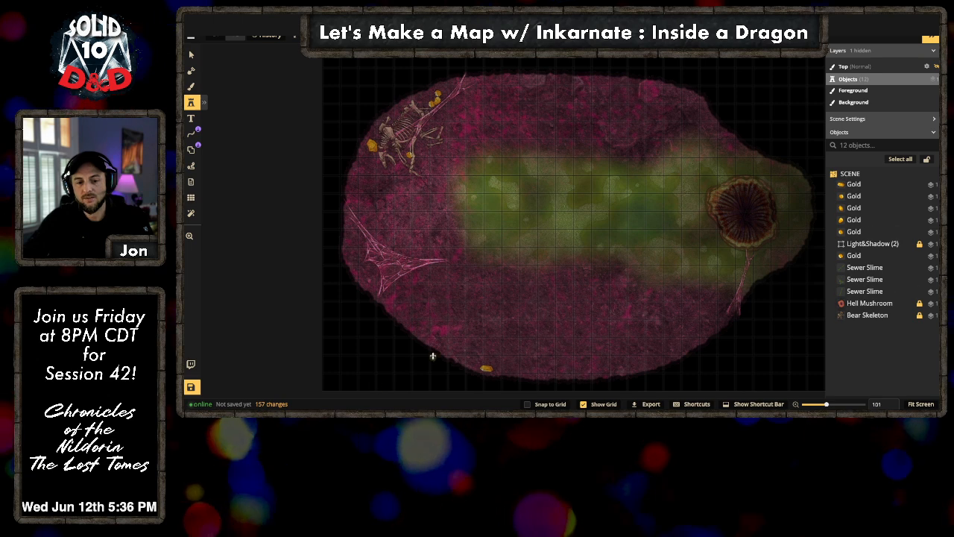
pyautogui.click(402, 315)
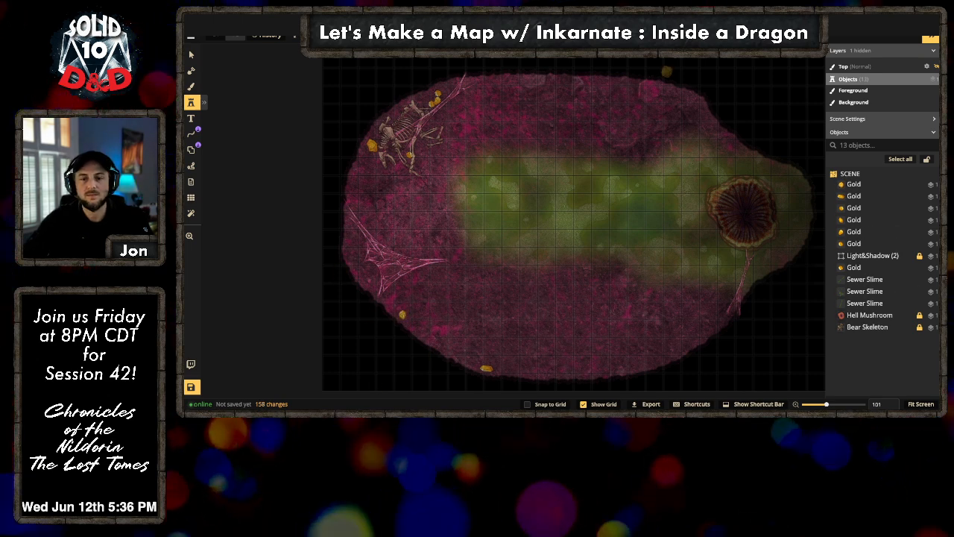
pyautogui.click(700, 102)
# Step: Raise the first gold nugget to layer 2 and group all eight nuggets under the name gold
pyautogui.press('v')
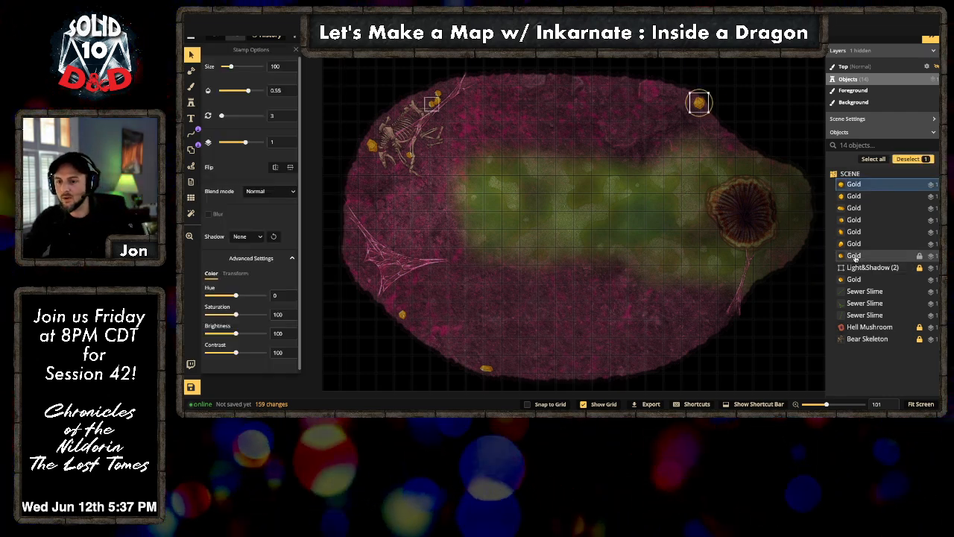
pyautogui.click(854, 279)
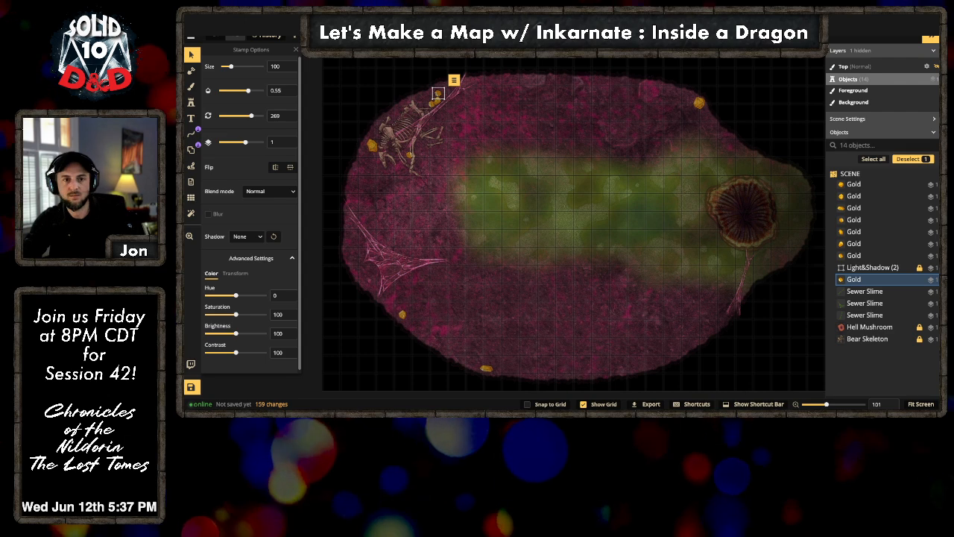
pyautogui.moveTo(245, 142); pyautogui.dragTo(250, 141)
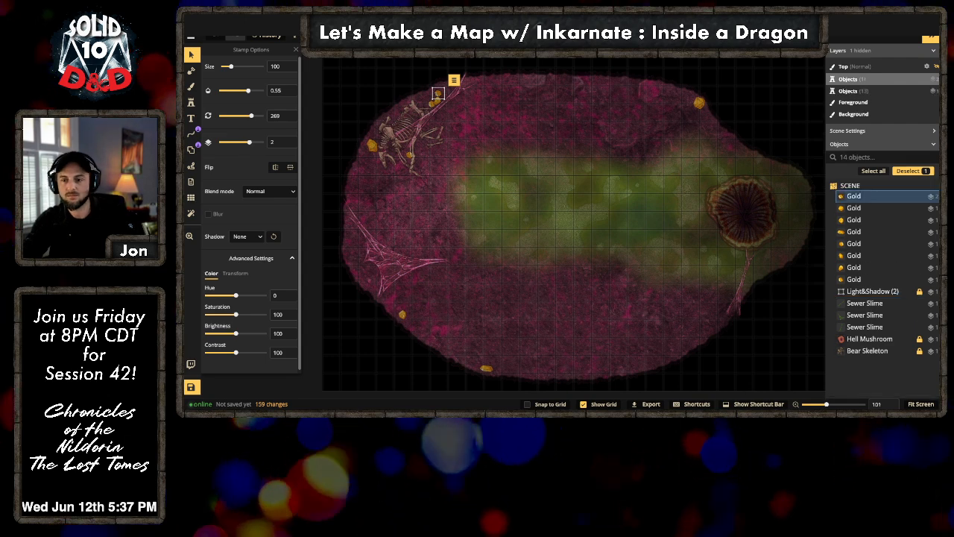
pyautogui.keyDown('shift'); pyautogui.click(856, 280); pyautogui.keyUp('shift')
pyautogui.click(855, 280)
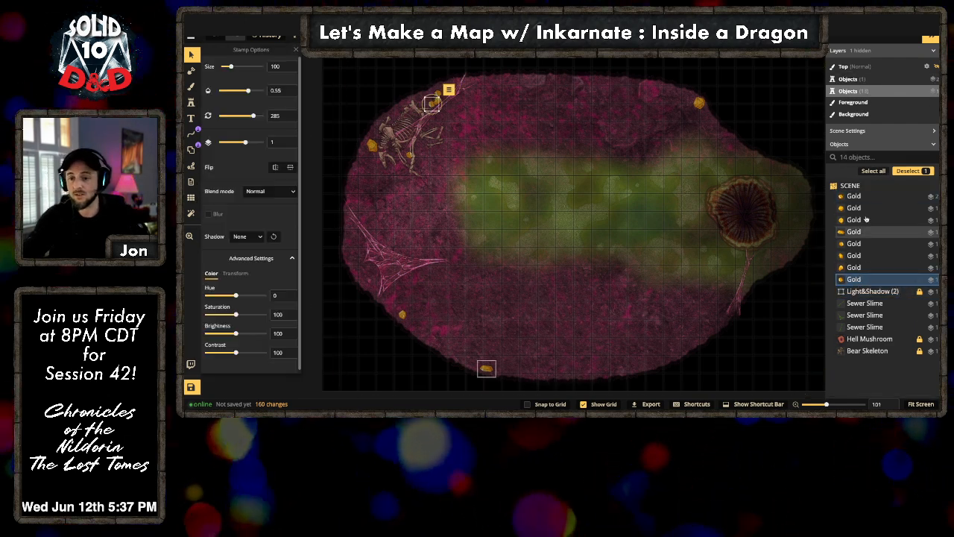
pyautogui.keyDown('shift'); pyautogui.click(866, 196); pyautogui.keyUp('shift')
pyautogui.hotkey('ctrl', 'g')
pyautogui.write('go')
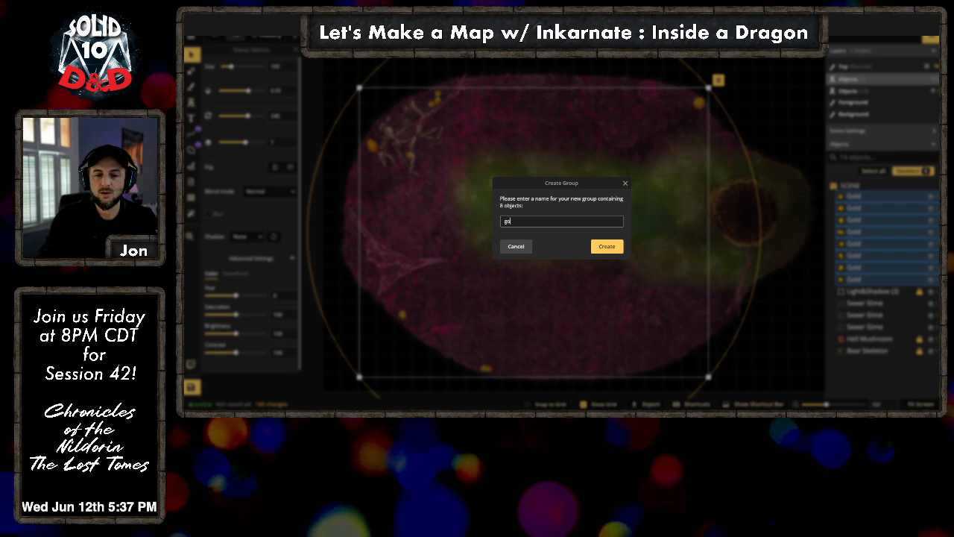
pyautogui.write('ld')
pyautogui.press('Return')
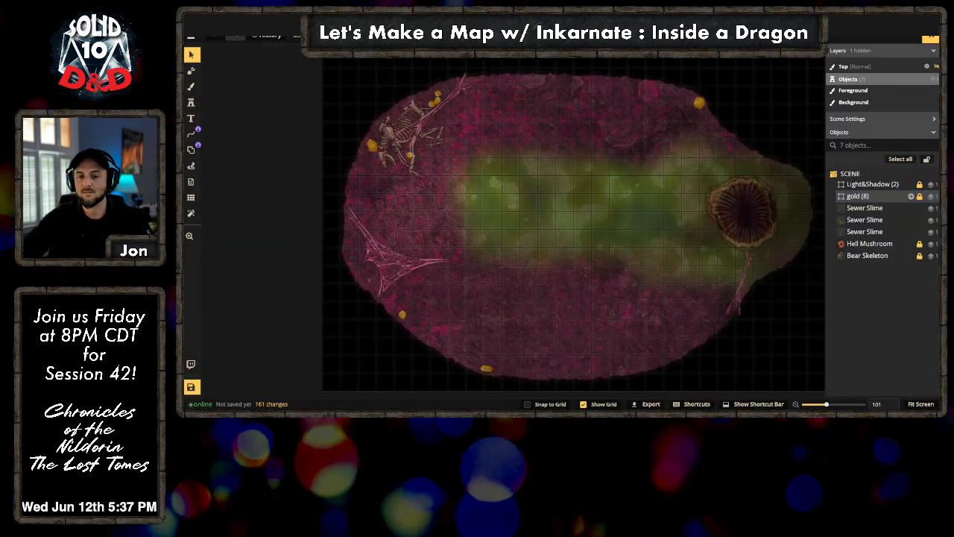
# Step: Group the three Sewer Slime objects under the name slime and lock the group
pyautogui.click(897, 233)
pyautogui.keyDown('shift'); pyautogui.click(890, 208); pyautogui.keyUp('shift')
pyautogui.hotkey('ctrl', 'g')
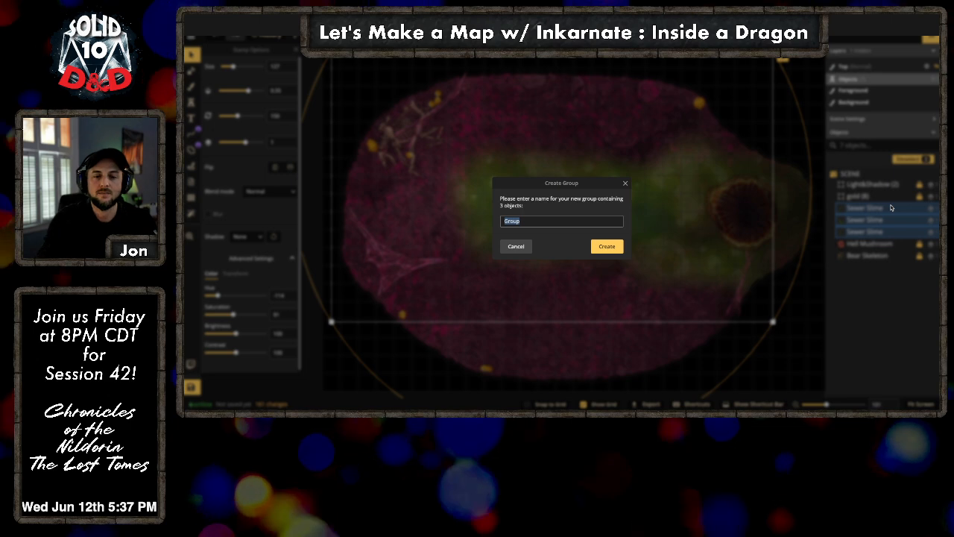
pyautogui.write('slime')
pyautogui.press('Return')
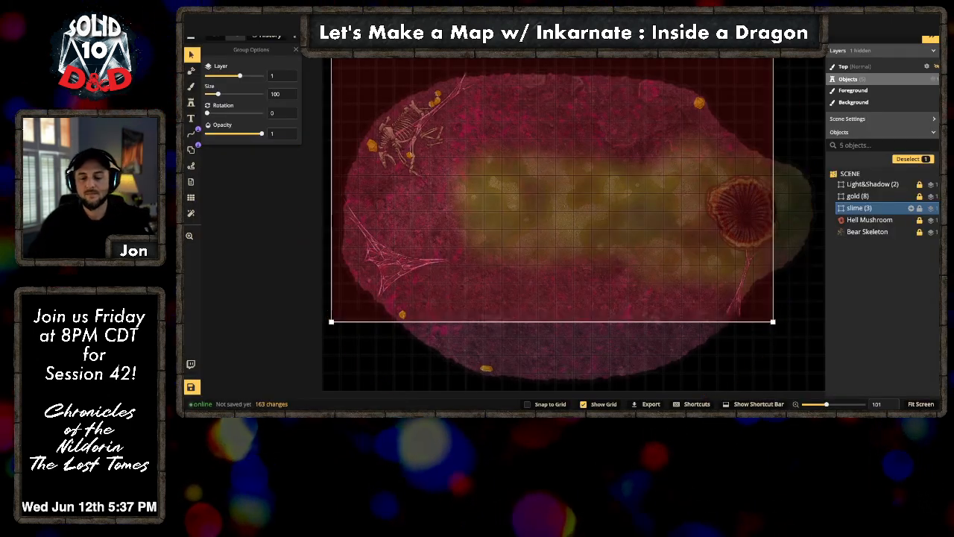
pyautogui.click(920, 208)
pyautogui.scroll(-1, 480, 326)
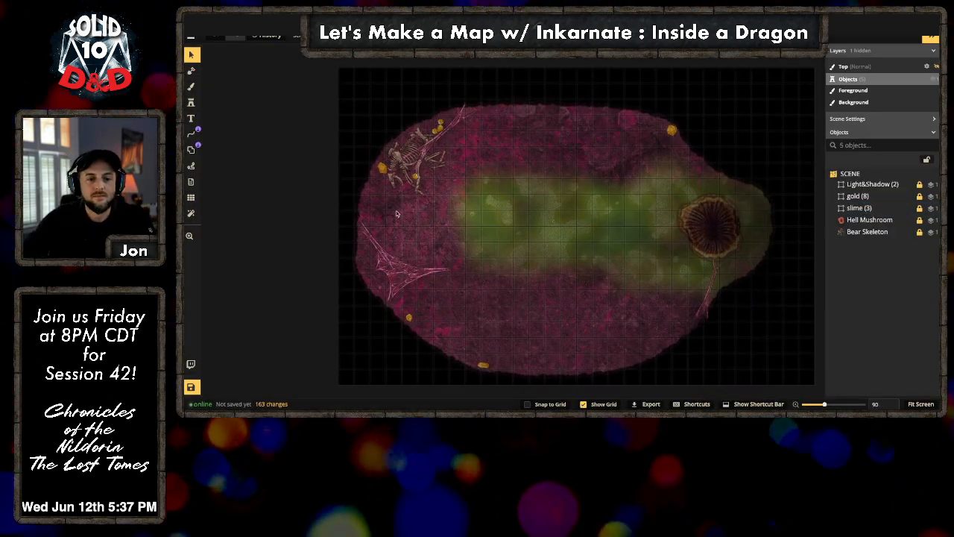
# Step: Inside the Light&Shadow group, add two Overlay Light stamps of size 271 and opacity 0.55 over the left end of the green fluid
pyautogui.doubleClick(873, 184)
pyautogui.click(863, 208)
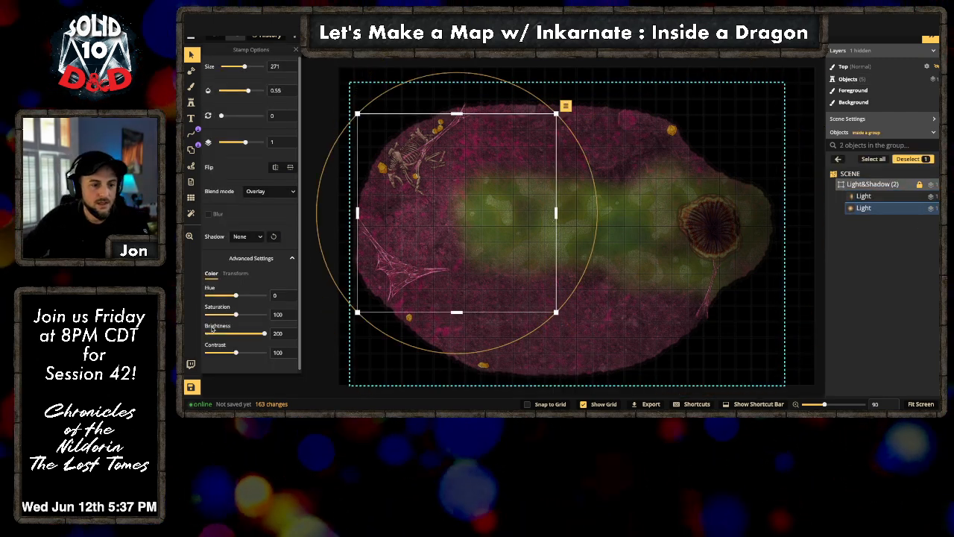
pyautogui.moveTo(235, 313); pyautogui.dragTo(248, 314)
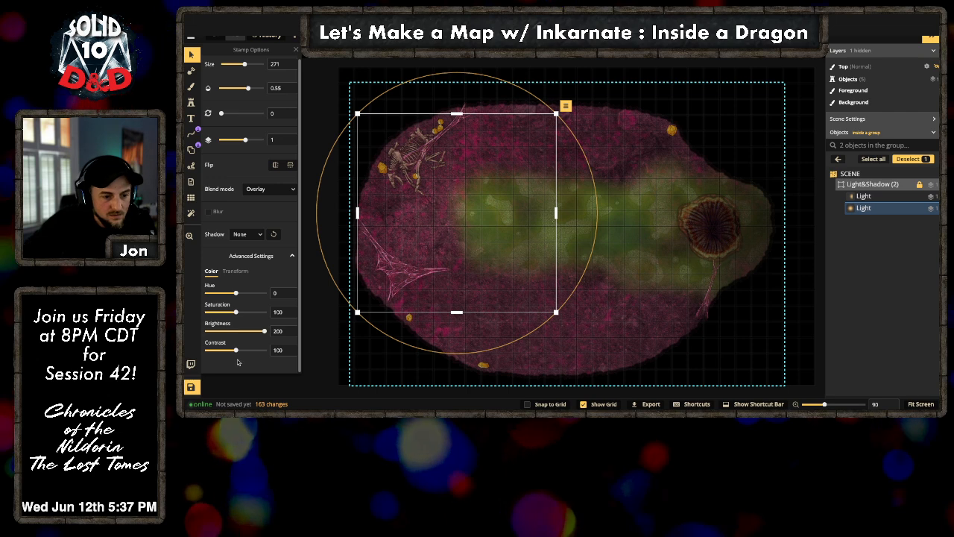
pyautogui.click(194, 103)
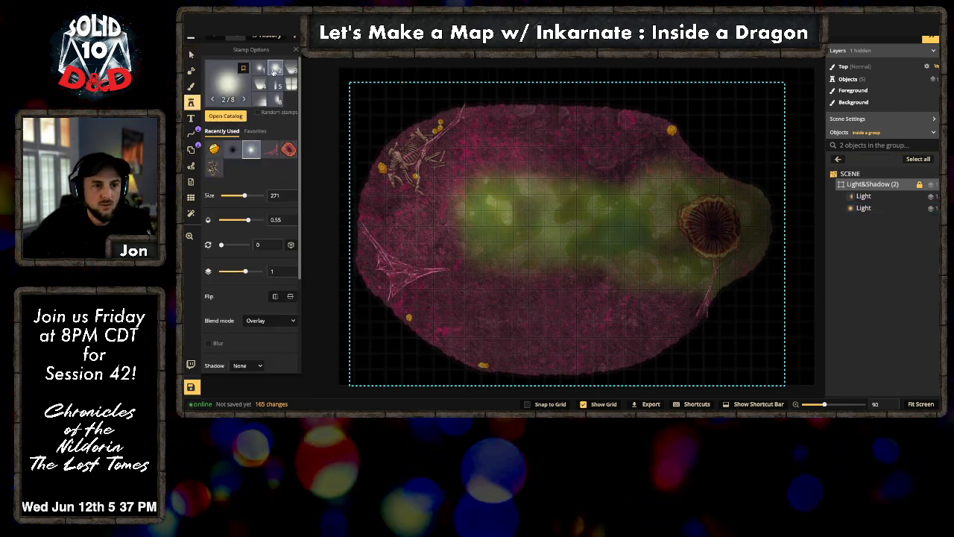
pyautogui.click(474, 221)
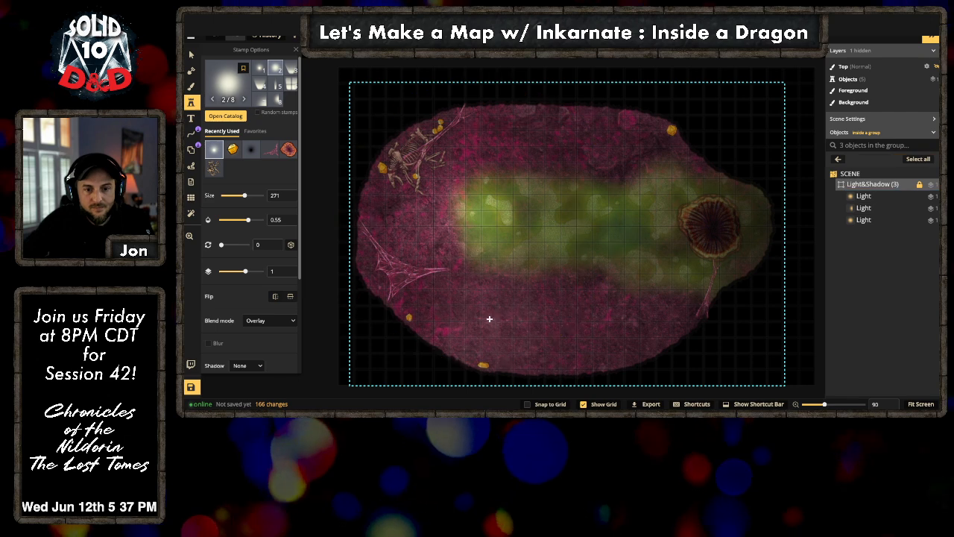
pyautogui.click(475, 221)
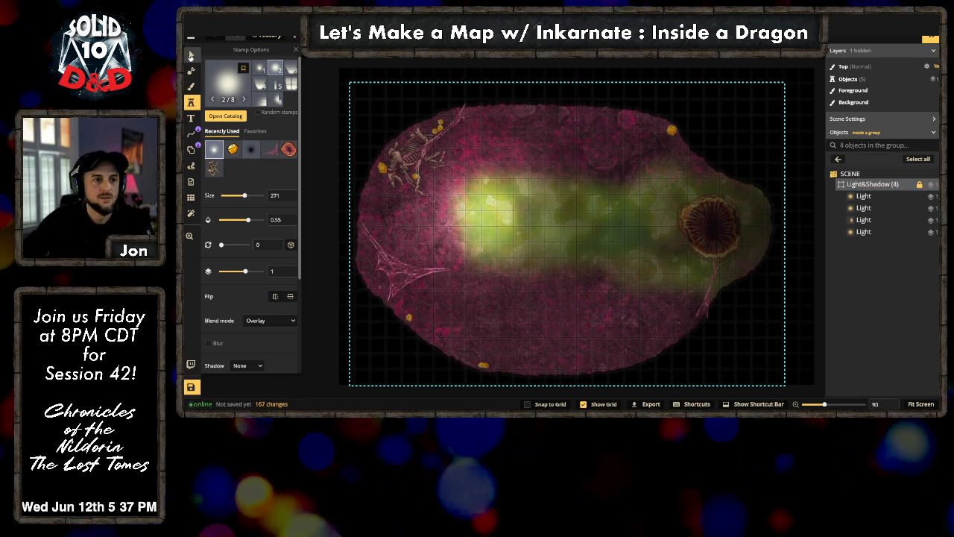
pyautogui.click(190, 54)
pyautogui.click(272, 104)
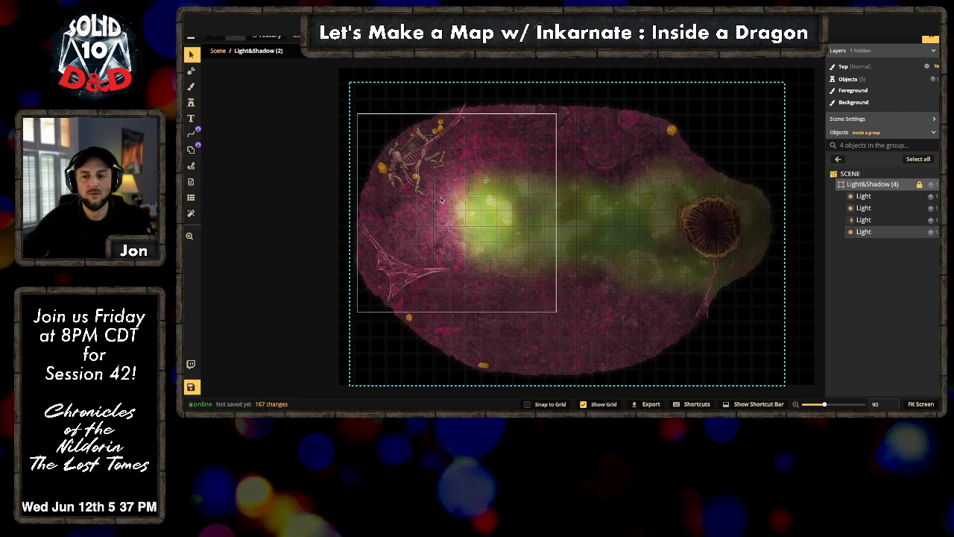
pyautogui.click(838, 159)
# Step: Search the stamp catalog for people, then clear the search term
pyautogui.click(358, 168)
pyautogui.click(190, 117)
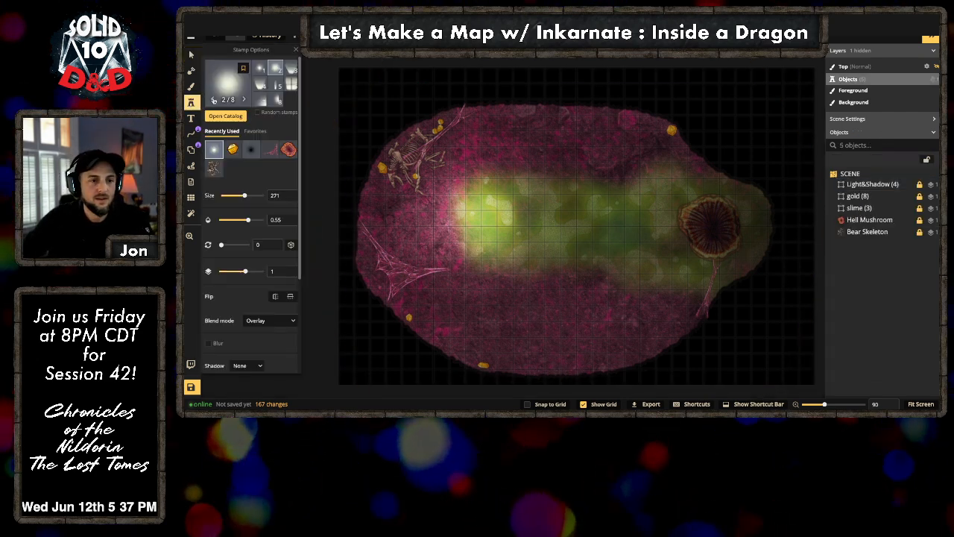
pyautogui.click(228, 84)
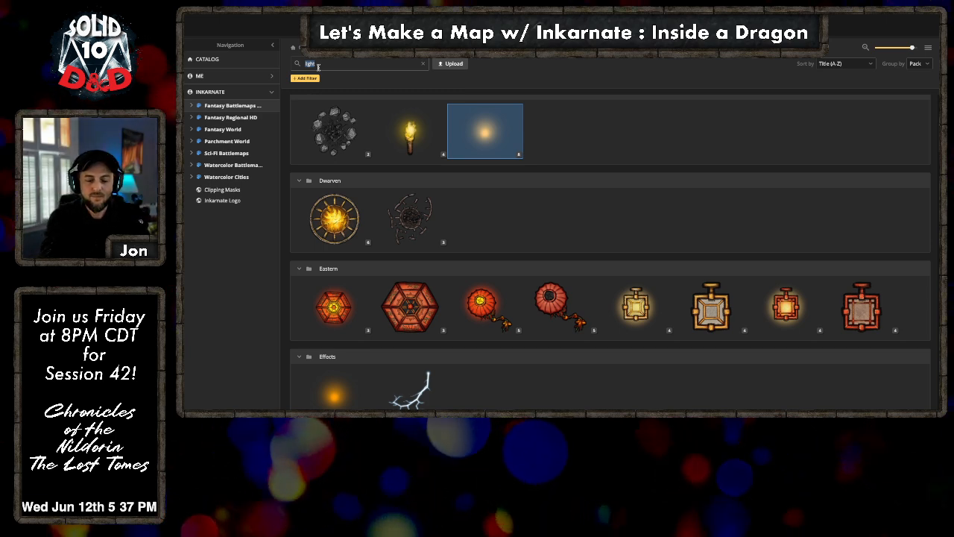
pyautogui.write('poople')
pyautogui.press('Return')
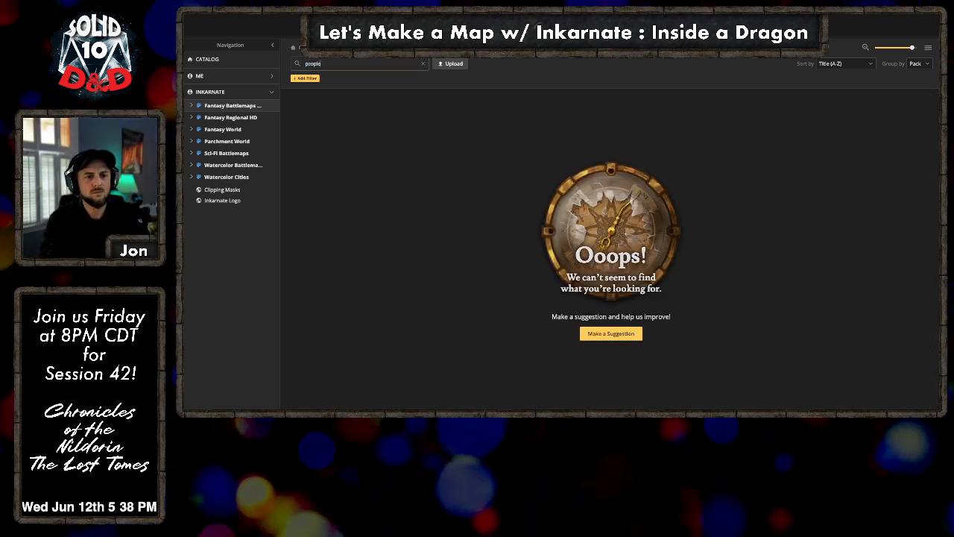
pyautogui.press('BackSpace')
pyautogui.press('BackSpace')
pyautogui.press('BackSpace')
pyautogui.press('BackSpace')
pyautogui.press('BackSpace')
pyautogui.press('BackSpace')
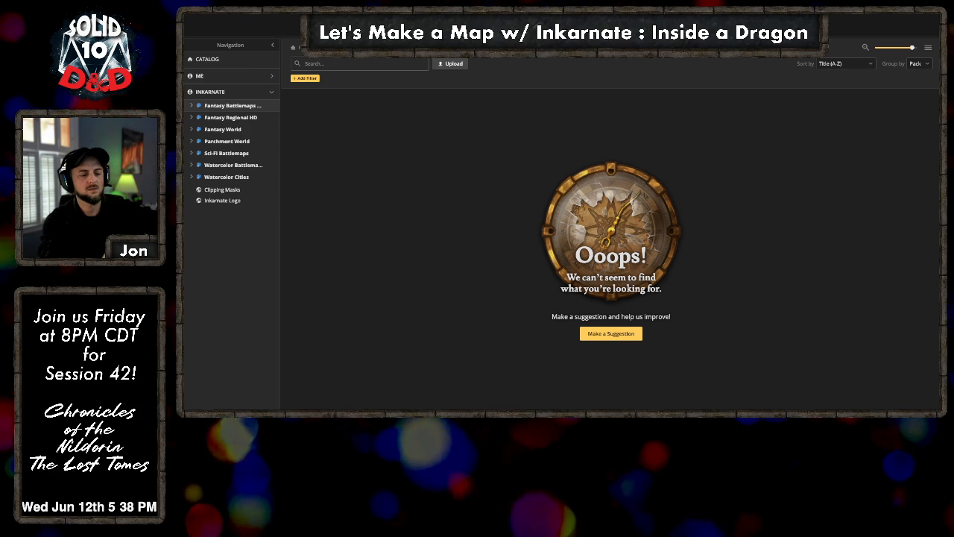
# Step: Search the stamp catalog for corpse and choose the Snow and Ice corpse stamp
pyautogui.write('cor')
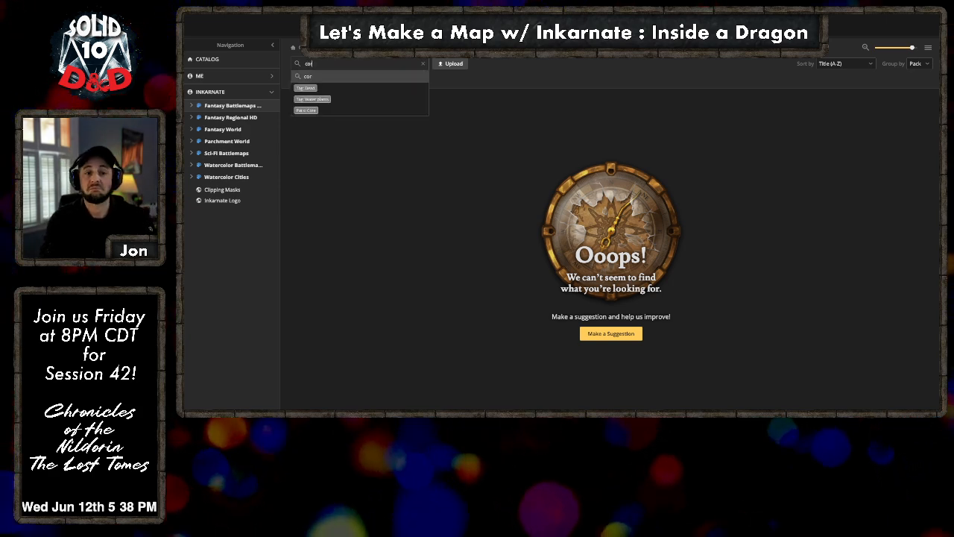
pyautogui.write('pse')
pyautogui.press('Return')
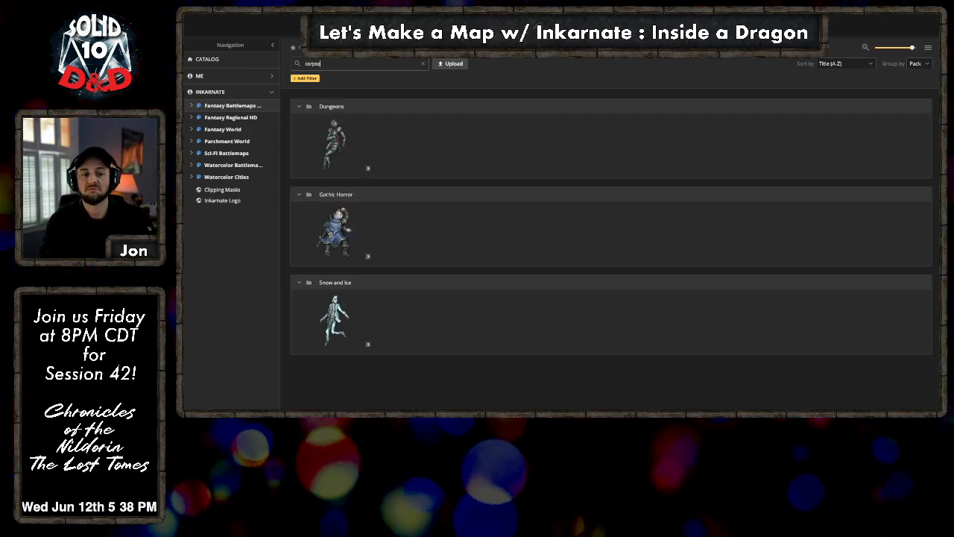
pyautogui.click(324, 319)
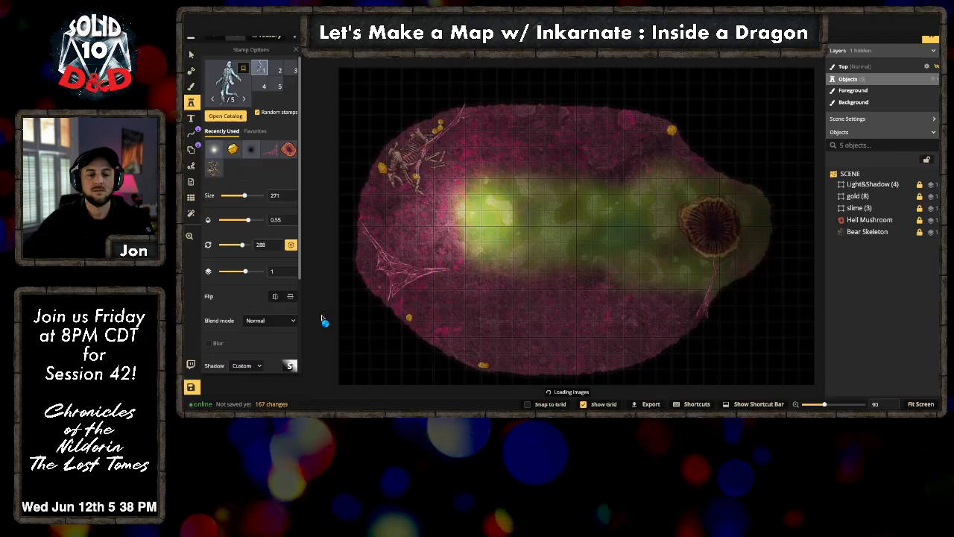
# Step: Set the corpse stamp's rotation to 92 and its brightness and contrast to 0
pyautogui.click(507, 188)
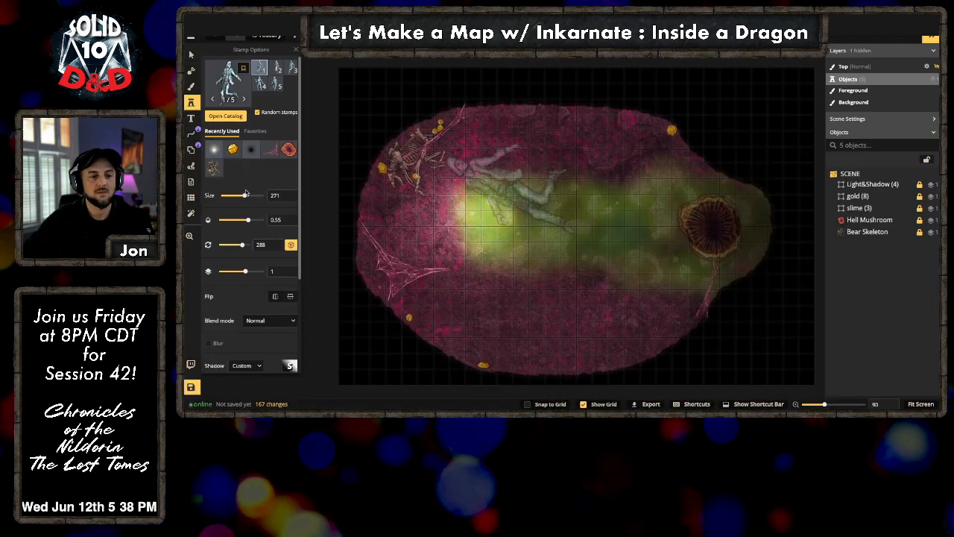
pyautogui.moveTo(242, 245); pyautogui.dragTo(227, 246)
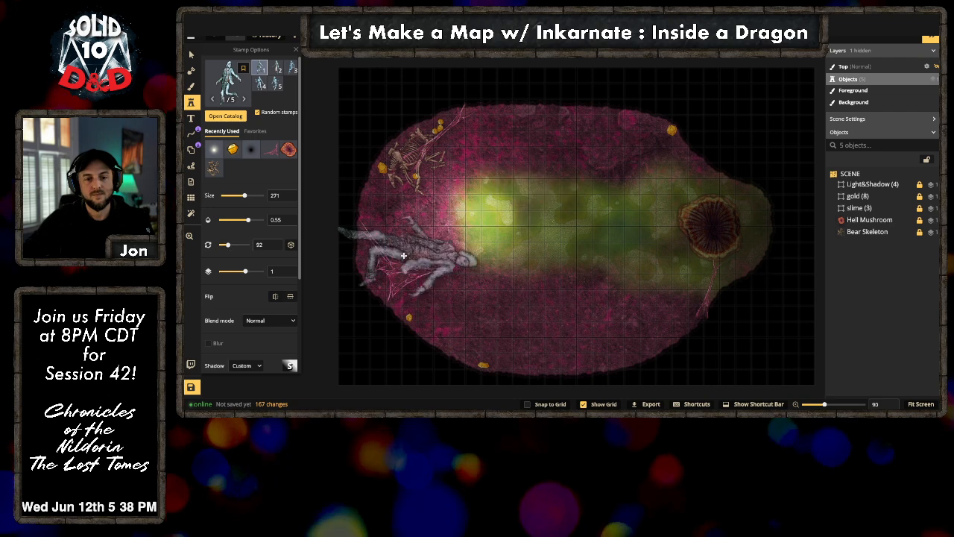
pyautogui.scroll(-2, 403, 256)
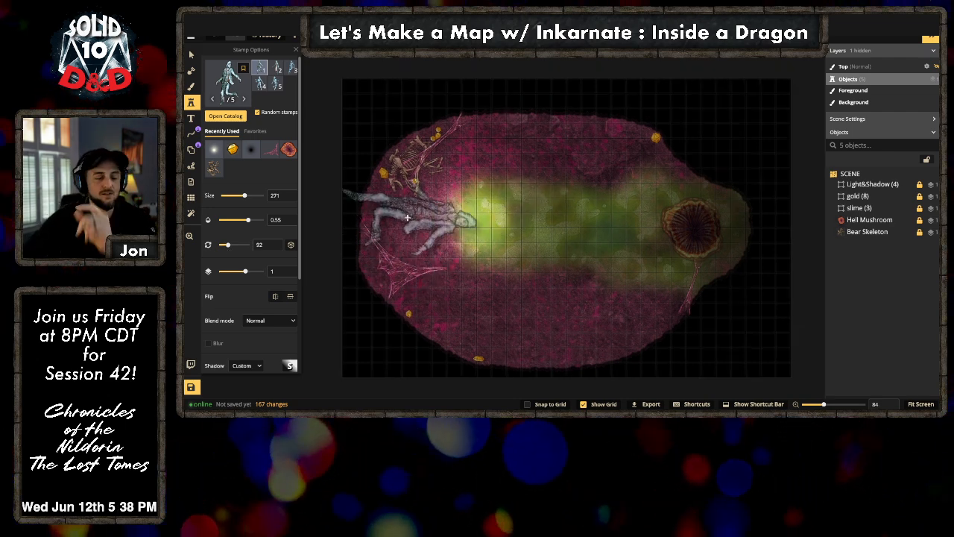
pyautogui.scroll(-3, 258, 265)
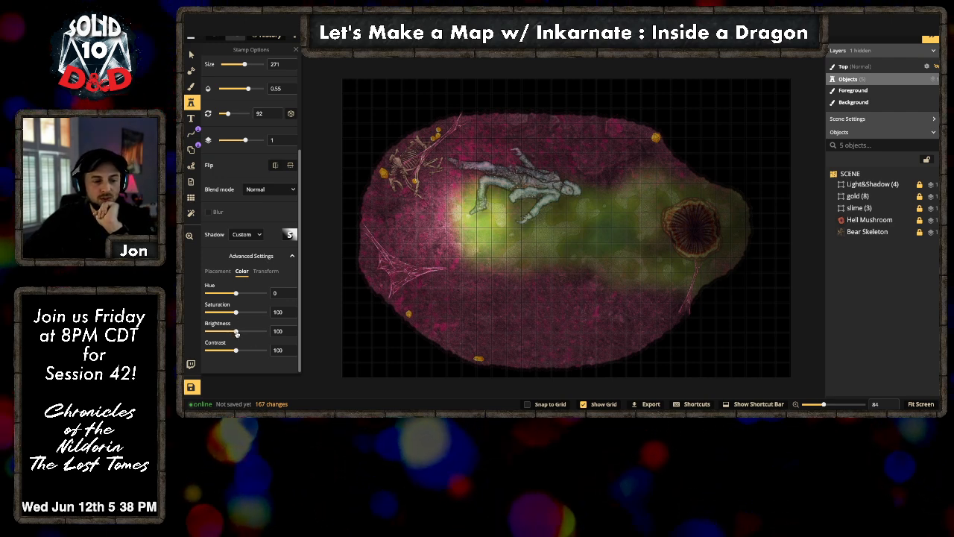
pyautogui.moveTo(235, 352); pyautogui.dragTo(207, 331)
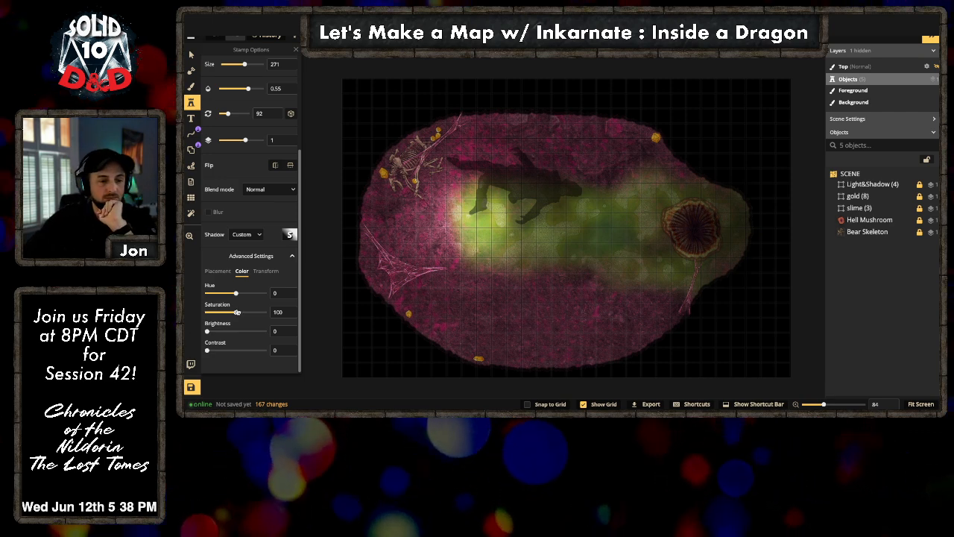
# Step: Place the dark corpse at size 271 and opacity 0.21 between the bear skeleton and the large slime web, then raise its opacity to 0.29
pyautogui.click(236, 90)
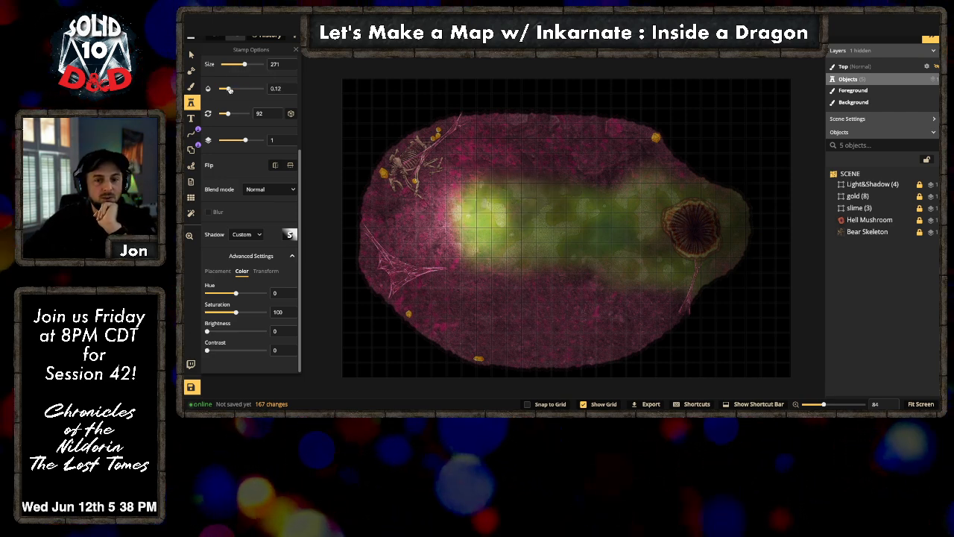
pyautogui.moveTo(236, 90); pyautogui.dragTo(233, 91)
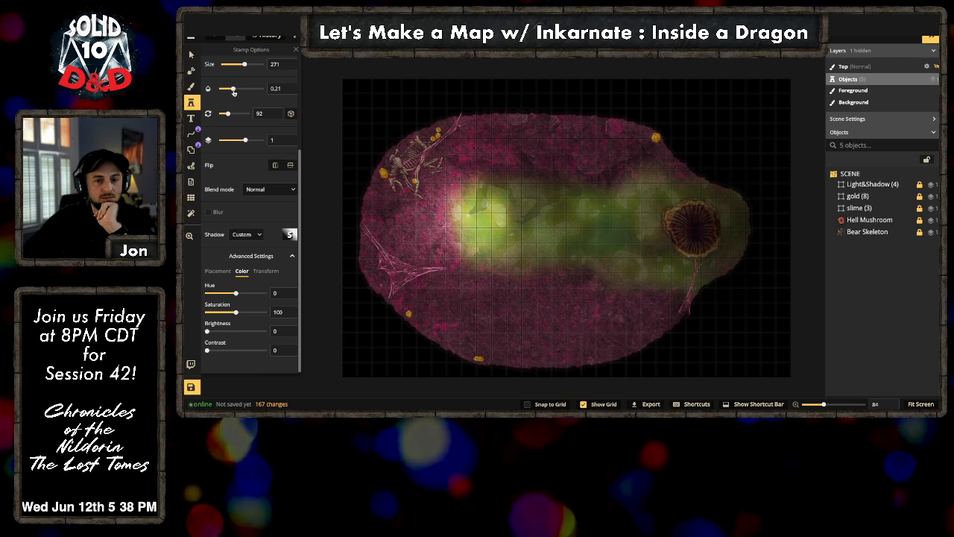
pyautogui.click(390, 207)
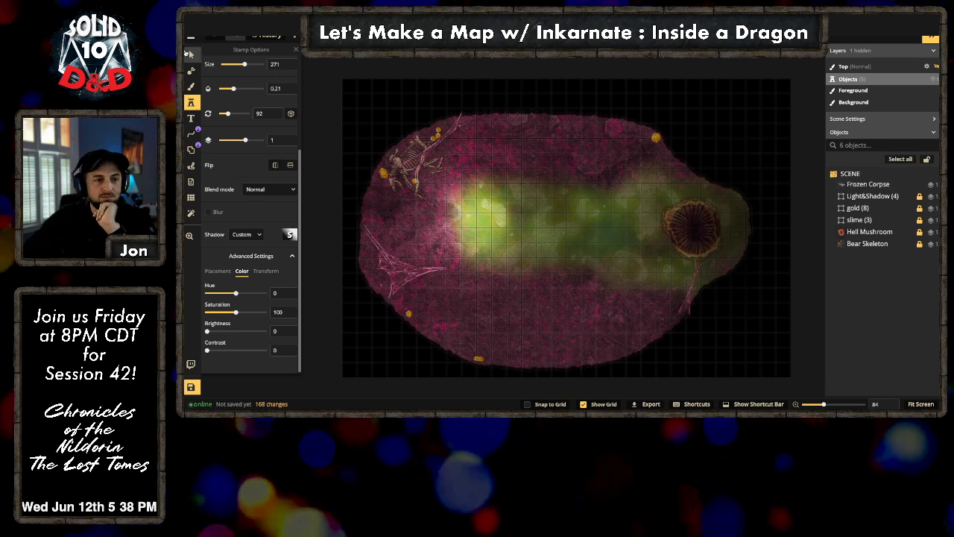
pyautogui.press('Escape')
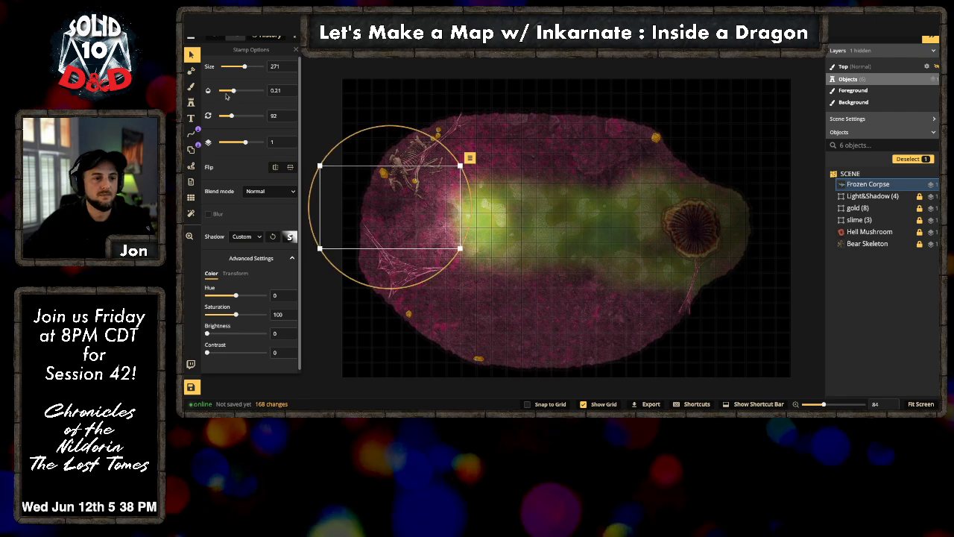
pyautogui.moveTo(232, 95); pyautogui.dragTo(237, 93)
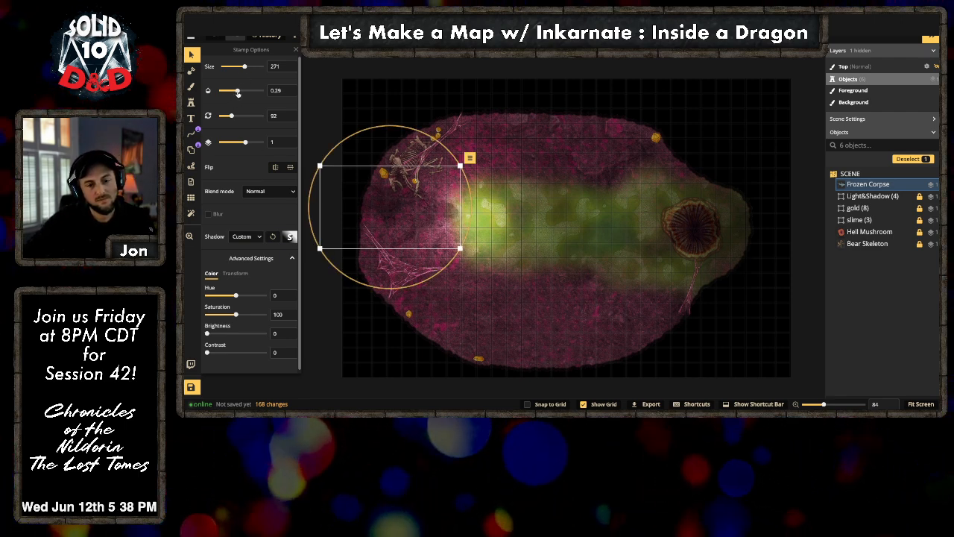
pyautogui.press('Escape')
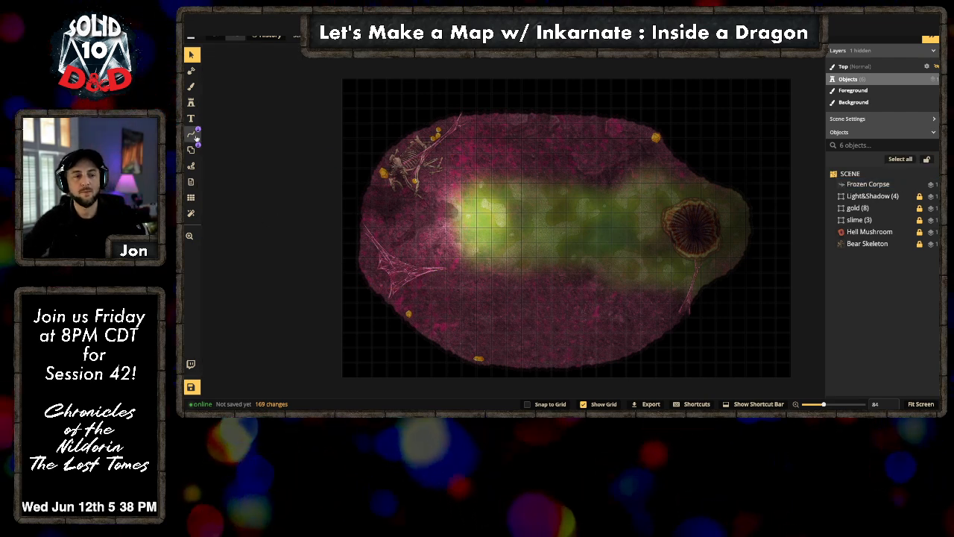
# Step: Search the stamp catalog for skeletons
pyautogui.click(191, 102)
pyautogui.click(212, 97)
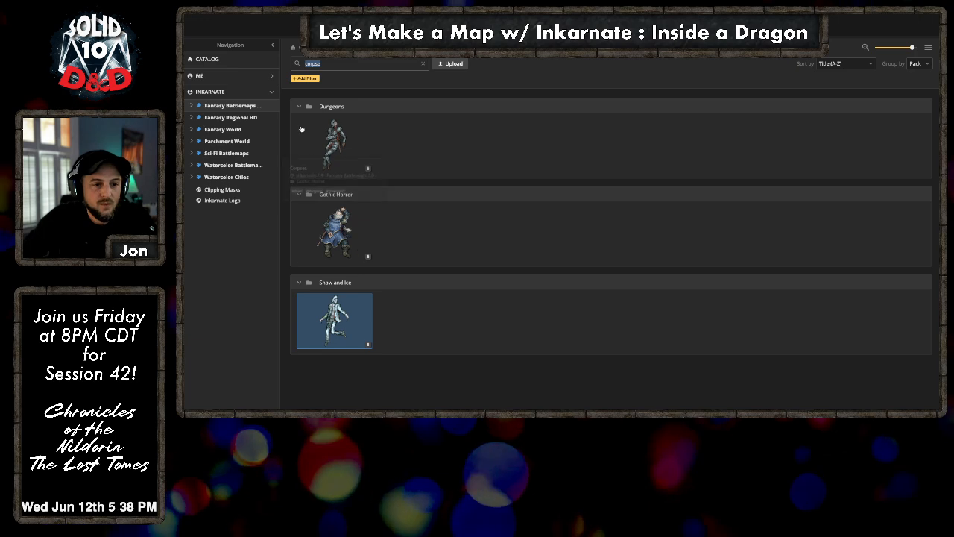
pyautogui.write('sk')
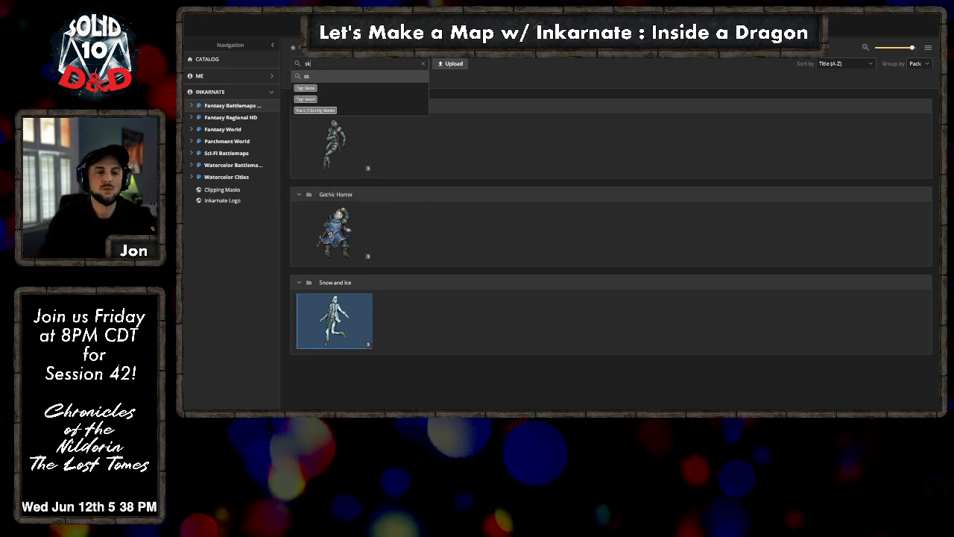
pyautogui.write('eletons')
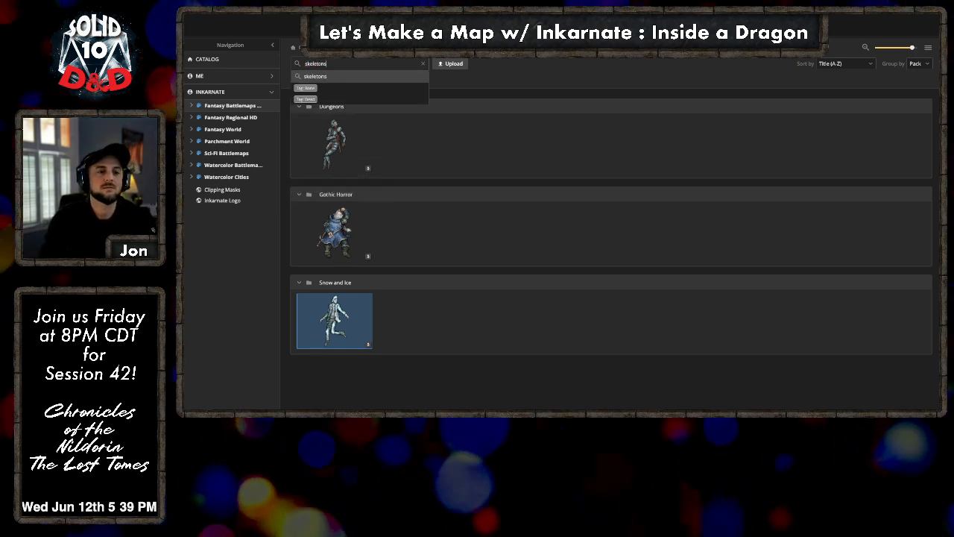
pyautogui.press('Return')
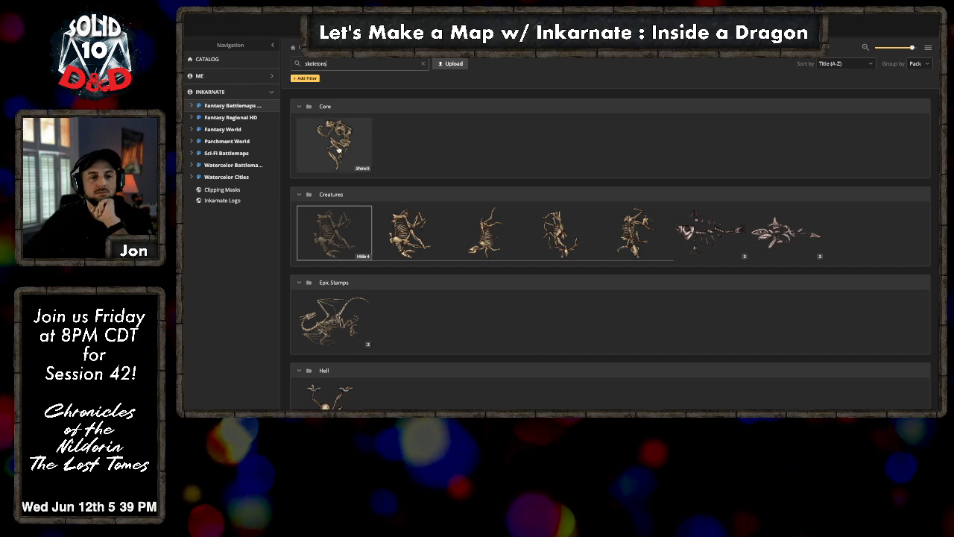
# Step: Choose the Core skeleton stamp and place it at size 79 beside the gold on the stomach's upper-right edge
pyautogui.click(819, 256)
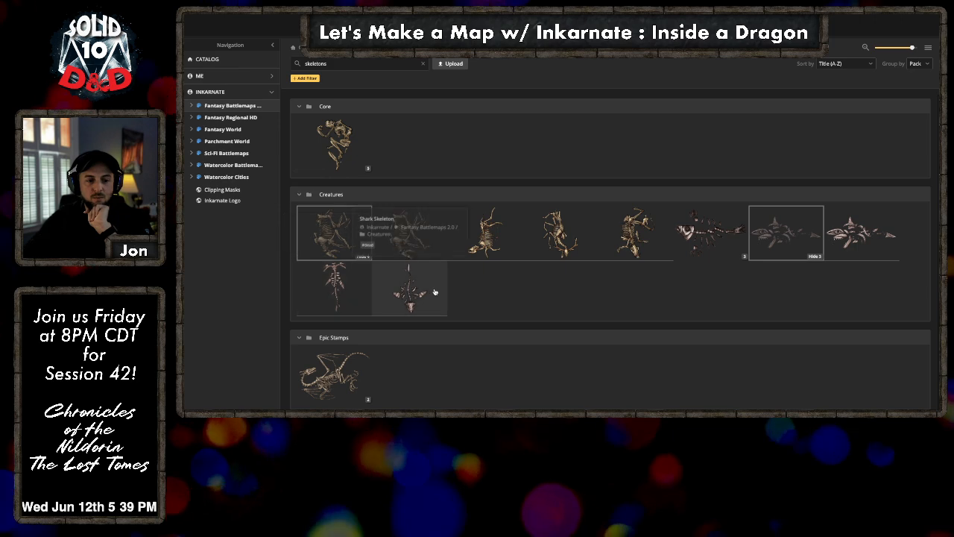
pyautogui.scroll(-2, 448, 294)
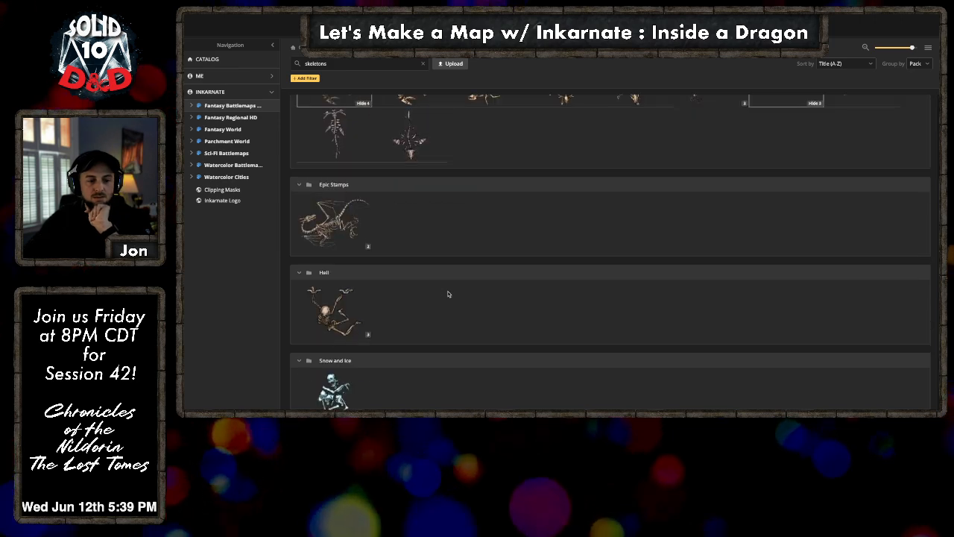
pyautogui.click(367, 246)
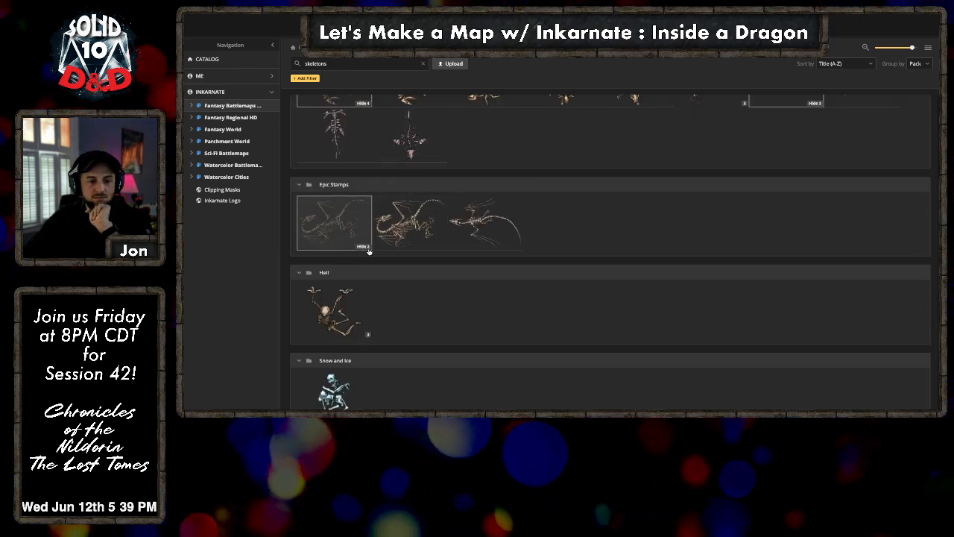
pyautogui.click(363, 246)
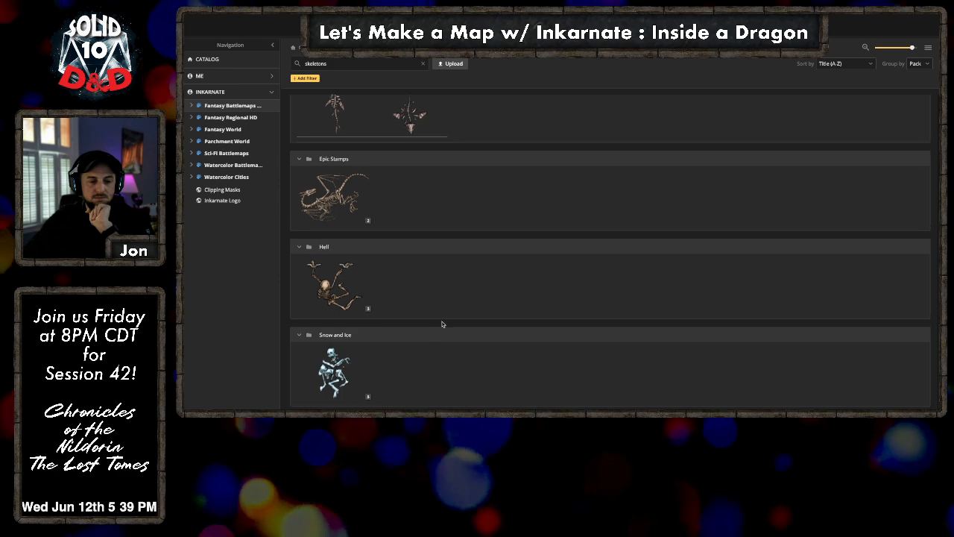
pyautogui.scroll(2, 483, 320)
pyautogui.click(334, 142)
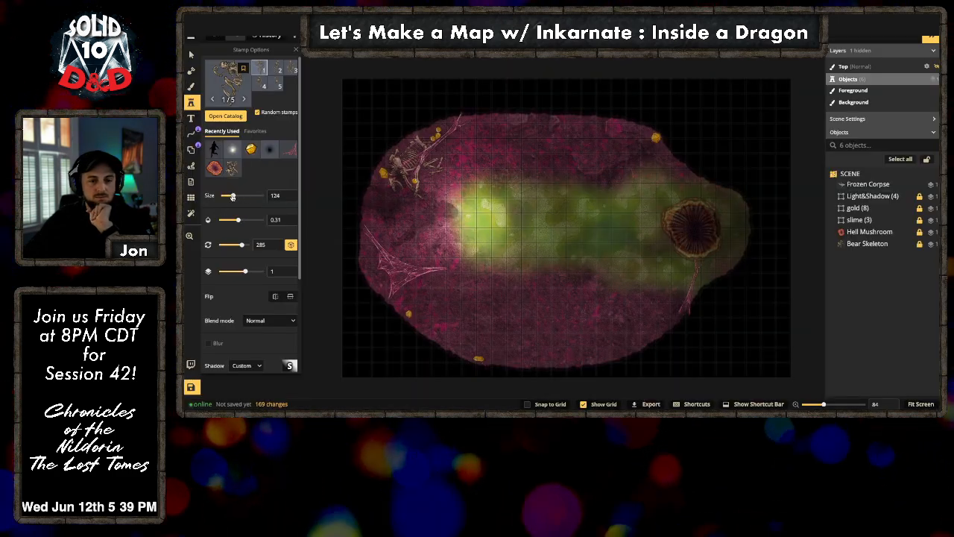
pyautogui.moveTo(233, 197); pyautogui.dragTo(229, 198)
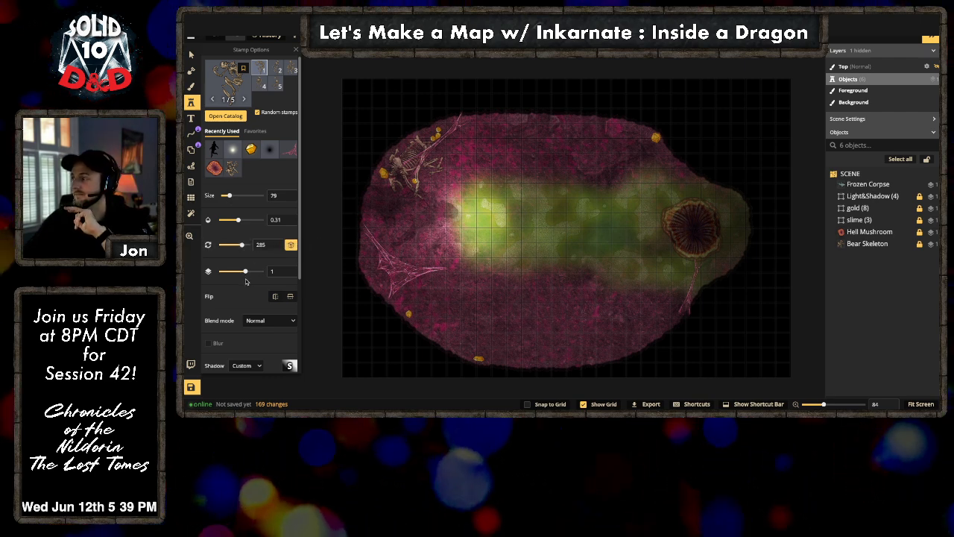
pyautogui.click(632, 134)
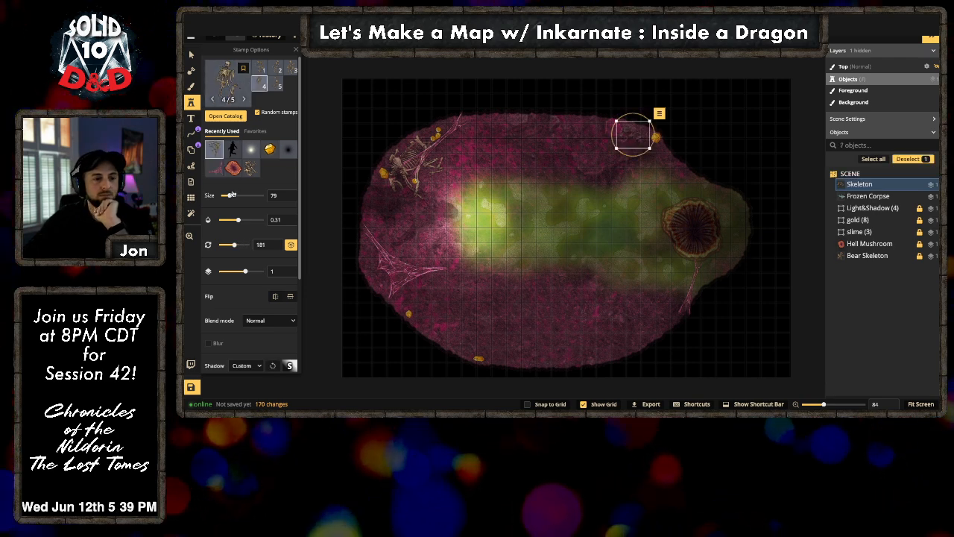
# Step: Place a size 79 Sewer Slime web over the small skeleton, then shift the skeleton slightly downward beneath it
pyautogui.click(215, 169)
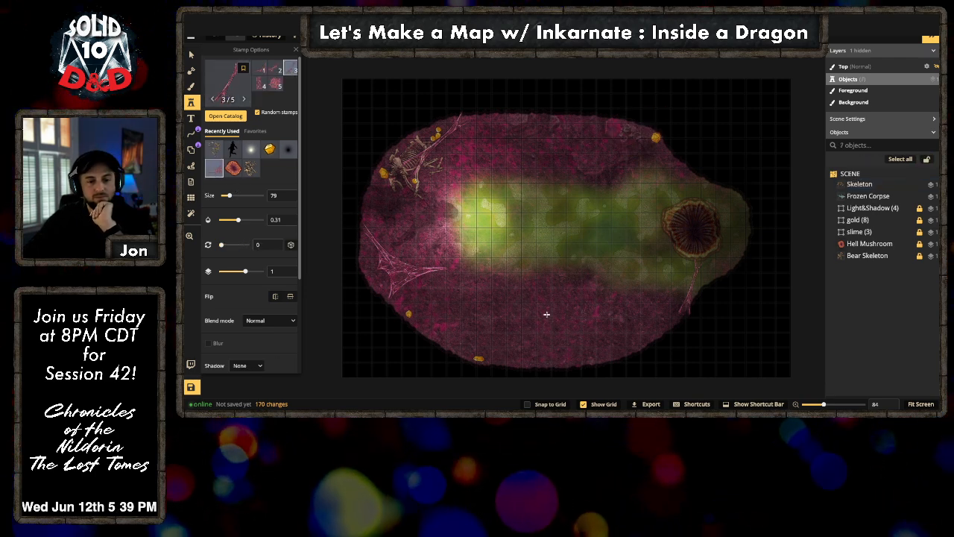
pyautogui.click(633, 136)
pyautogui.press('v')
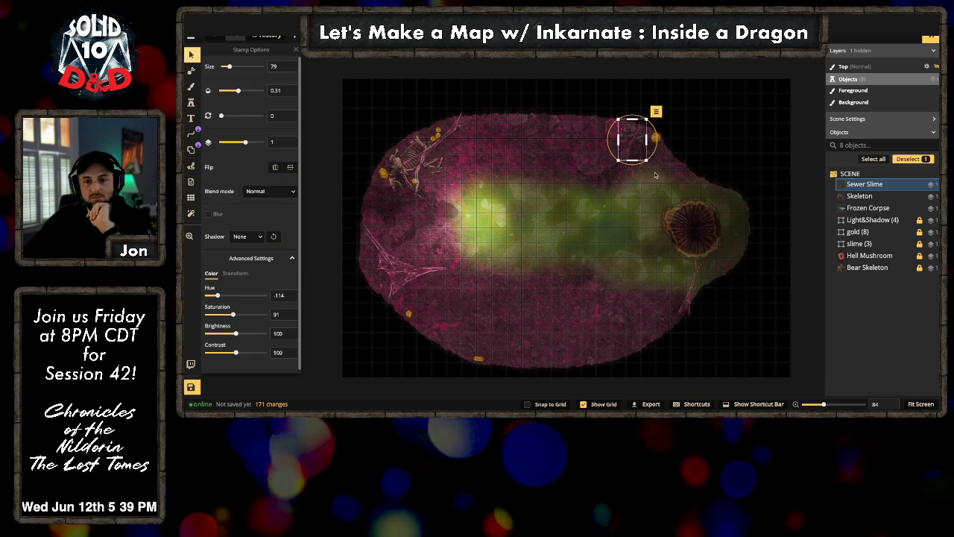
pyautogui.click(624, 131)
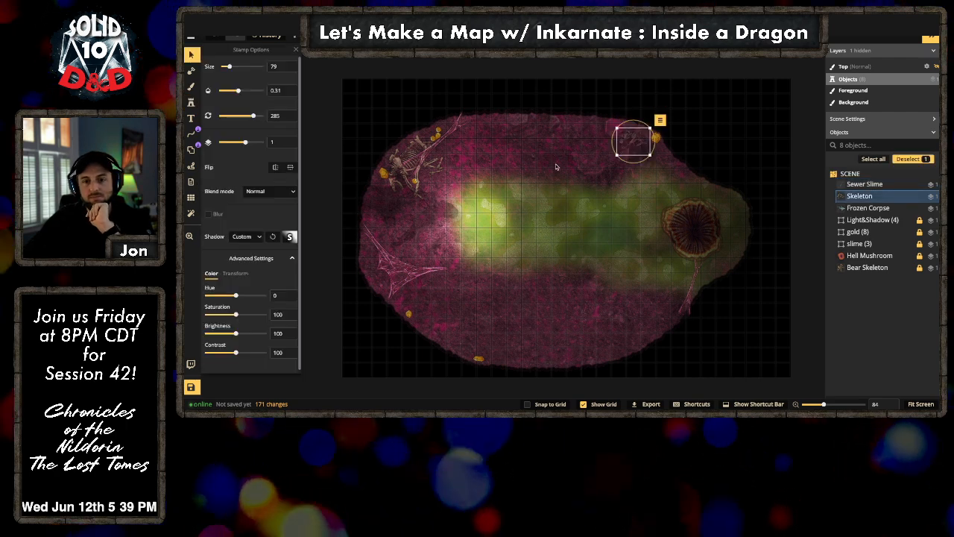
pyautogui.click(513, 227)
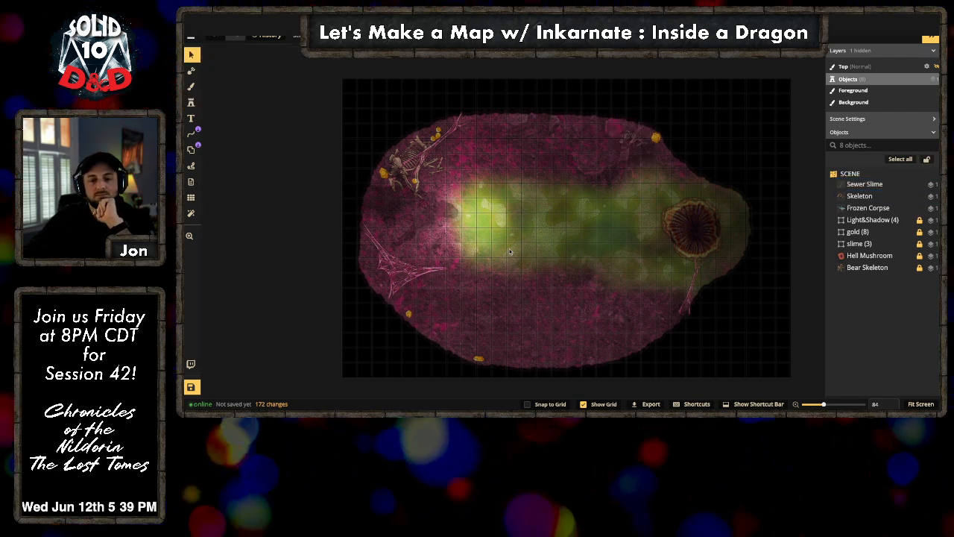
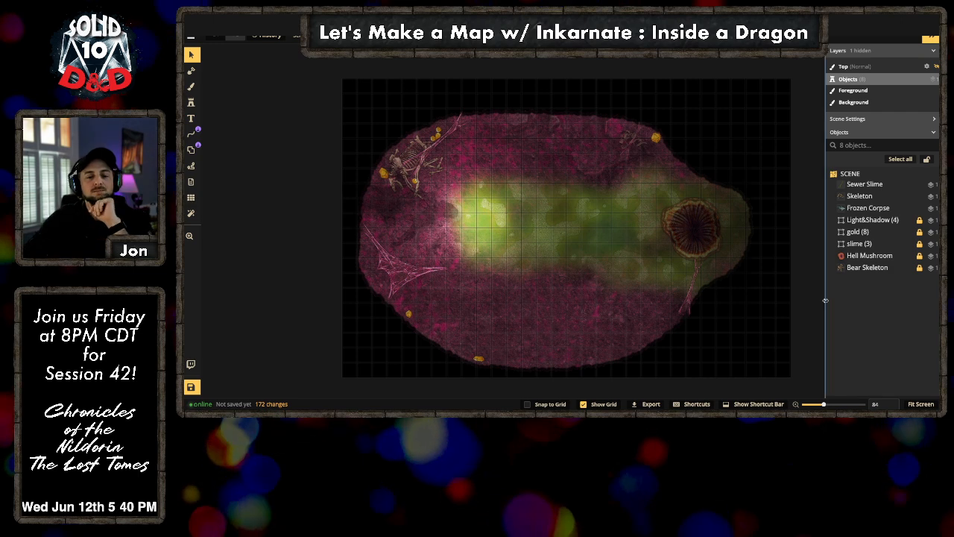
pyautogui.scroll(-3, 672, 351)
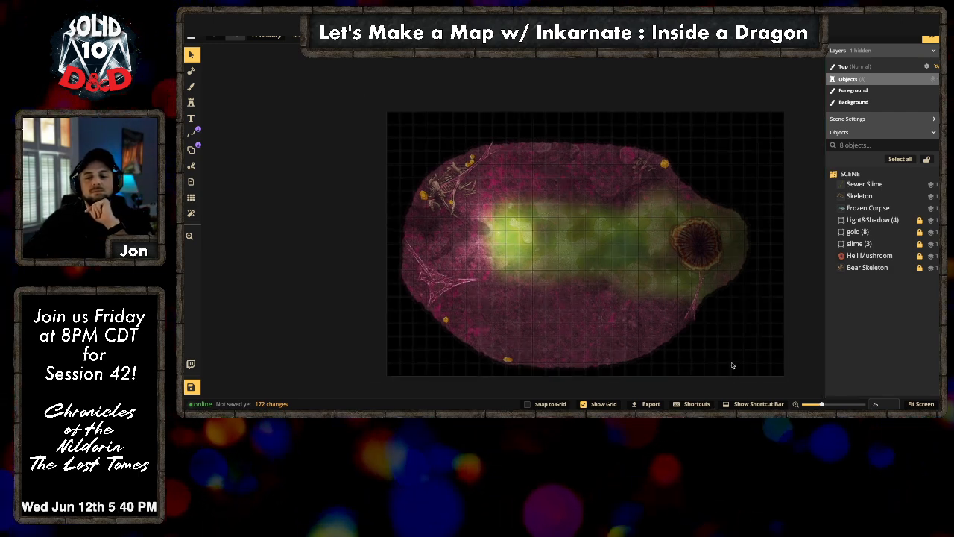
pyautogui.moveTo(646, 335); pyautogui.dragTo(645, 334)
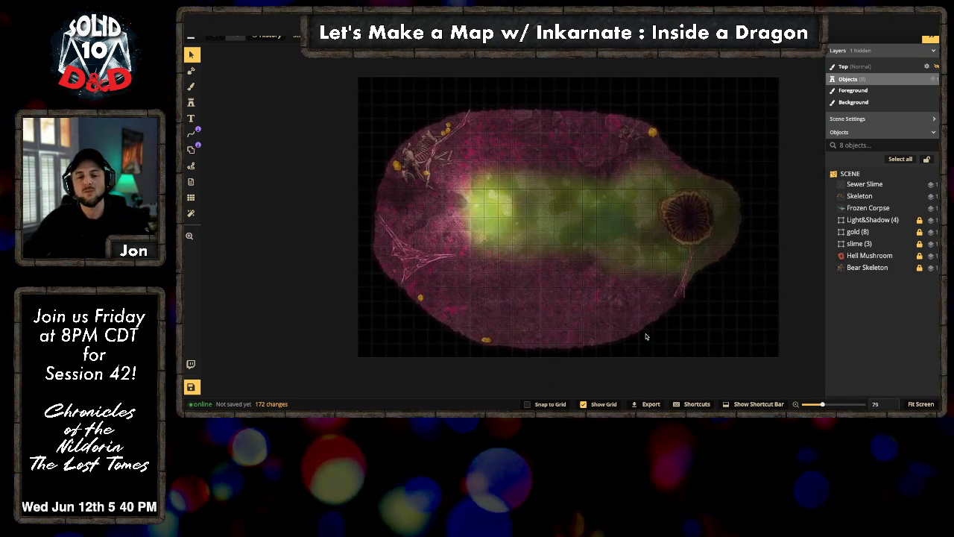
pyautogui.scroll(1, 612, 298)
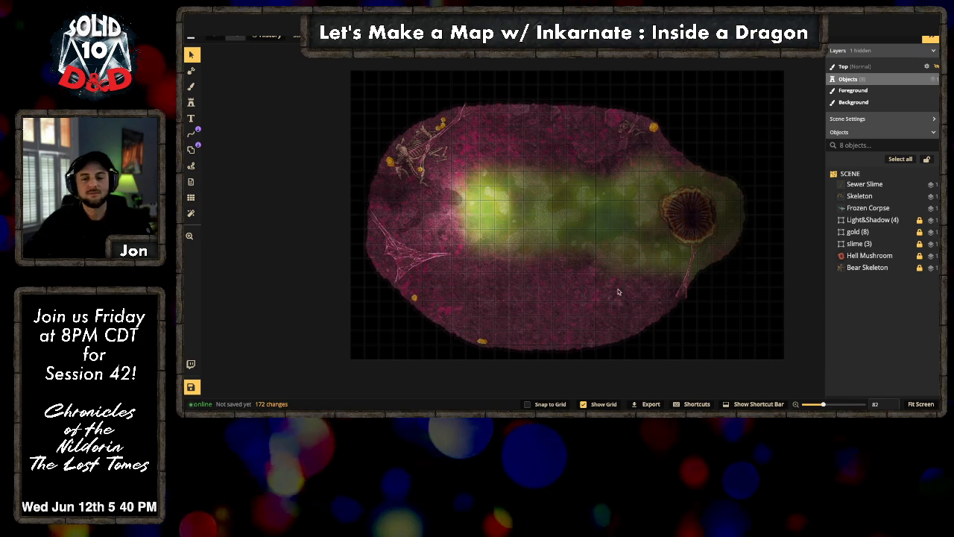
pyautogui.moveTo(619, 299); pyautogui.dragTo(613, 297)
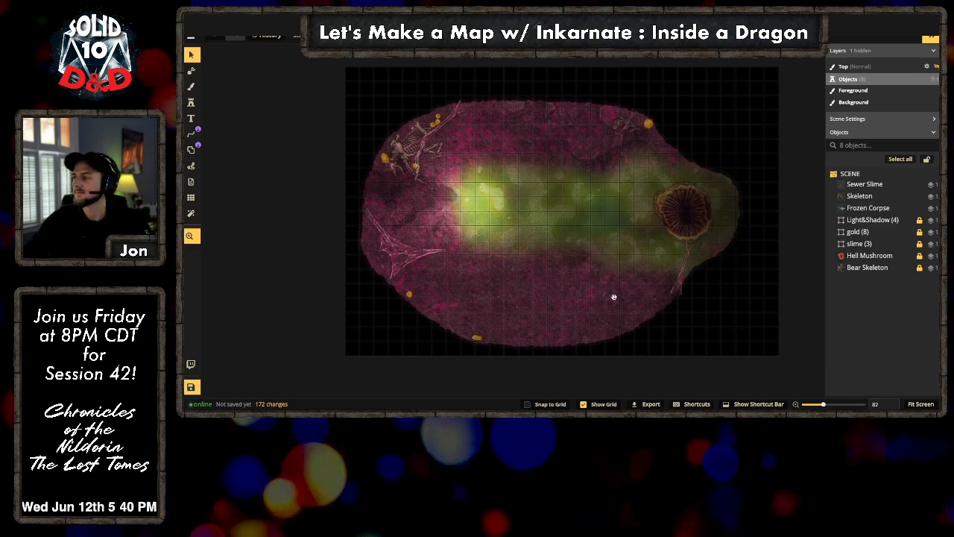
# Step: Clear the stamp catalog search and browse the Camp, Castle, Core and Creatures stamps for further objects to add
pyautogui.click(192, 103)
pyautogui.click(226, 115)
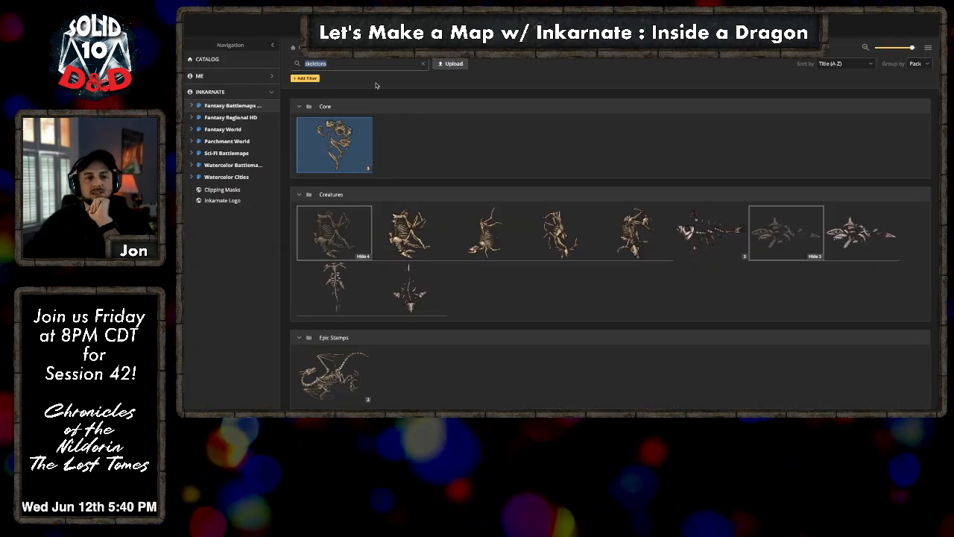
pyautogui.click(423, 64)
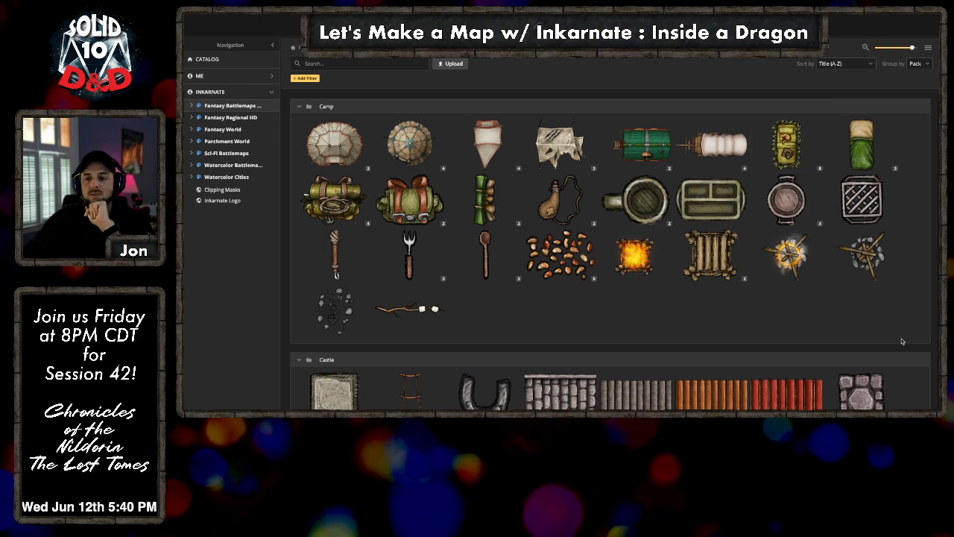
pyautogui.scroll(-5, 816, 309)
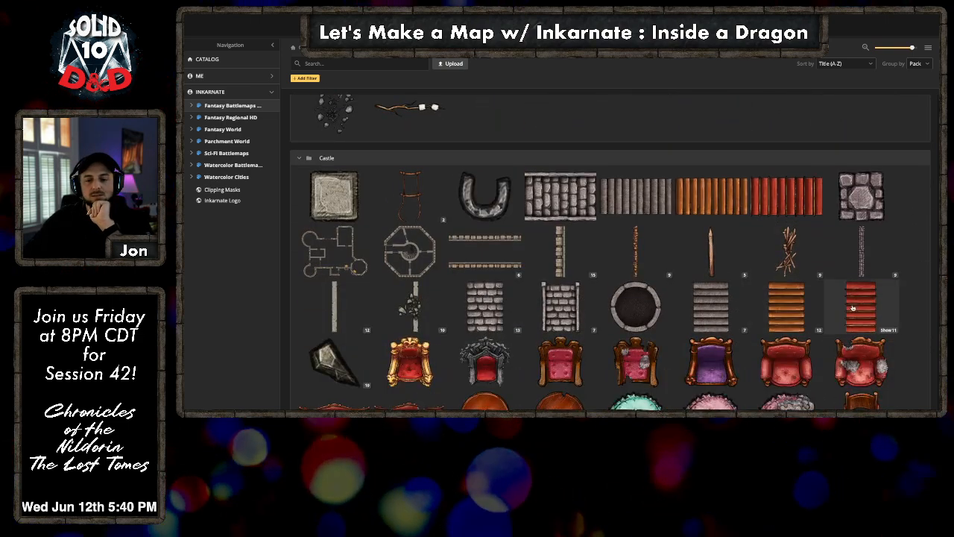
pyautogui.scroll(-5, 857, 305)
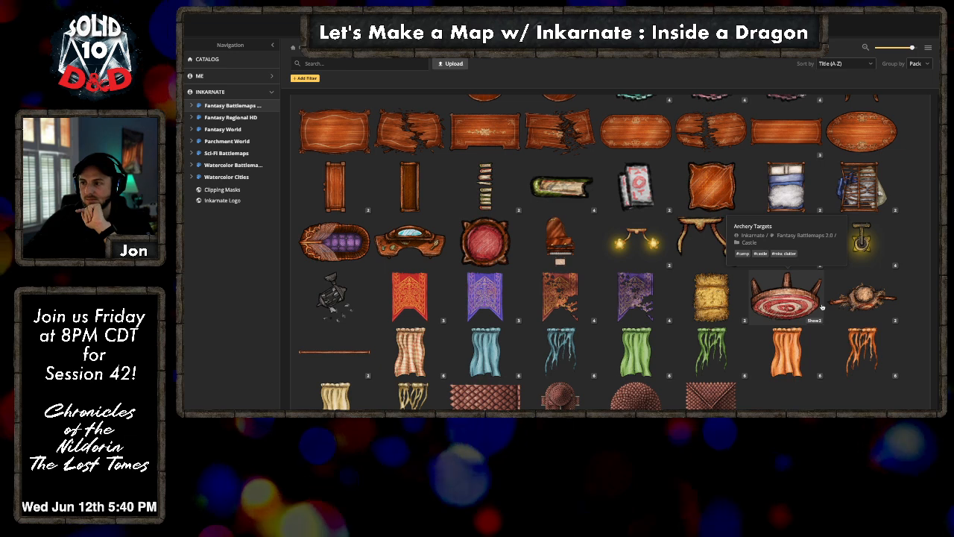
pyautogui.scroll(-1, 823, 307)
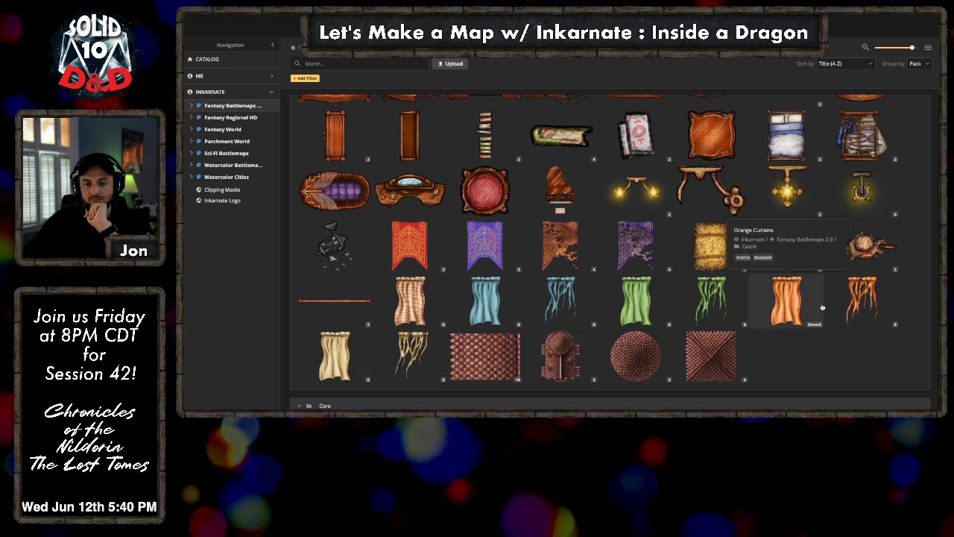
pyautogui.scroll(-3, 823, 307)
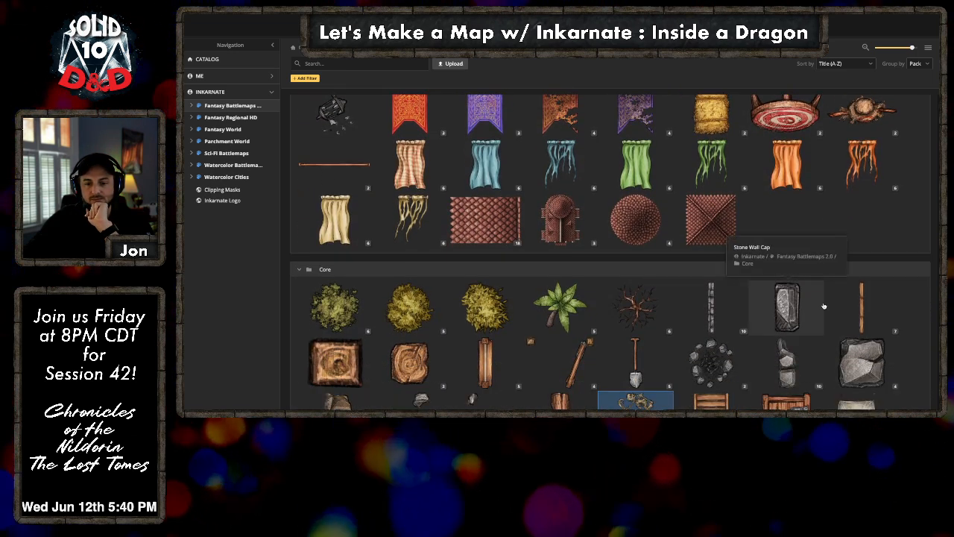
pyautogui.scroll(-3, 824, 306)
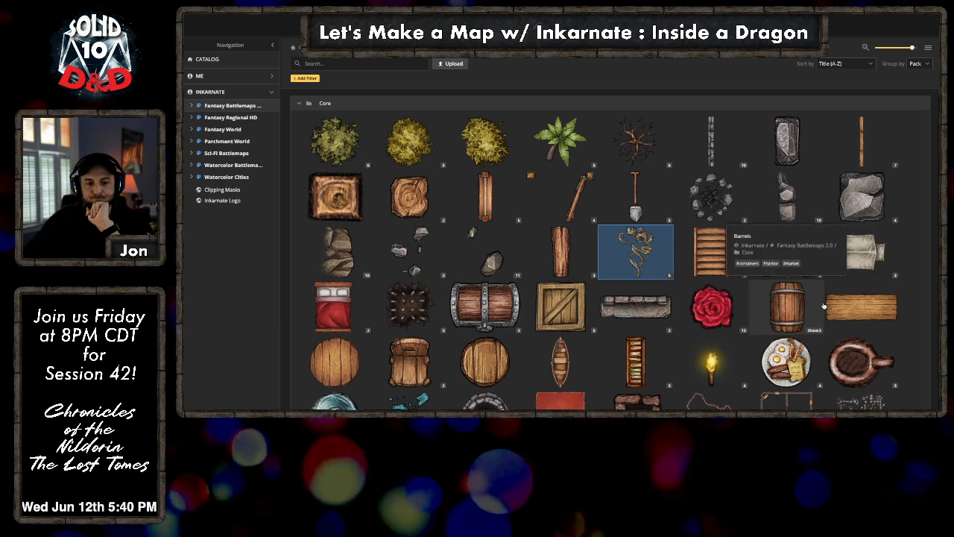
pyautogui.scroll(-5, 824, 306)
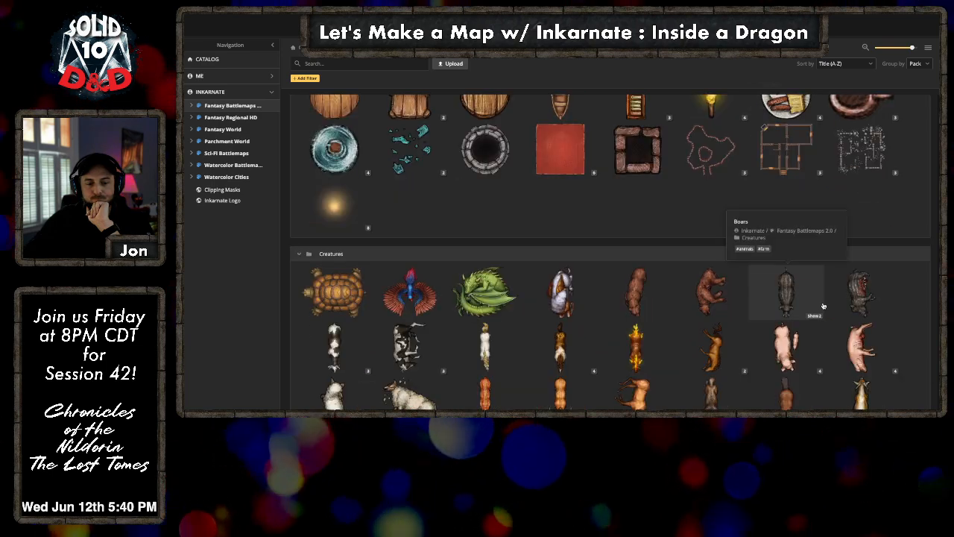
pyautogui.scroll(3, 823, 306)
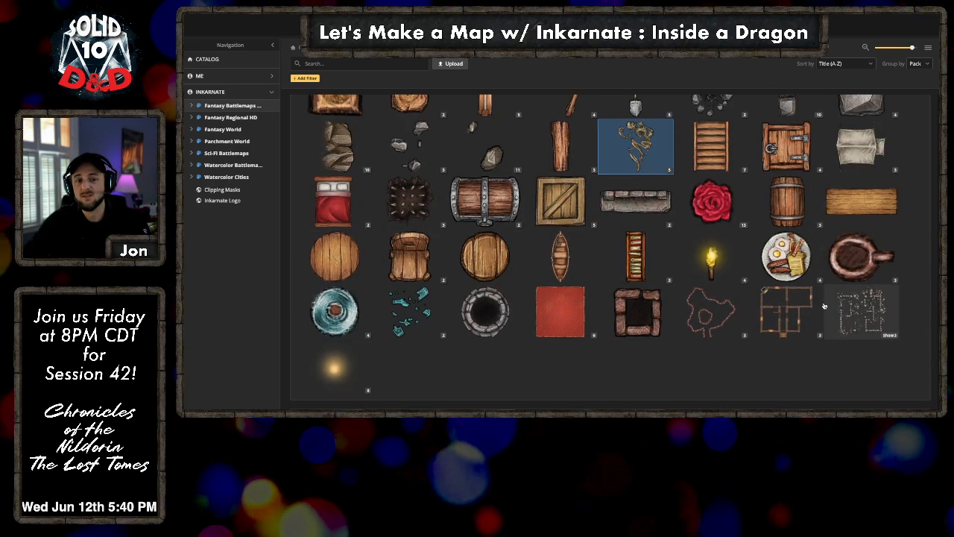
pyautogui.scroll(4, 823, 308)
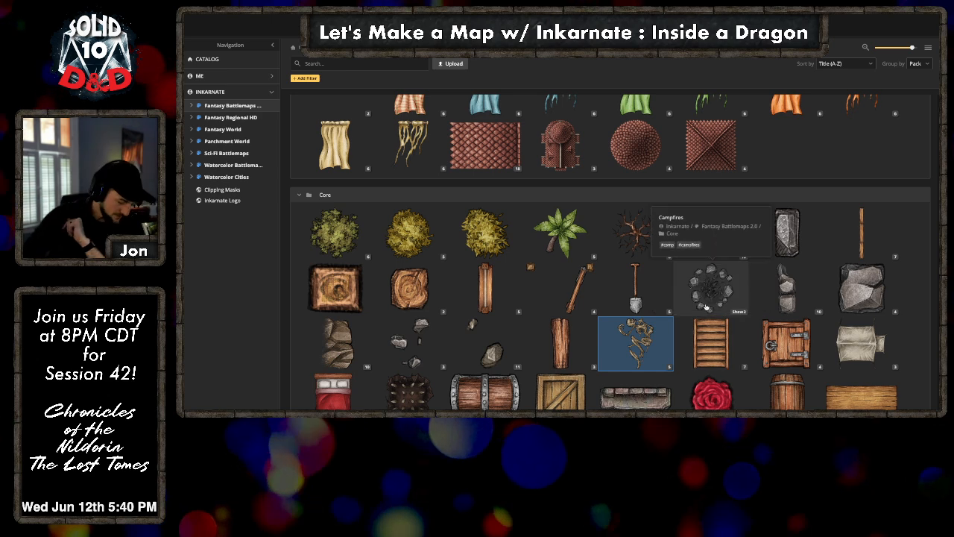
pyautogui.scroll(-1, 709, 306)
pyautogui.scroll(-2, 709, 306)
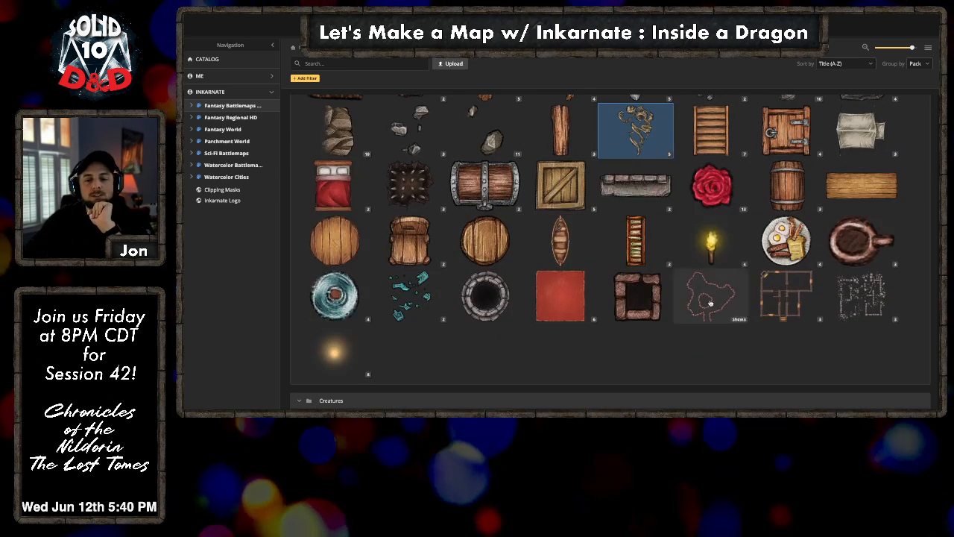
pyautogui.scroll(-3, 693, 335)
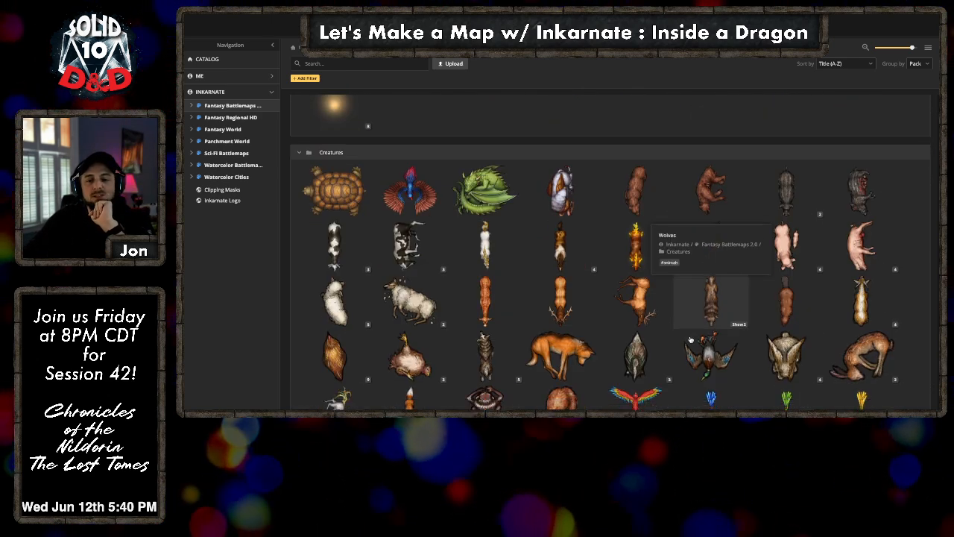
pyautogui.scroll(-1, 690, 340)
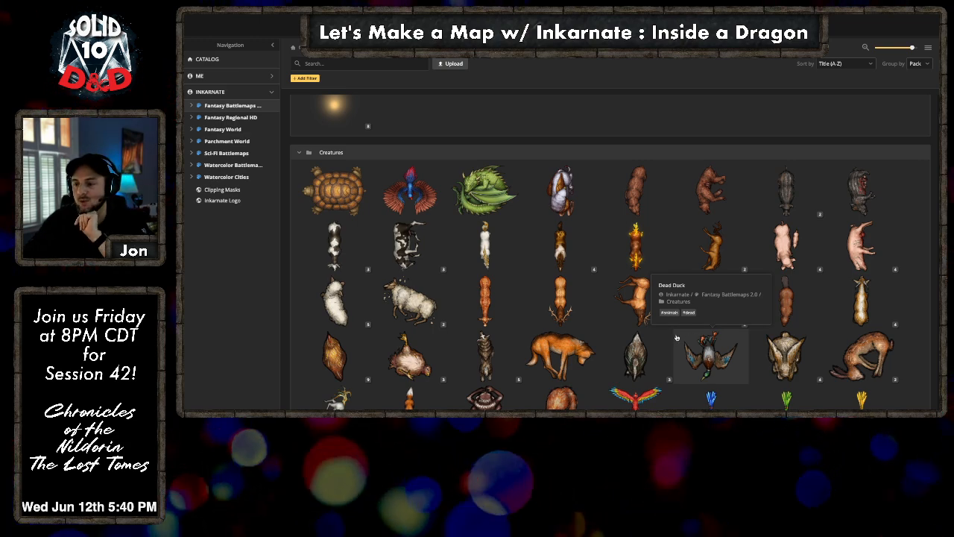
pyautogui.scroll(2, 678, 327)
pyautogui.scroll(4, 678, 324)
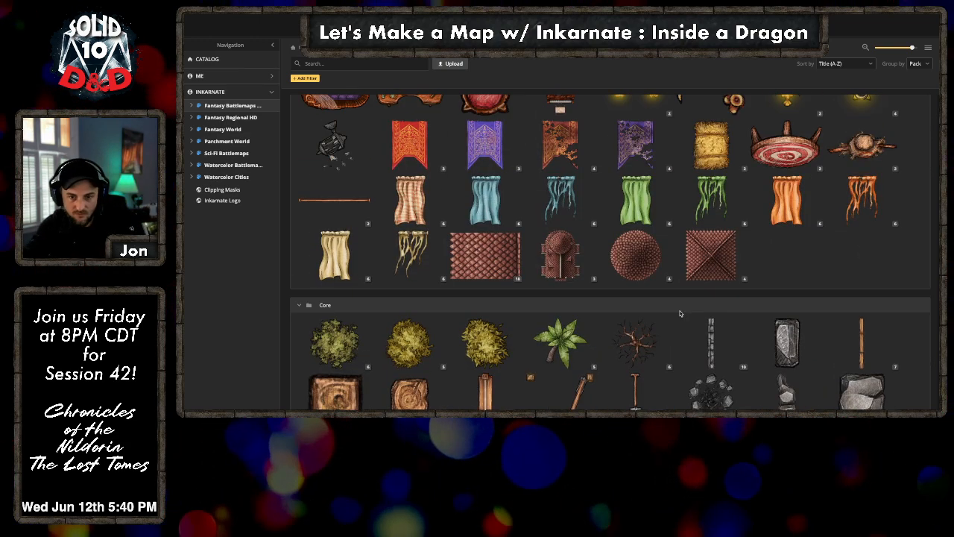
pyautogui.scroll(8, 680, 313)
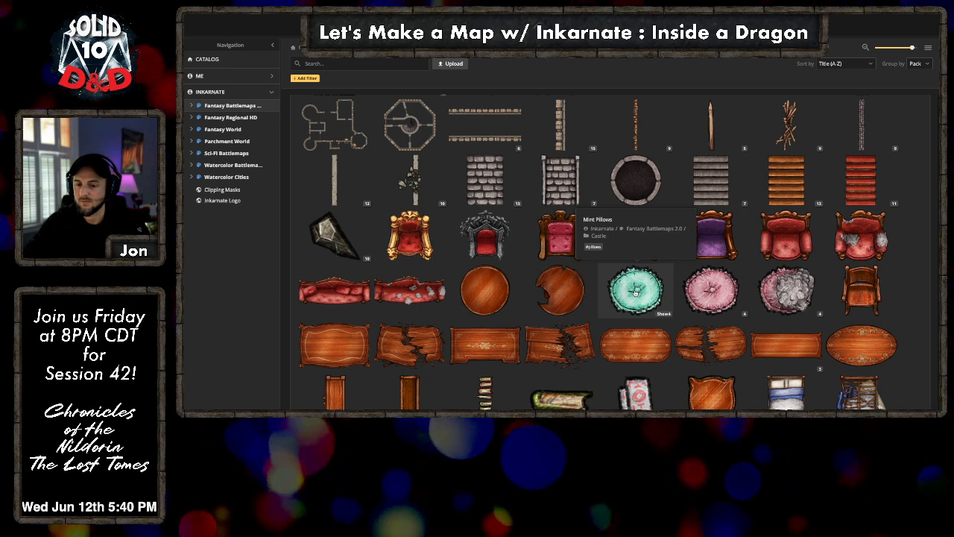
# Step: Choose the round Mint Pillows stamp from the Castle pack and set its size to 104 and opacity to 0.38
pyautogui.click(659, 315)
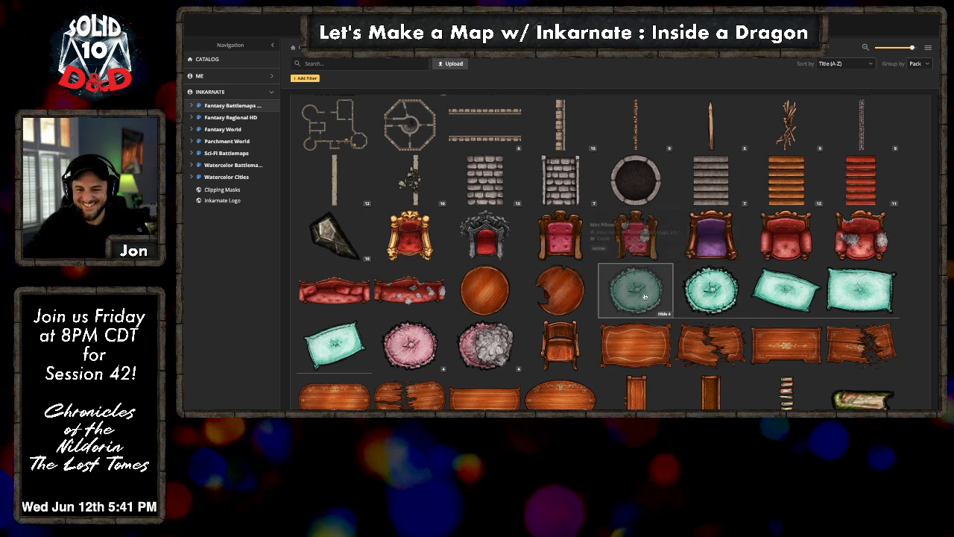
pyautogui.click(630, 300)
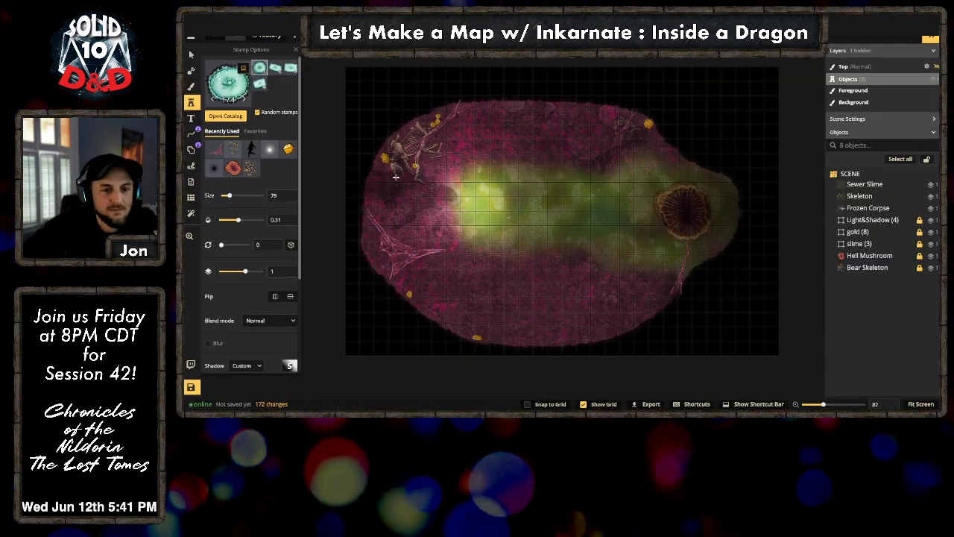
pyautogui.click(232, 197)
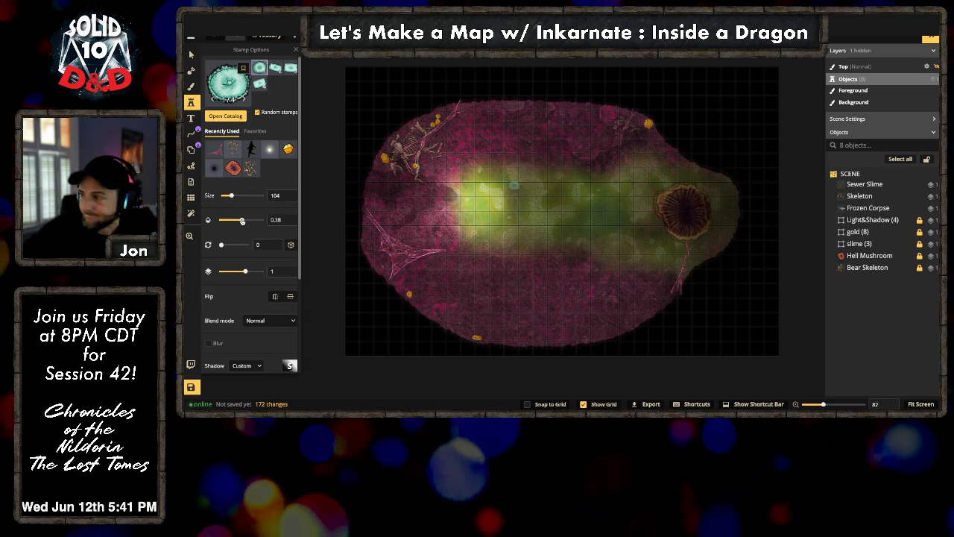
# Step: Reopen the stamp catalog and look through the Camp, Castle and Core stamps for another object to add
pyautogui.click(224, 115)
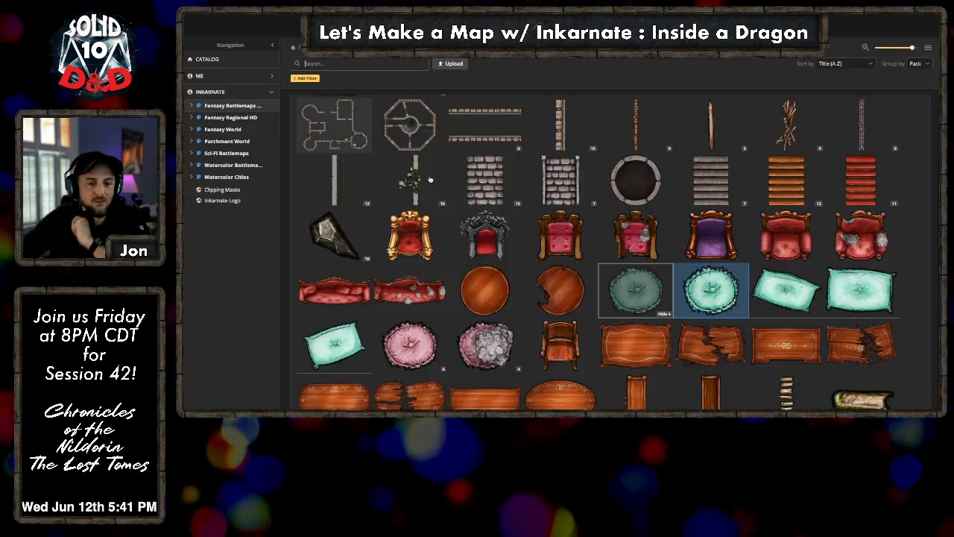
pyautogui.scroll(-3, 580, 259)
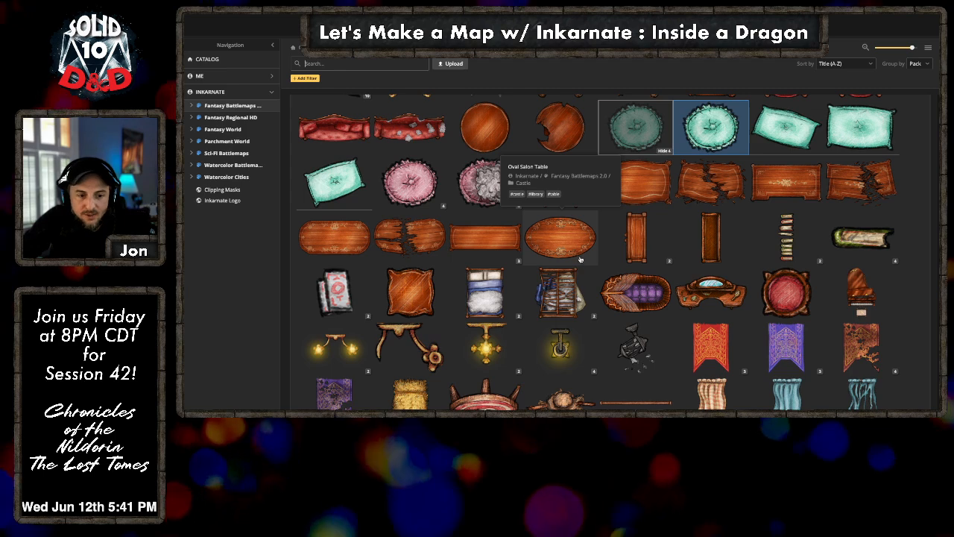
pyautogui.scroll(2, 580, 260)
pyautogui.scroll(5, 589, 255)
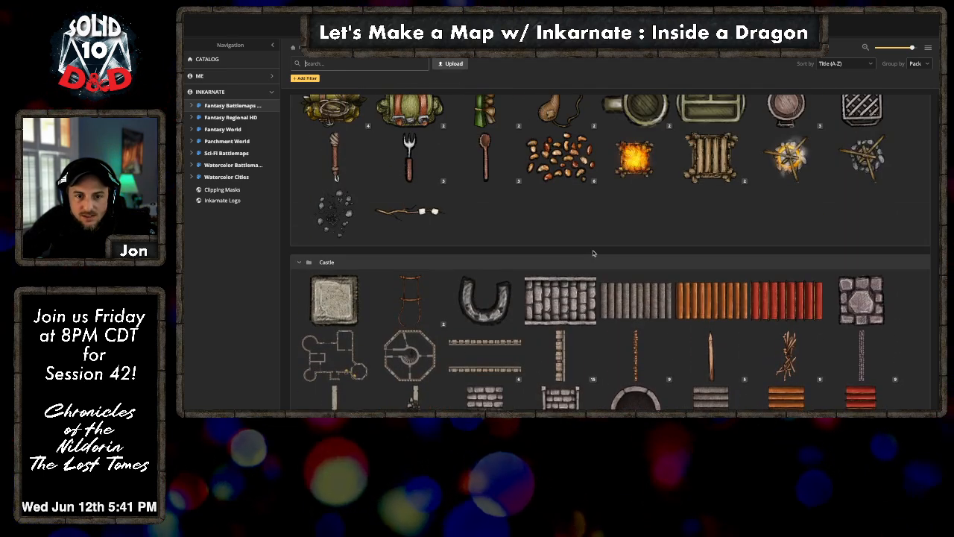
pyautogui.scroll(1, 594, 255)
pyautogui.scroll(-3, 595, 259)
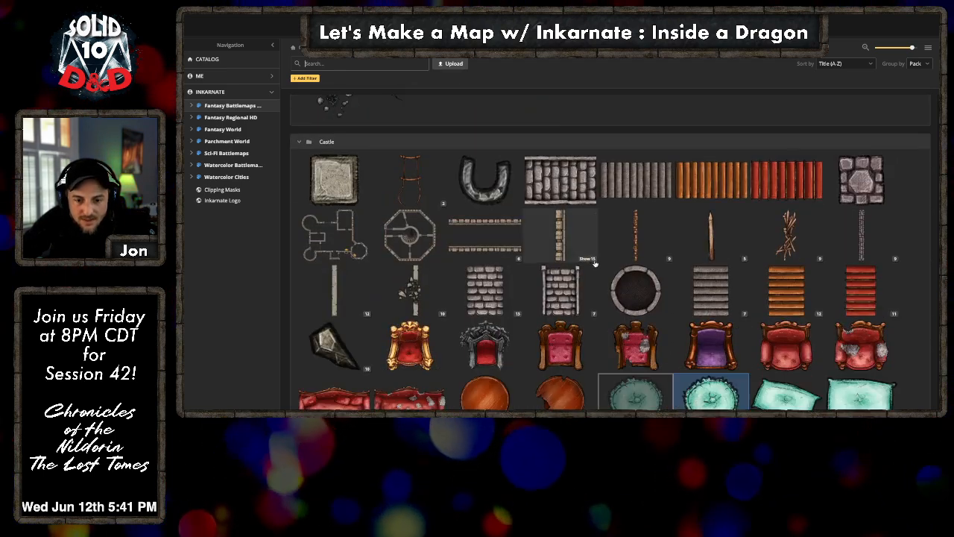
pyautogui.scroll(-5, 595, 260)
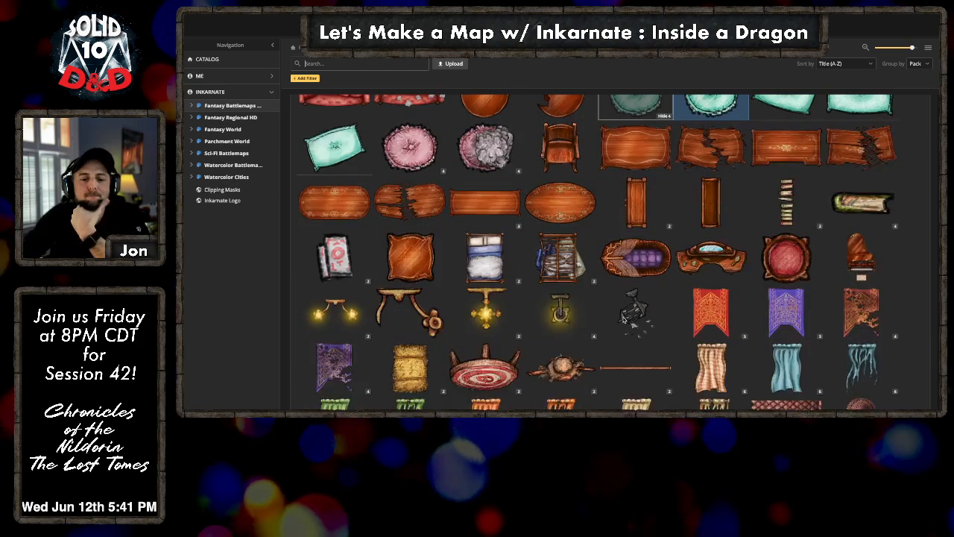
pyautogui.scroll(-2, 623, 319)
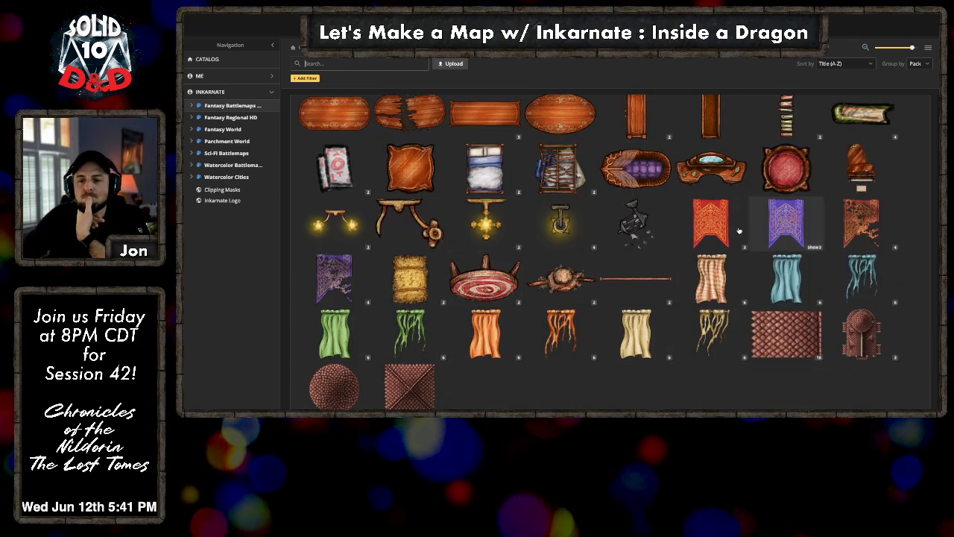
pyautogui.scroll(-6, 671, 298)
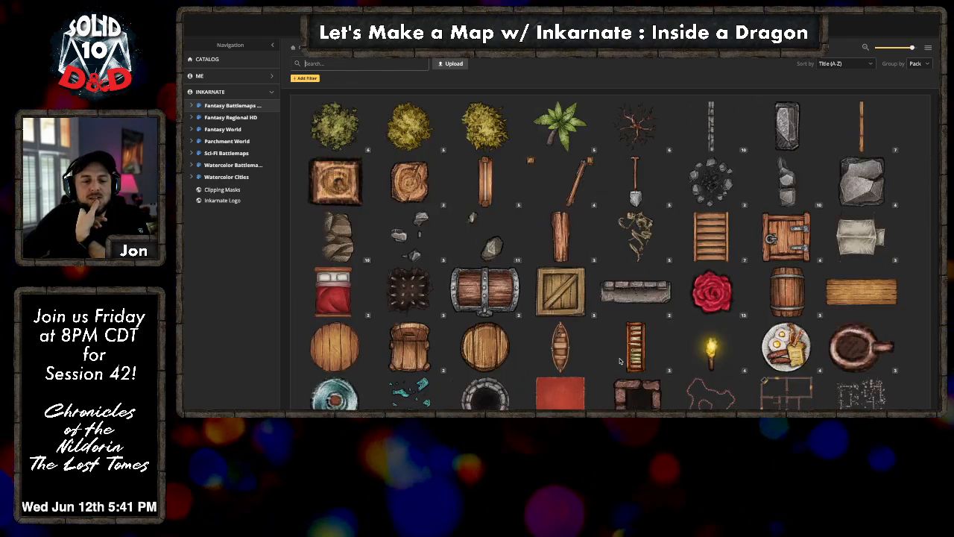
pyautogui.scroll(-1, 620, 362)
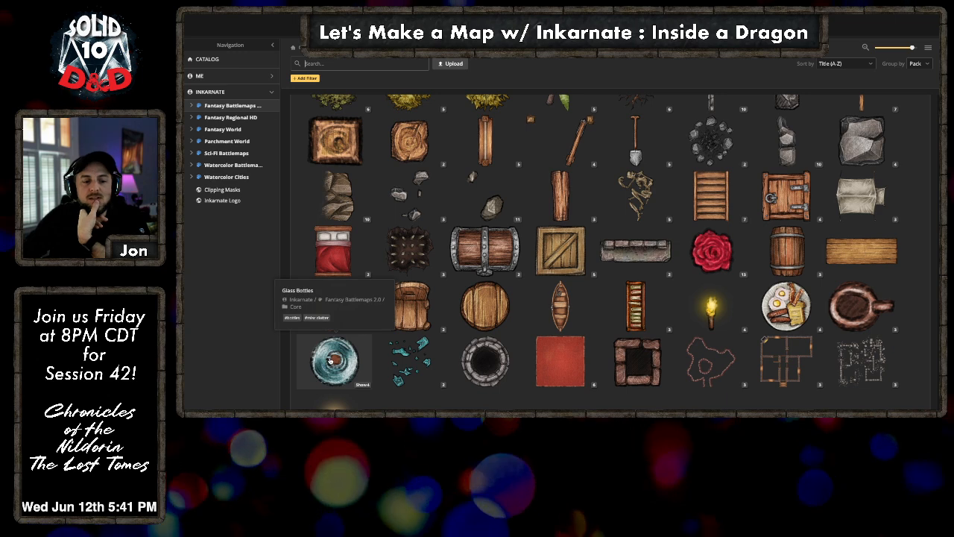
# Step: Expand the Glass Bottles variants in the Core pack, enlarge the catalog previews and choose the second round bottle stamp
pyautogui.click(362, 385)
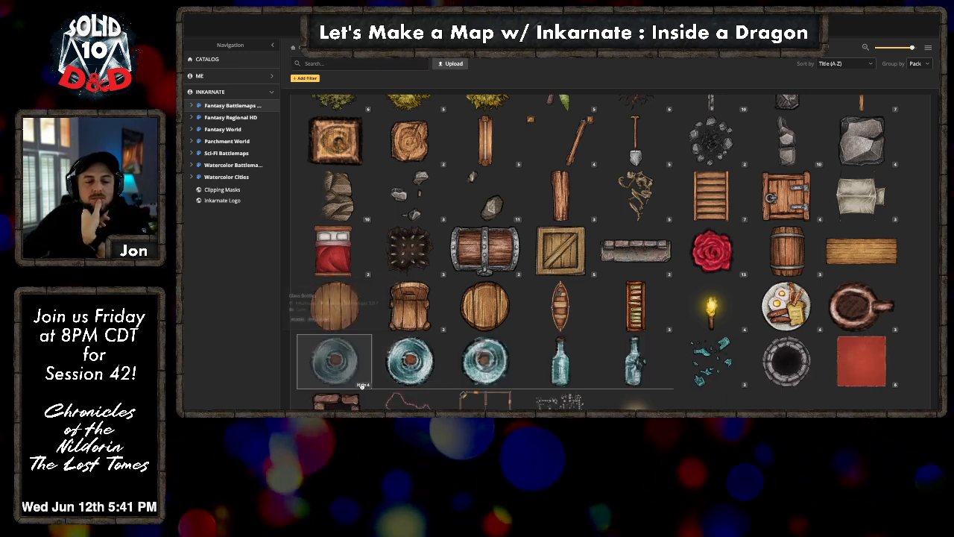
pyautogui.scroll(-1, 363, 301)
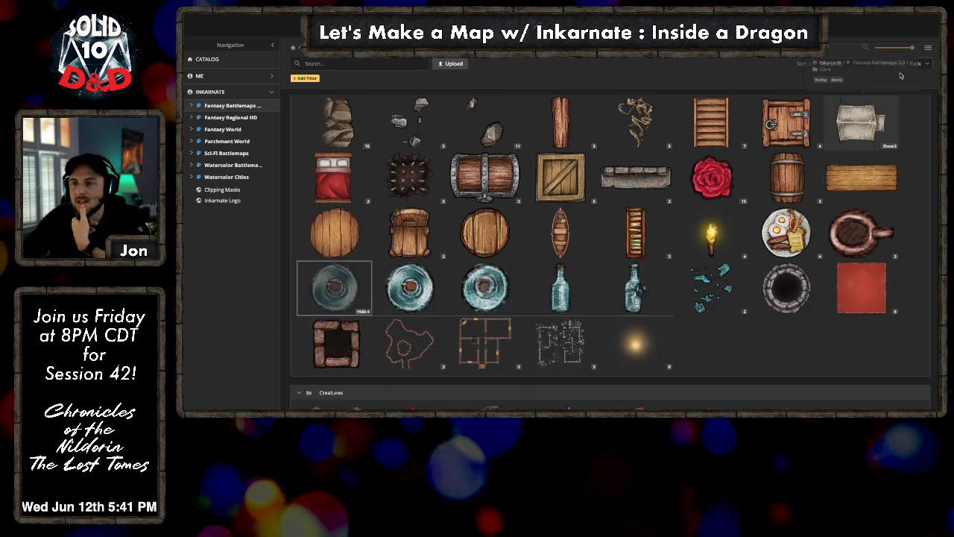
pyautogui.moveTo(911, 47); pyautogui.dragTo(917, 48)
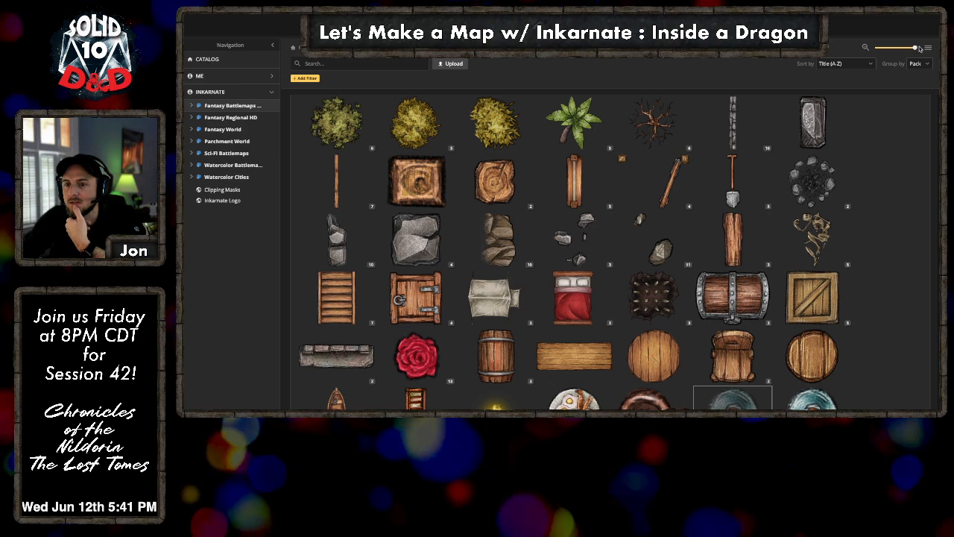
pyautogui.scroll(-15, 475, 256)
pyautogui.scroll(8, 453, 258)
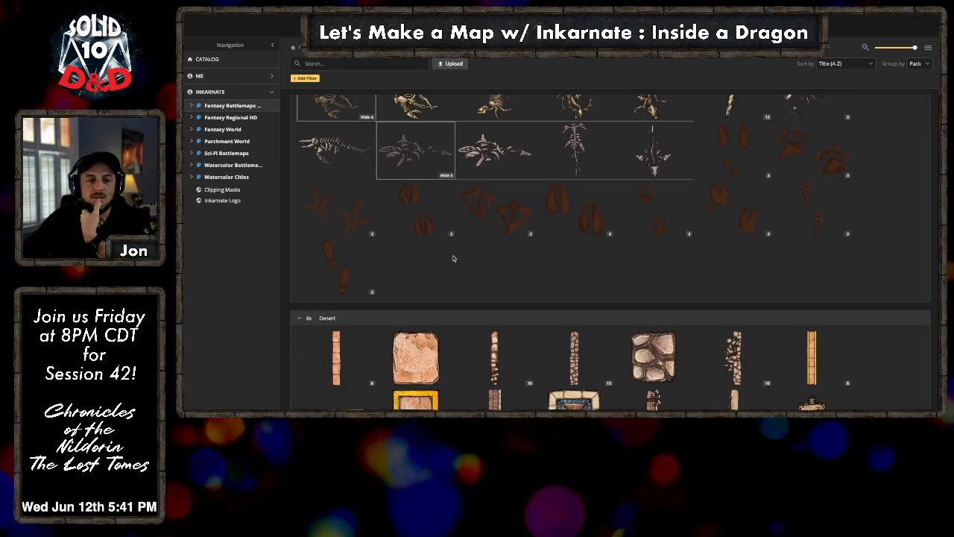
pyautogui.scroll(5, 453, 259)
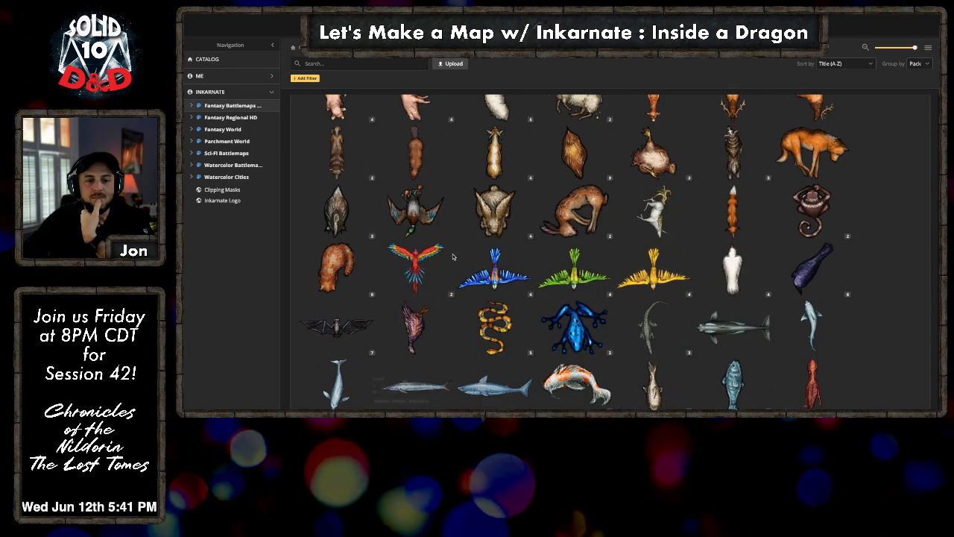
pyautogui.scroll(5, 447, 254)
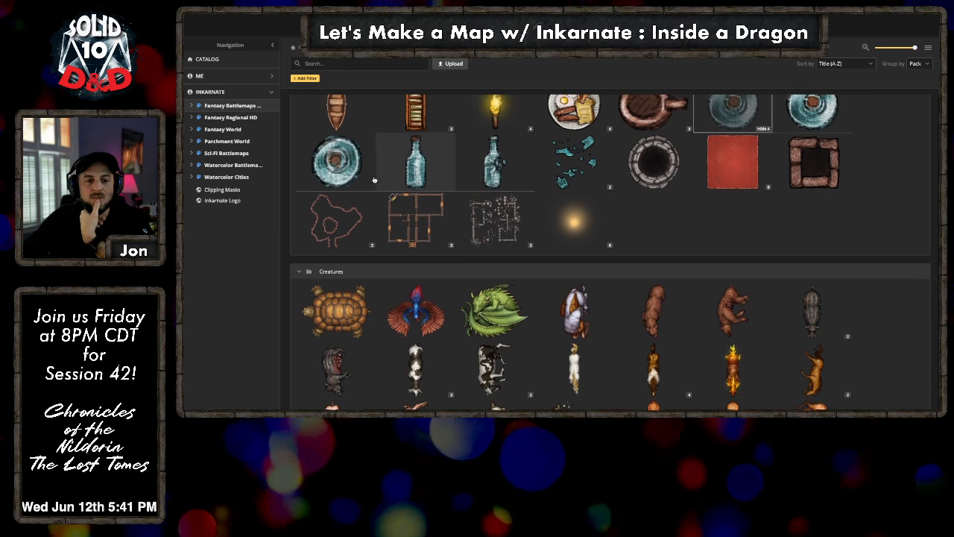
pyautogui.click(353, 177)
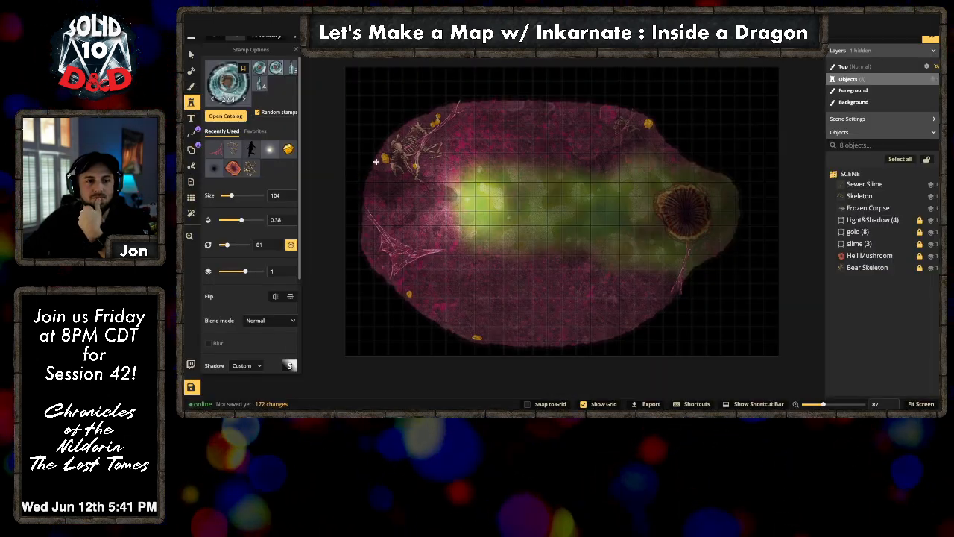
# Step: Place a bottle stamp beside the gold at the stomach's lower edge and browse the stamp catalog
pyautogui.click(468, 333)
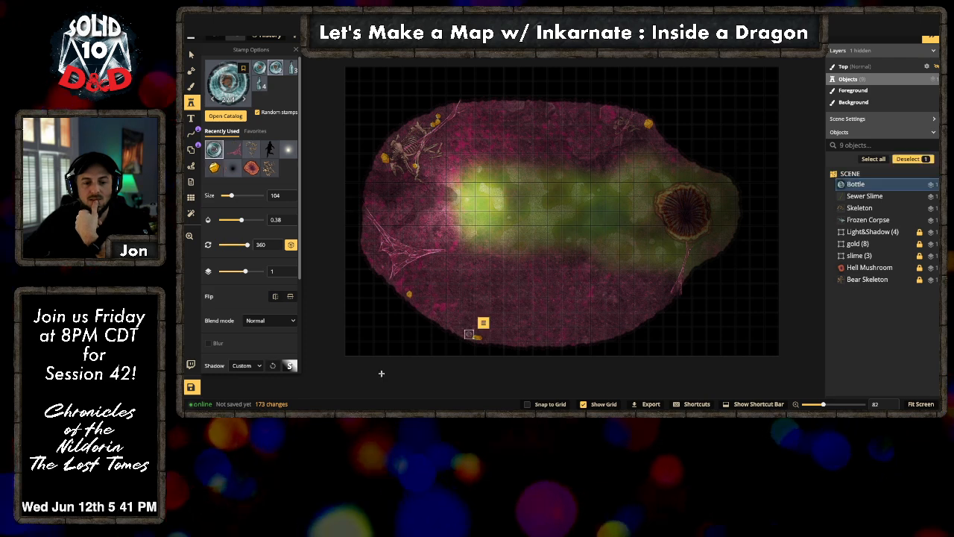
pyautogui.click(242, 98)
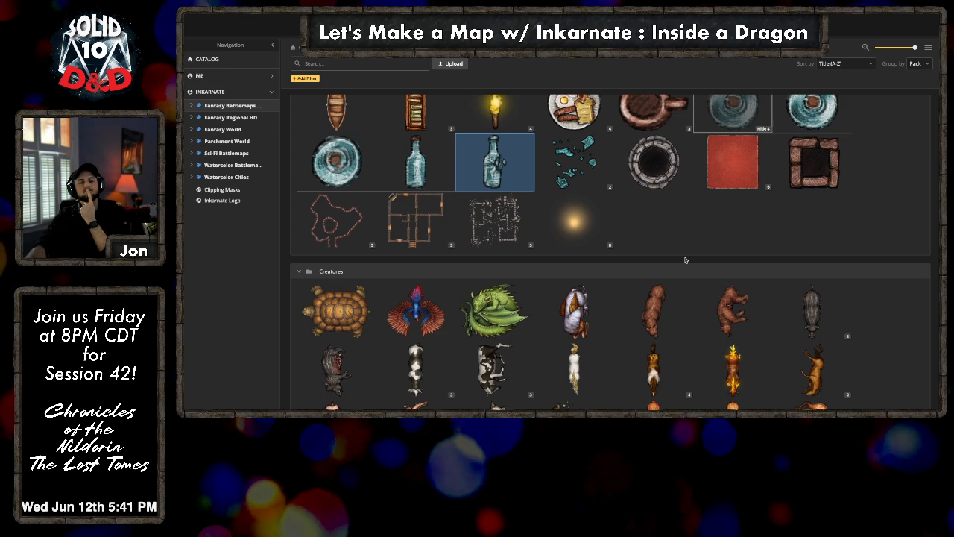
pyautogui.scroll(-2, 686, 261)
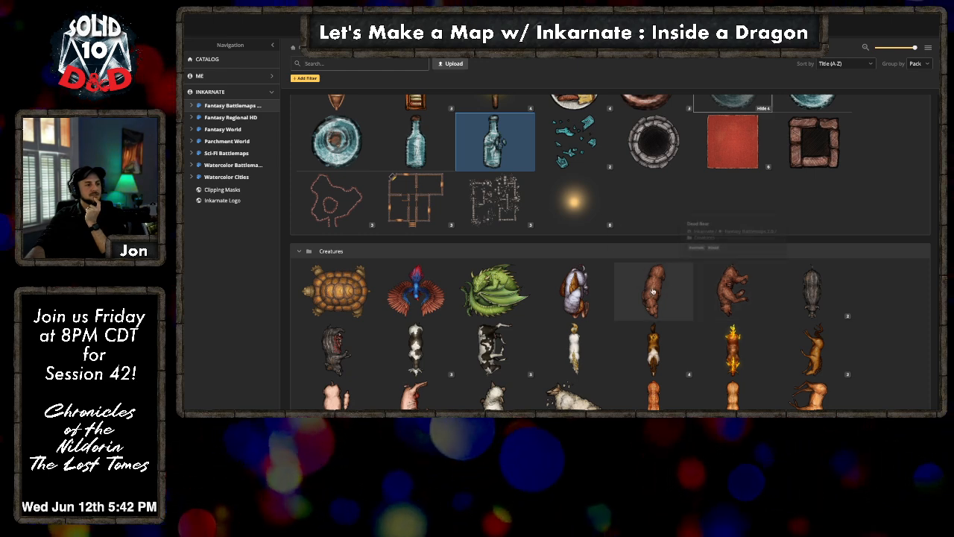
pyautogui.scroll(-1, 668, 285)
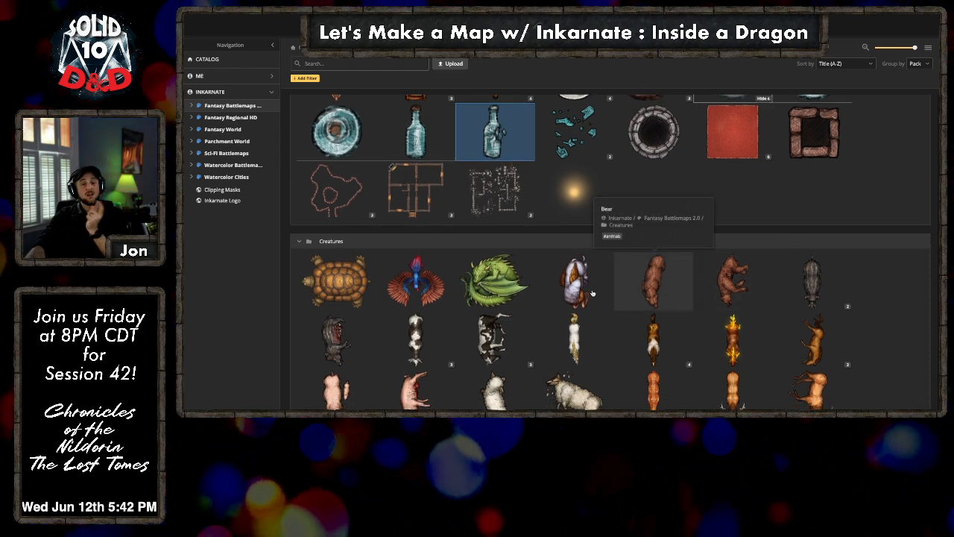
# Step: Search the stamp catalog for "gas" and "fog", and choose the Gothic Horror fog stamp
pyautogui.click(322, 64)
pyautogui.write('ga')
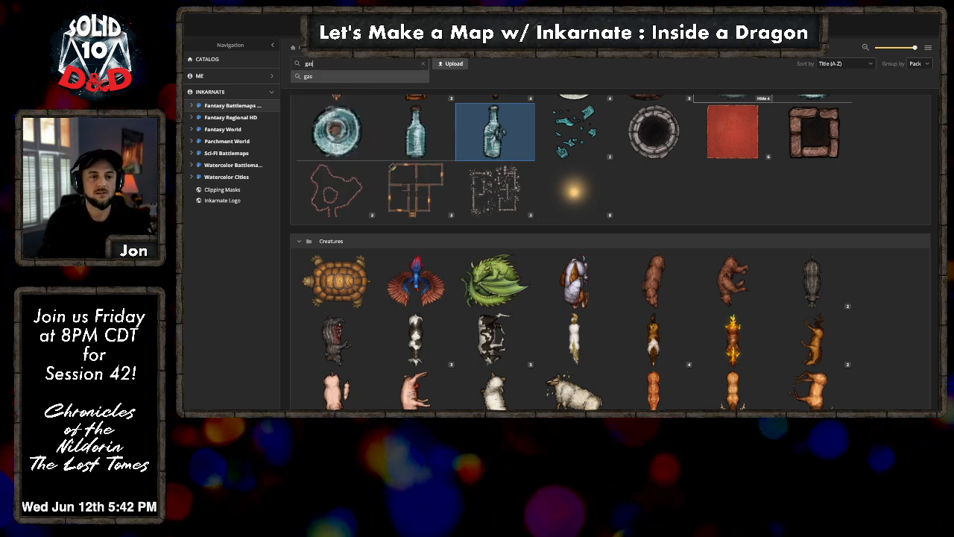
pyautogui.write('s')
pyautogui.press('Return')
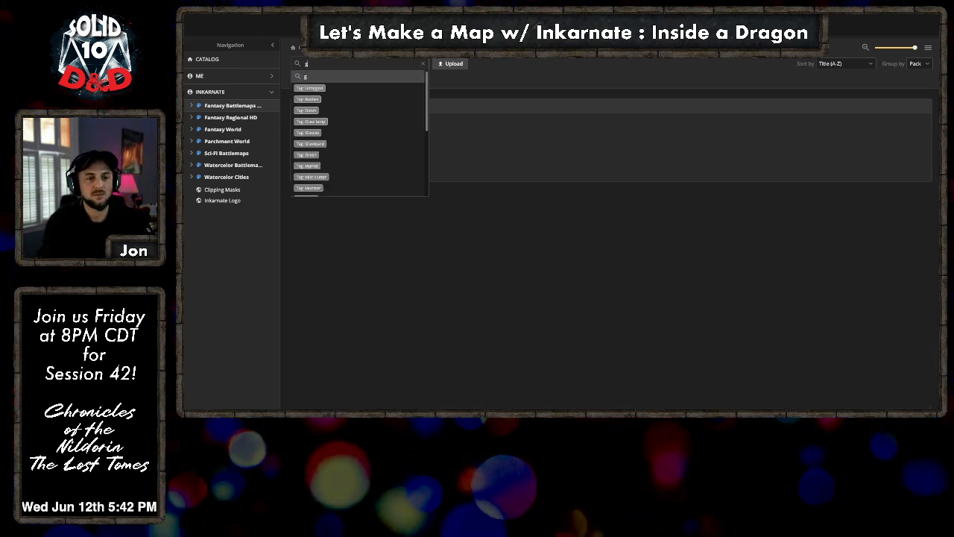
pyautogui.write('fog')
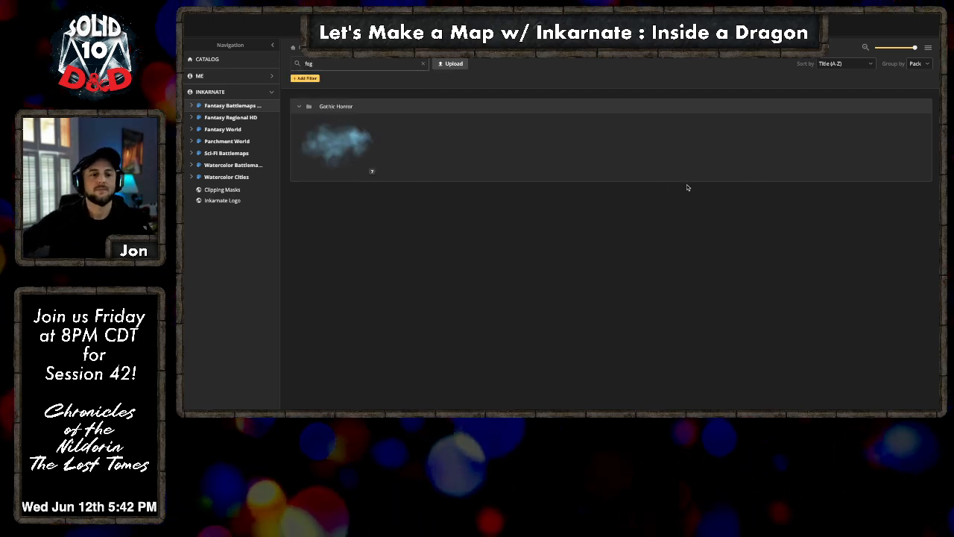
pyautogui.click(337, 135)
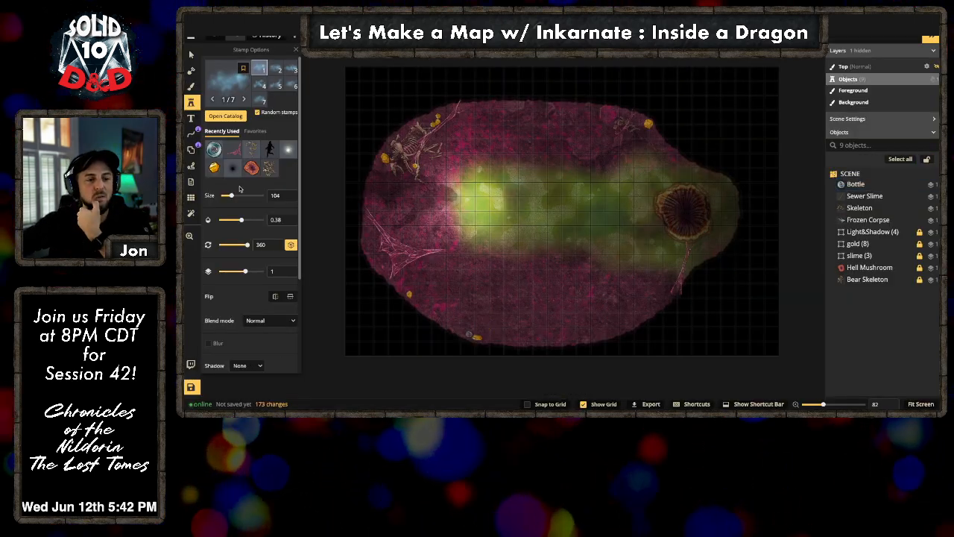
# Step: Set the fog stamp to size 424, opacity 1 and hue -109, and place one patch in the upper right and one in the lower left of the stomach
pyautogui.scroll(-3, 257, 301)
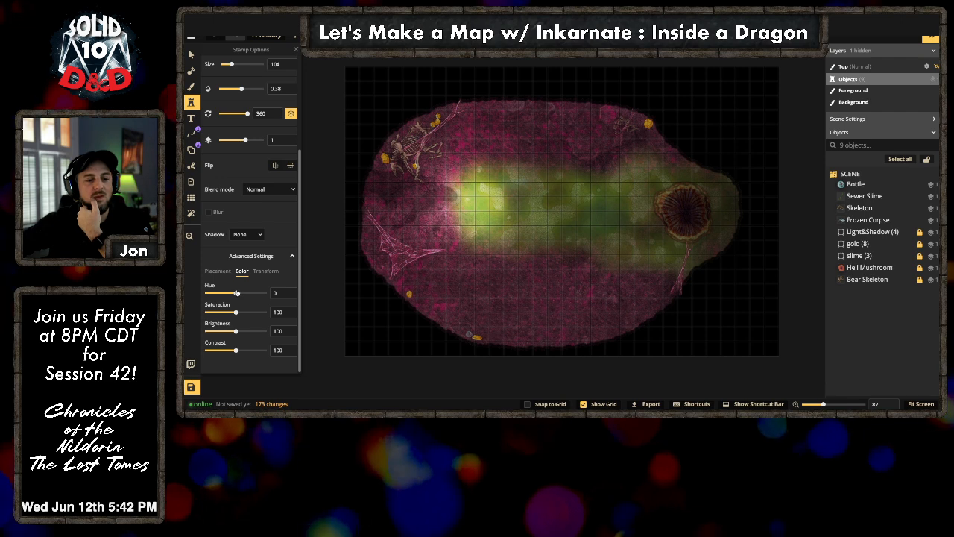
pyautogui.moveTo(224, 297); pyautogui.dragTo(233, 296)
pyautogui.scroll(1, 245, 123)
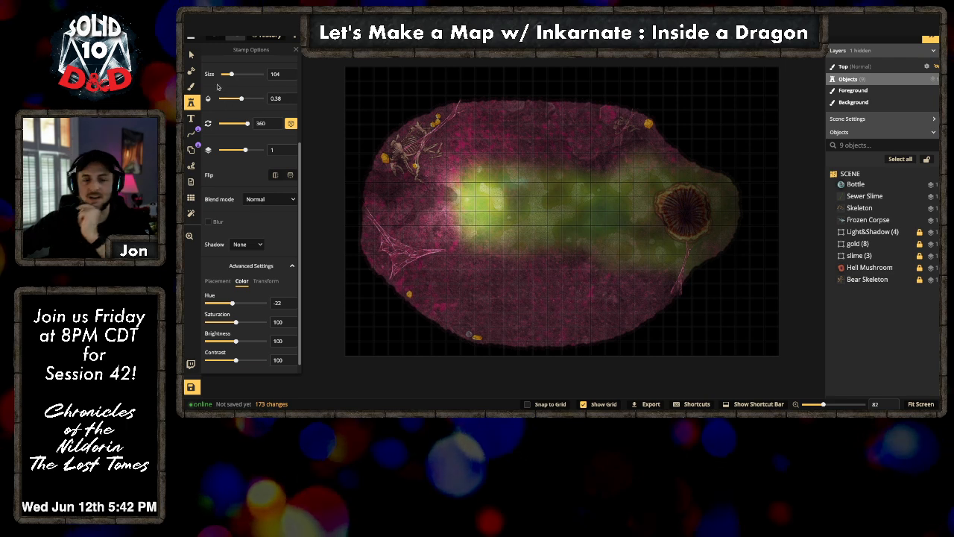
pyautogui.moveTo(236, 100); pyautogui.dragTo(244, 100)
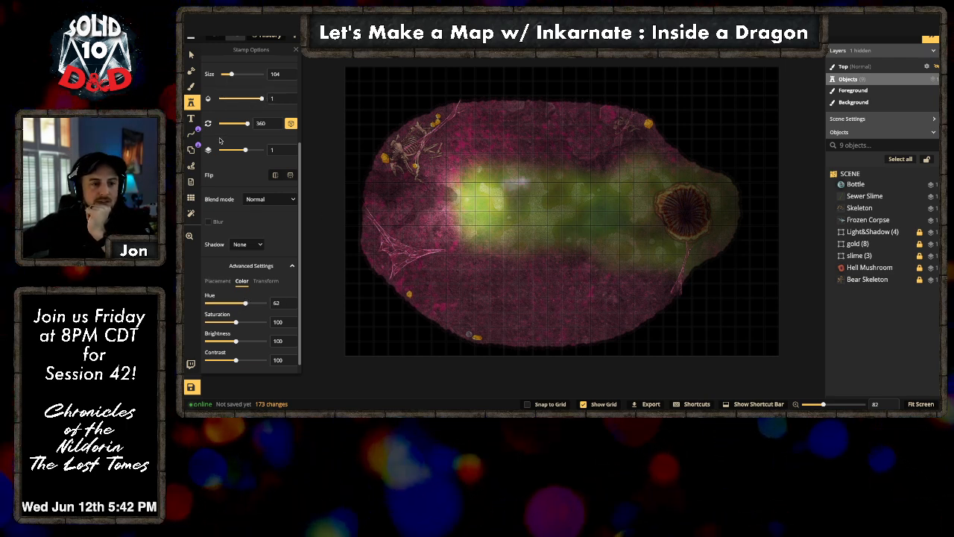
pyautogui.moveTo(238, 73); pyautogui.dragTo(255, 74)
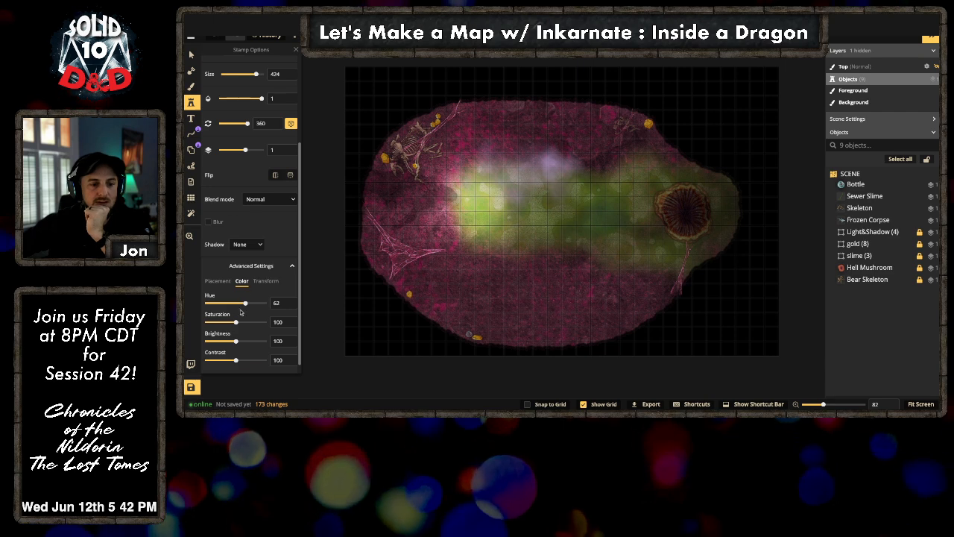
pyautogui.moveTo(215, 311); pyautogui.dragTo(223, 309)
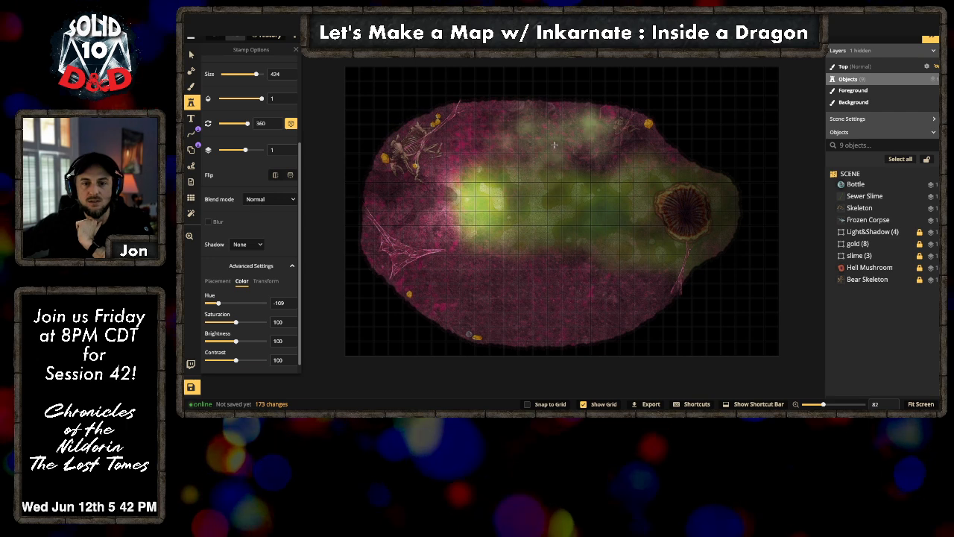
pyautogui.click(581, 149)
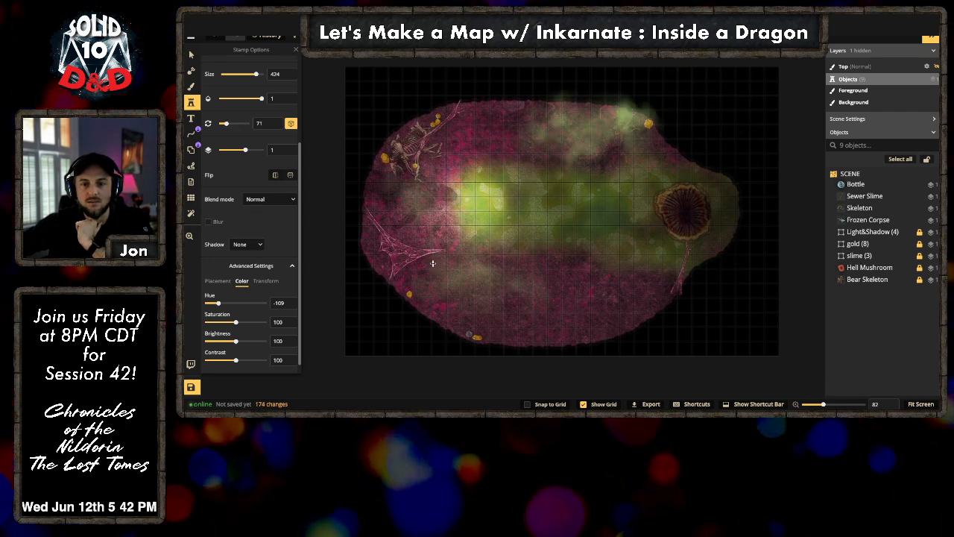
pyautogui.click(447, 292)
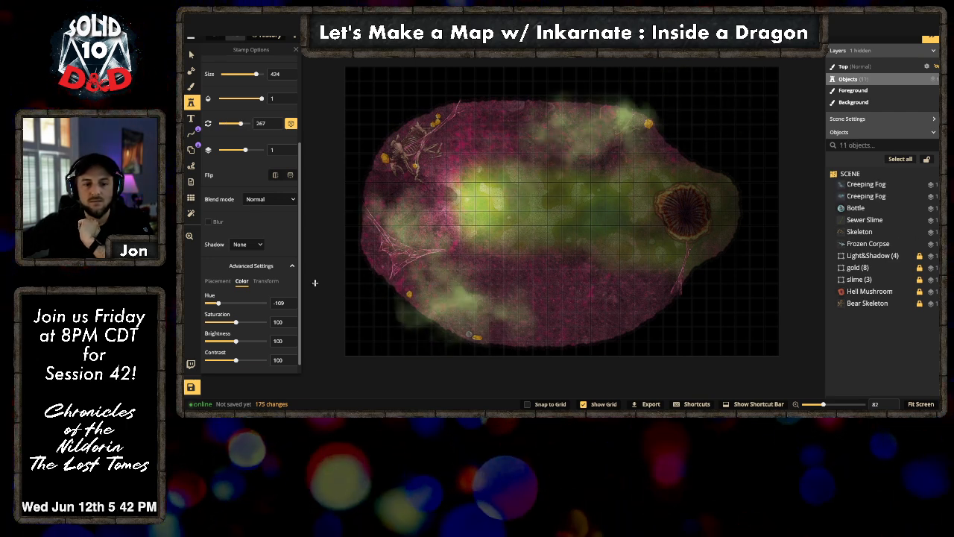
# Step: Select both Creeping Fog objects and lower their opacity to about 0.49
pyautogui.click(867, 184)
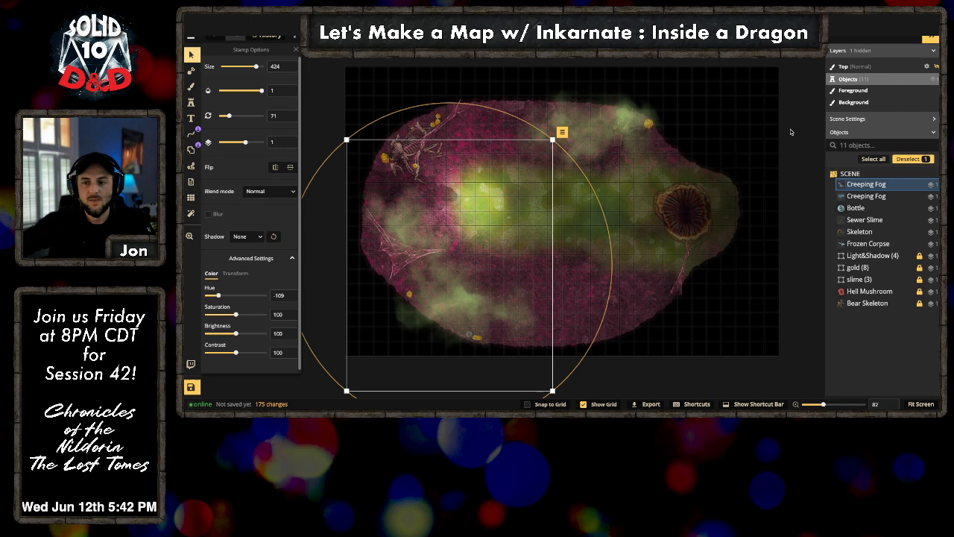
pyautogui.keyDown('shift'); pyautogui.click(866, 196); pyautogui.keyUp('shift')
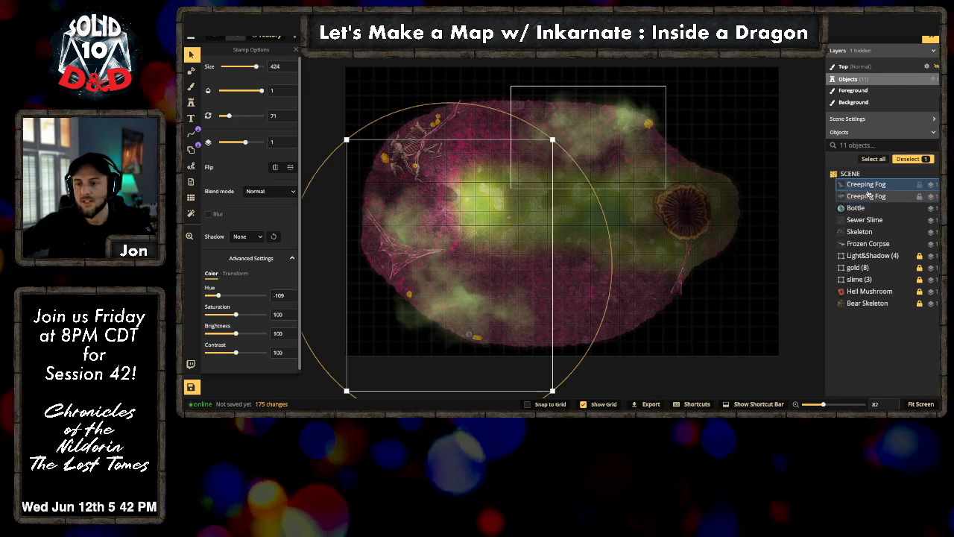
pyautogui.moveTo(261, 91)
pyautogui.mouseDown()
pyautogui.moveTo(237, 93)
pyautogui.moveTo(245, 95)
pyautogui.mouseUp()
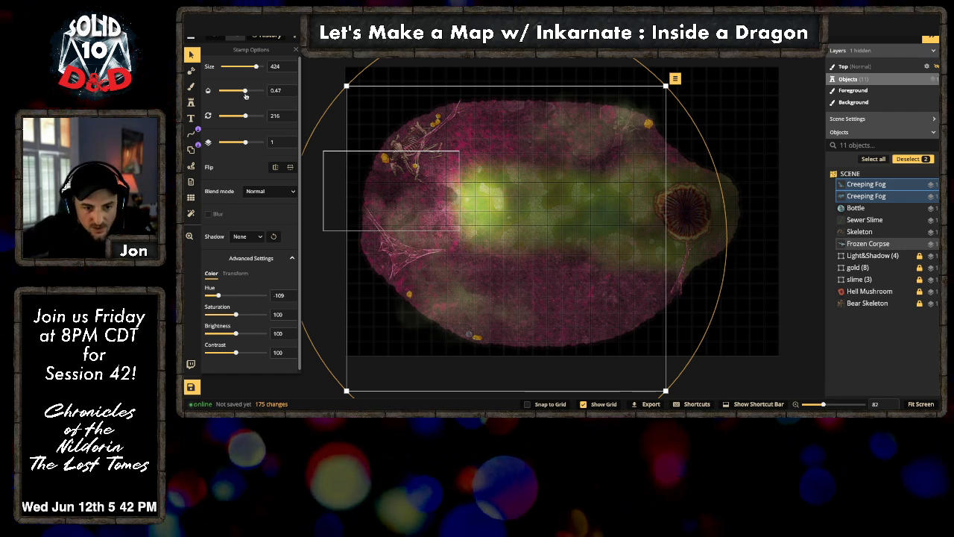
pyautogui.click(336, 87)
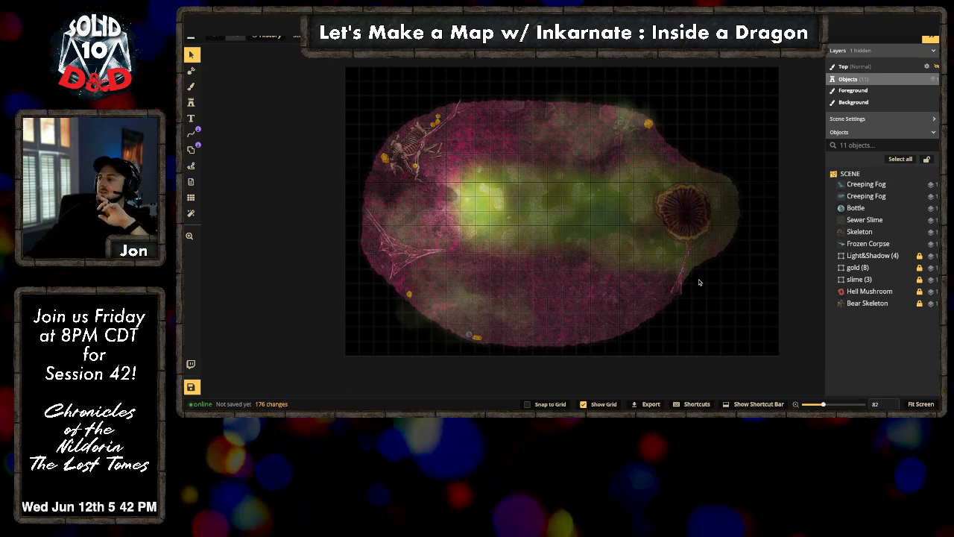
# Step: Search the stamp catalog for "potions" and choose the red Magic Potion stamp group from Gothic Horror
pyautogui.click(191, 102)
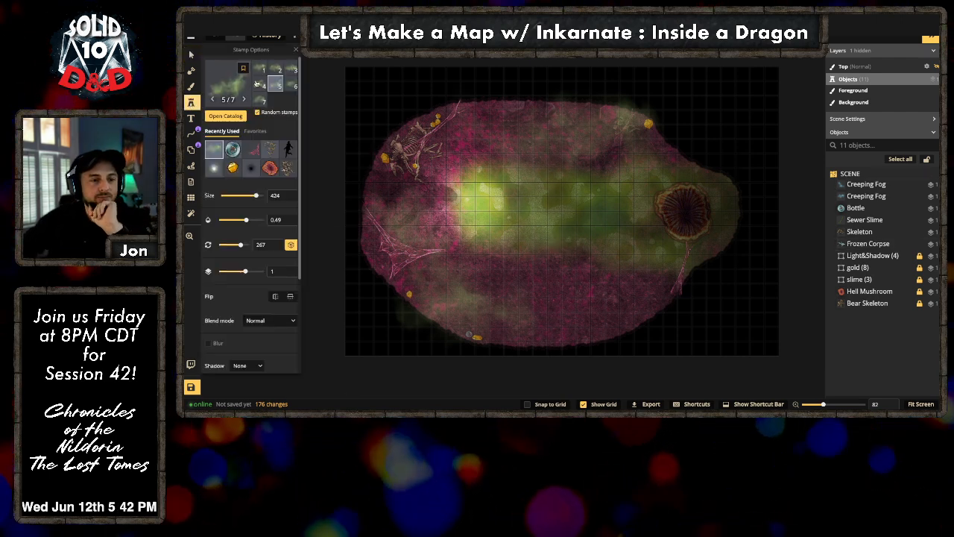
pyautogui.click(229, 83)
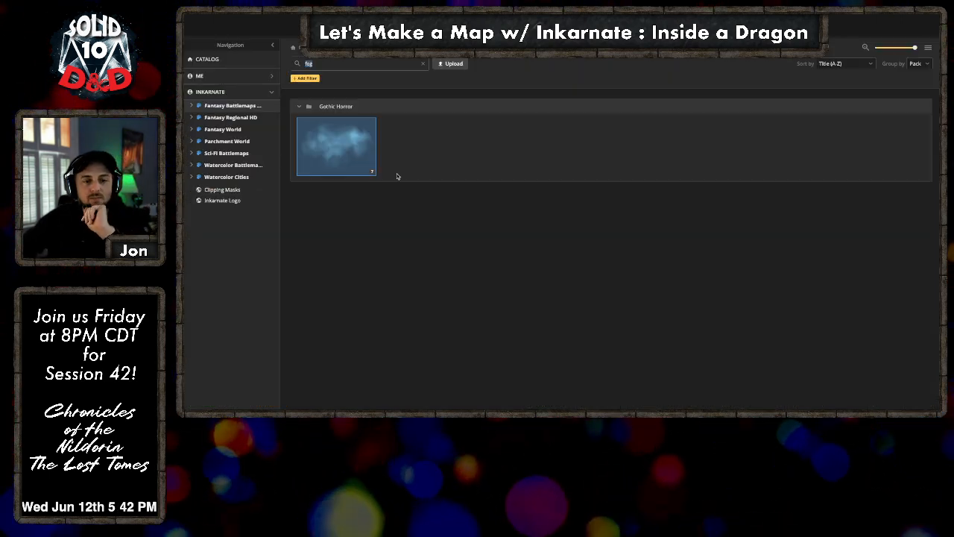
pyautogui.click(422, 65)
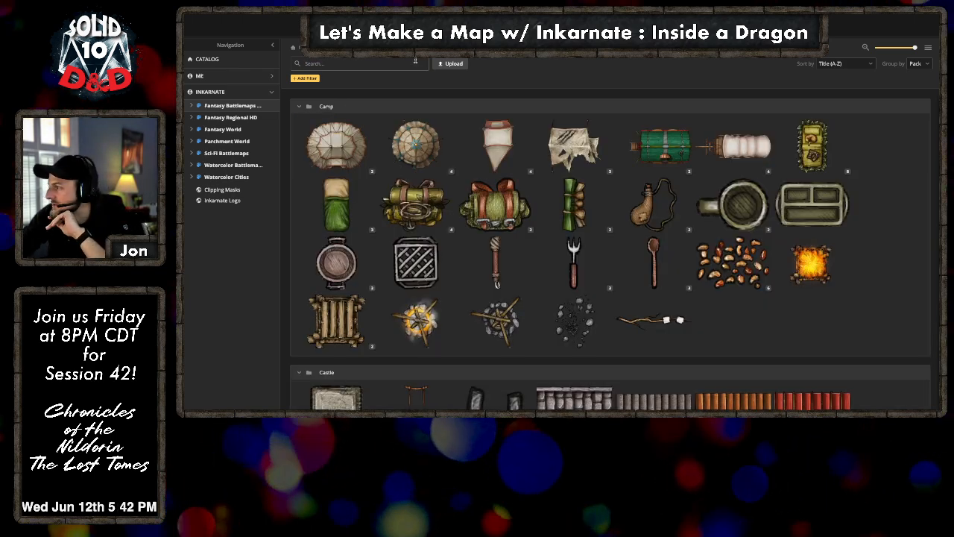
pyautogui.click(398, 61)
pyautogui.write('potions')
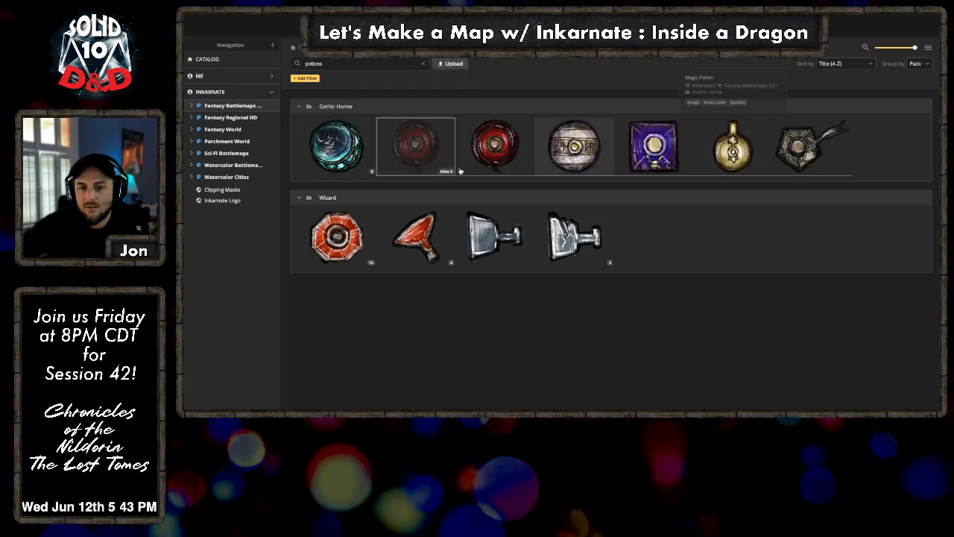
pyautogui.click(415, 143)
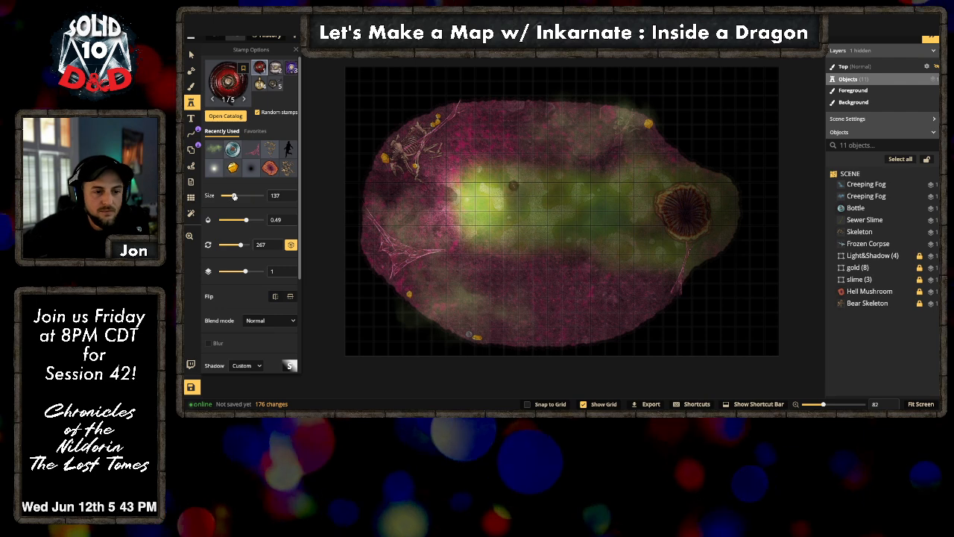
# Step: Set the stamp size to 43 and place a Magic Potion by the slime at the stomach's upper-right edge
pyautogui.moveTo(256, 196); pyautogui.dragTo(226, 195)
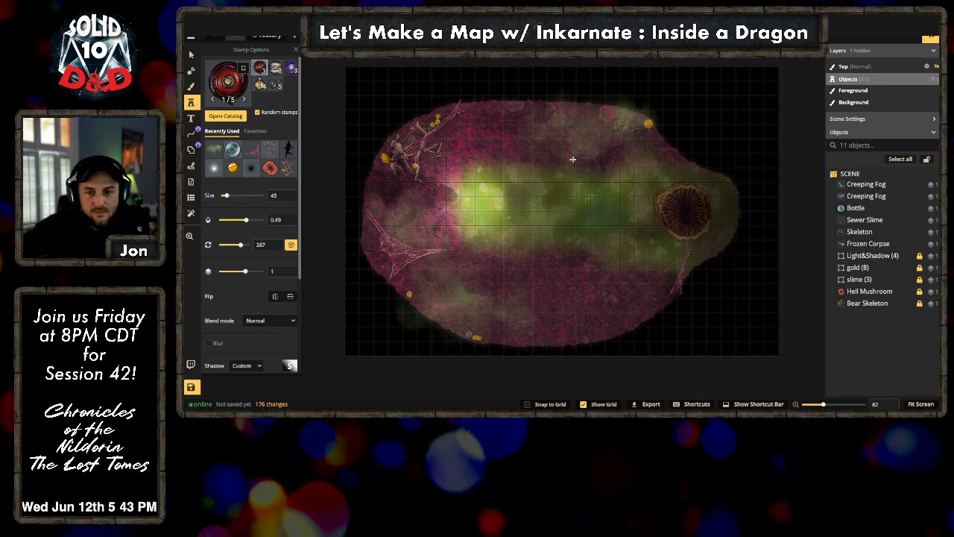
pyautogui.click(622, 112)
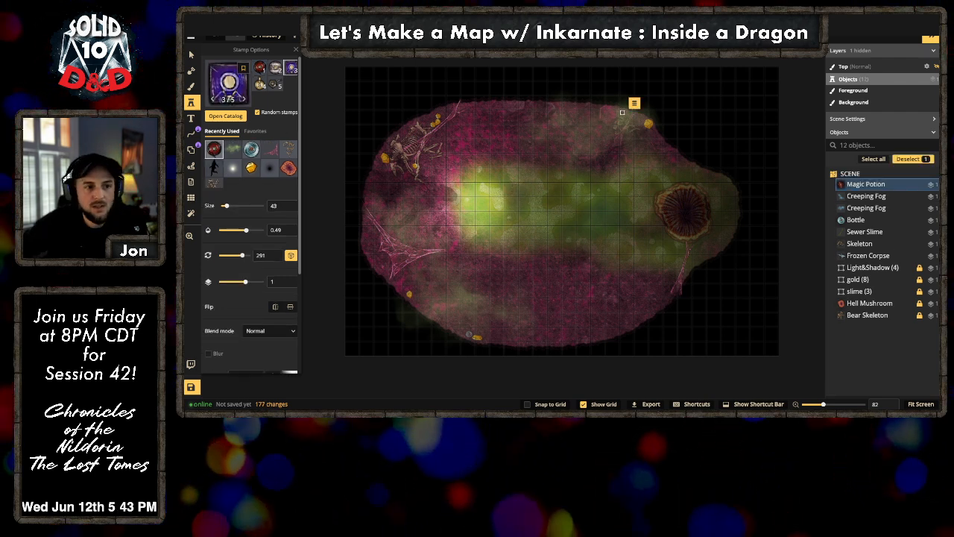
pyautogui.click(191, 54)
pyautogui.click(730, 120)
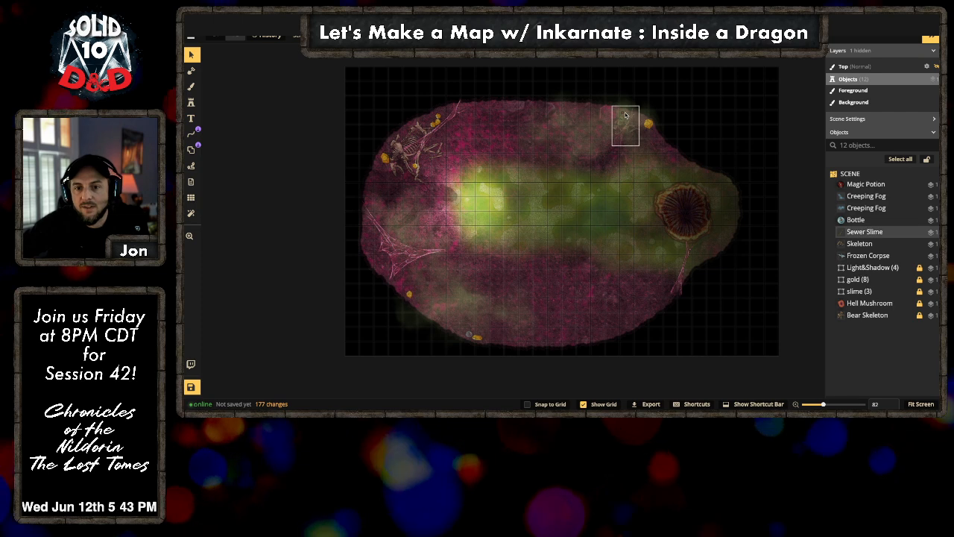
pyautogui.click(634, 108)
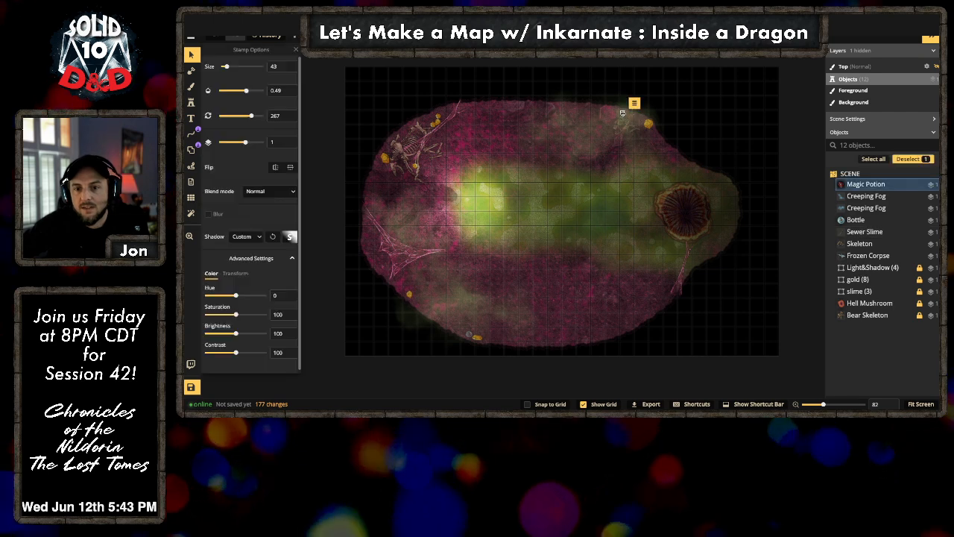
pyautogui.click(770, 123)
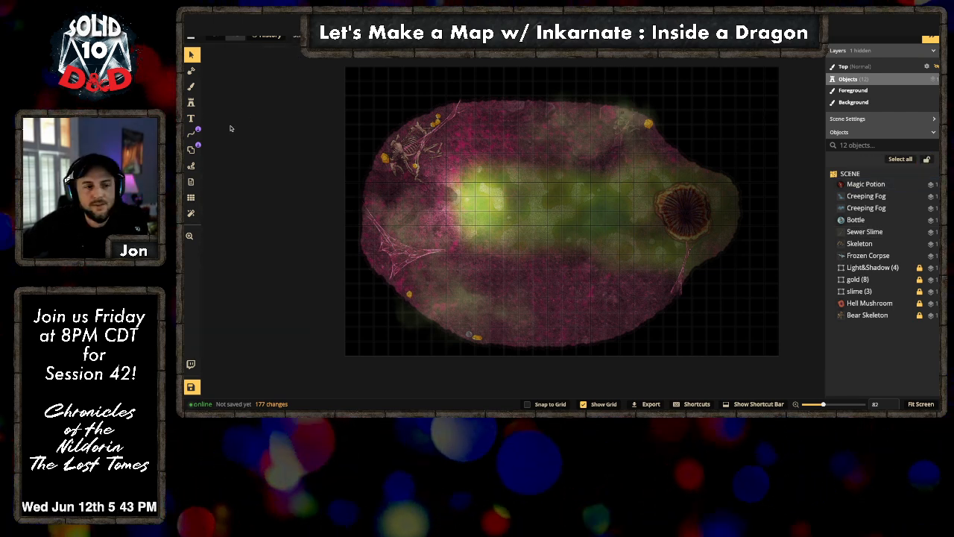
# Step: Clear the "potions" search in the stamp catalog and browse the Camp and Castle stamps for more clutter
pyautogui.click(195, 103)
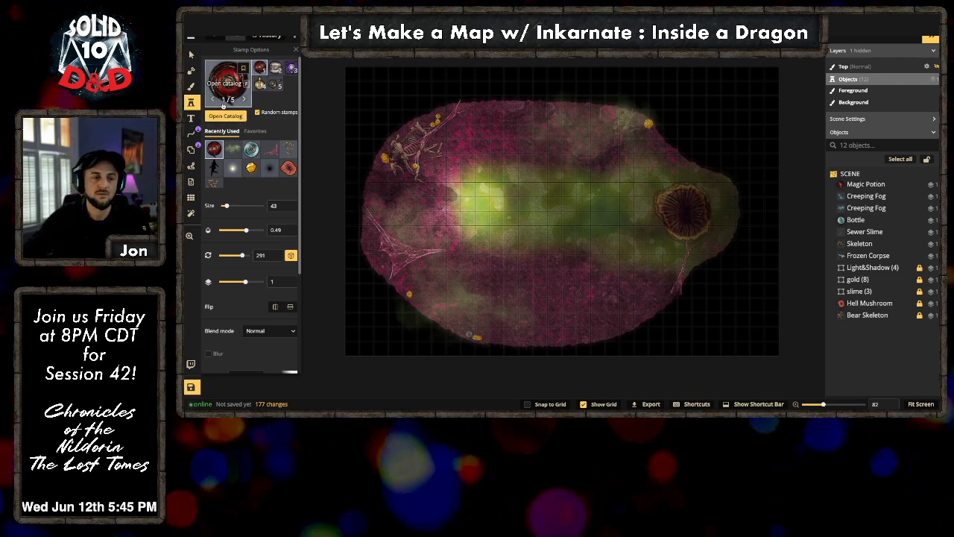
pyautogui.click(224, 115)
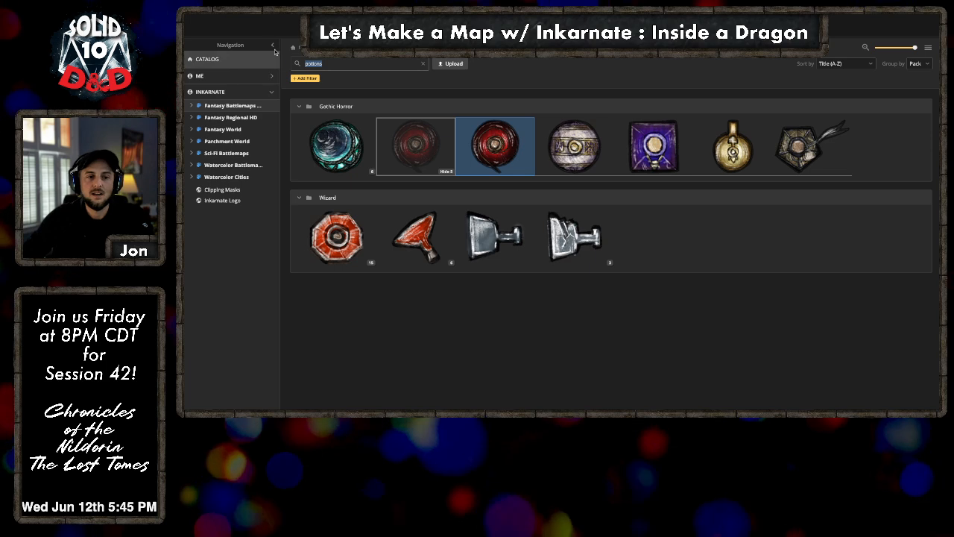
pyautogui.click(935, 35)
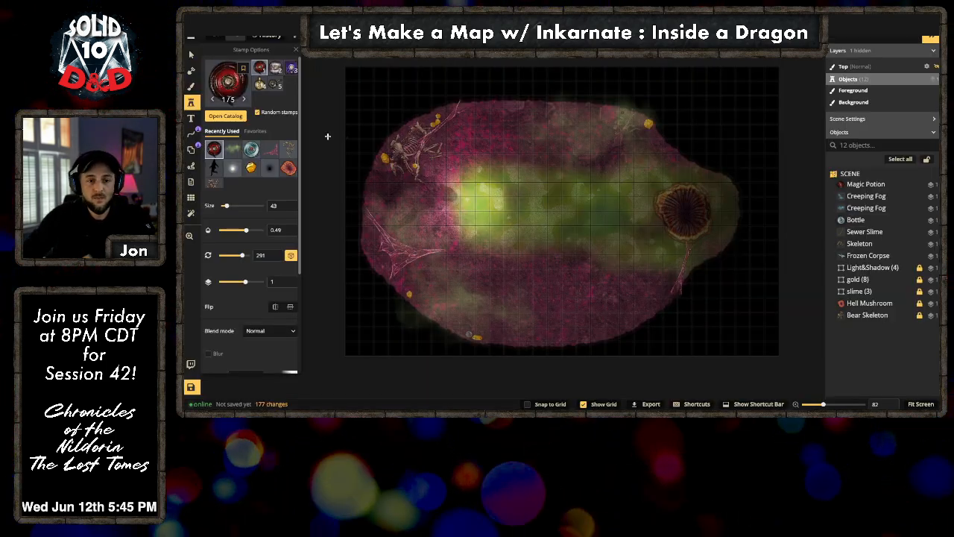
pyautogui.click(225, 77)
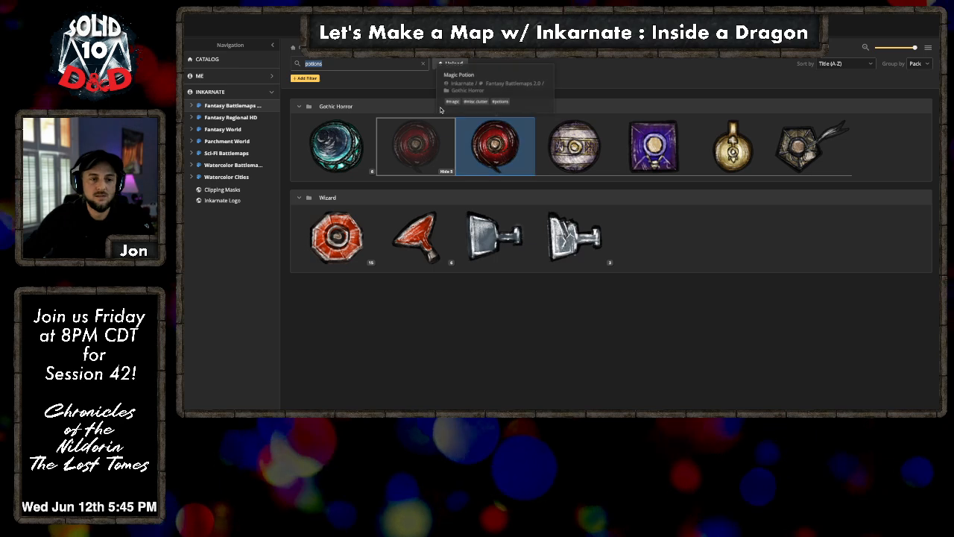
pyautogui.click(419, 64)
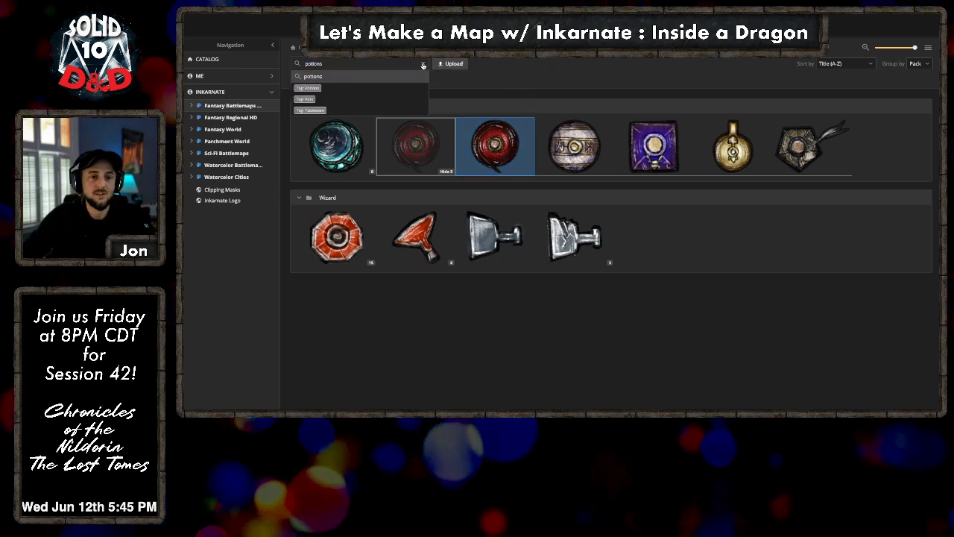
pyautogui.click(423, 65)
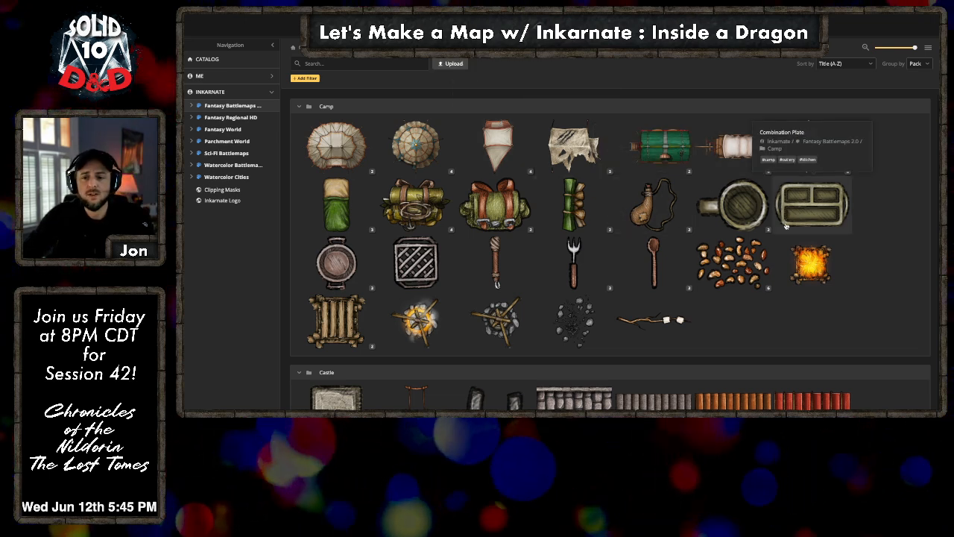
pyautogui.scroll(-2, 769, 218)
pyautogui.scroll(-3, 769, 219)
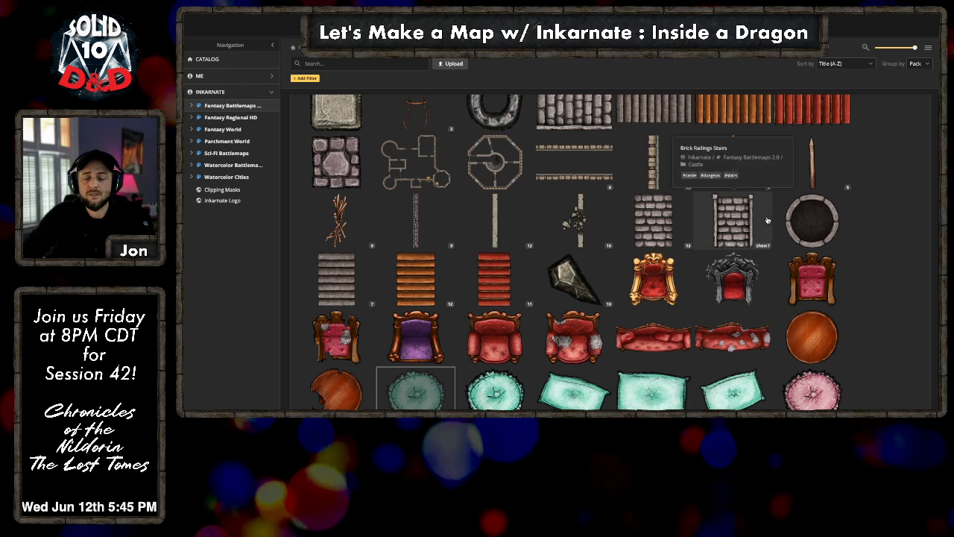
pyautogui.scroll(-3, 768, 218)
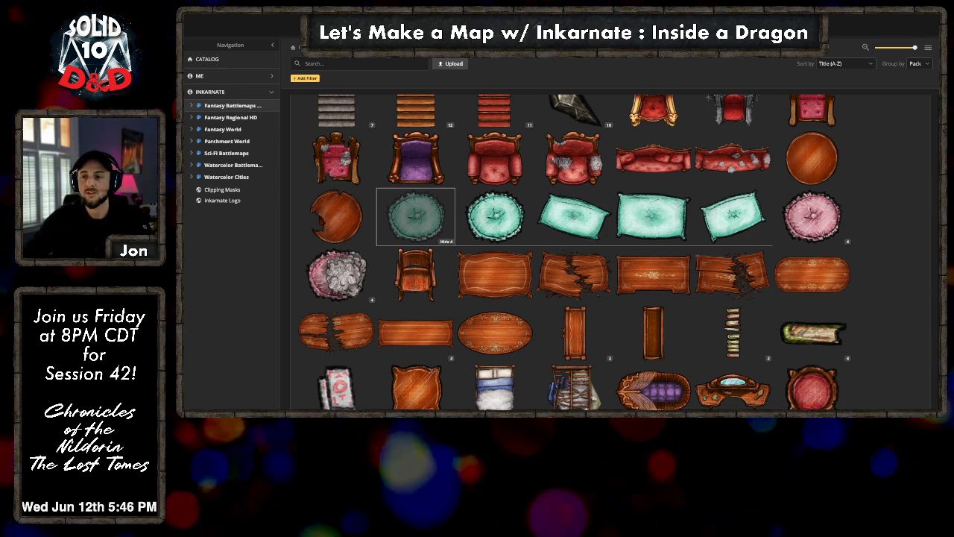
pyautogui.click(935, 42)
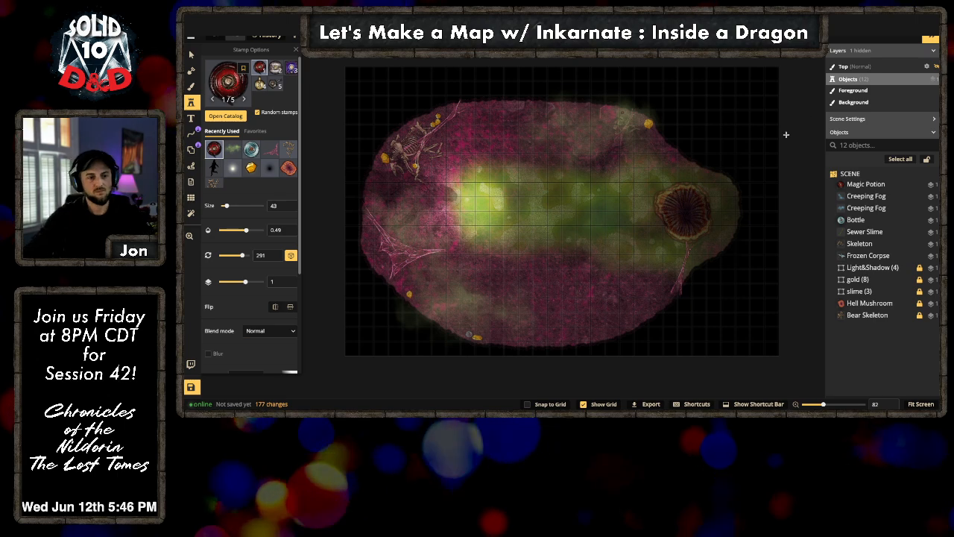
pyautogui.click(191, 104)
pyautogui.click(191, 104)
pyautogui.click(225, 116)
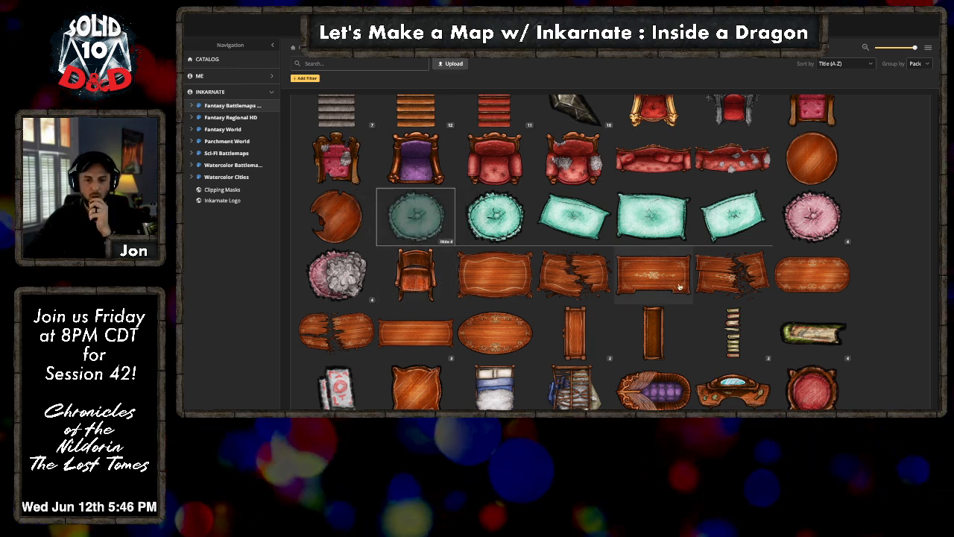
pyautogui.scroll(-1, 418, 216)
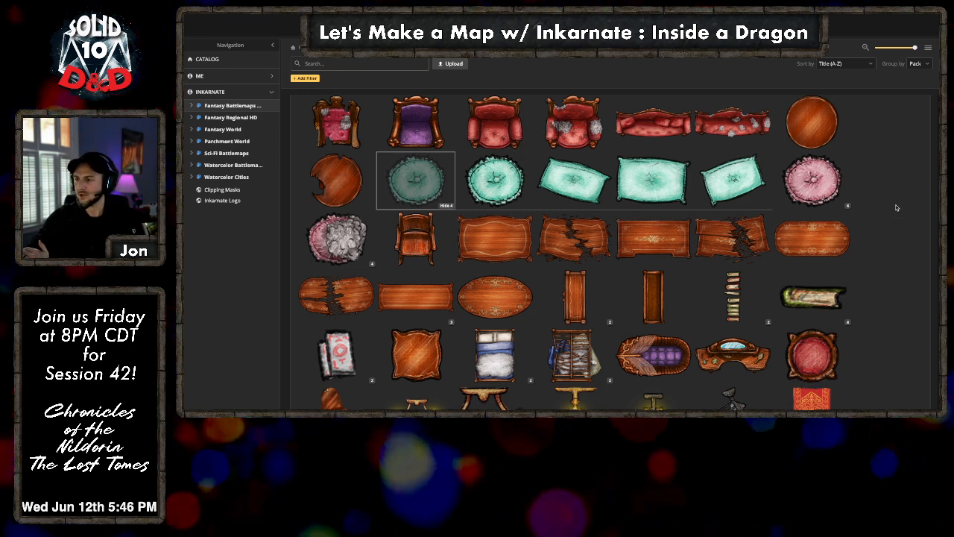
pyautogui.click(936, 38)
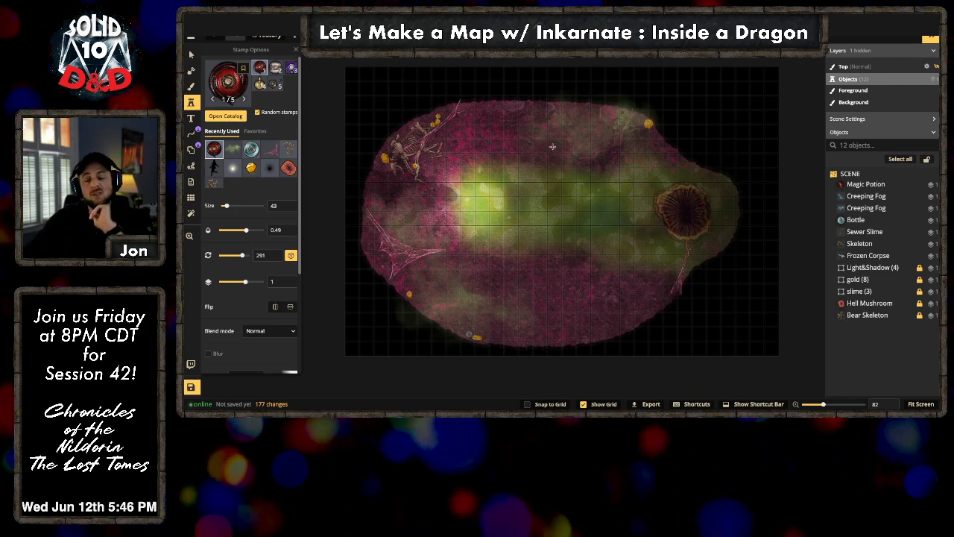
# Step: Search the stamp catalog for "rocks" and choose the scattered small rocks stamp group from Core
pyautogui.click(226, 78)
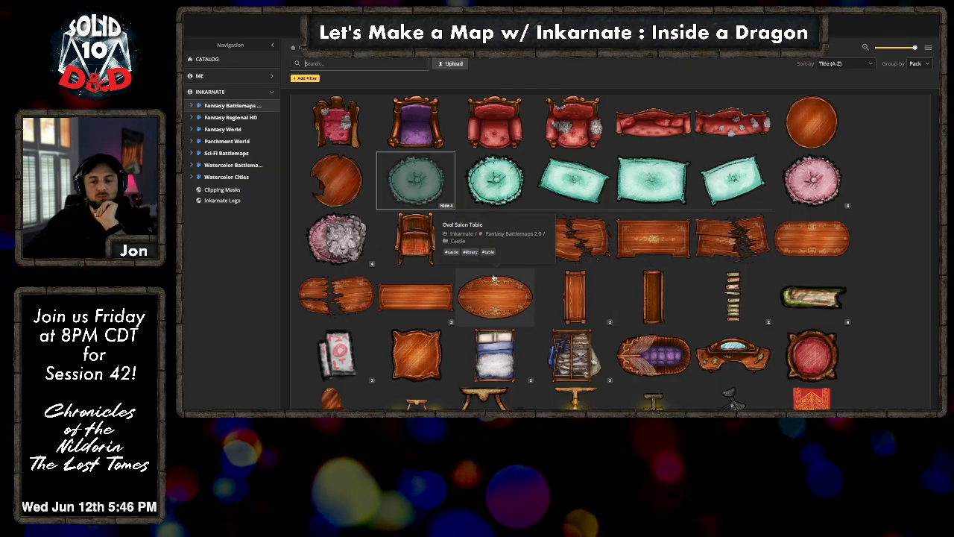
pyautogui.scroll(-3, 733, 291)
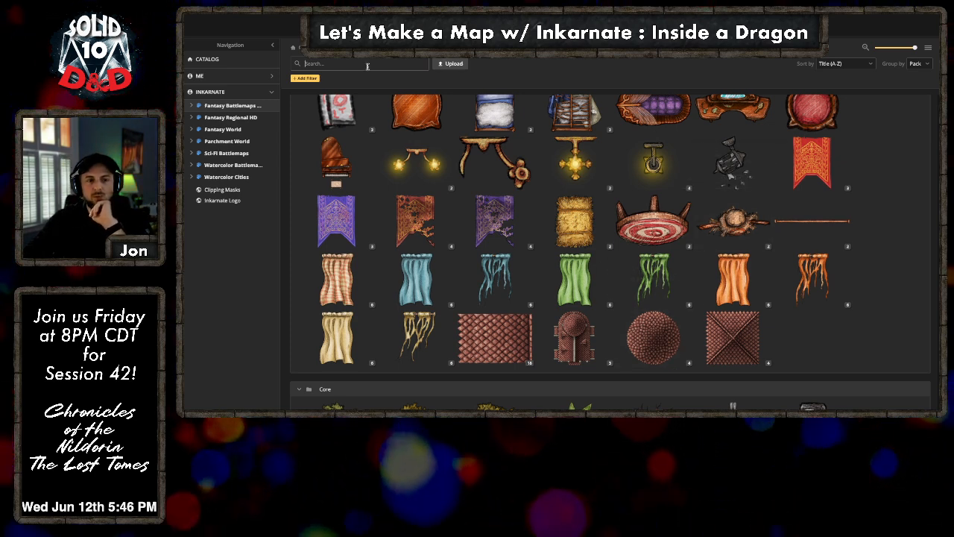
pyautogui.write('rocks')
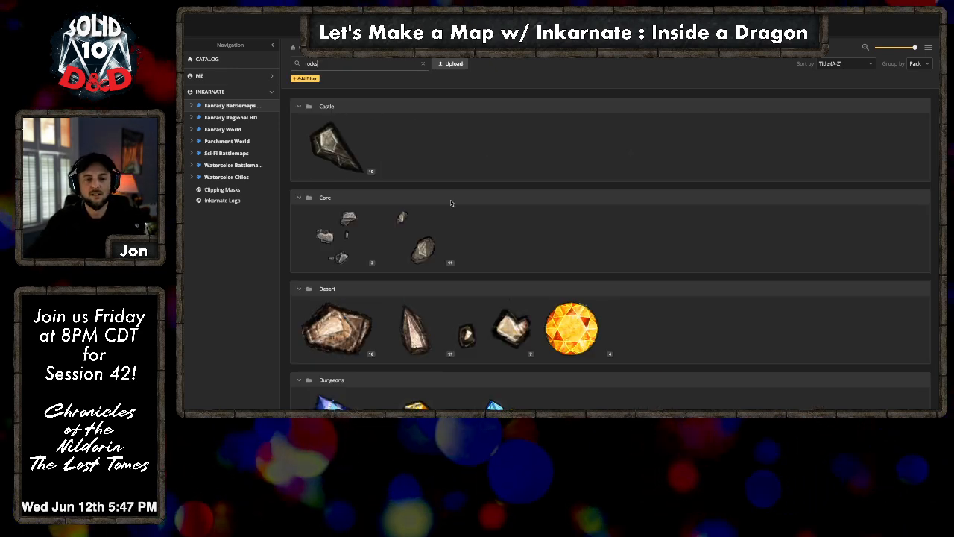
pyautogui.click(348, 226)
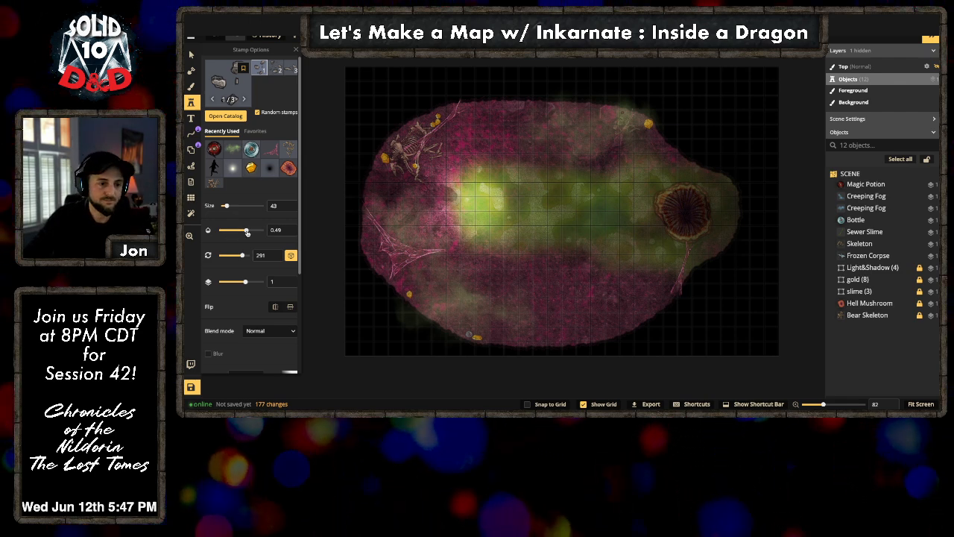
pyautogui.moveTo(255, 232); pyautogui.dragTo(253, 230)
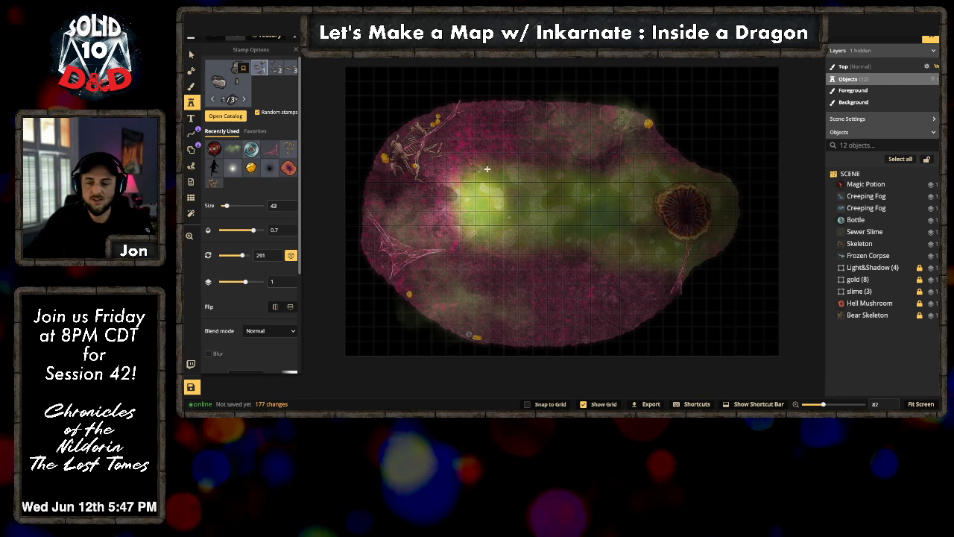
pyautogui.click(539, 191)
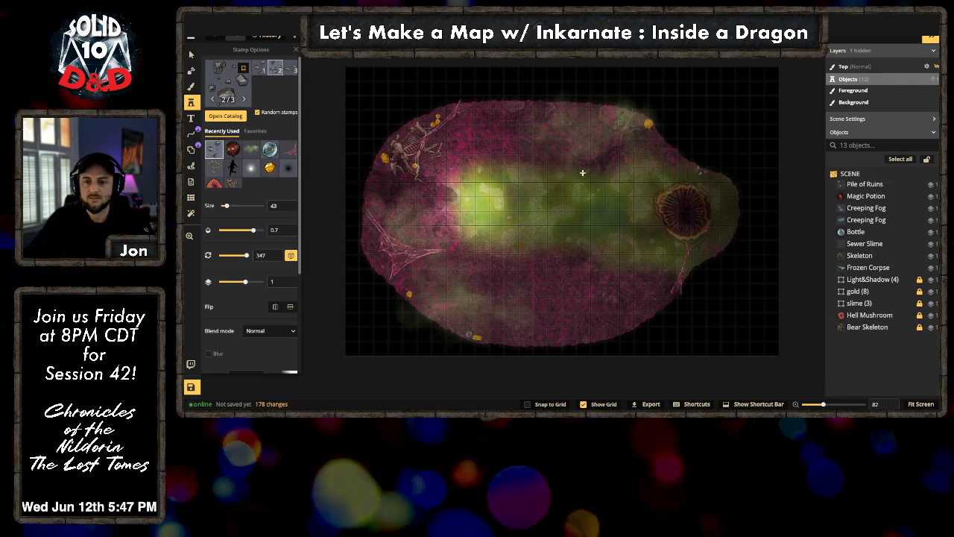
pyautogui.hotkey('ctrl', 'z')
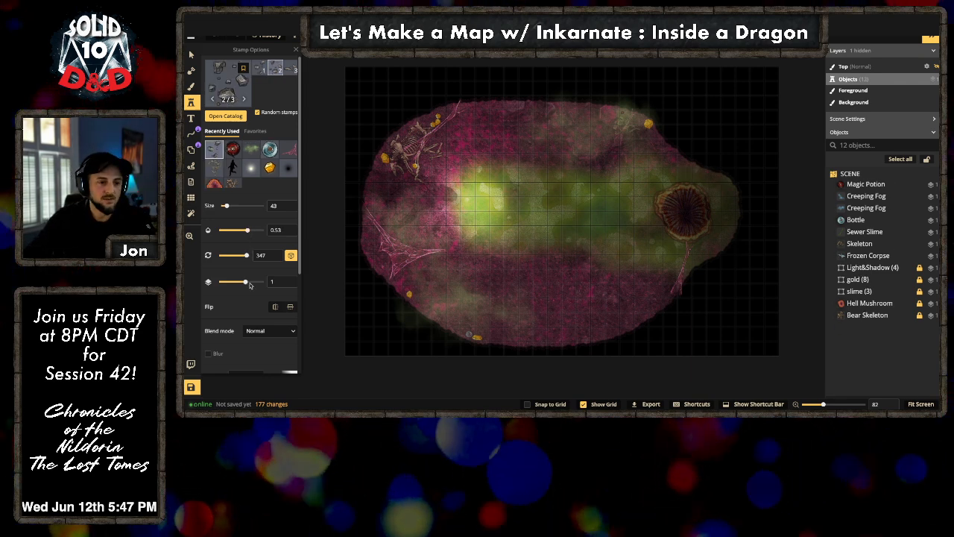
# Step: Place two Pile of Ruins stamps at opacity 0.53, saturation 79 and brightness 75, plus two more with the stamp layer set to 0
pyautogui.scroll(-2, 251, 285)
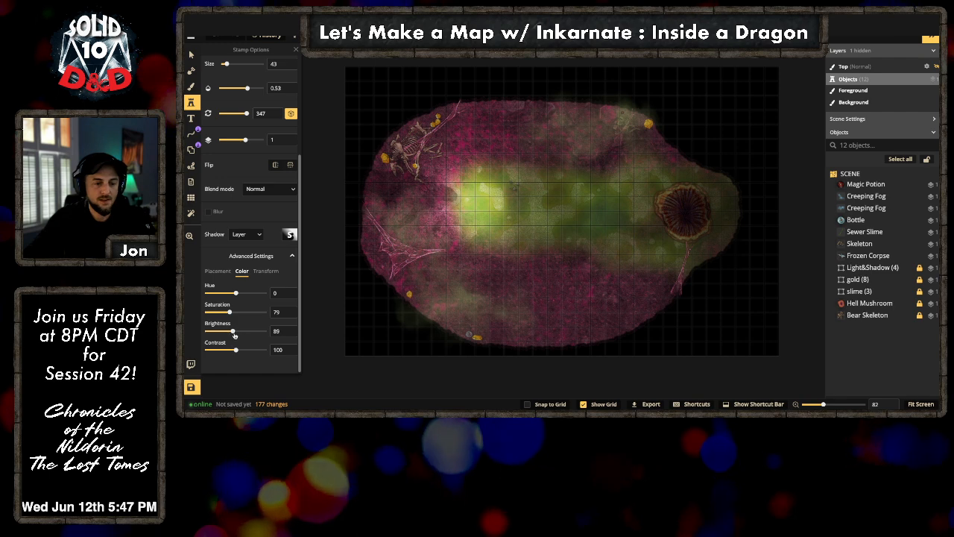
pyautogui.moveTo(234, 332); pyautogui.dragTo(228, 331)
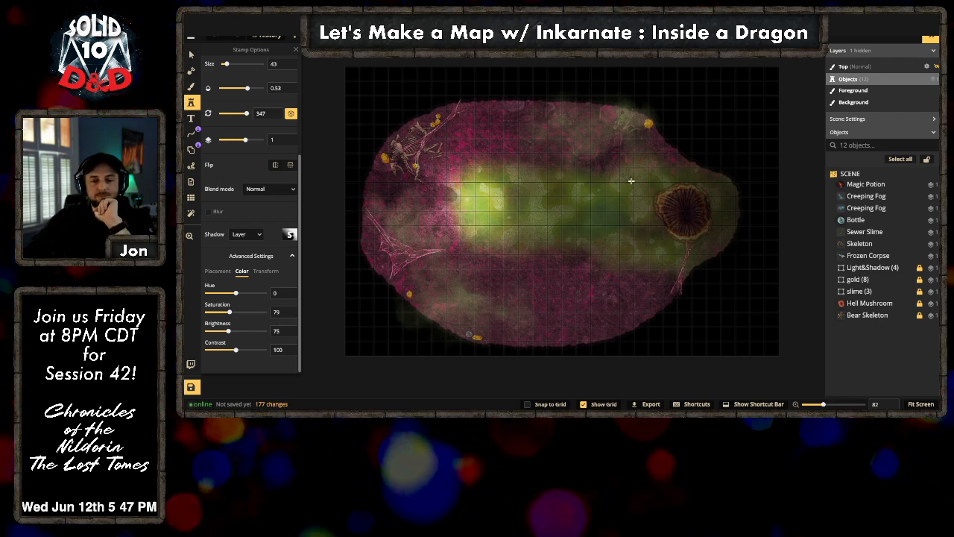
pyautogui.click(463, 200)
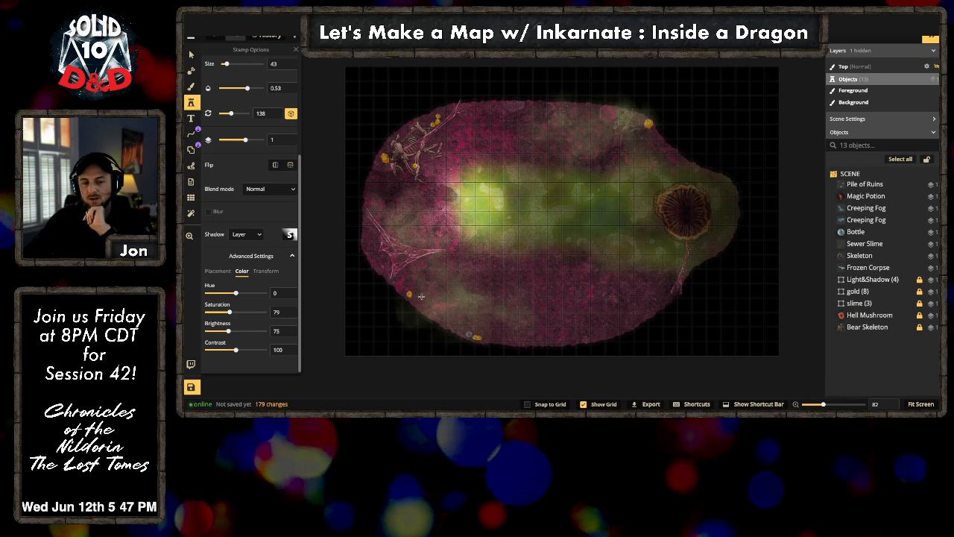
pyautogui.click(393, 279)
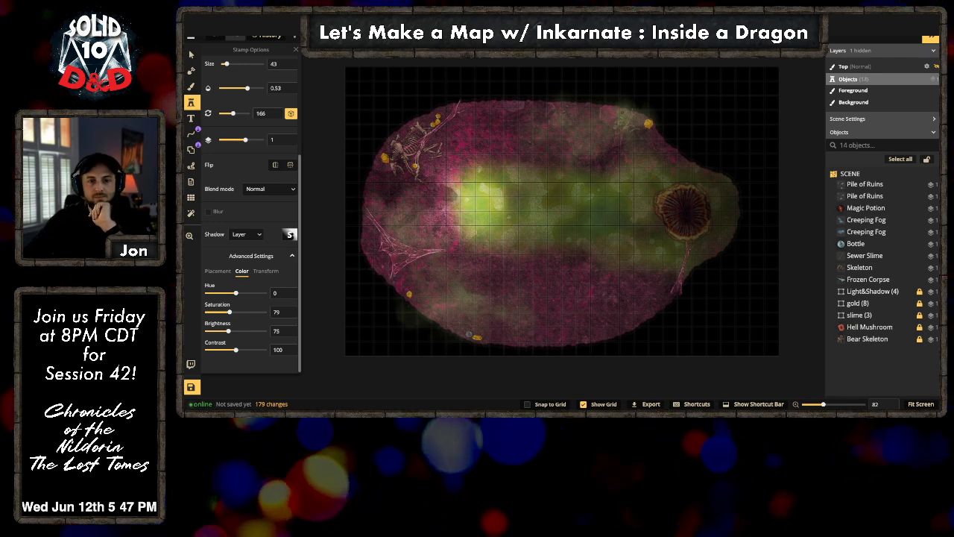
pyautogui.click(865, 80)
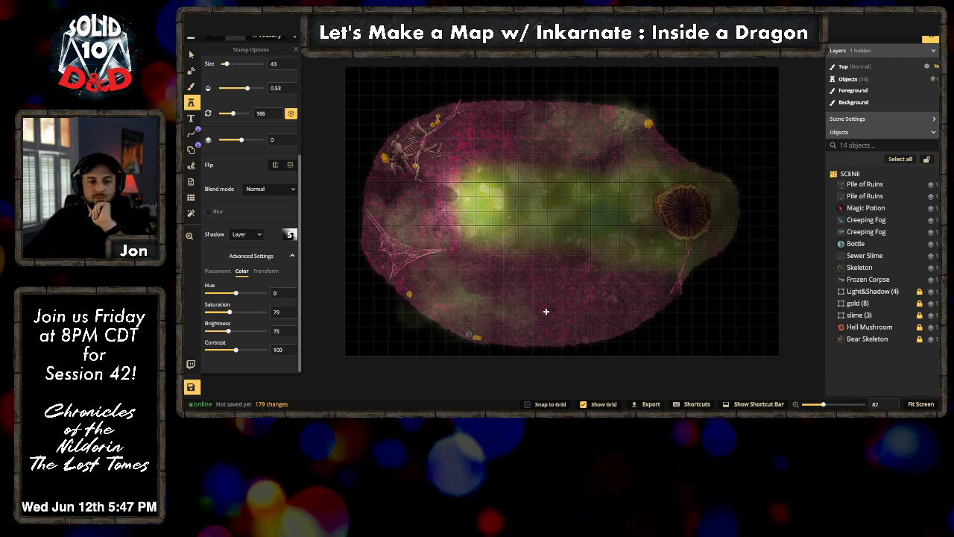
pyautogui.click(668, 293)
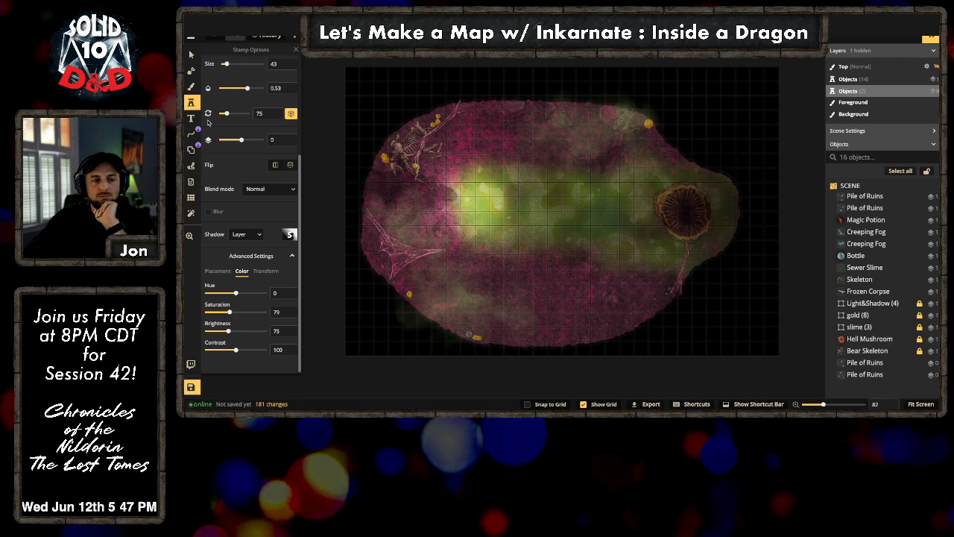
# Step: Choose the recently used gold nugget stamp group and set the stamp size to 500
pyautogui.click(192, 102)
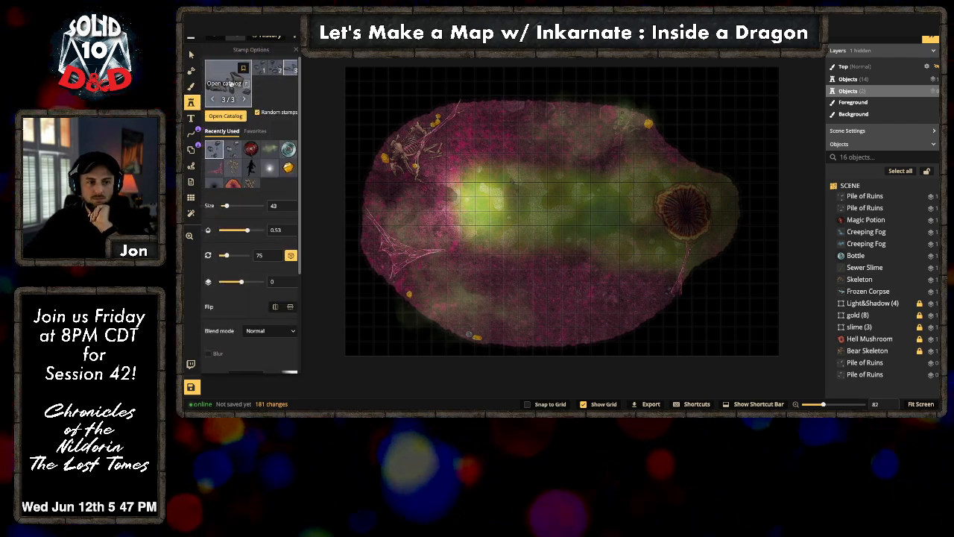
pyautogui.click(231, 83)
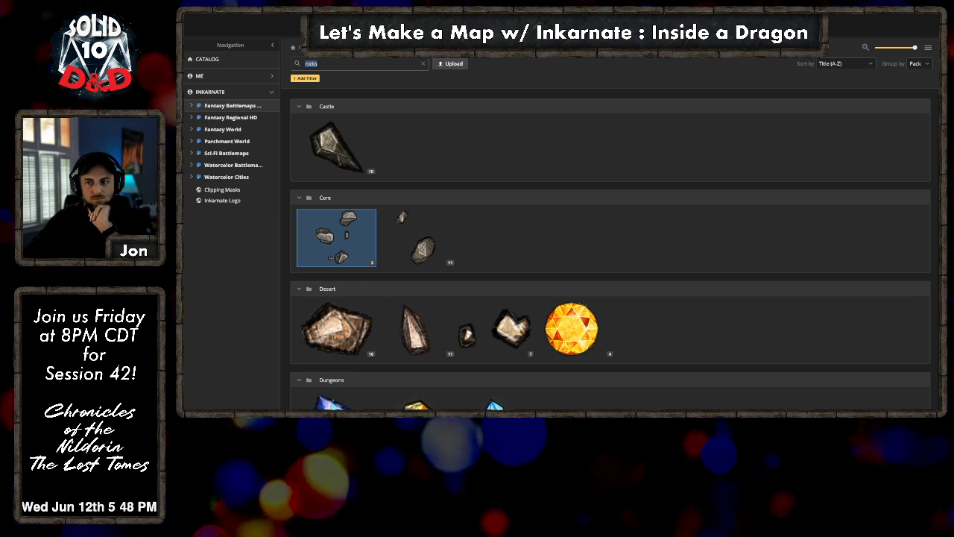
pyautogui.click(929, 47)
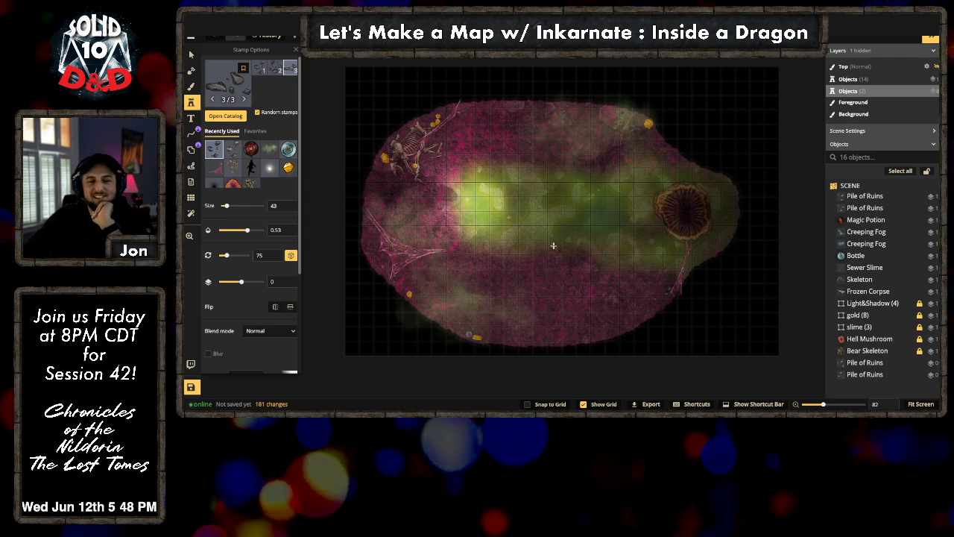
pyautogui.click(287, 168)
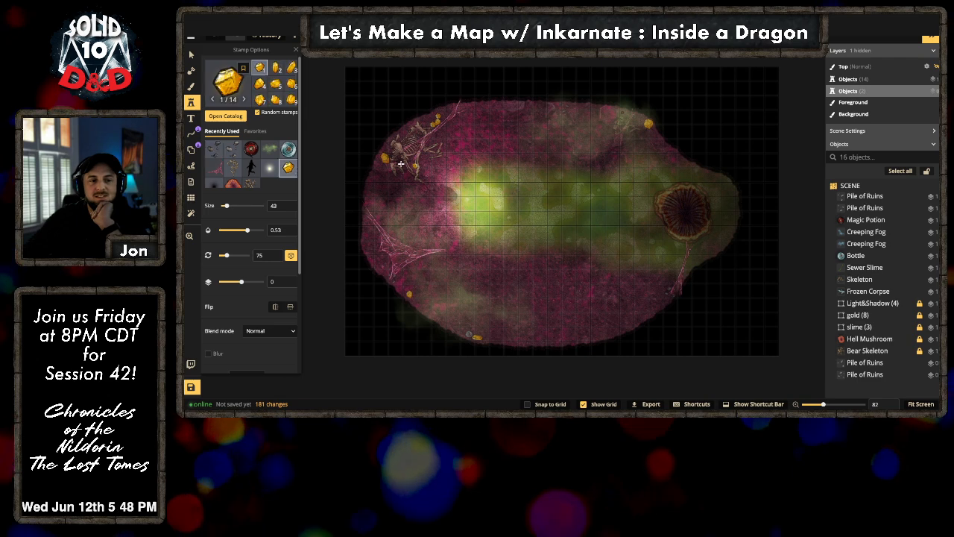
pyautogui.scroll(-3, 232, 295)
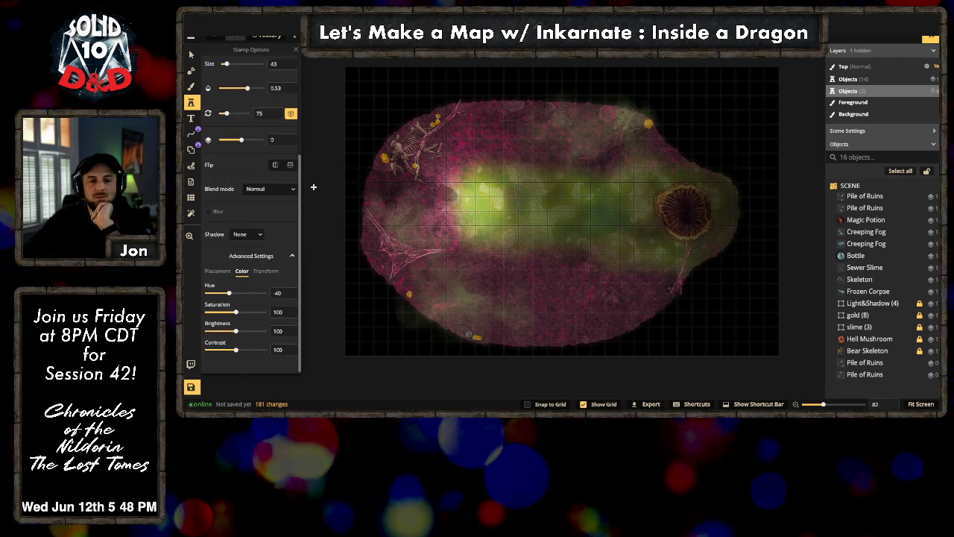
pyautogui.moveTo(228, 64); pyautogui.dragTo(267, 65)
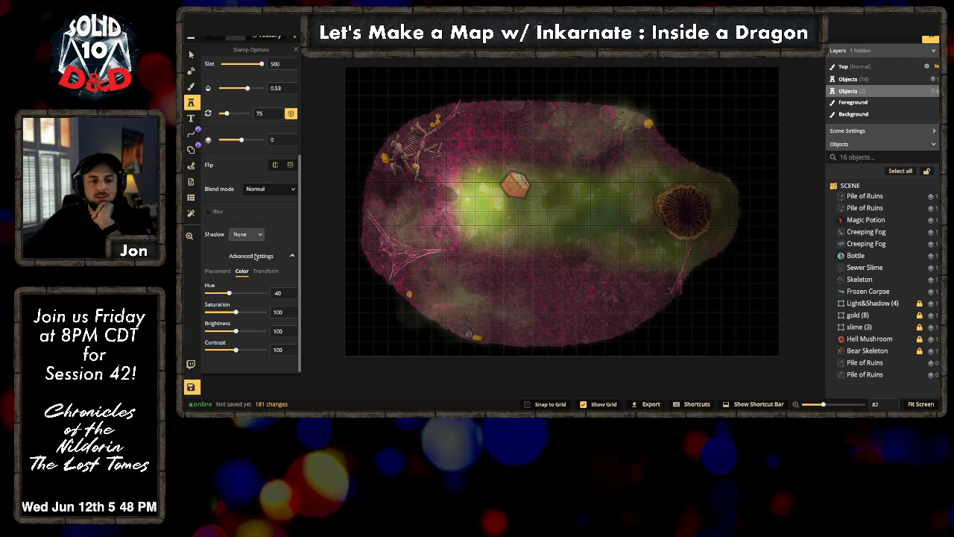
# Step: Recolor the nugget stamp as dark gray rock with hue -10, saturation 0 and a strongly reduced brightness
pyautogui.moveTo(236, 311); pyautogui.dragTo(223, 333)
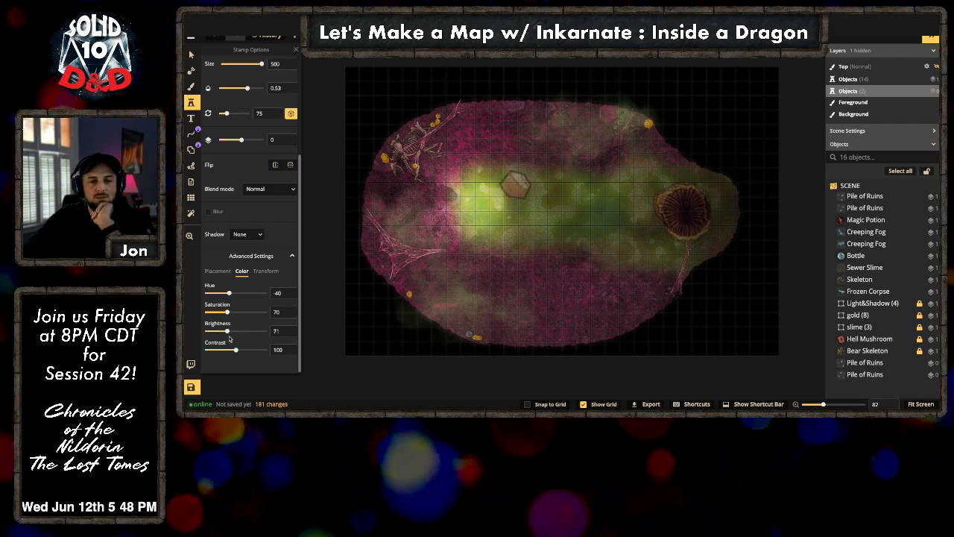
pyautogui.moveTo(227, 312); pyautogui.dragTo(234, 293)
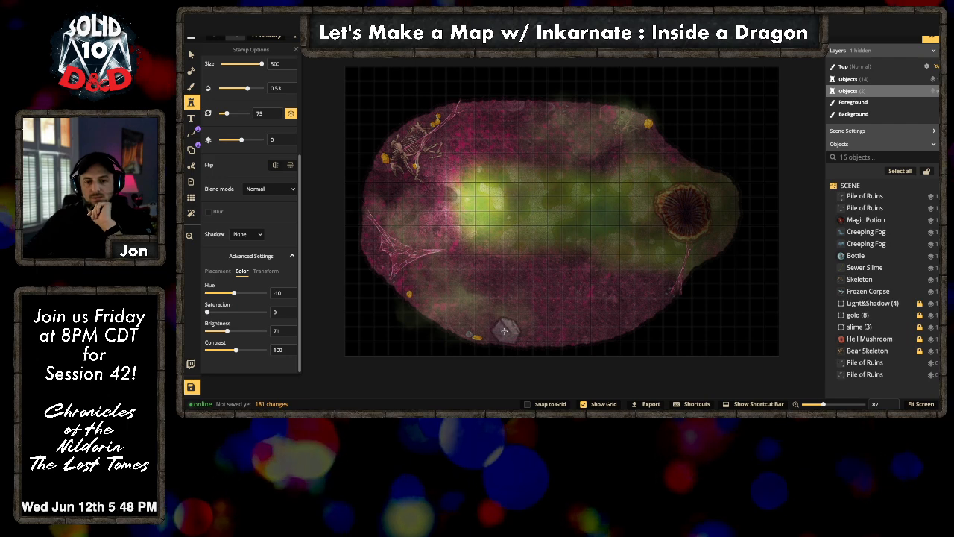
pyautogui.click(222, 332)
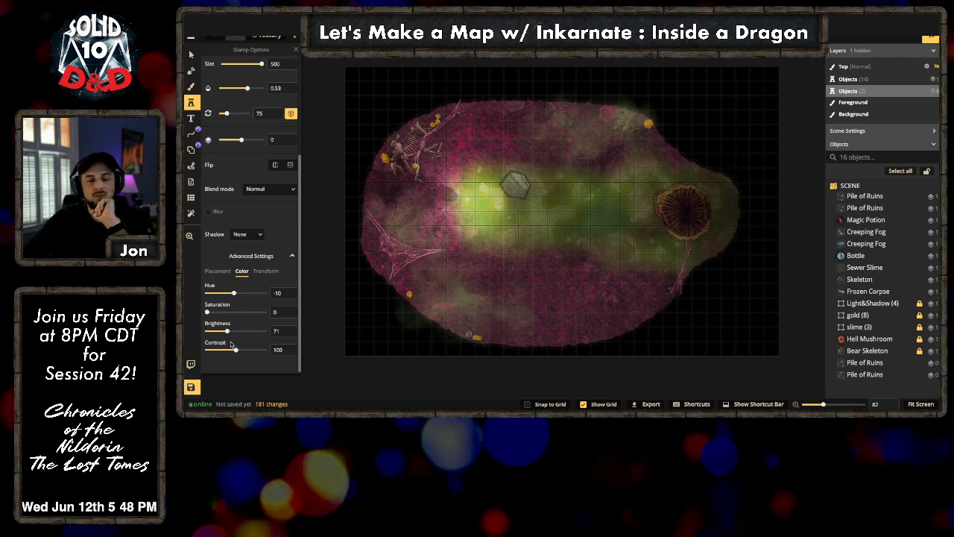
pyautogui.moveTo(222, 333)
pyautogui.mouseDown()
pyautogui.moveTo(237, 351)
pyautogui.moveTo(214, 334)
pyautogui.mouseUp()
pyautogui.scroll(3, 230, 288)
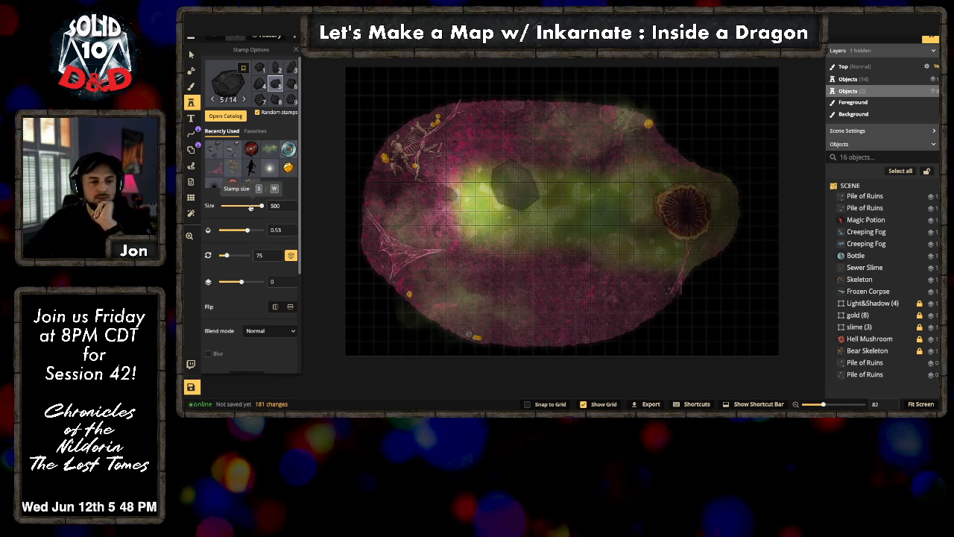
# Step: Set the stamp size to 92 and place three dark rock stamps inside the dragon, including one on the green area
pyautogui.moveTo(251, 208); pyautogui.dragTo(232, 206)
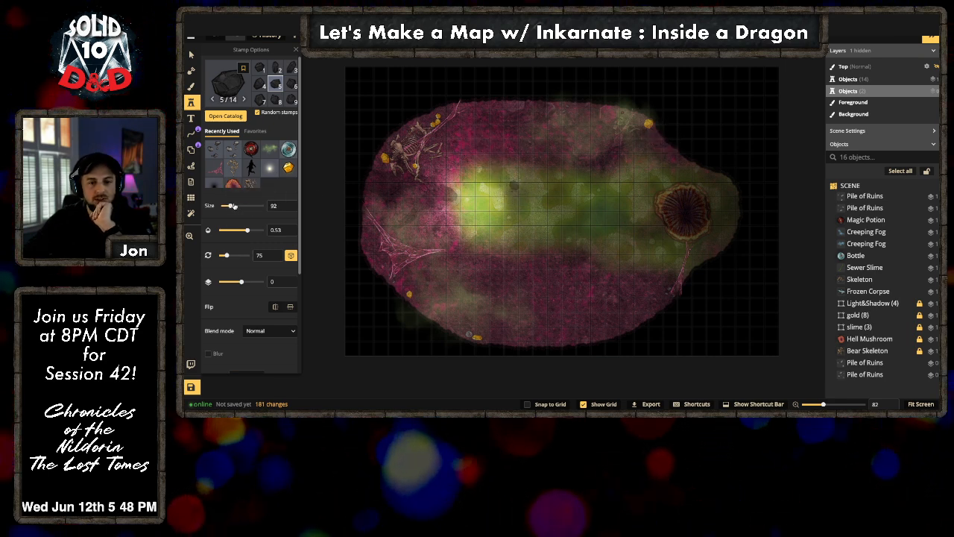
pyautogui.click(456, 325)
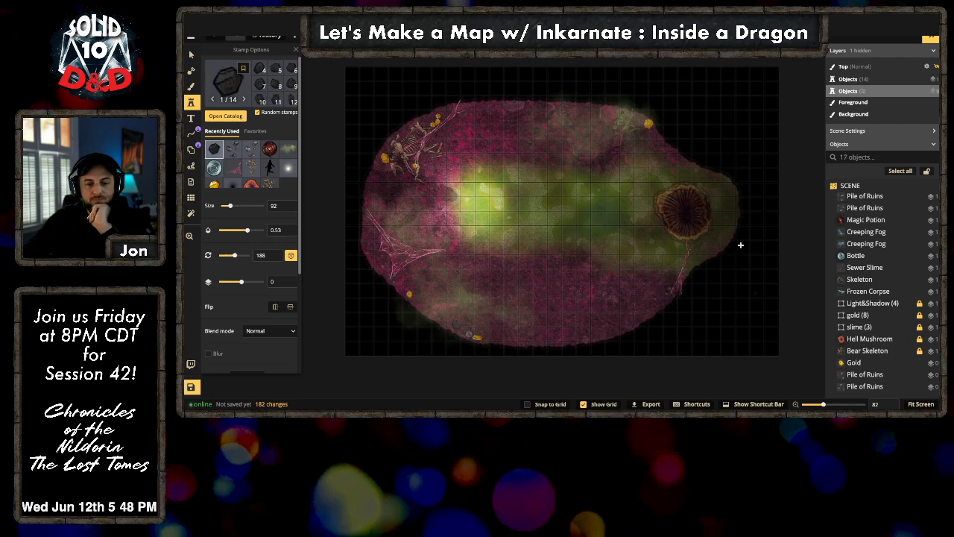
pyautogui.click(537, 327)
pyautogui.click(522, 184)
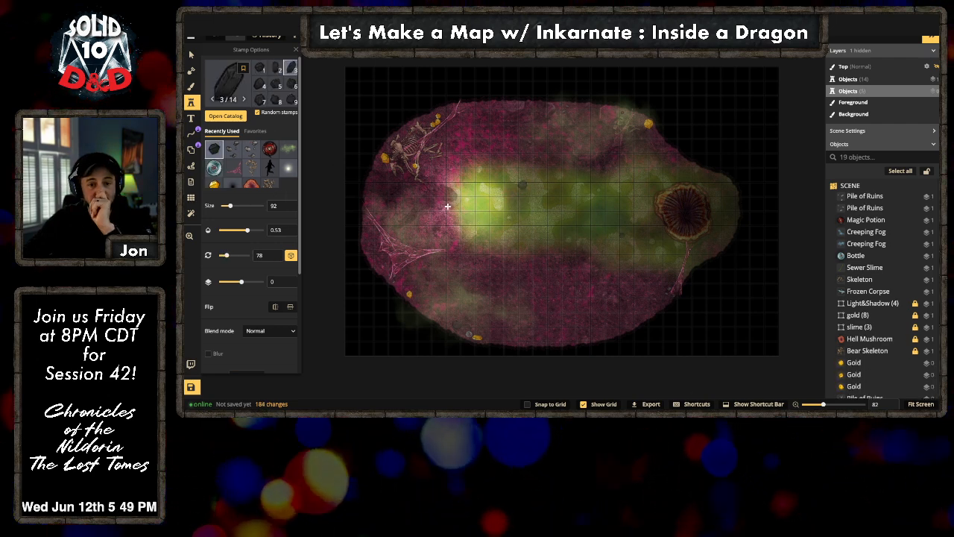
# Step: Set the rock stamp's blend mode to Luminosity
pyautogui.scroll(-1, 237, 249)
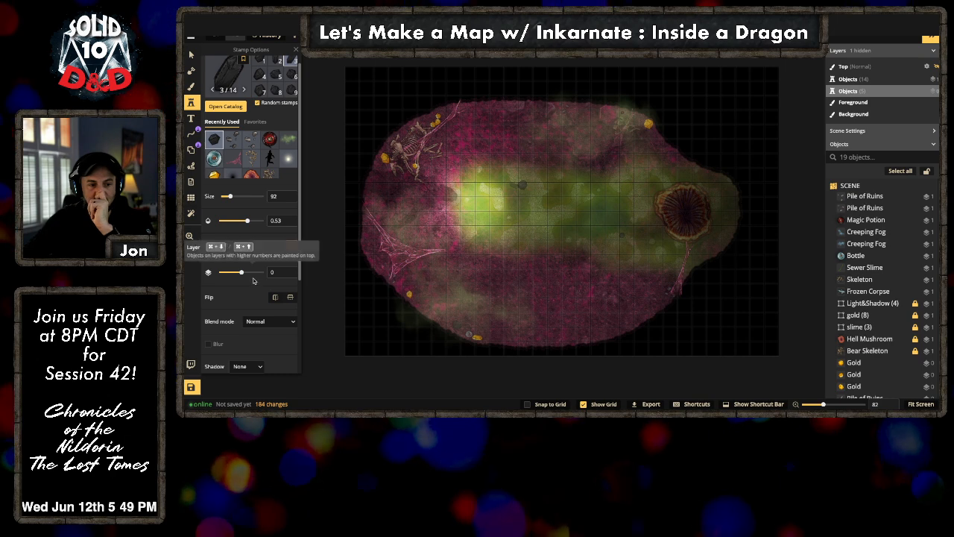
pyautogui.scroll(-3, 217, 255)
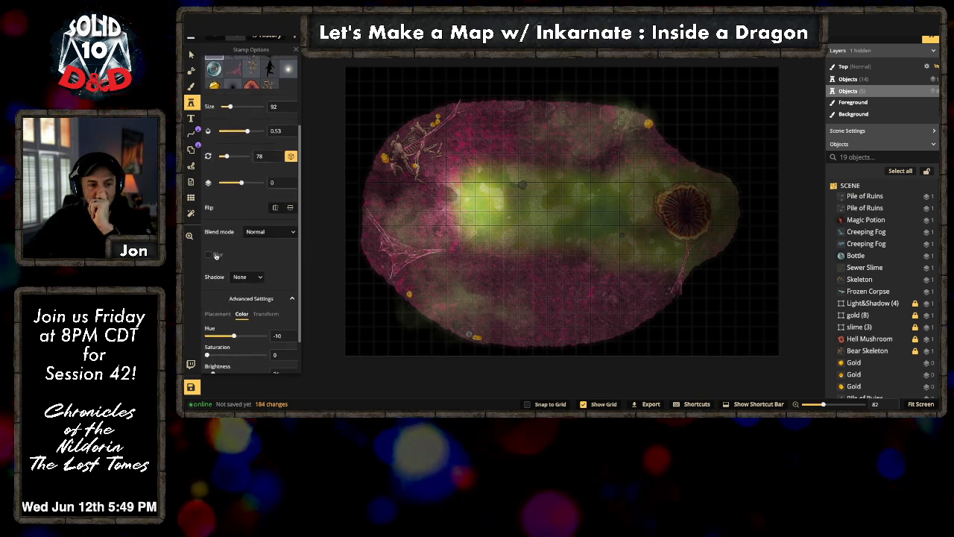
pyautogui.click(262, 231)
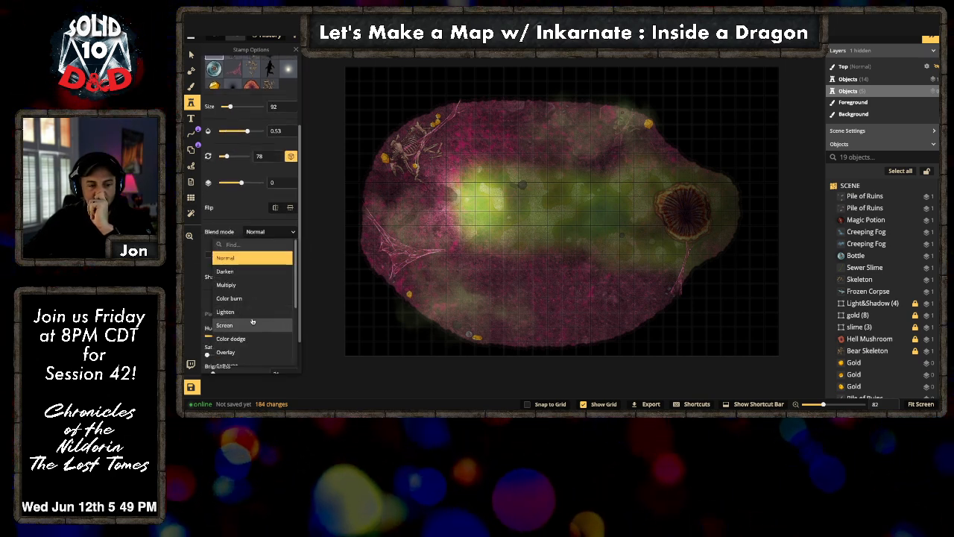
pyautogui.scroll(-1, 251, 313)
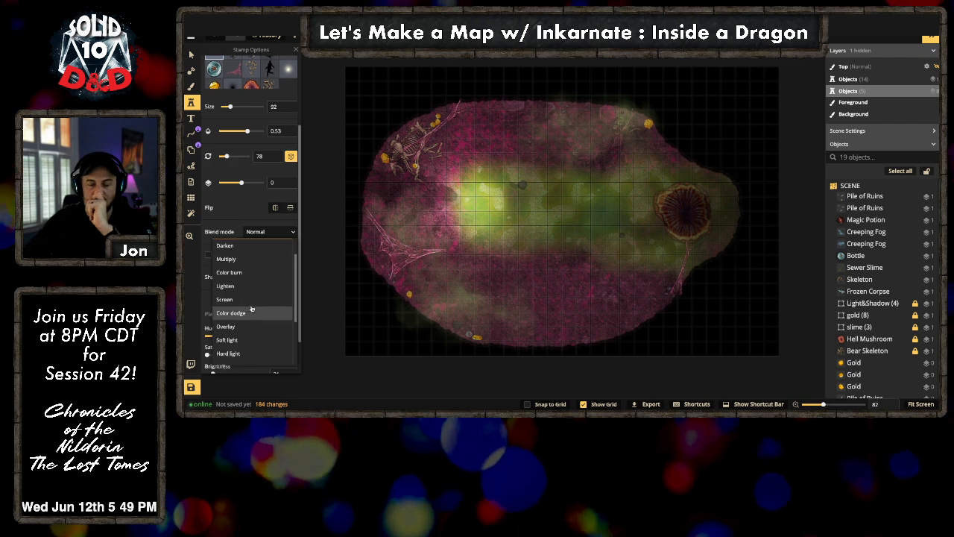
pyautogui.scroll(-1, 249, 308)
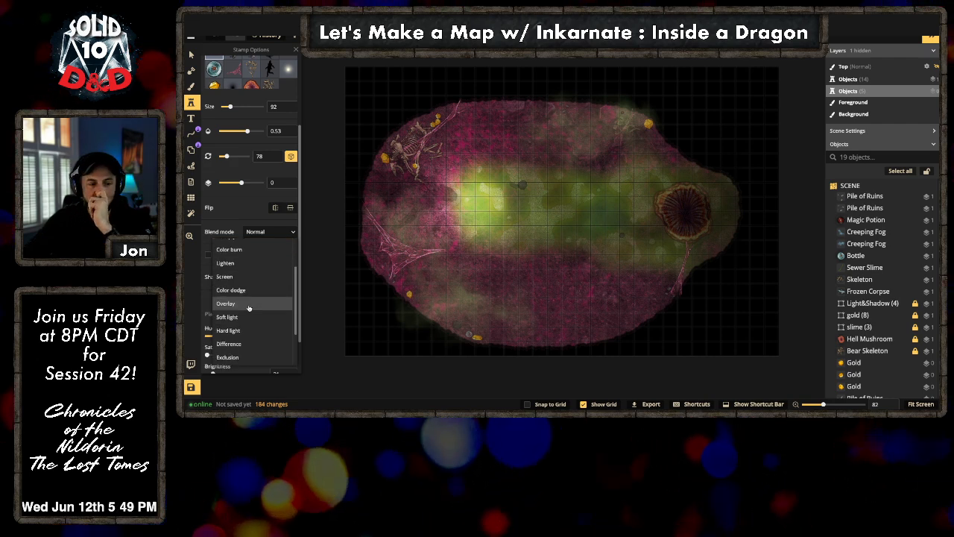
pyautogui.scroll(-1, 249, 308)
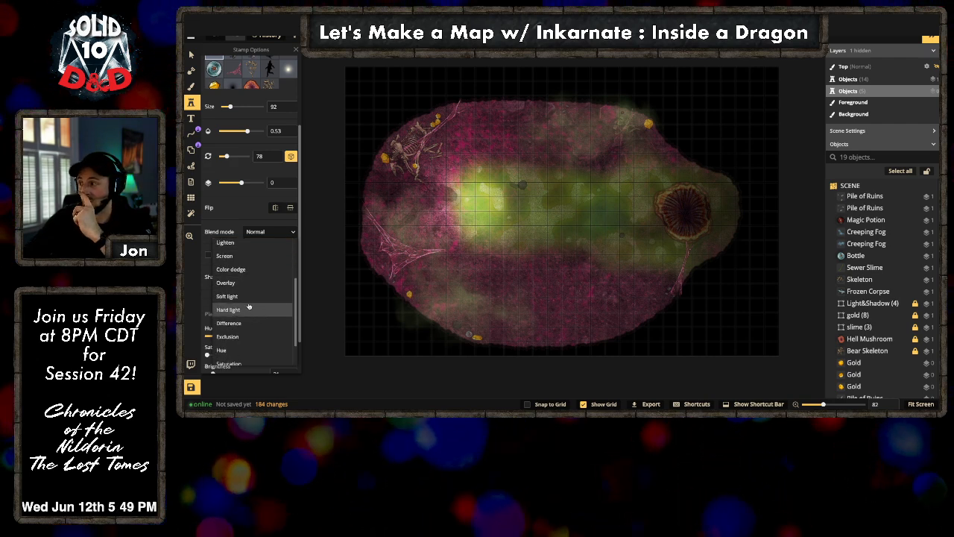
pyautogui.scroll(-2, 249, 307)
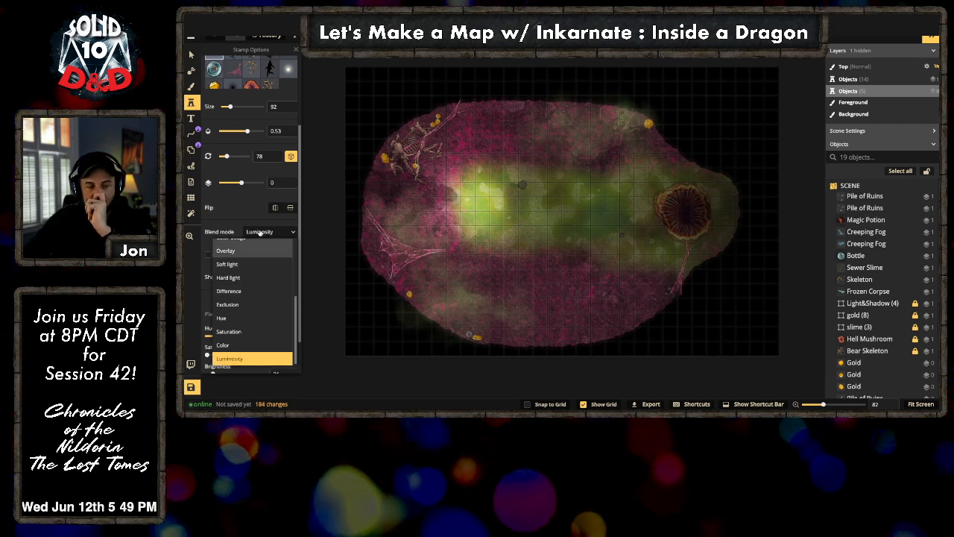
pyautogui.click(247, 359)
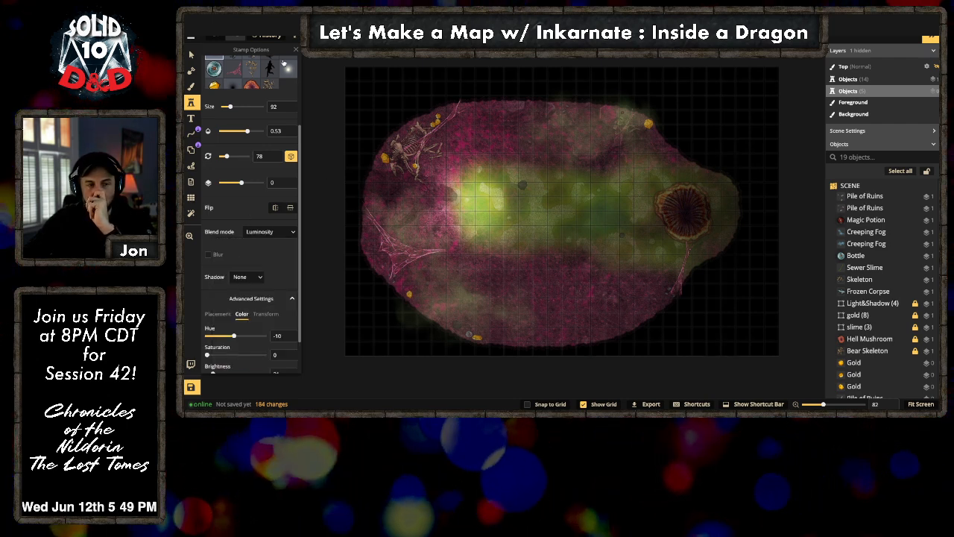
# Step: Add a small separate island beyond the upper-right edge of the dragon shape with the mask brush at size 120
pyautogui.click(191, 88)
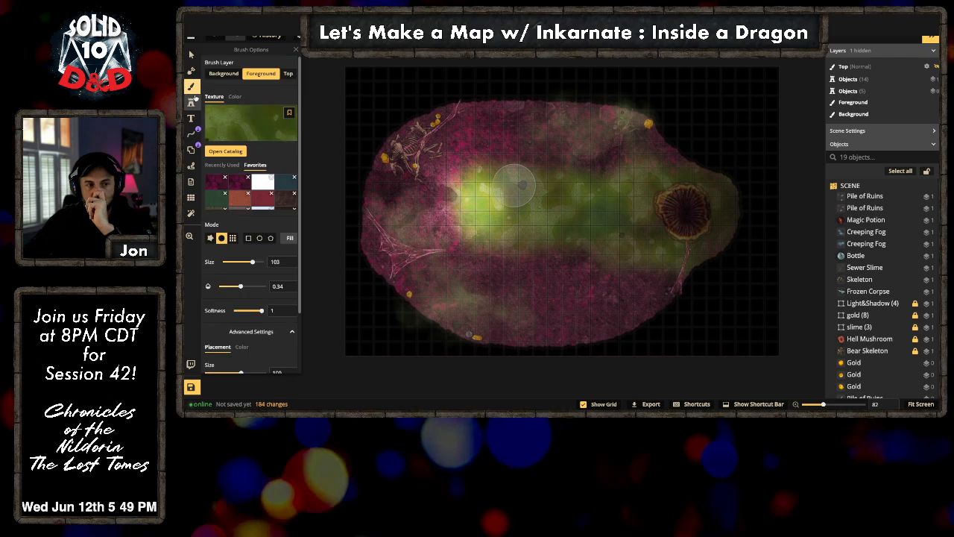
pyautogui.press('m')
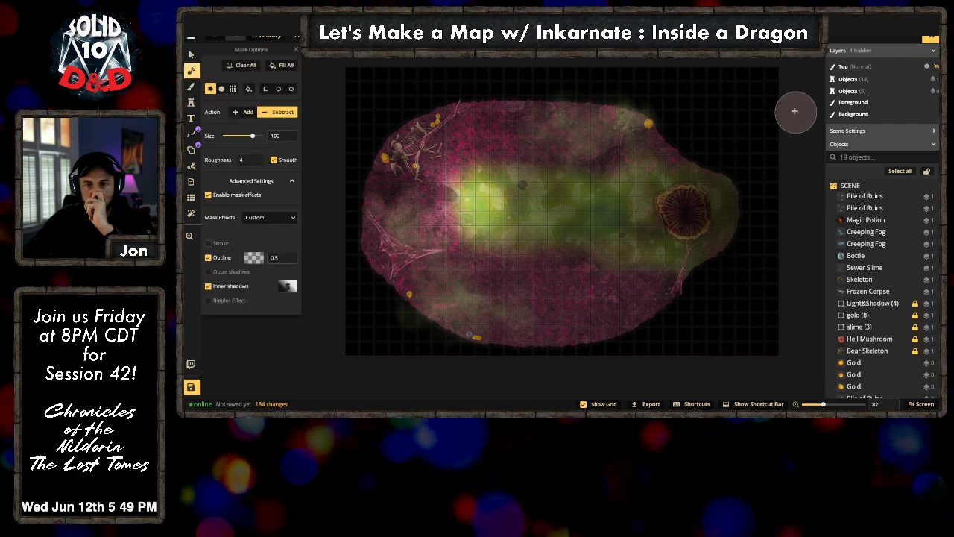
pyautogui.click(722, 84)
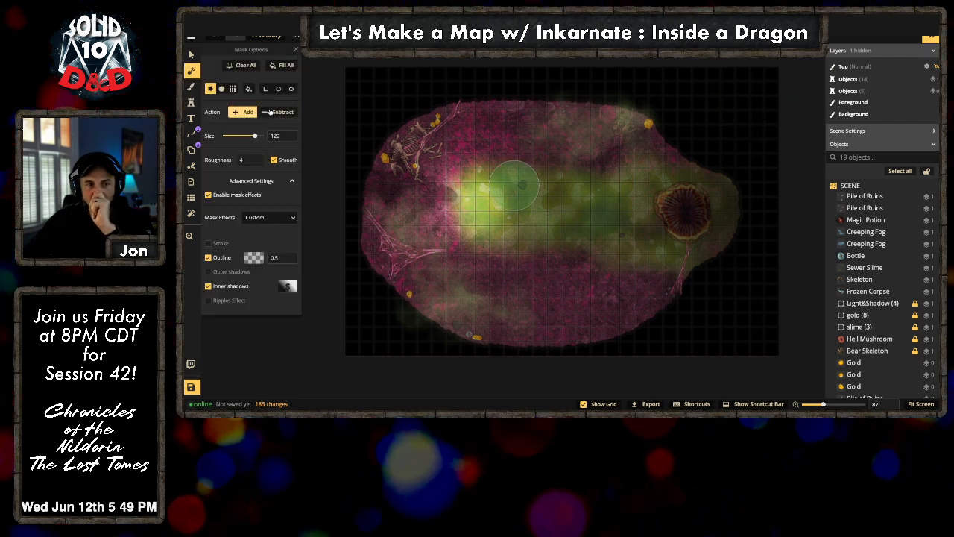
pyautogui.click(736, 112)
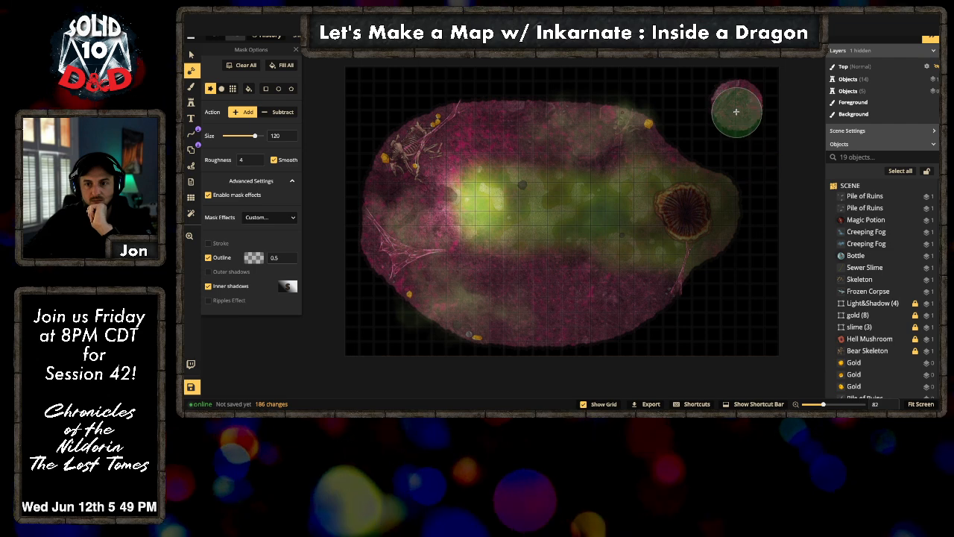
pyautogui.click(733, 108)
pyautogui.click(728, 116)
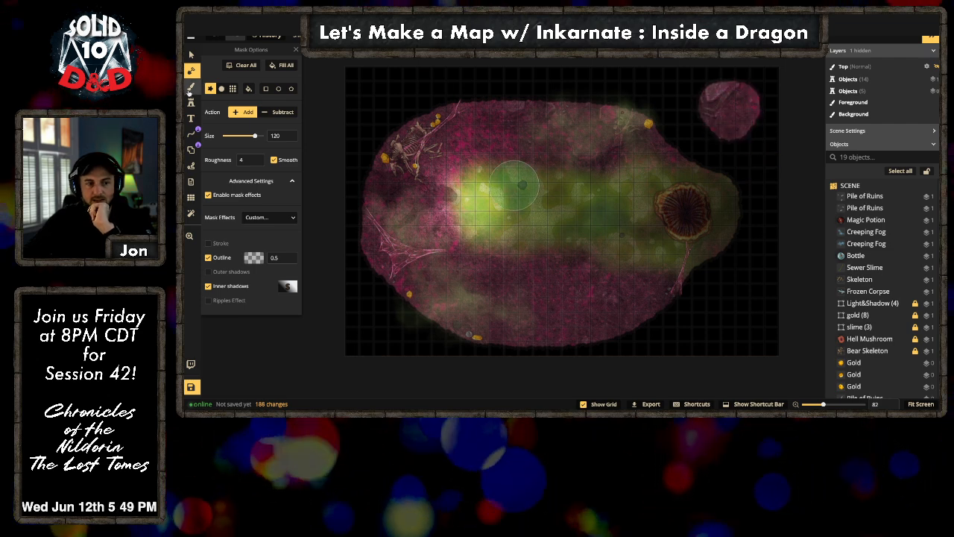
# Step: Search the brush texture catalog for "grass" and choose the Core grass texture with brown dirt patches
pyautogui.click(191, 88)
pyautogui.click(248, 127)
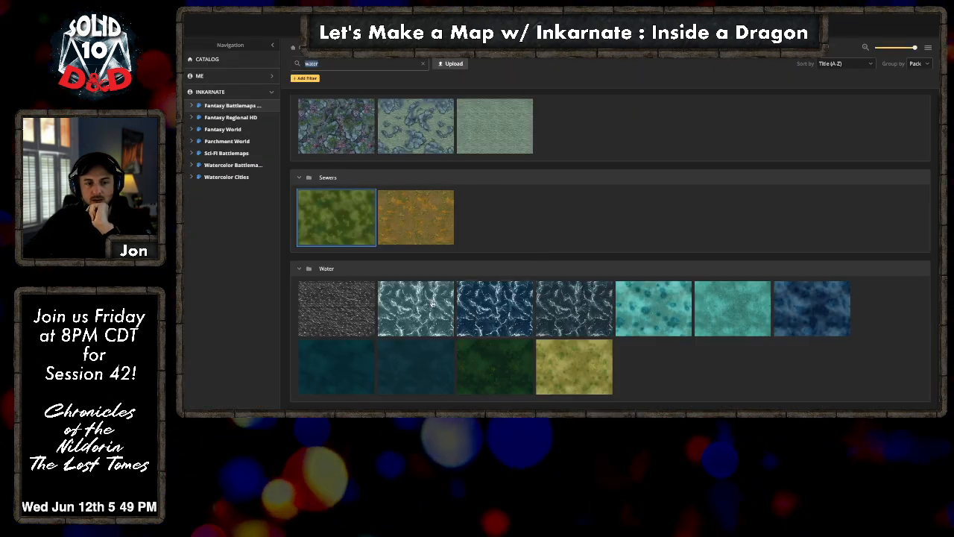
pyautogui.write('grass')
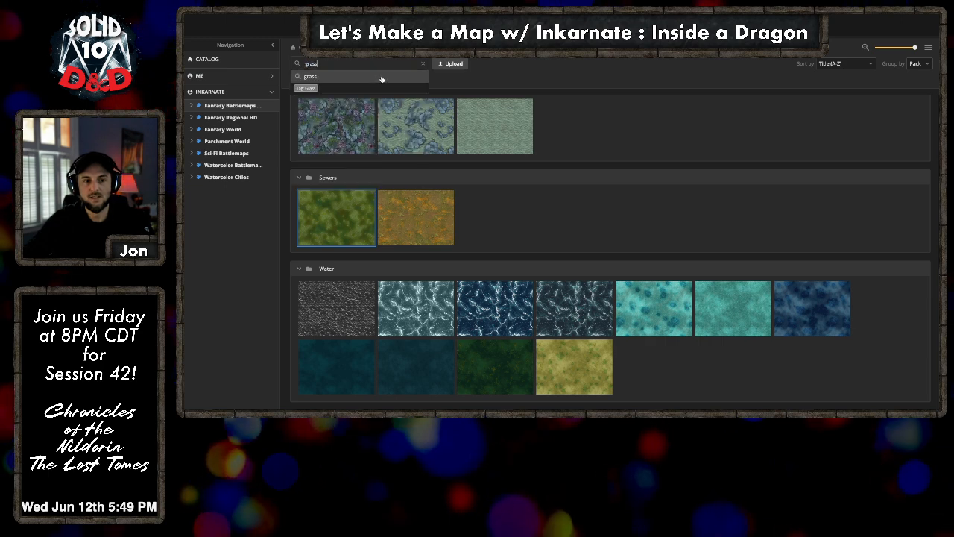
pyautogui.click(381, 77)
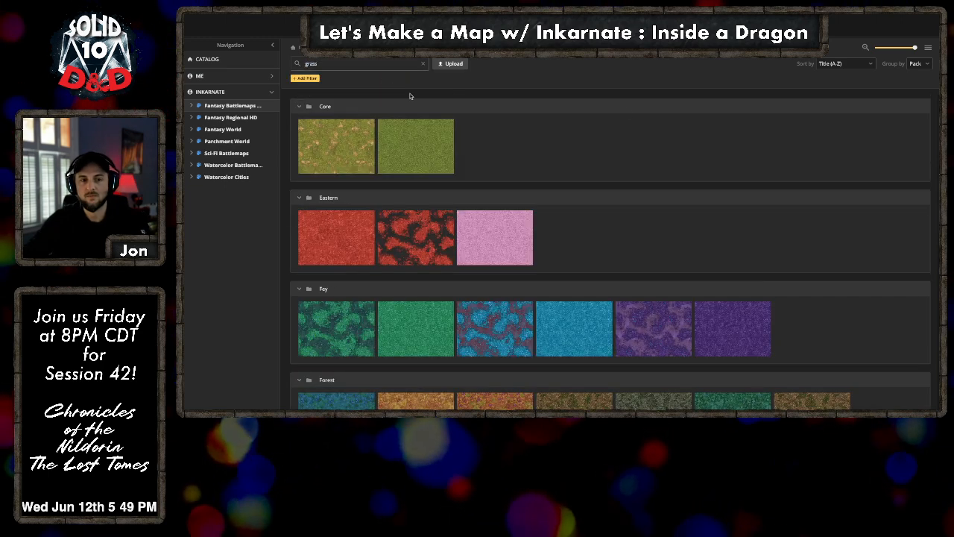
pyautogui.click(336, 146)
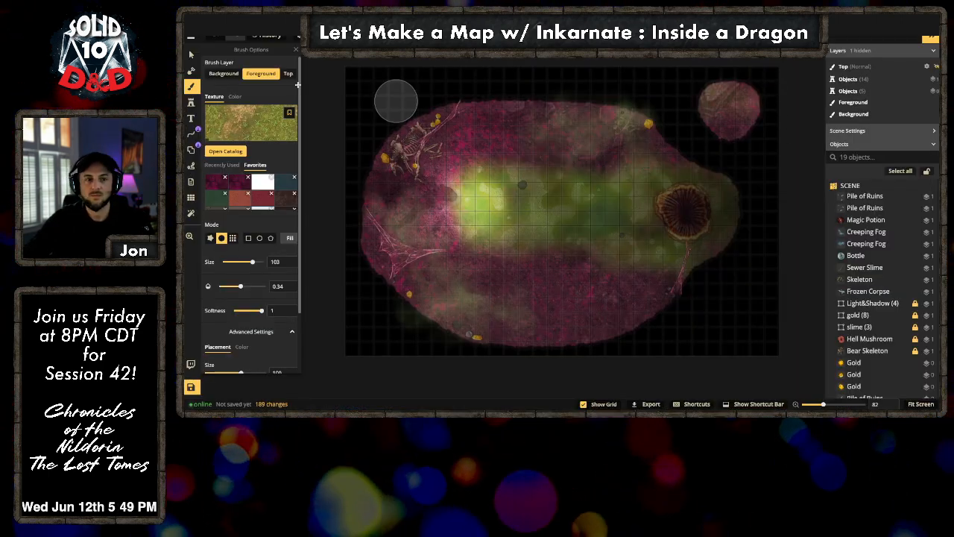
# Step: Paint the grass texture lightly over the small island on the Foreground layer at size 103 and opacity 0.34
pyautogui.click(735, 98)
pyautogui.click(724, 109)
pyautogui.click(724, 109)
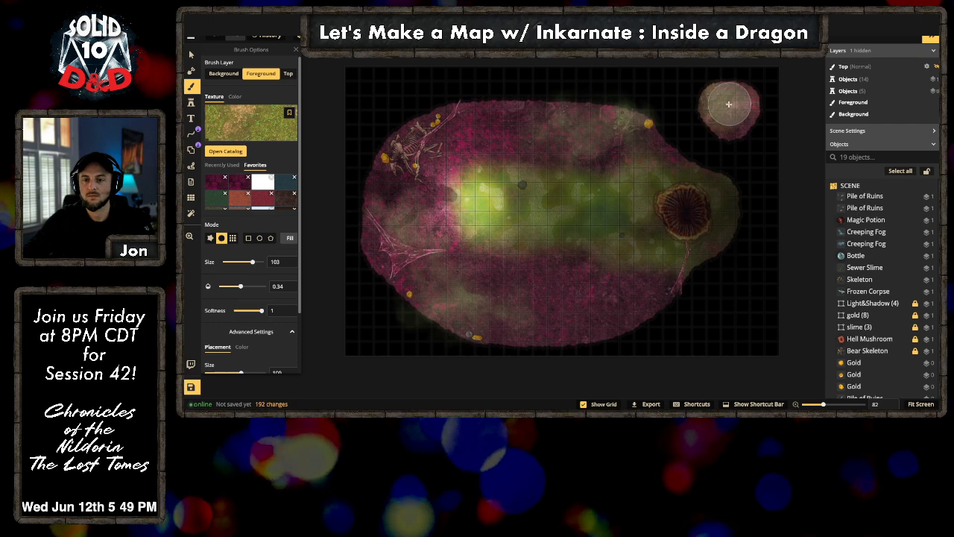
pyautogui.click(742, 110)
pyautogui.click(738, 99)
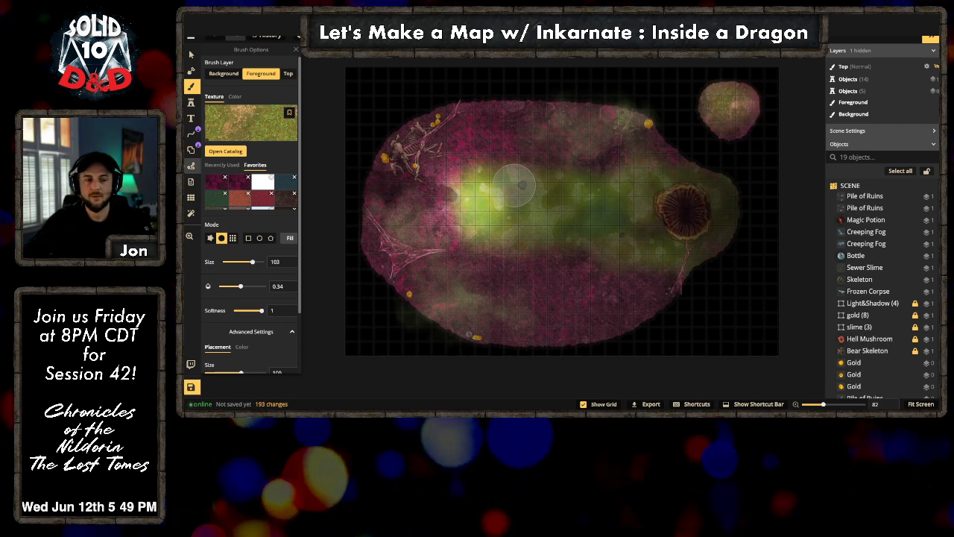
# Step: Cover the whole island with grass at opacity 1, and reduce the grass texture size to 9.04
pyautogui.moveTo(240, 286); pyautogui.dragTo(265, 286)
pyautogui.click(741, 127)
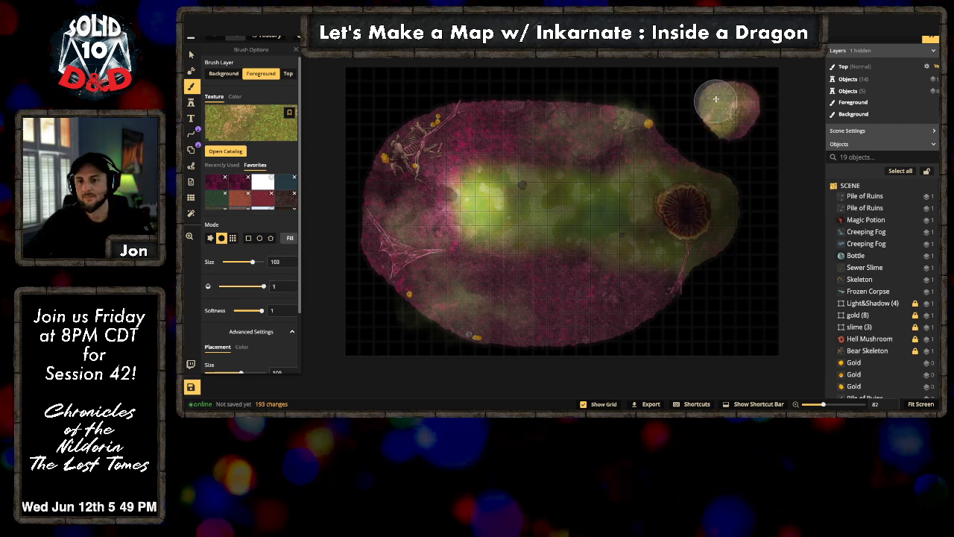
pyautogui.click(724, 123)
pyautogui.click(715, 91)
pyautogui.click(717, 114)
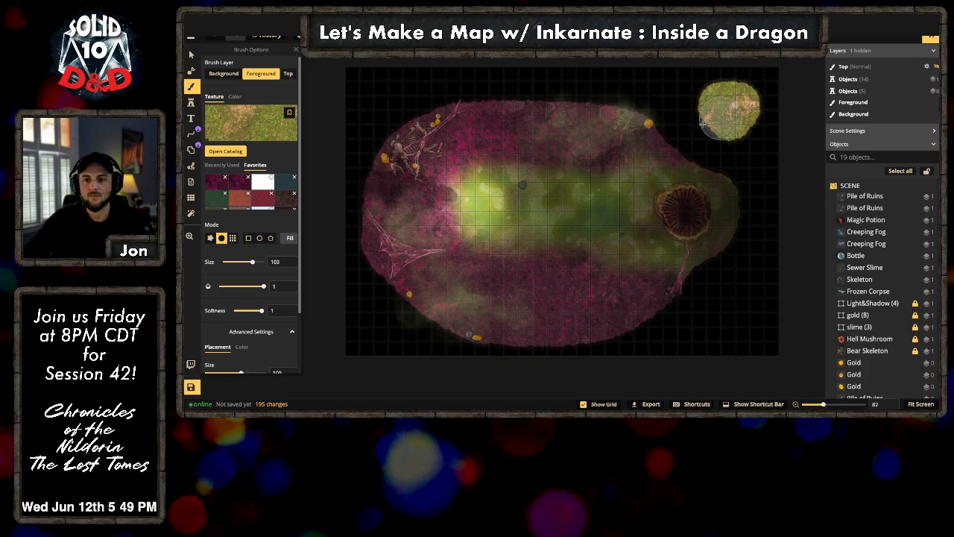
pyautogui.scroll(-2, 239, 160)
pyautogui.moveTo(240, 301)
pyautogui.mouseDown()
pyautogui.moveTo(224, 301)
pyautogui.moveTo(214, 328)
pyautogui.mouseUp()
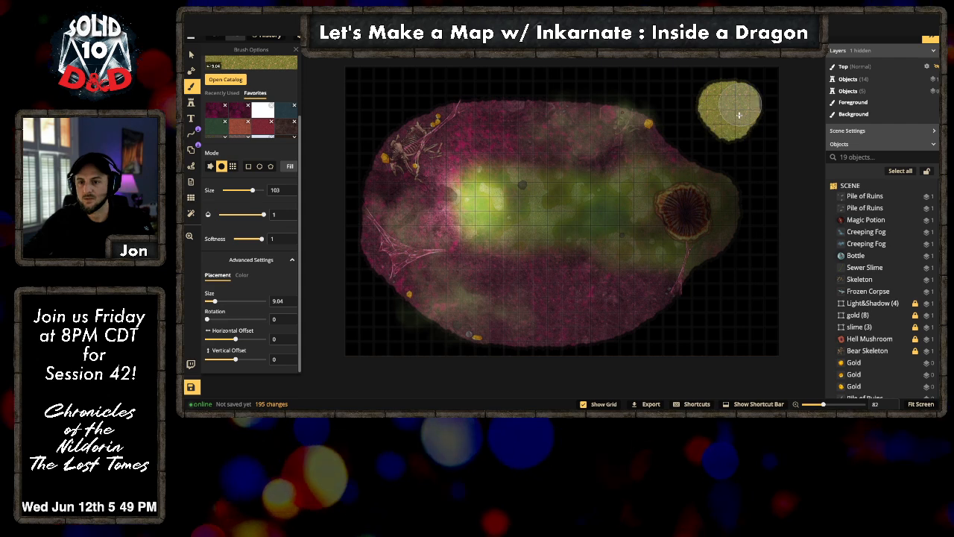
# Step: Search the Fantasy World stamp catalog for "mountain" and choose the brown mountain stamp group
pyautogui.click(191, 102)
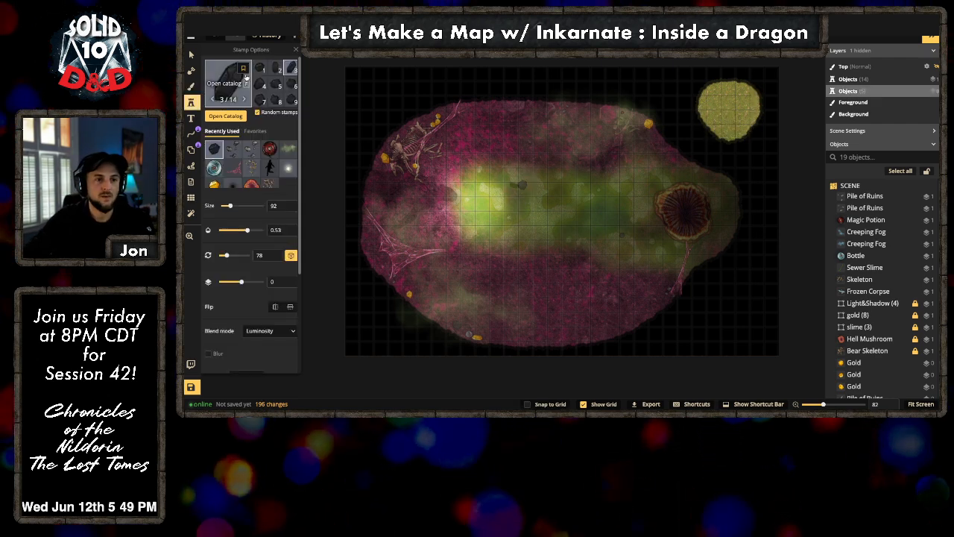
pyautogui.click(238, 86)
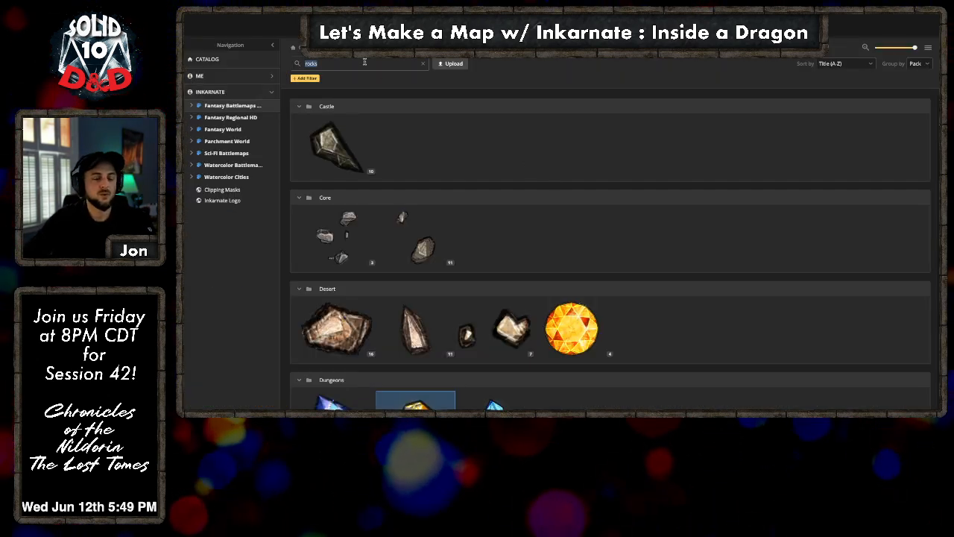
pyautogui.write('moun')
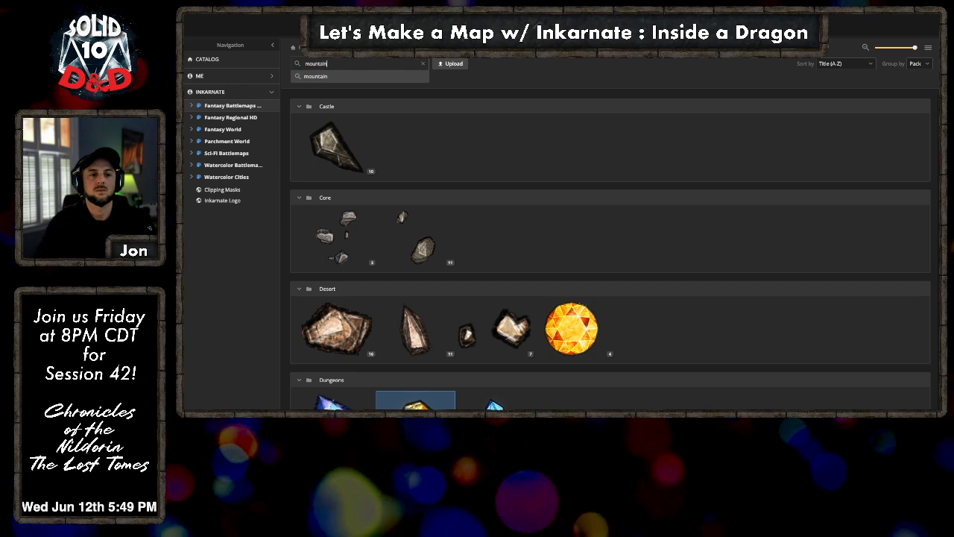
pyautogui.write('tain')
pyautogui.click(240, 127)
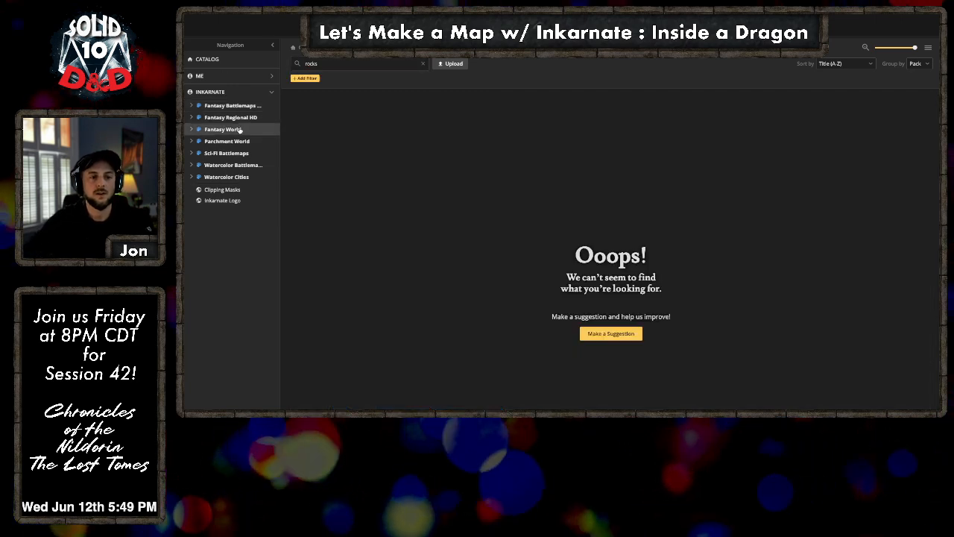
pyautogui.click(419, 64)
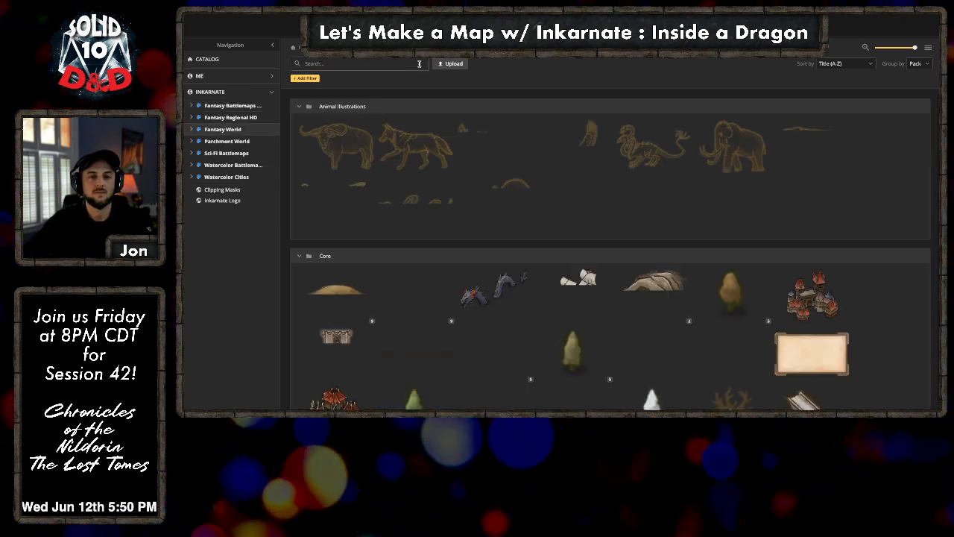
pyautogui.click(388, 66)
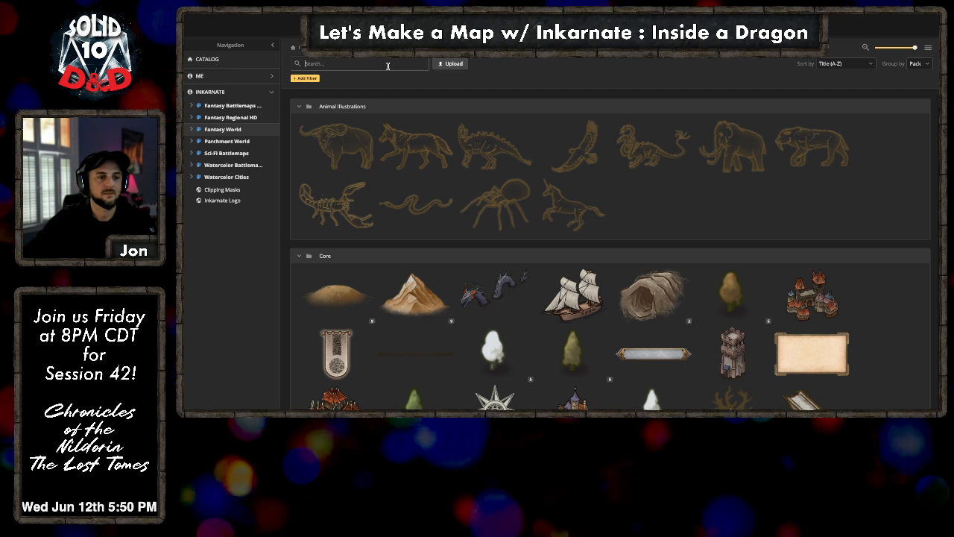
pyautogui.write('mountain')
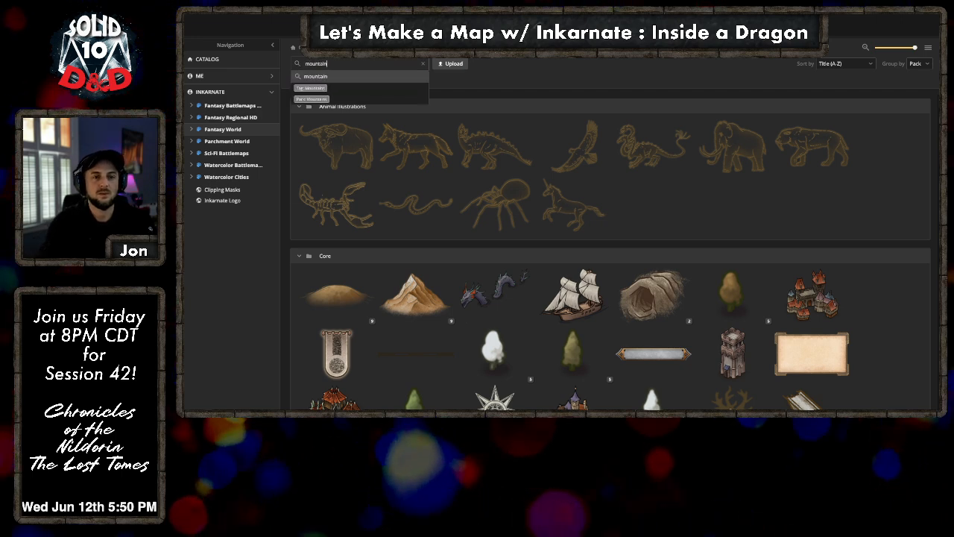
pyautogui.press('Return')
pyautogui.click(330, 143)
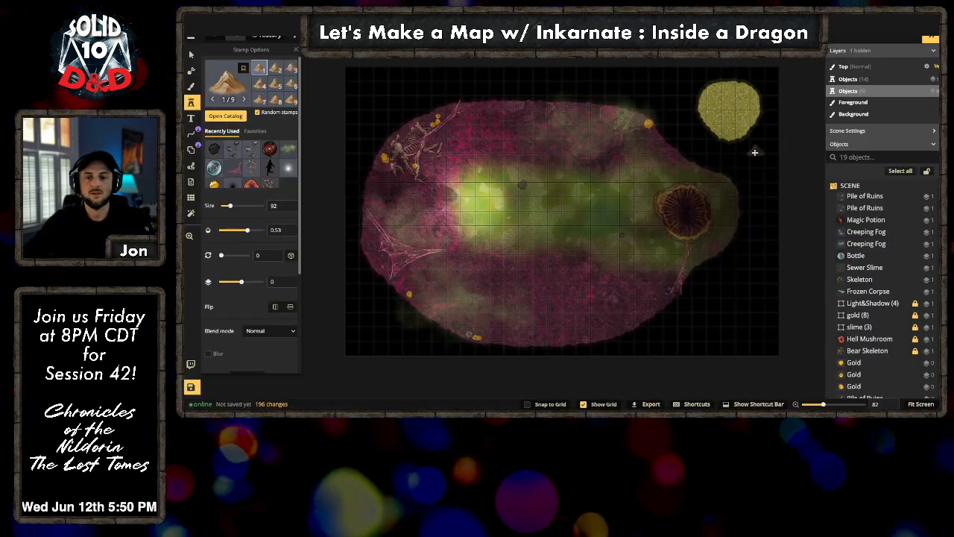
# Step: Place a Brown Mountain stamp at size 275 on the grass island and select it
pyautogui.moveTo(231, 206); pyautogui.dragTo(245, 206)
pyautogui.click(729, 105)
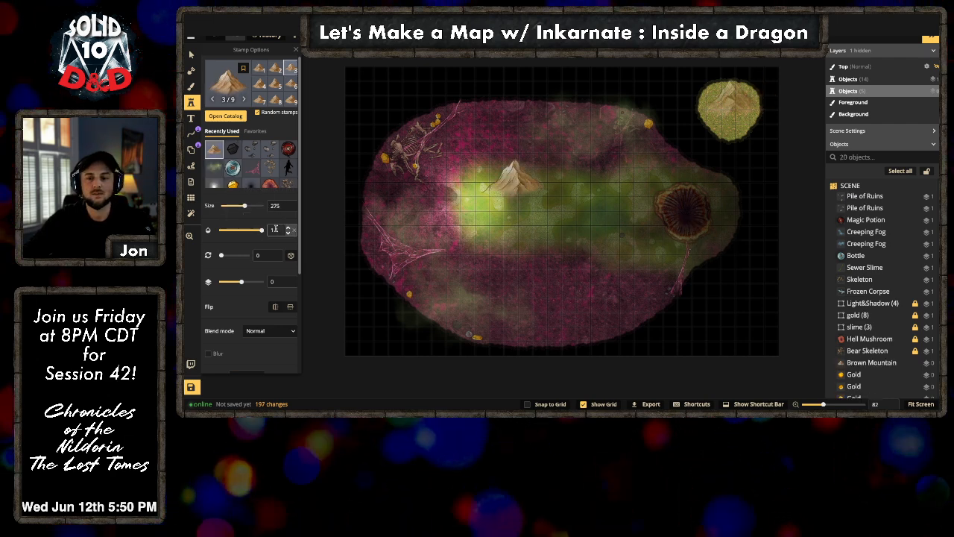
pyautogui.press('v')
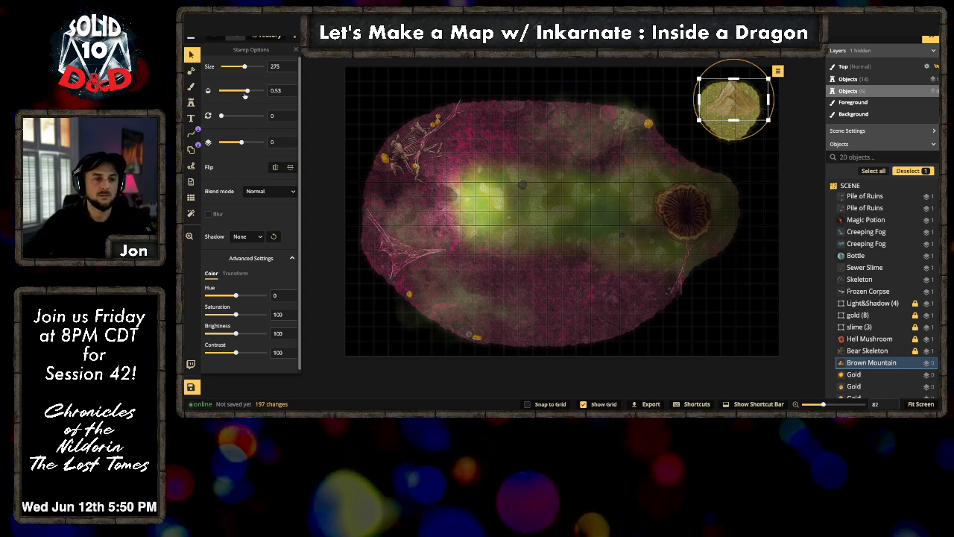
# Step: Set the Brown Mountain stamp's opacity to 1 and its blend mode to Luminosity, shifting it slightly over the grass island
pyautogui.moveTo(247, 91); pyautogui.dragTo(273, 91)
pyautogui.moveTo(734, 105); pyautogui.dragTo(730, 104)
pyautogui.click(265, 191)
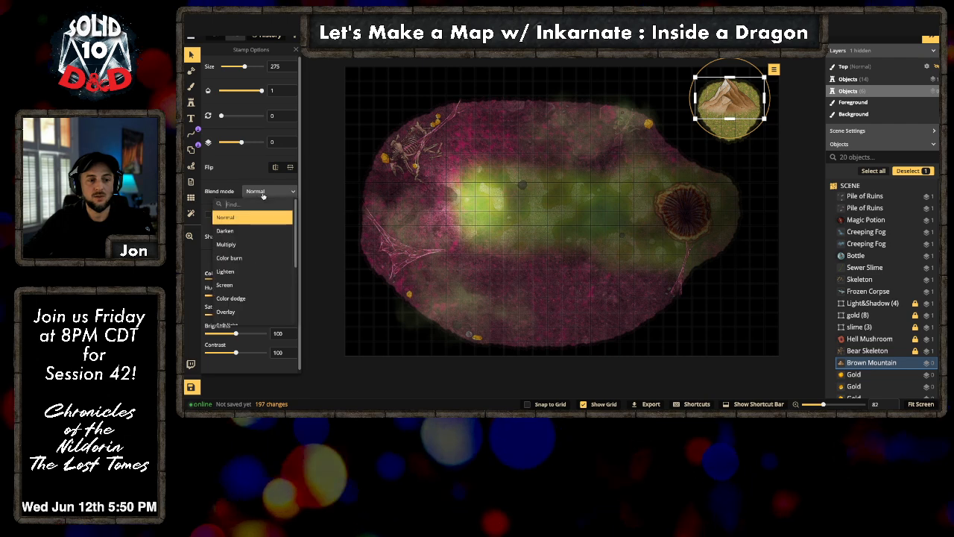
pyautogui.scroll(-4, 243, 299)
pyautogui.click(243, 317)
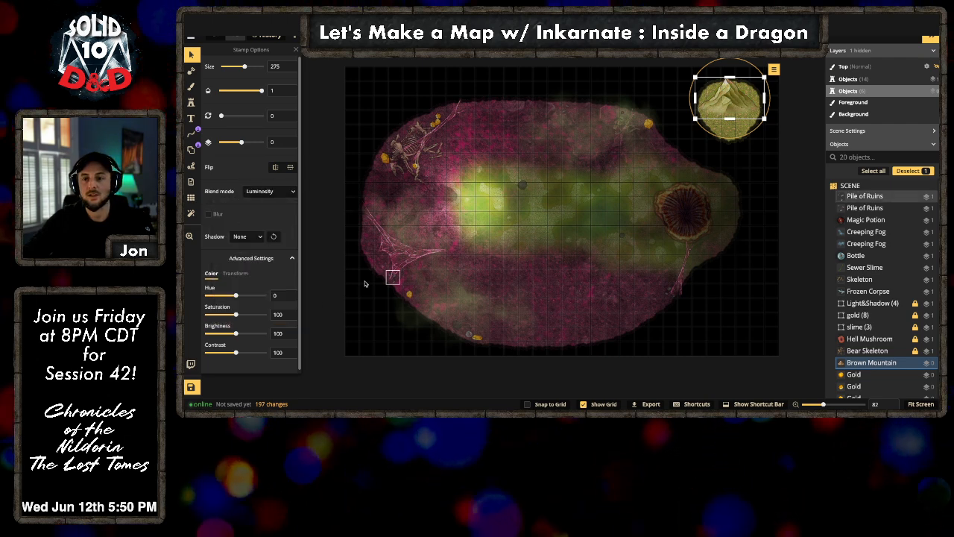
pyautogui.click(749, 142)
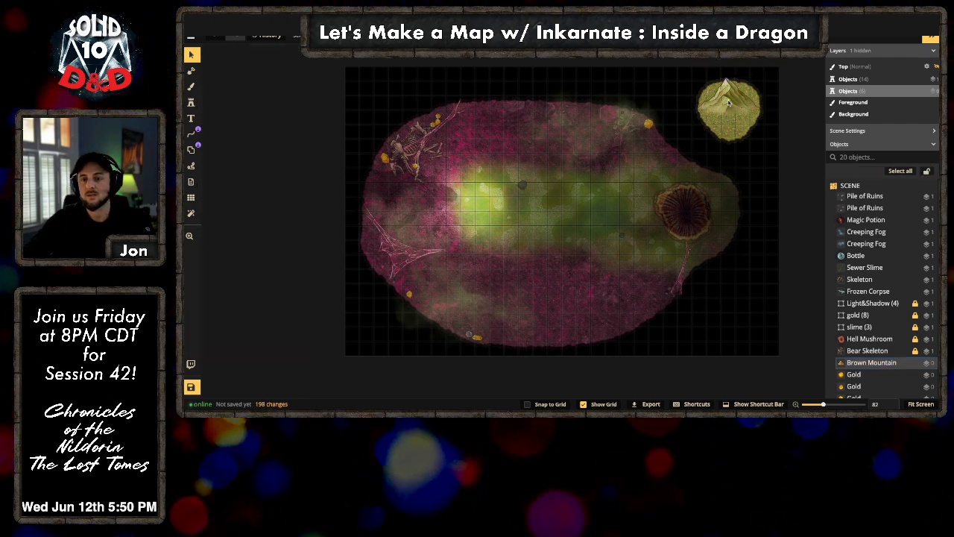
# Step: Shrink the Brown Mountain stamp to size 229 so it fits within the grass island, and deselect it
pyautogui.click(730, 101)
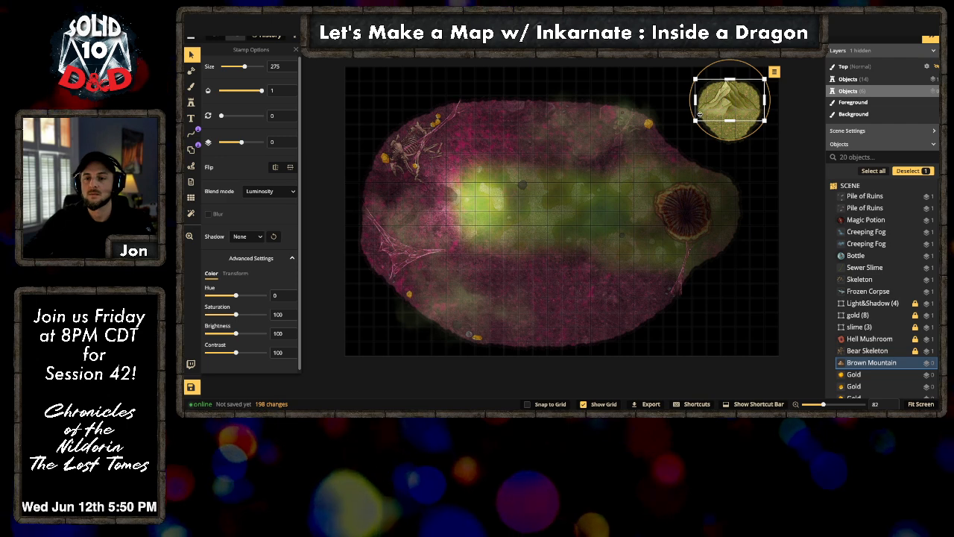
pyautogui.moveTo(696, 121); pyautogui.dragTo(739, 98)
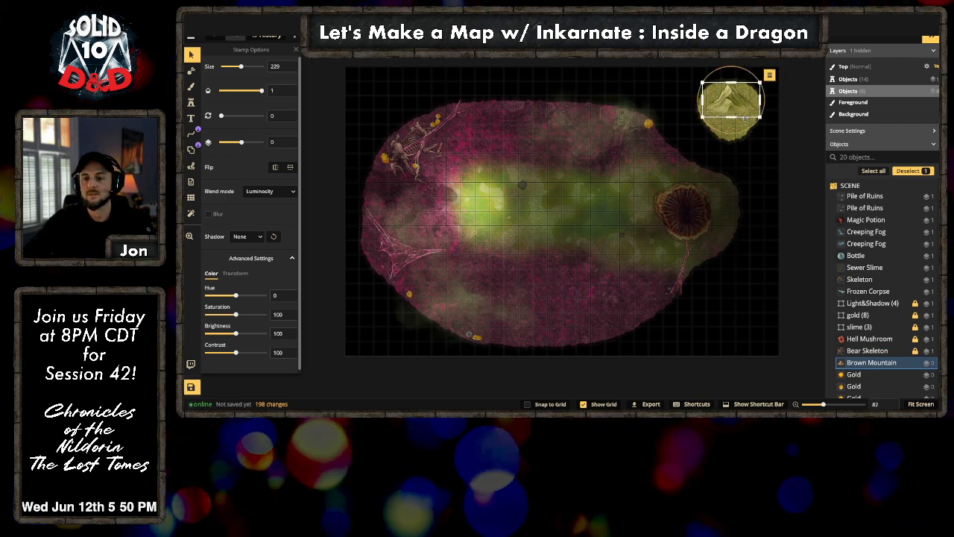
pyautogui.click(755, 174)
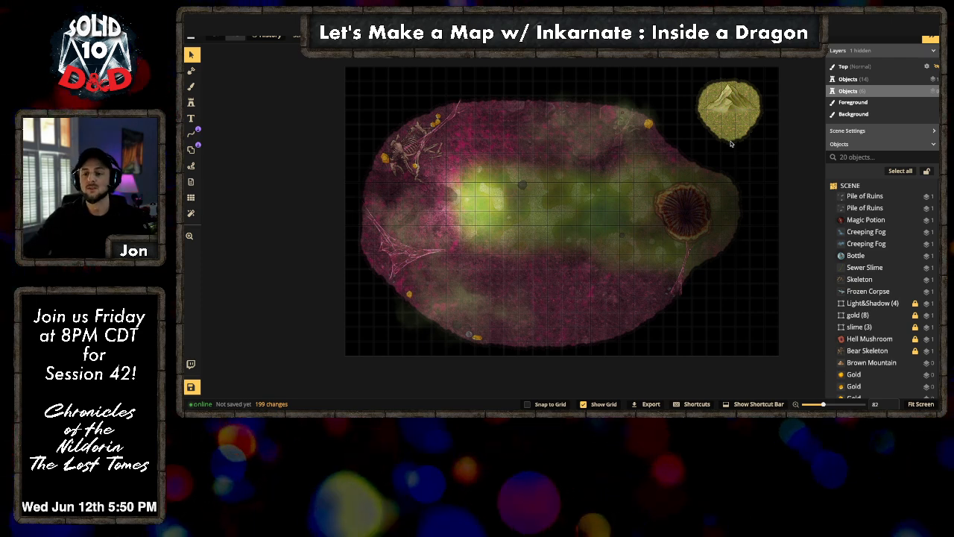
# Step: Delete the Brown Mountain stamp and subtract the small grass island from the mask with the size 120 brush
pyautogui.click(725, 97)
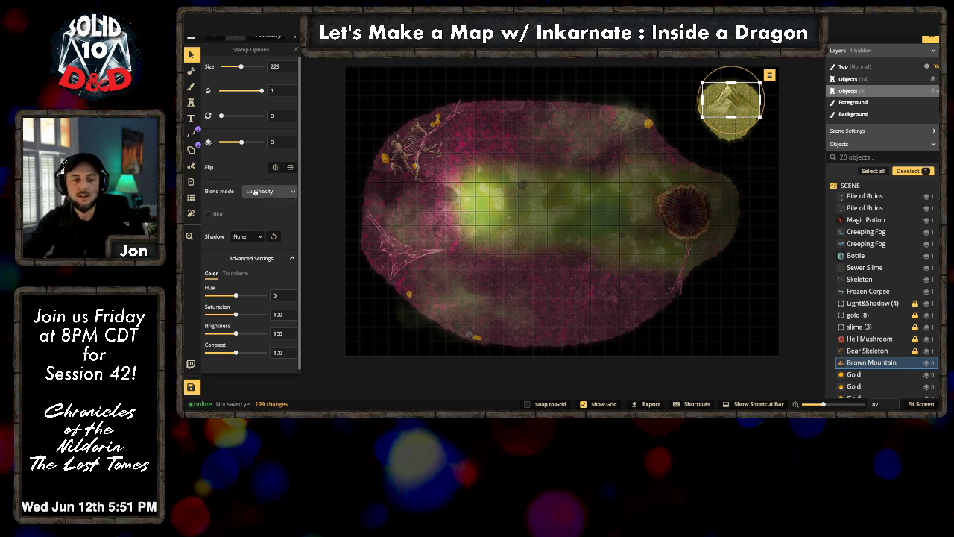
pyautogui.press('Delete')
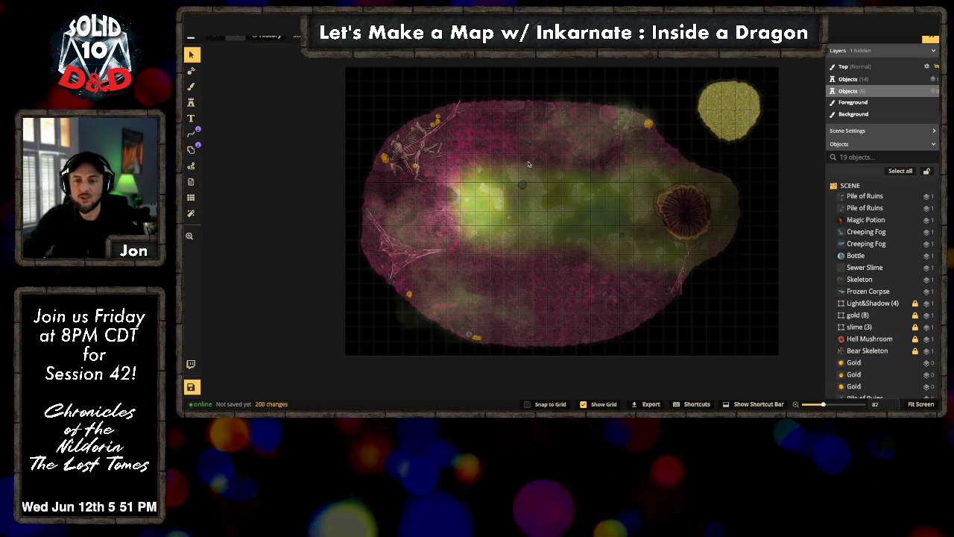
pyautogui.click(191, 70)
pyautogui.click(191, 85)
pyautogui.click(191, 70)
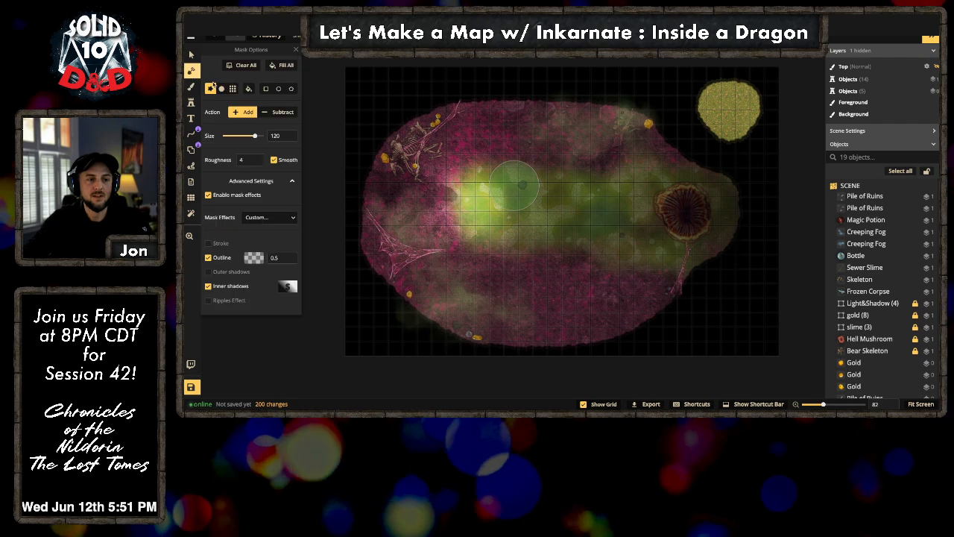
pyautogui.click(283, 112)
pyautogui.moveTo(761, 99)
pyautogui.mouseDown()
pyautogui.moveTo(729, 88)
pyautogui.moveTo(736, 124)
pyautogui.moveTo(756, 89)
pyautogui.mouseUp()
pyautogui.click(189, 71)
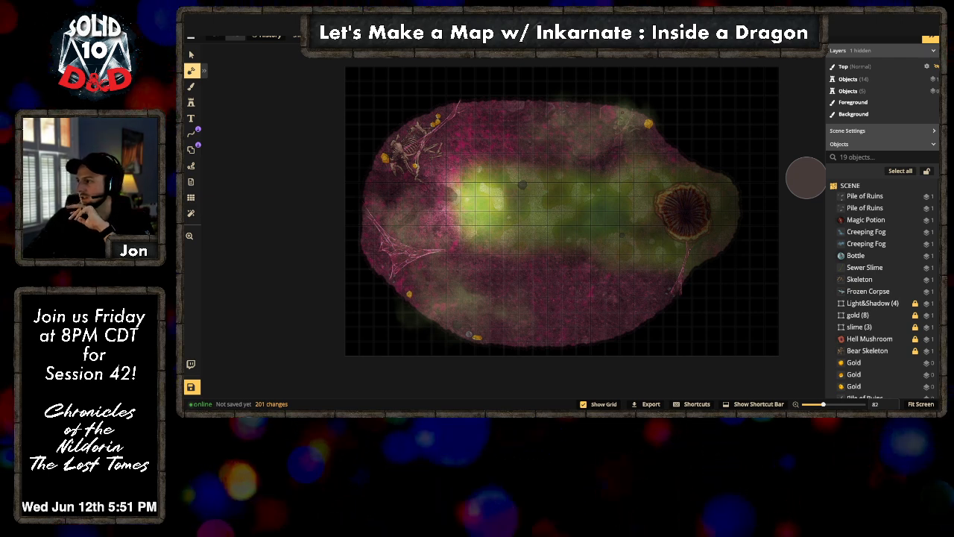
# Step: Open the stamp catalog, clear the "mountain" search and show the Fantasy Battlemaps stamps
pyautogui.click(192, 104)
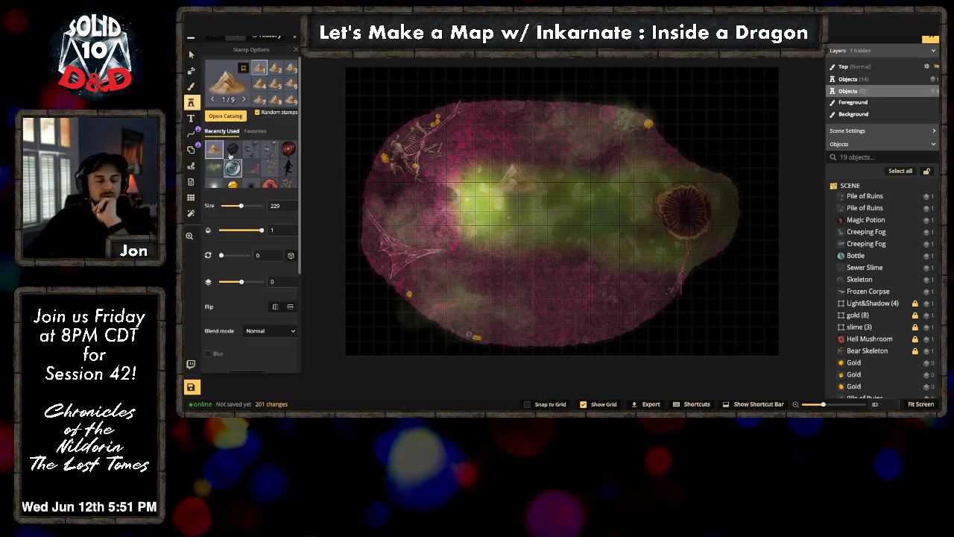
pyautogui.click(226, 78)
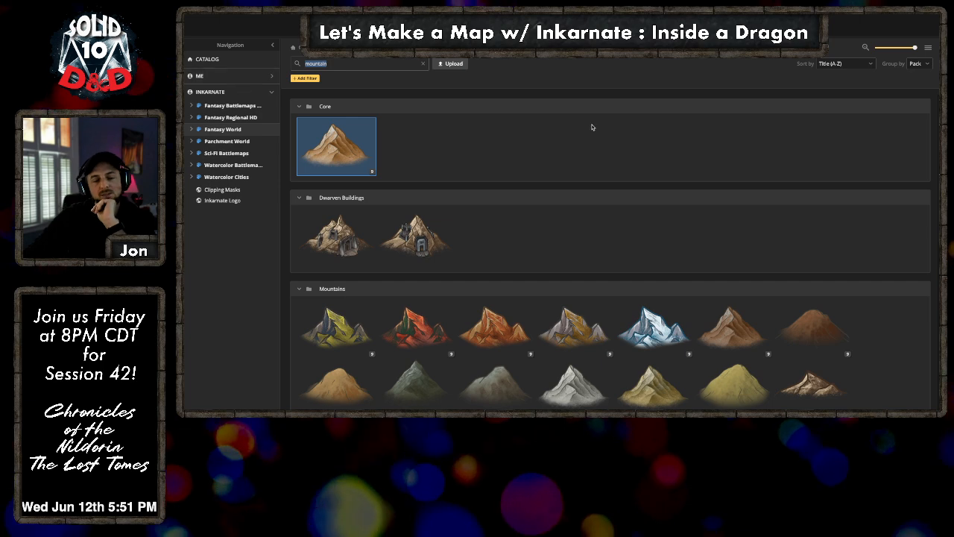
pyautogui.click(232, 118)
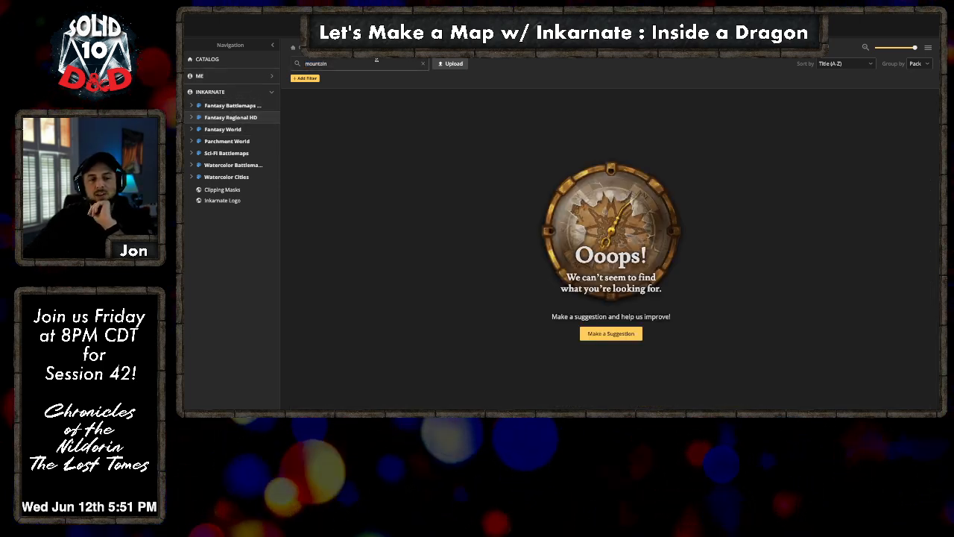
pyautogui.click(423, 64)
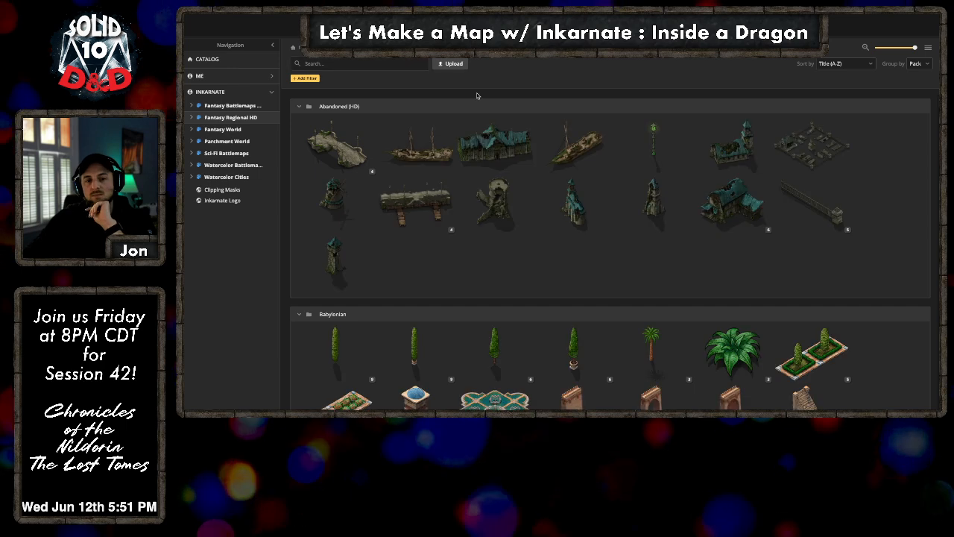
pyautogui.click(240, 107)
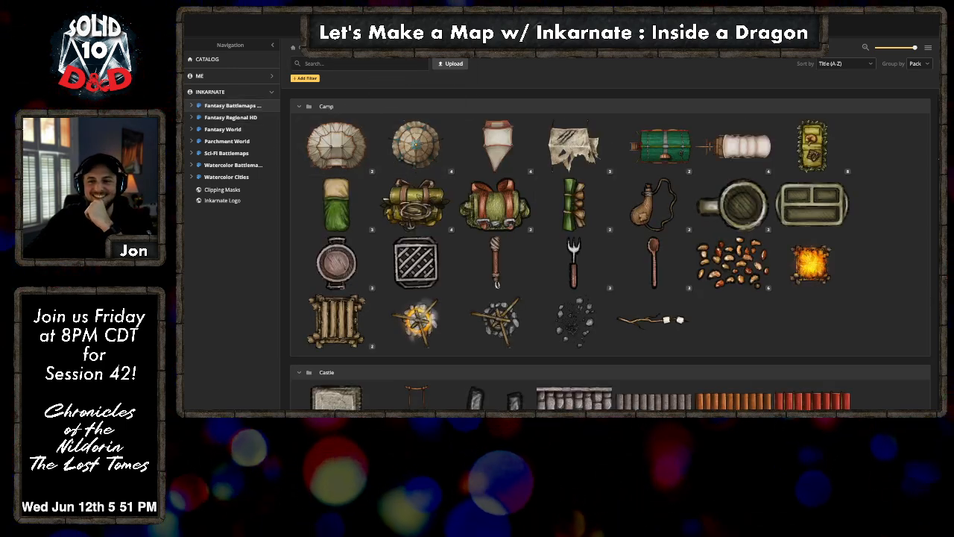
# Step: Collapse the Camp, Castle, Core and Creatures packs and choose the treasure coin pile stamp group from the catalog
pyautogui.click(299, 106)
pyautogui.click(299, 128)
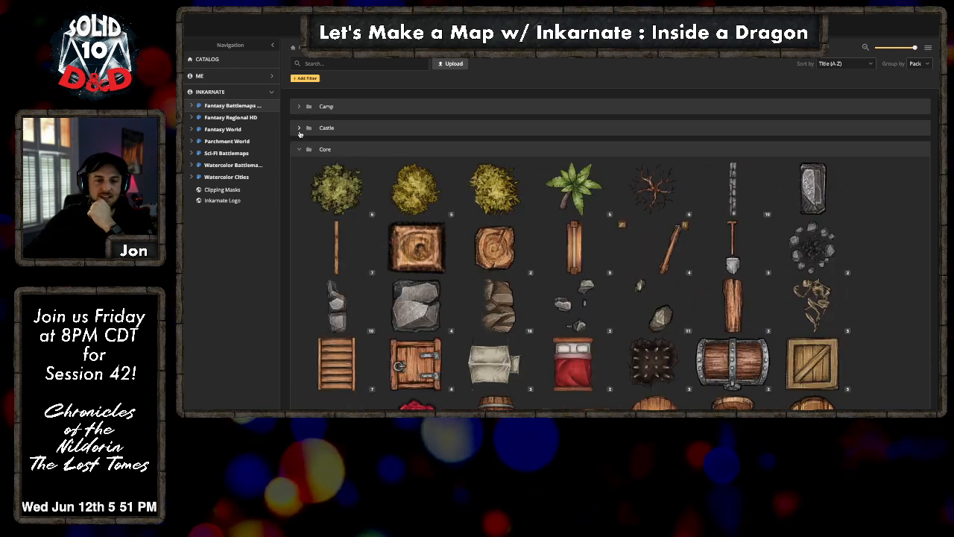
pyautogui.click(298, 150)
pyautogui.click(302, 170)
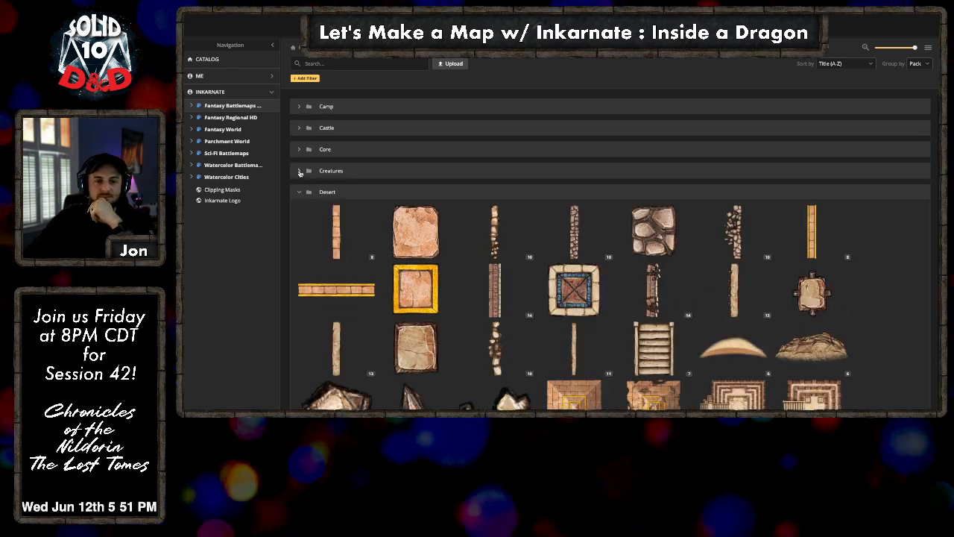
pyautogui.scroll(-4, 478, 217)
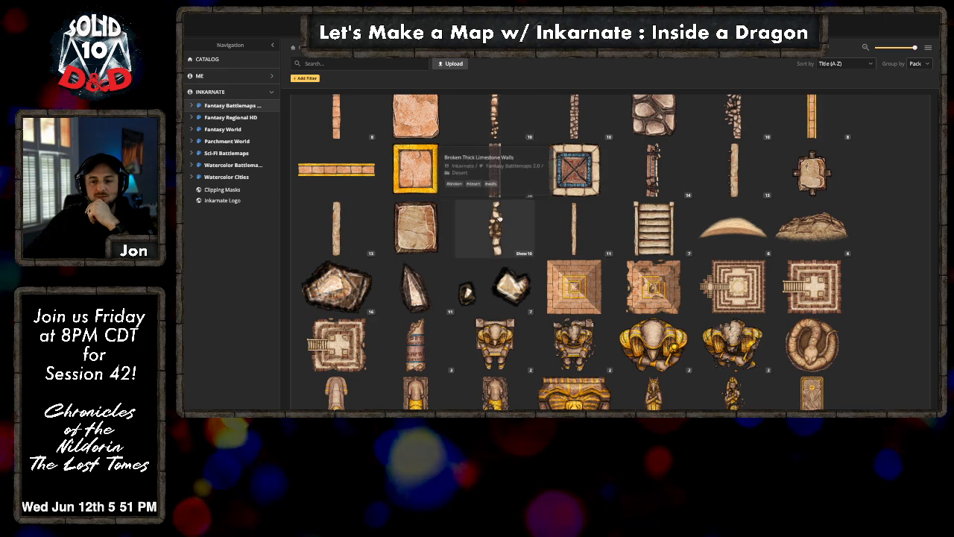
pyautogui.scroll(-5, 501, 217)
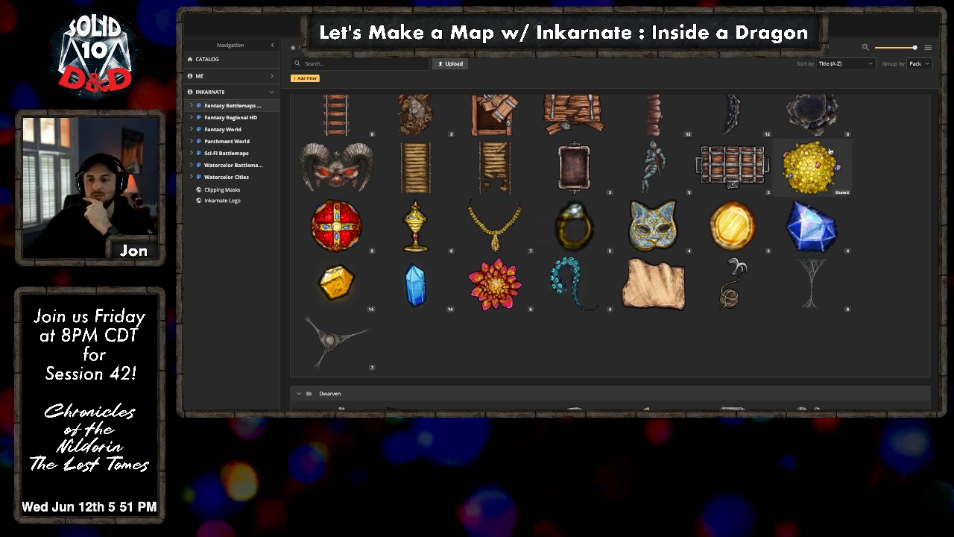
pyautogui.click(812, 168)
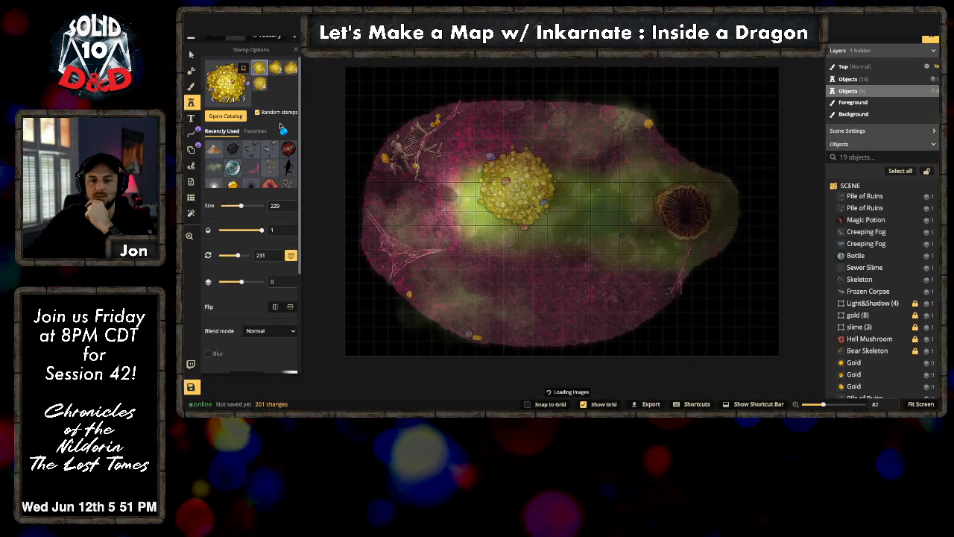
# Step: Place a Treasure Coin Pile stamp at size 128 just right of the bear skeleton, and deselect it
pyautogui.moveTo(242, 211); pyautogui.dragTo(233, 211)
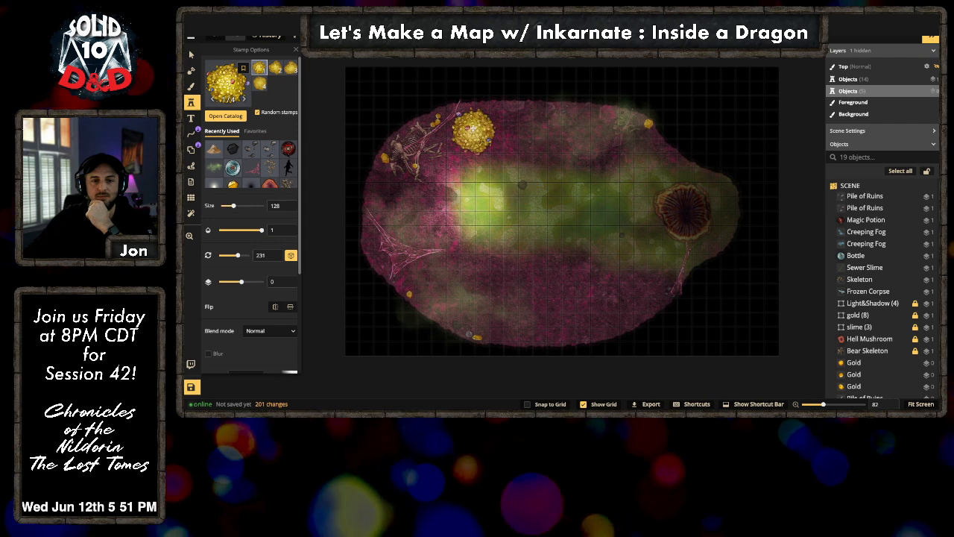
pyautogui.click(482, 125)
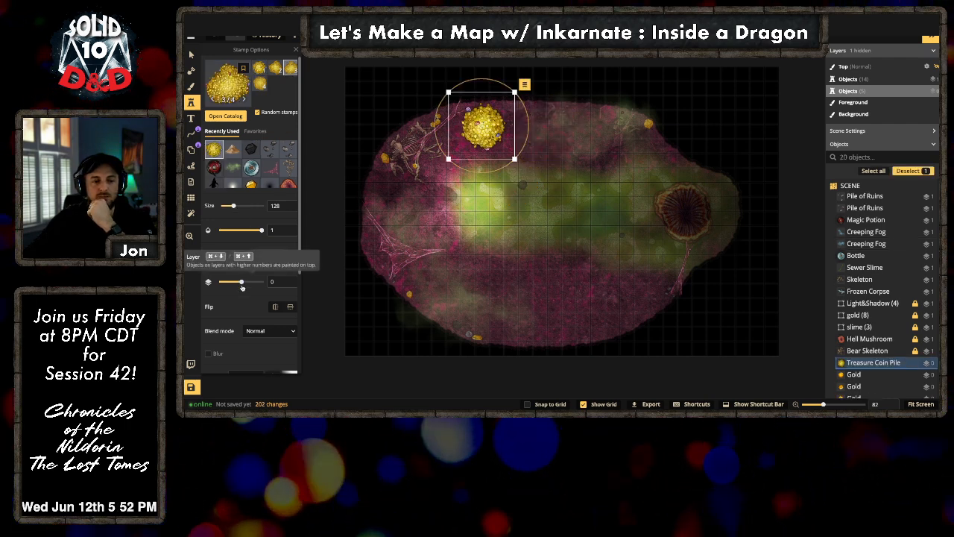
pyautogui.scroll(-3, 253, 296)
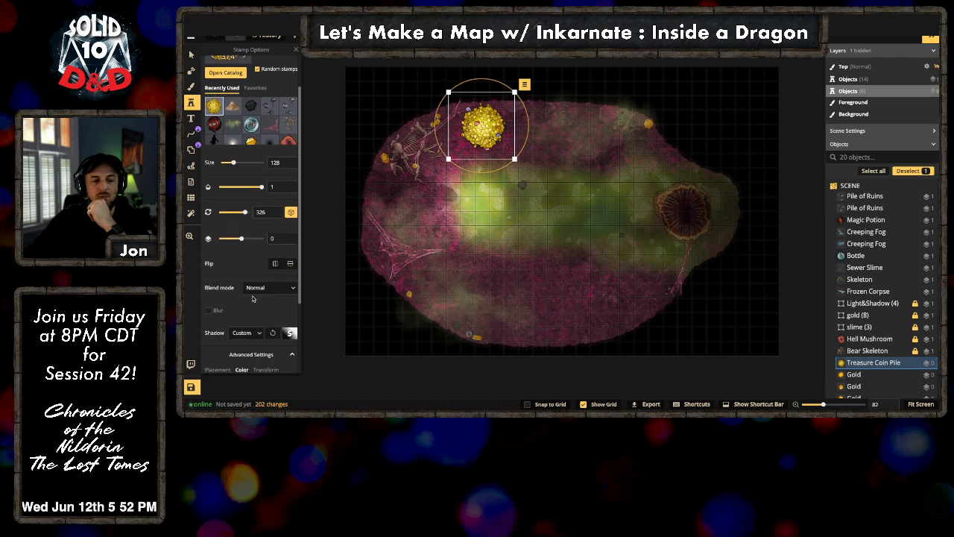
pyautogui.scroll(2, 291, 97)
pyautogui.click(296, 50)
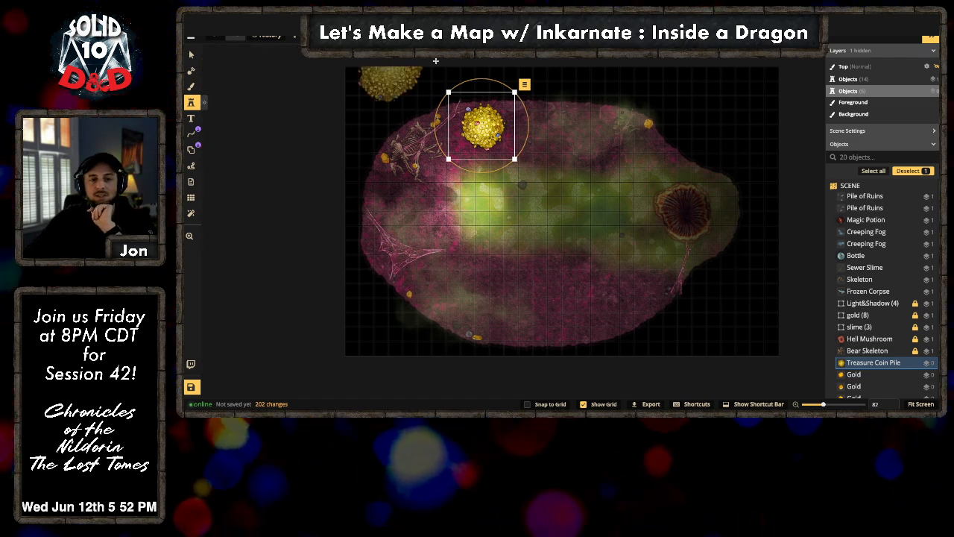
pyautogui.click(193, 53)
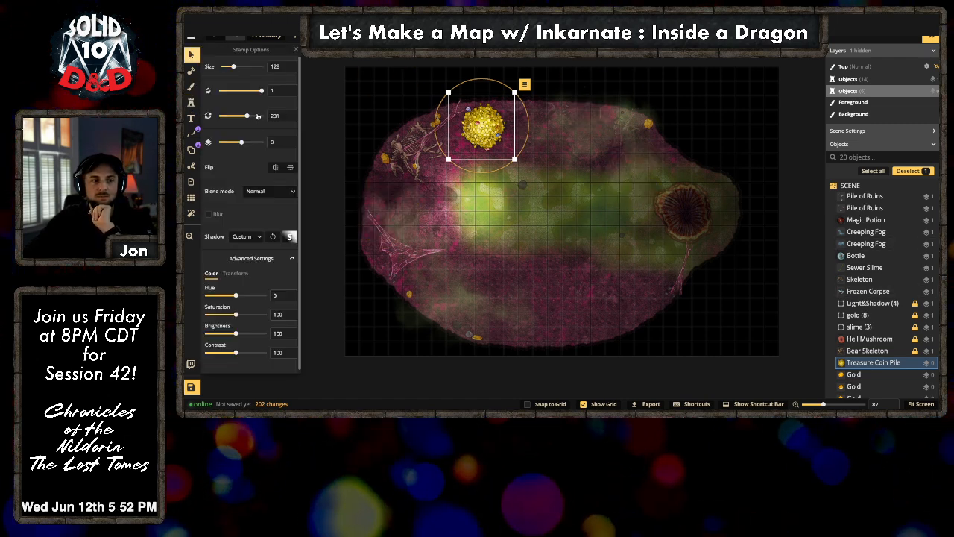
pyautogui.click(333, 98)
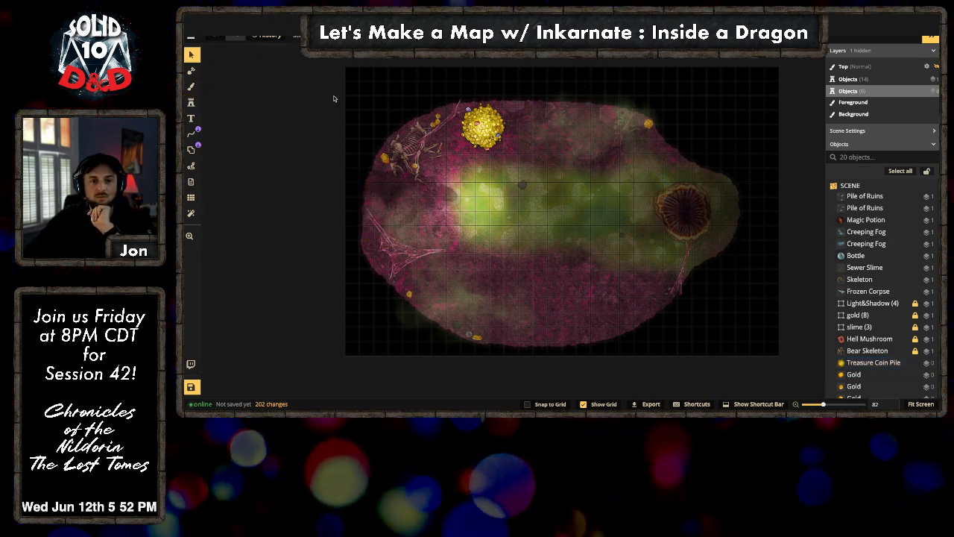
# Step: Add the Corrupted essence color filter to the map and view its options
pyautogui.click(191, 213)
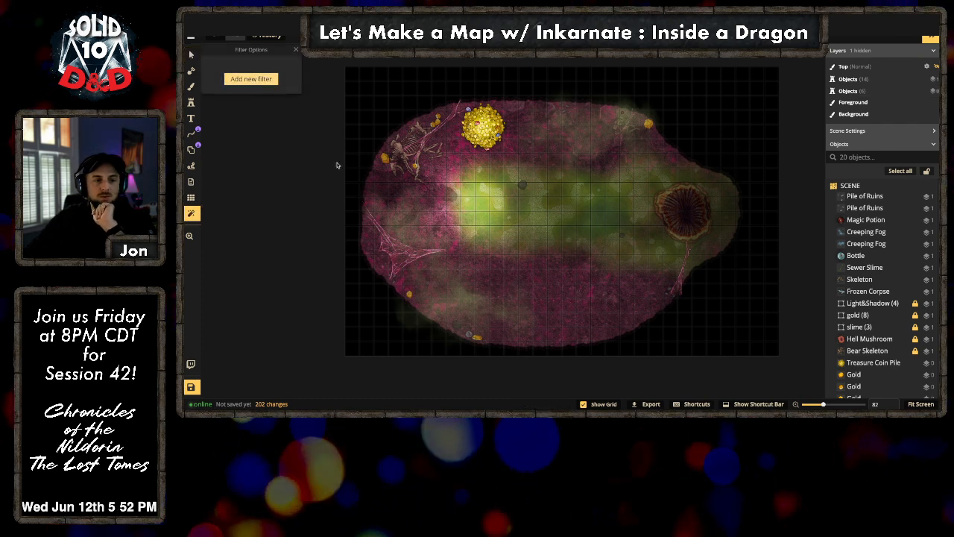
pyautogui.click(251, 78)
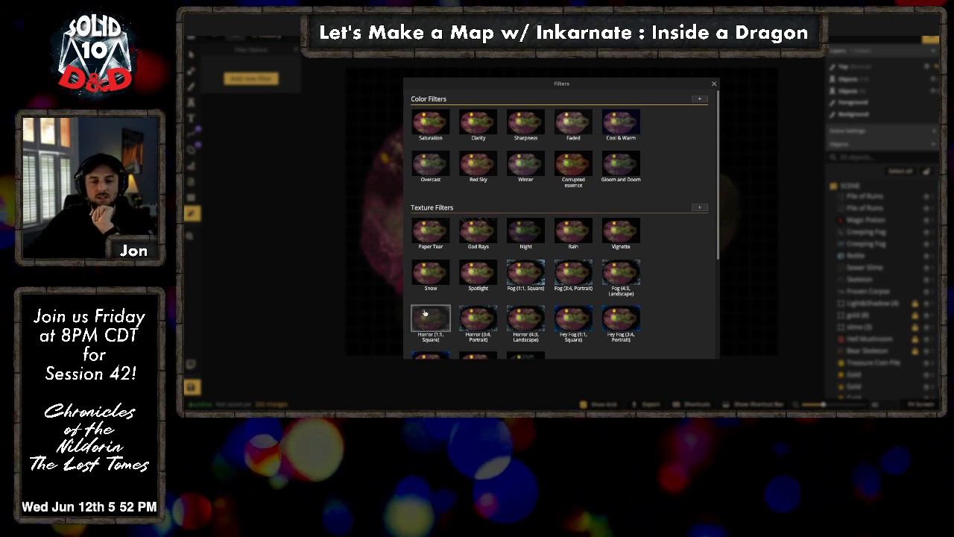
pyautogui.click(582, 175)
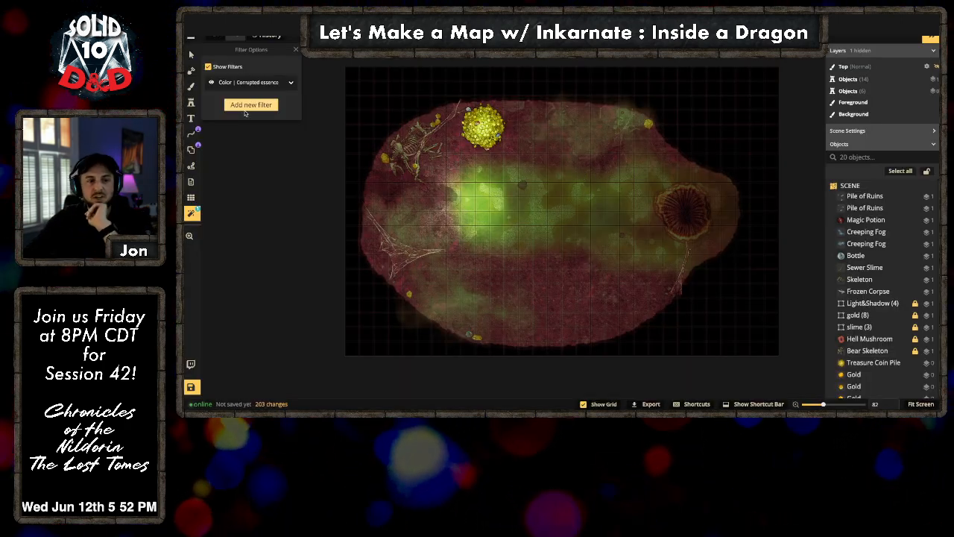
pyautogui.click(276, 84)
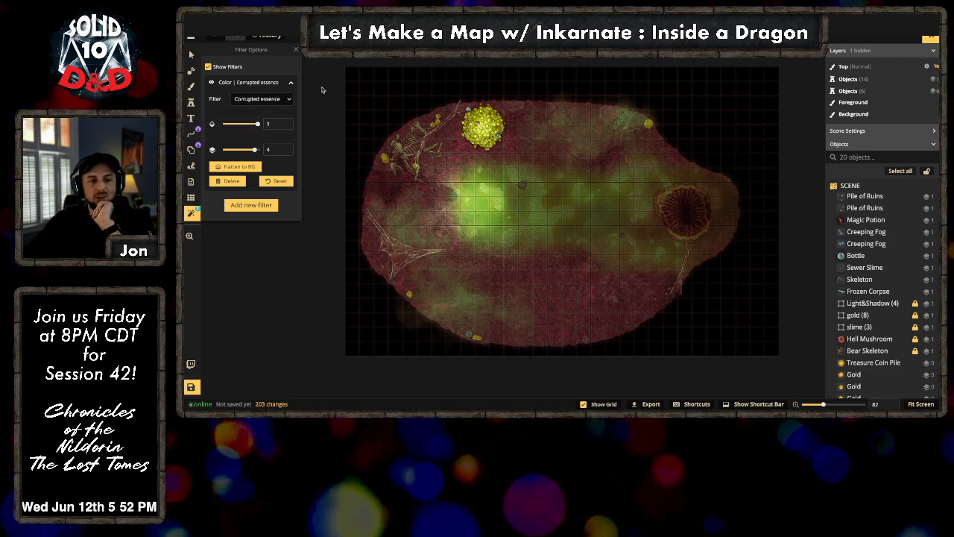
pyautogui.click(355, 134)
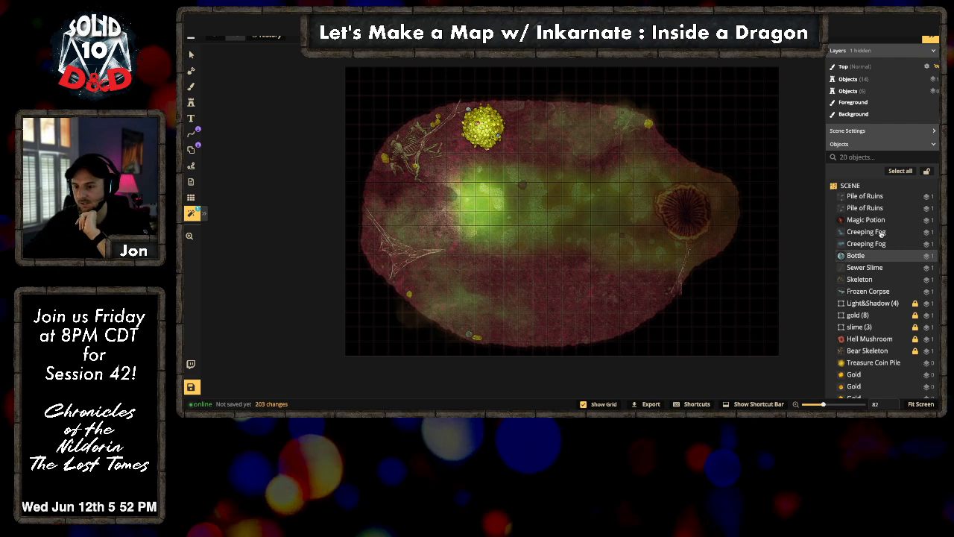
# Step: Try the Luminosity blend mode on the Treasure Coin Pile stamp, then restore its blend mode to Normal
pyautogui.click(875, 363)
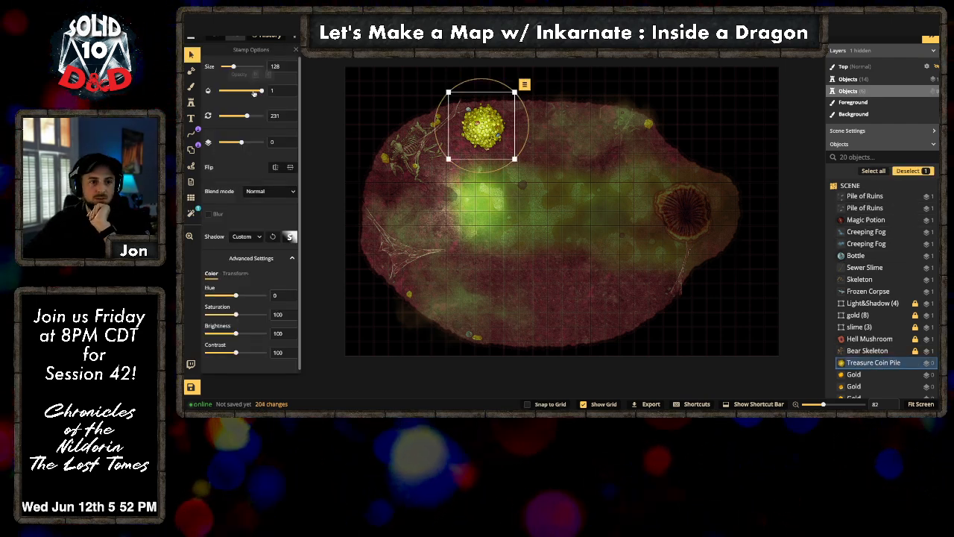
pyautogui.moveTo(253, 92); pyautogui.dragTo(262, 90)
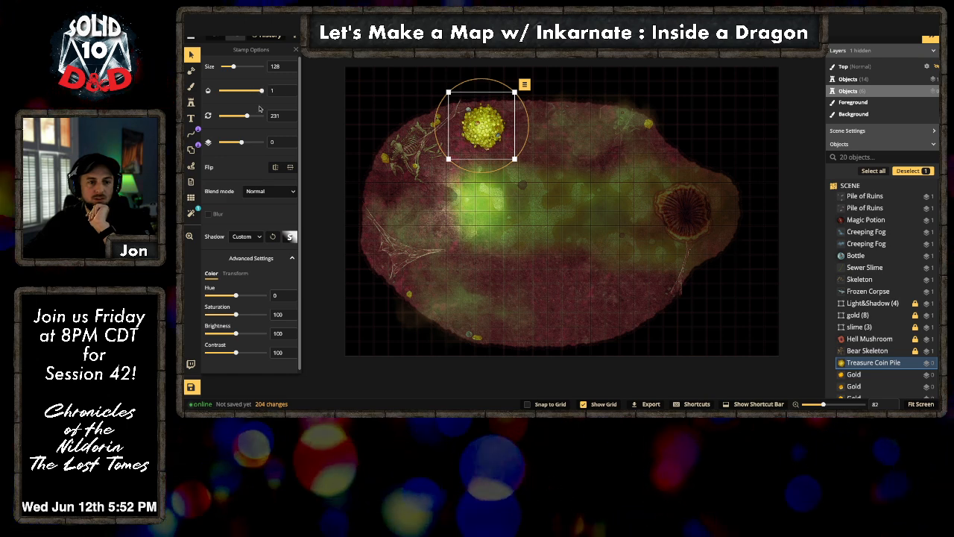
pyautogui.click(268, 191)
pyautogui.scroll(-5, 243, 284)
pyautogui.click(244, 318)
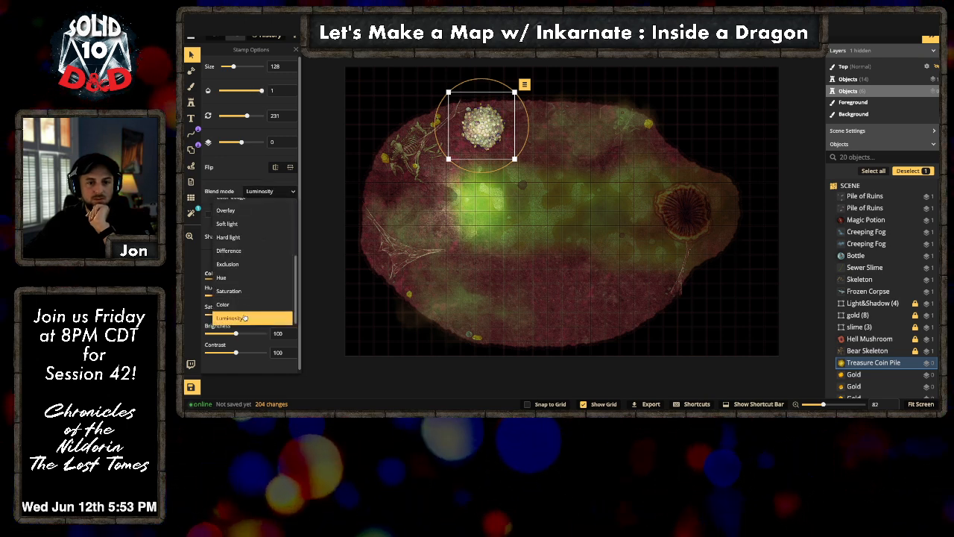
pyautogui.scroll(5, 232, 250)
pyautogui.click(228, 216)
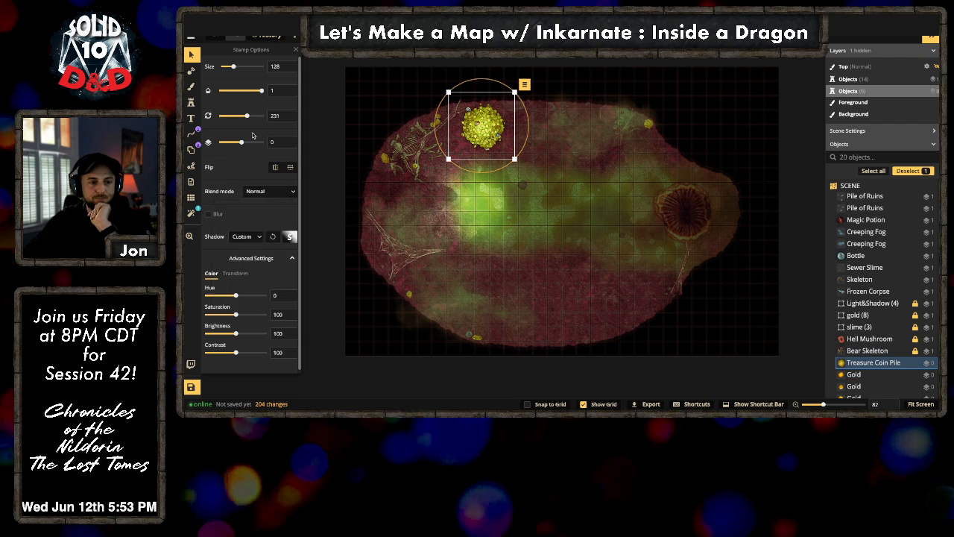
# Step: Set the Treasure Coin Pile's opacity to 0.68, move it just above the round brown opening in the dragon's narrow end, and deselect it
pyautogui.moveTo(261, 90); pyautogui.dragTo(257, 91)
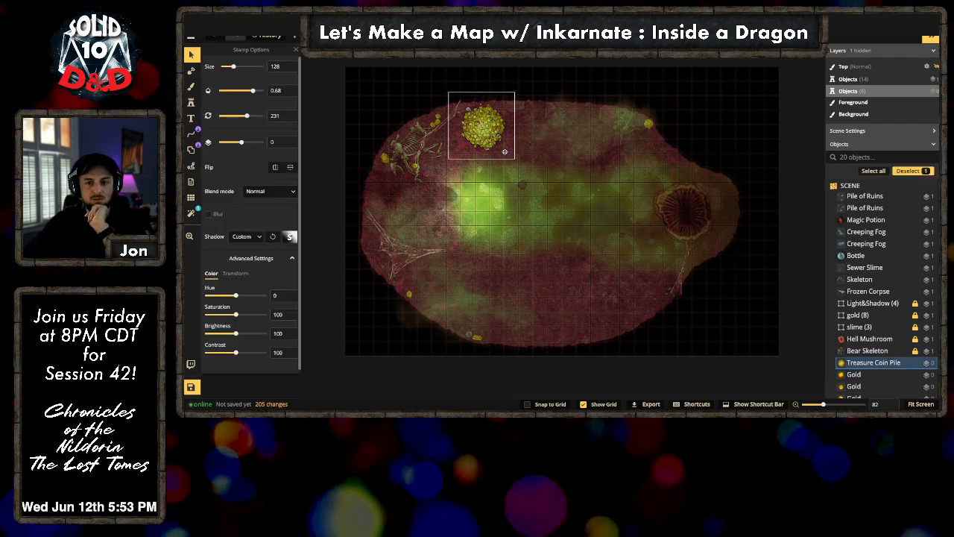
pyautogui.moveTo(488, 136); pyautogui.dragTo(589, 177)
pyautogui.scroll(2, 305, 105)
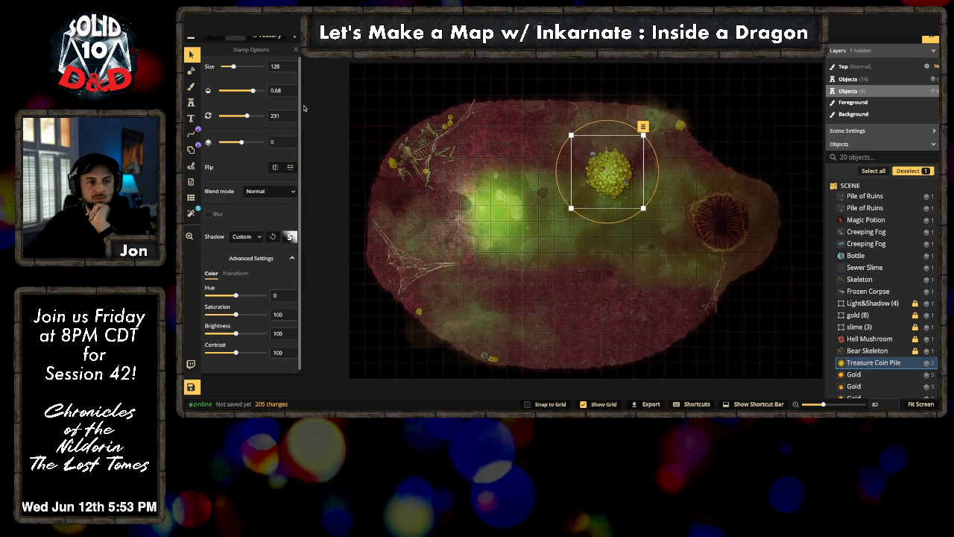
pyautogui.click(192, 103)
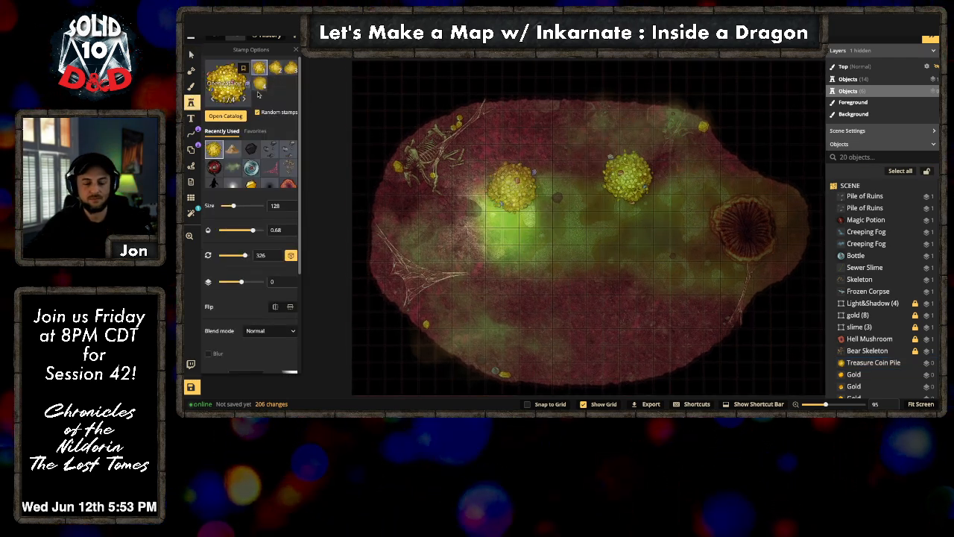
pyautogui.click(191, 54)
pyautogui.click(584, 192)
pyautogui.moveTo(628, 182); pyautogui.dragTo(711, 176)
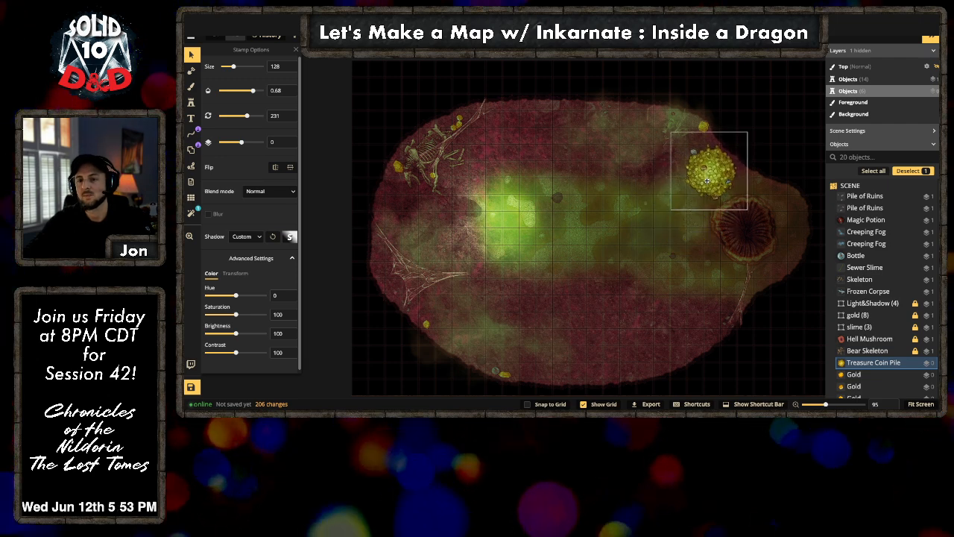
pyautogui.click(788, 113)
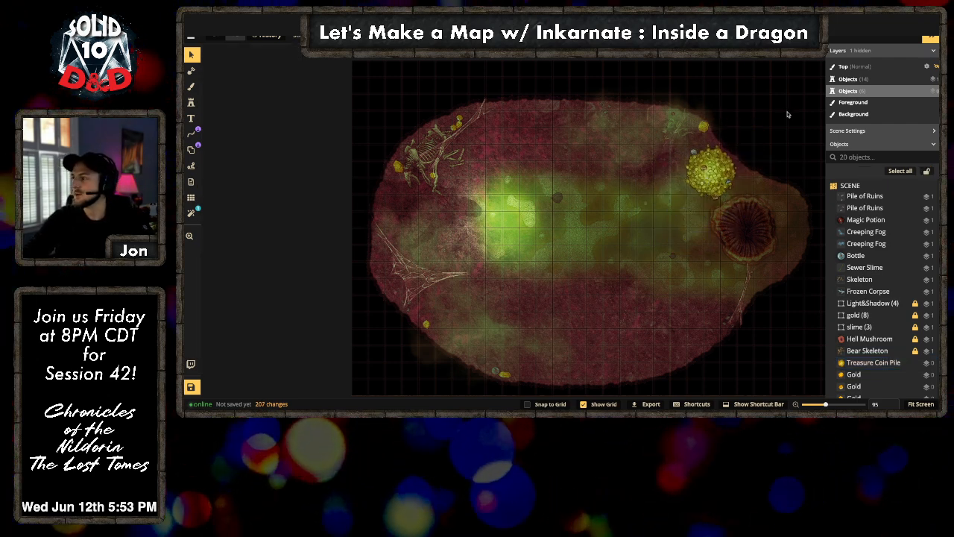
# Step: Find the slime group among the scene objects, open it, and nudge the Sewer Slime strand below the round opening slightly up and left
pyautogui.scroll(-1, 293, 201)
pyautogui.scroll(-1, 293, 201)
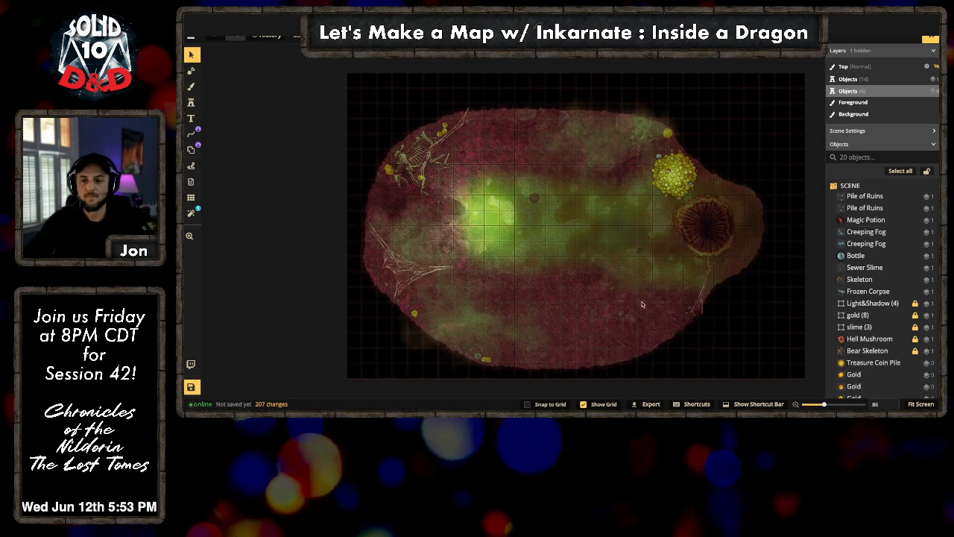
pyautogui.moveTo(760, 339); pyautogui.dragTo(731, 337)
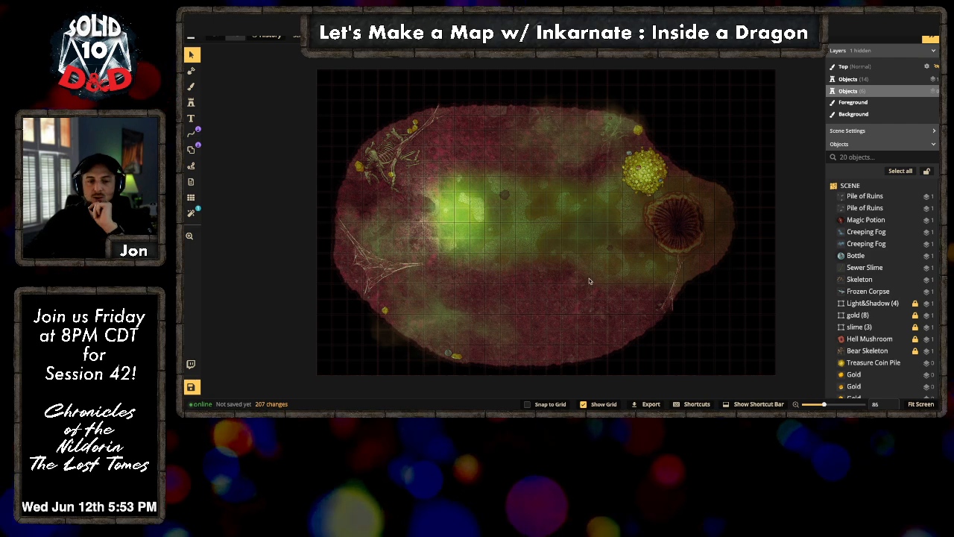
pyautogui.scroll(-1, 567, 328)
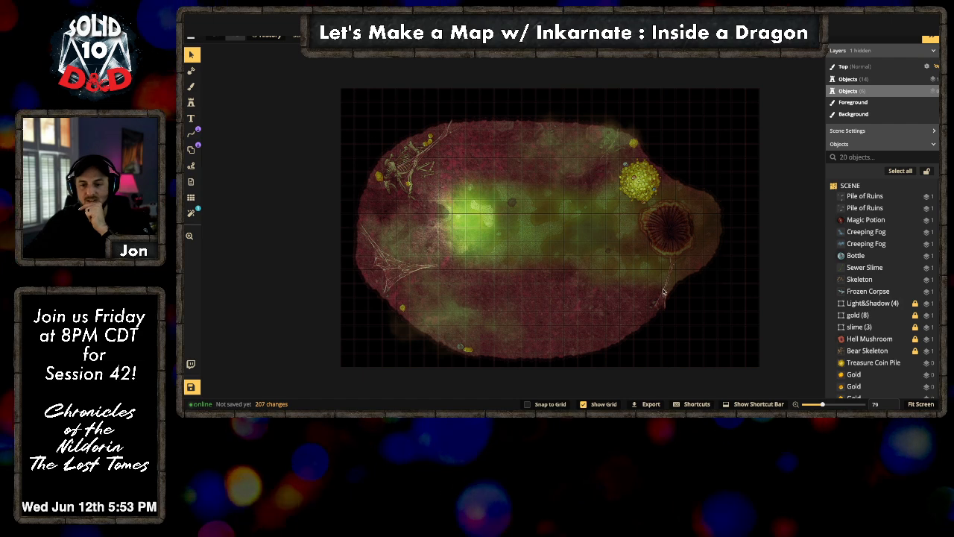
pyautogui.click(878, 157)
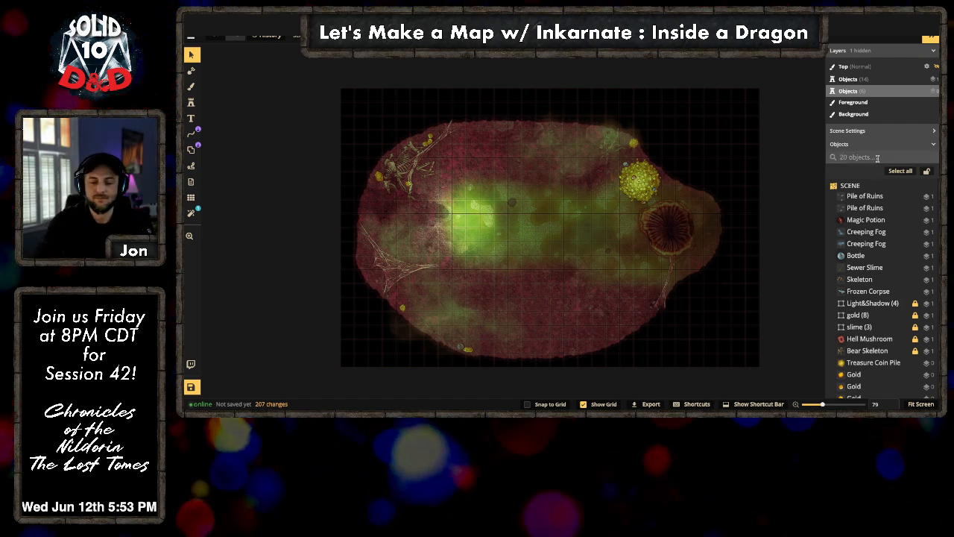
pyautogui.write('slime')
pyautogui.doubleClick(871, 209)
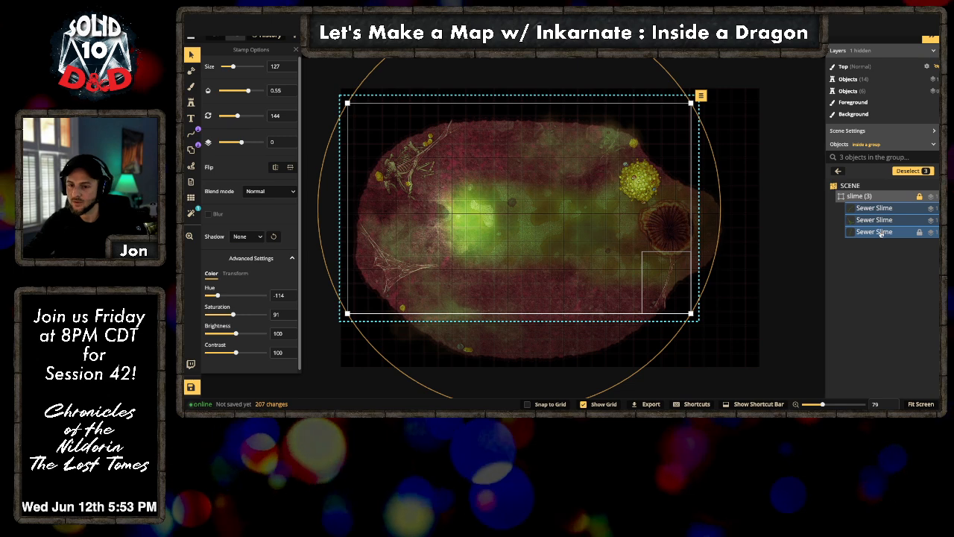
pyautogui.click(878, 232)
pyautogui.moveTo(668, 281); pyautogui.dragTo(665, 278)
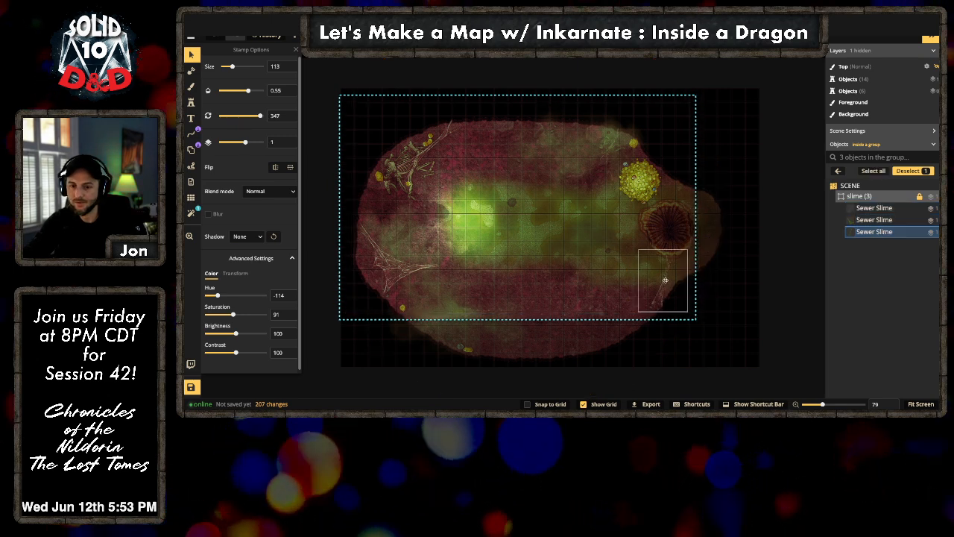
pyautogui.click(717, 322)
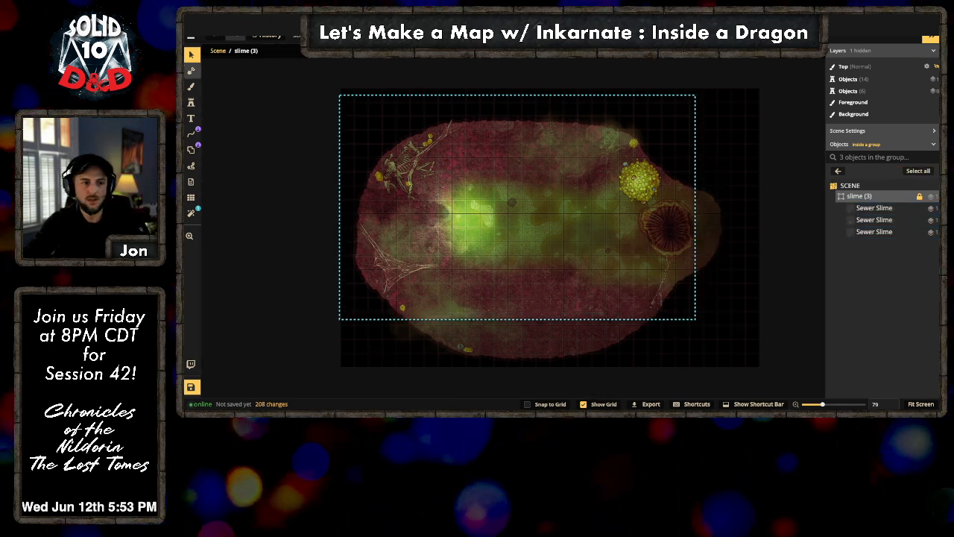
# Step: Add a web-shaped Sewer Slime stamp to the slime group, scale it to size 89, and place it just left of the treasure coin pile
pyautogui.click(191, 103)
pyautogui.click(279, 86)
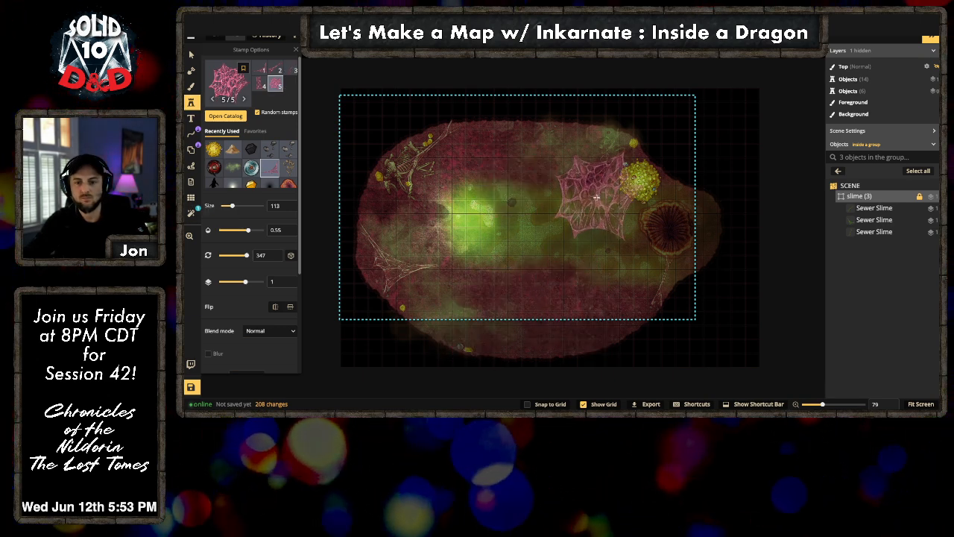
pyautogui.click(604, 177)
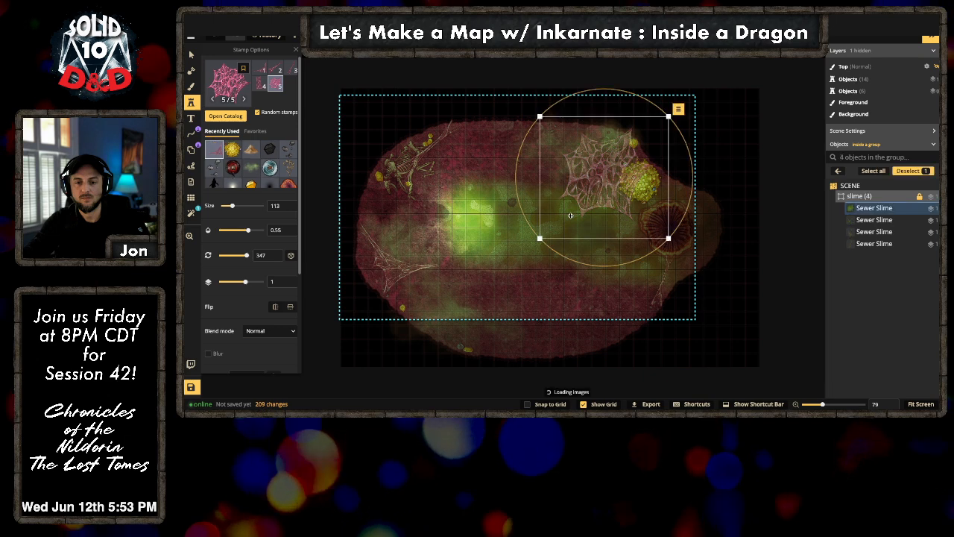
pyautogui.moveTo(539, 238); pyautogui.dragTo(575, 210)
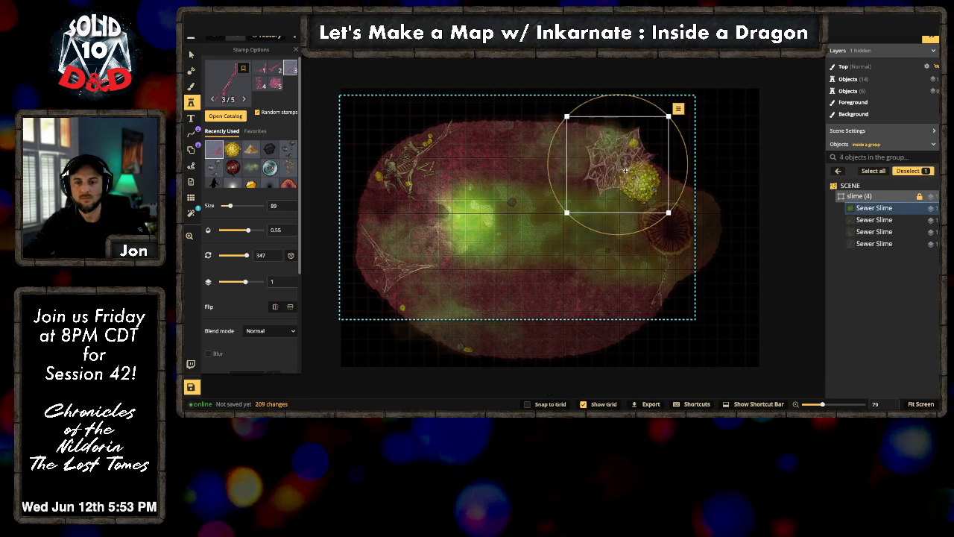
pyautogui.moveTo(606, 175); pyautogui.dragTo(601, 183)
pyautogui.click(496, 128)
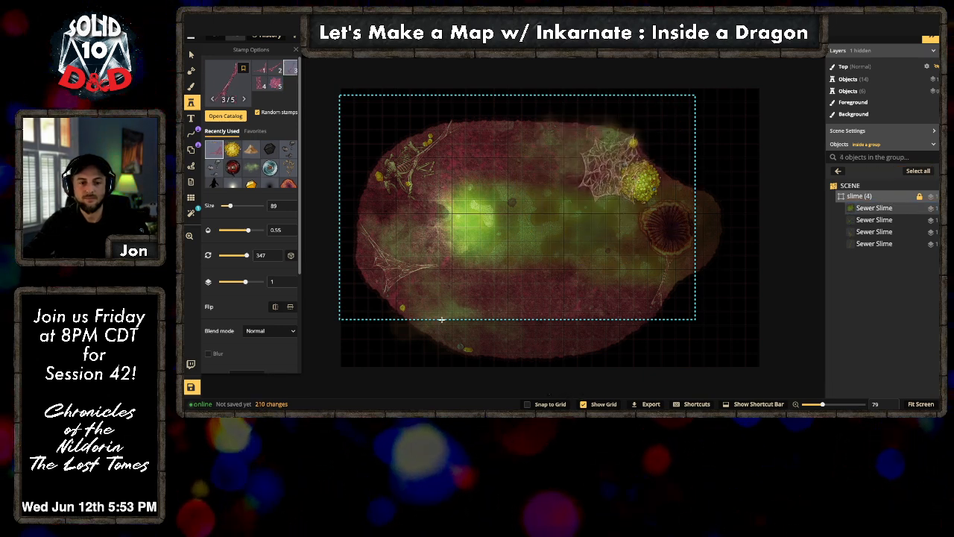
# Step: Add a Sewer Slime strand at size 128 along the cavity's left edge below the bear skeleton, and leave the slime group
pyautogui.click(375, 212)
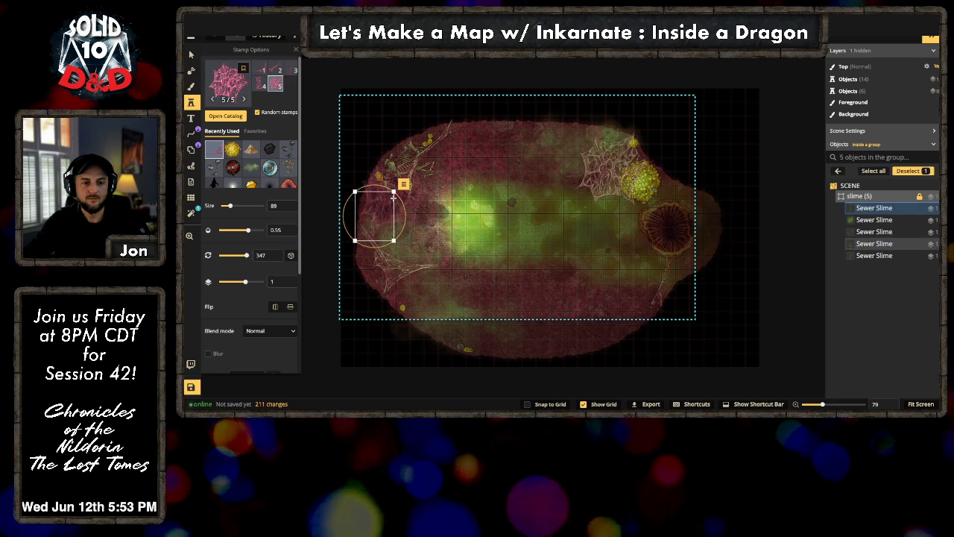
pyautogui.moveTo(394, 187); pyautogui.dragTo(409, 172)
pyautogui.moveTo(385, 206); pyautogui.dragTo(379, 208)
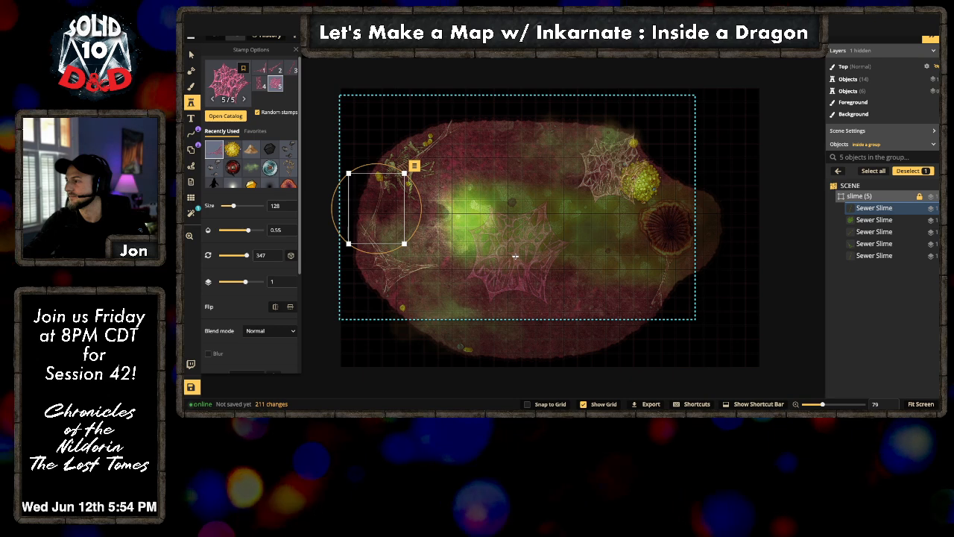
pyautogui.click(512, 251)
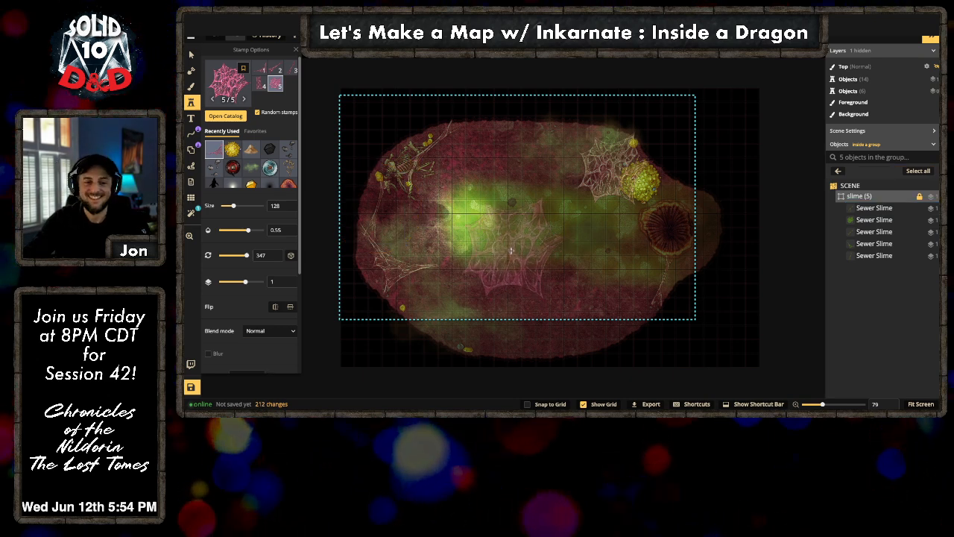
pyautogui.click(189, 52)
pyautogui.click(731, 117)
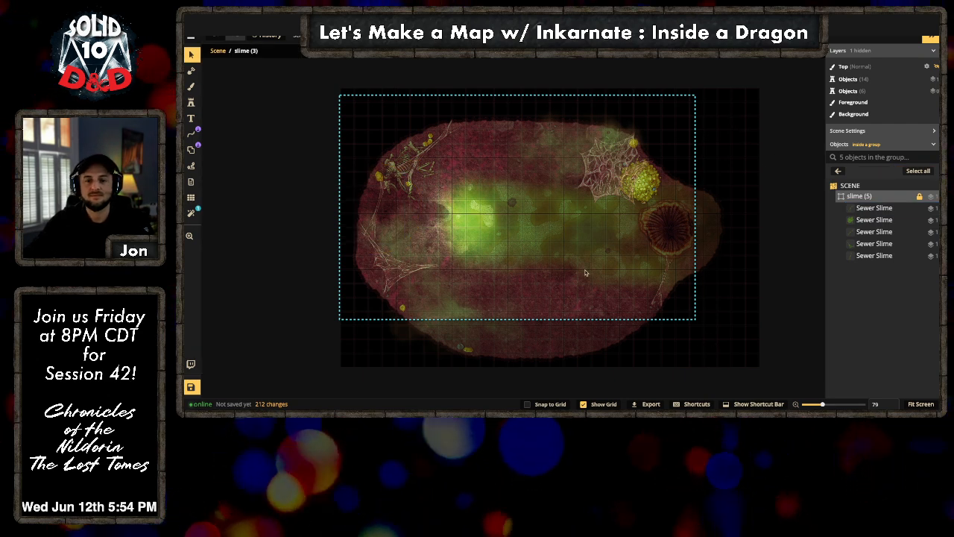
pyautogui.doubleClick(759, 354)
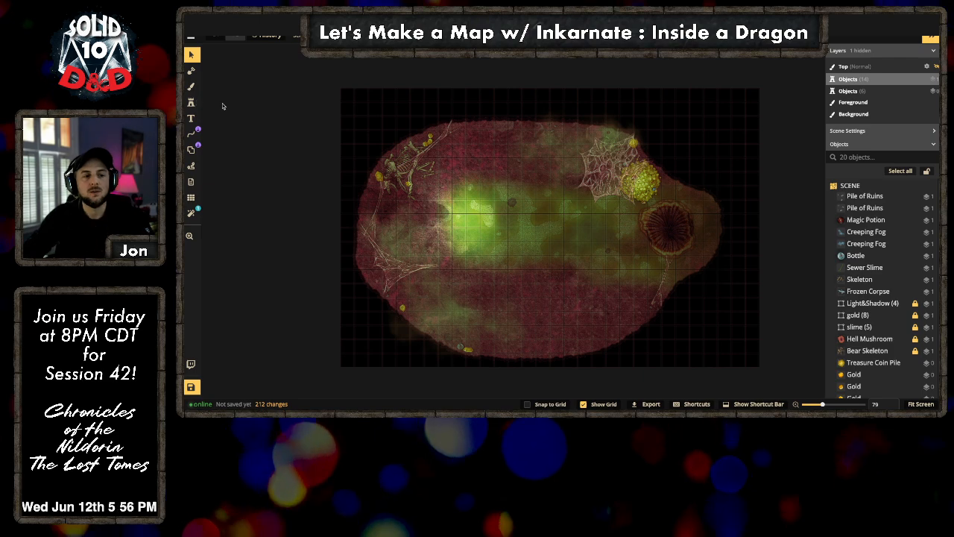
# Step: Open the stamp catalog and search it for weapon
pyautogui.click(190, 102)
pyautogui.click(266, 111)
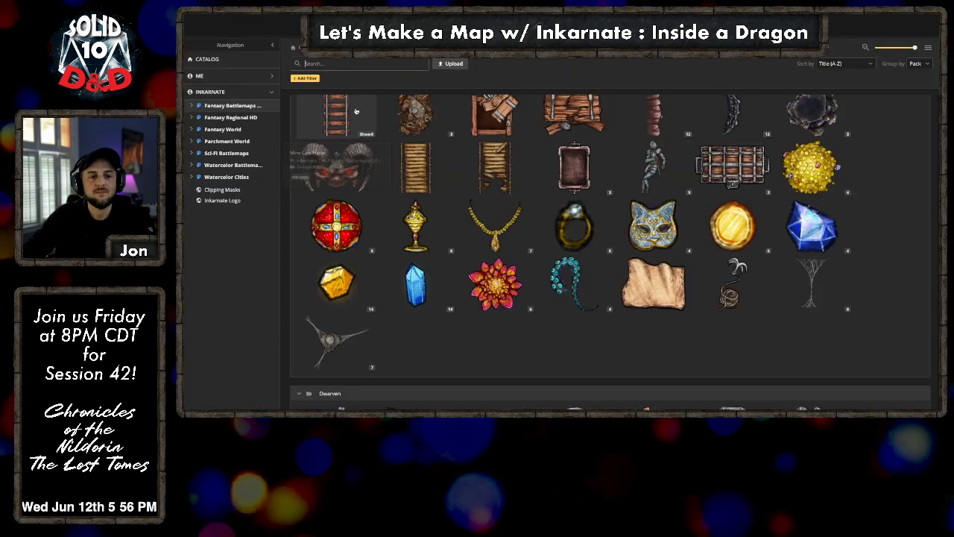
pyautogui.click(333, 65)
pyautogui.write('weapon')
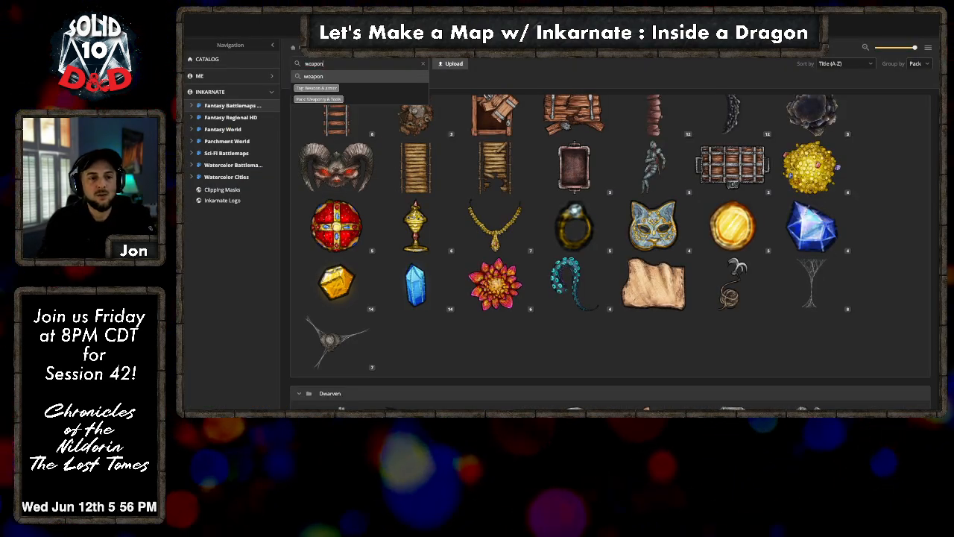
pyautogui.press('Return')
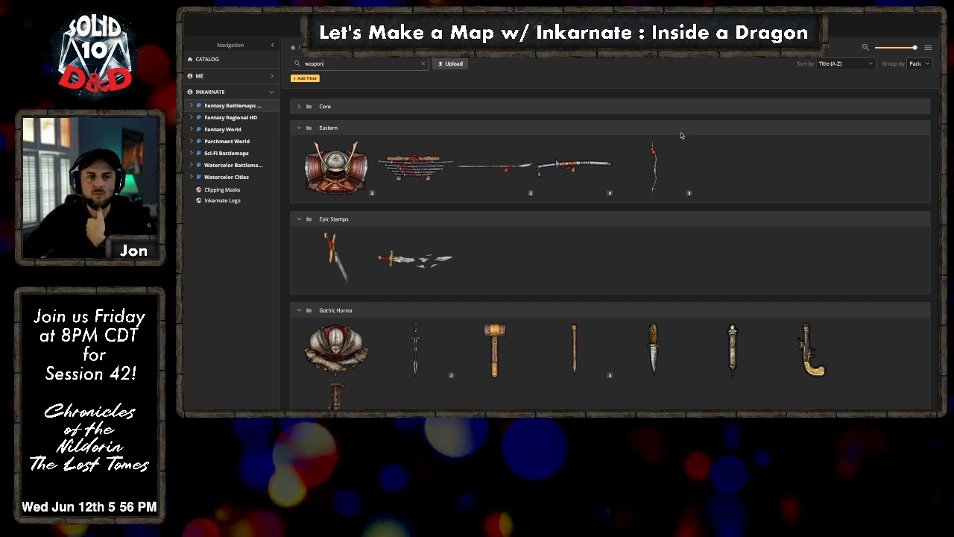
# Step: Browse the weapon stamps, choose the green-handled dagger from the Jungle pack, and set its stamp size to 58
pyautogui.scroll(-2, 676, 231)
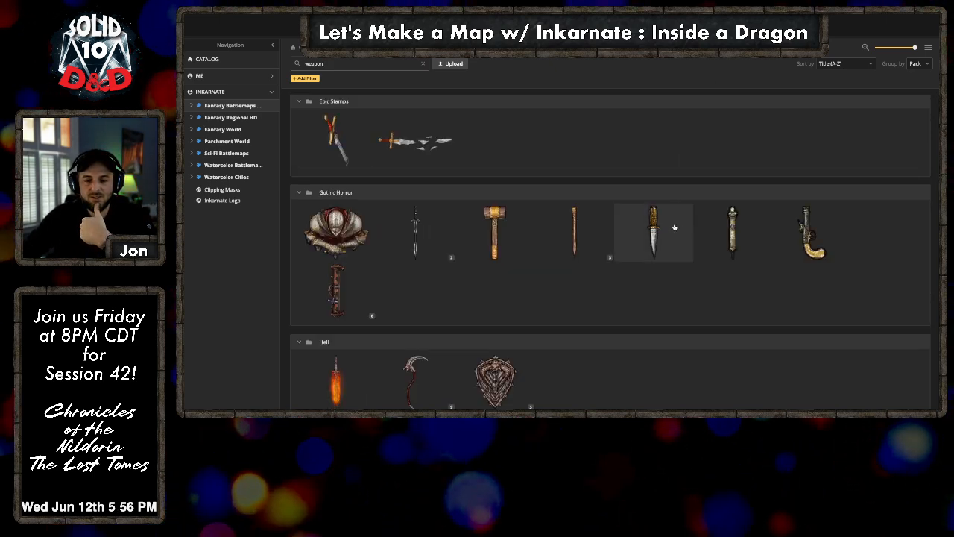
pyautogui.scroll(-3, 617, 303)
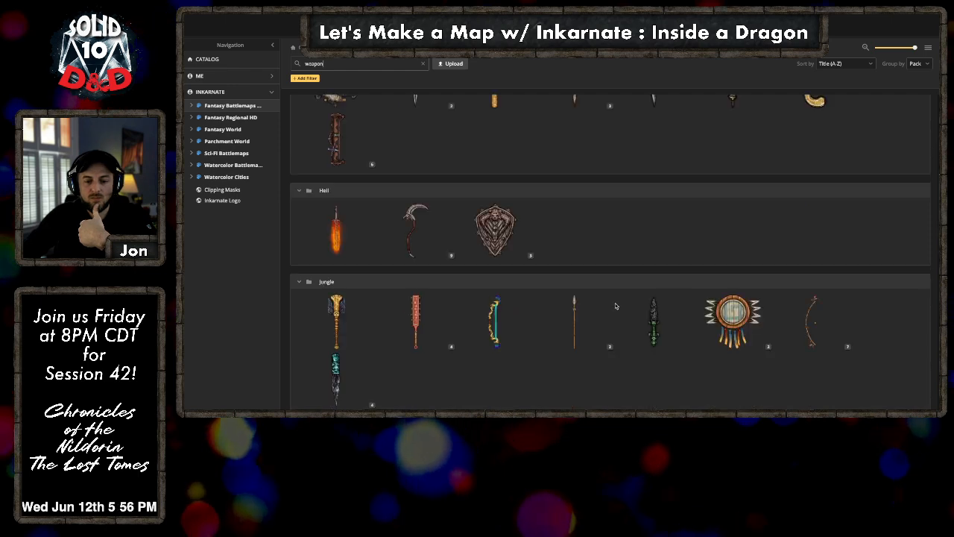
pyautogui.scroll(-1, 617, 305)
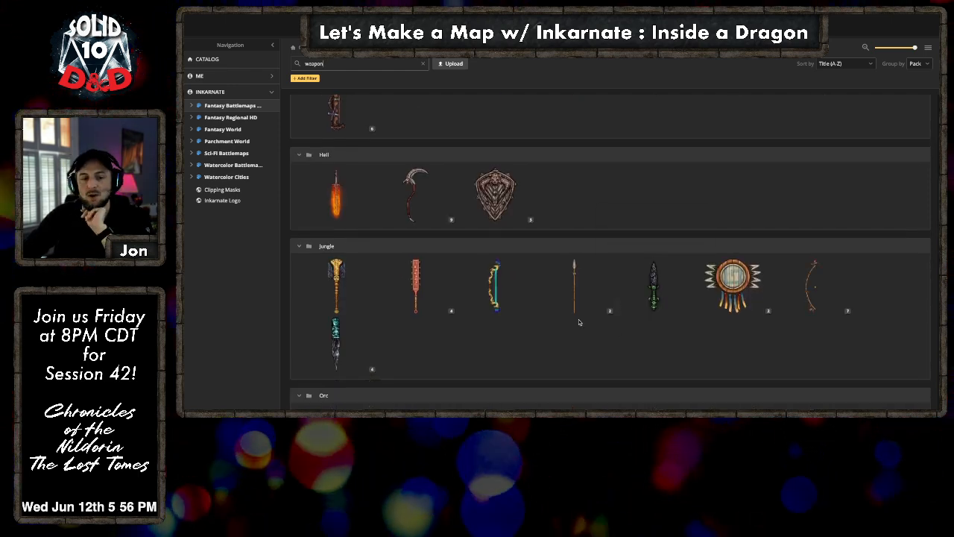
pyautogui.scroll(-7, 578, 322)
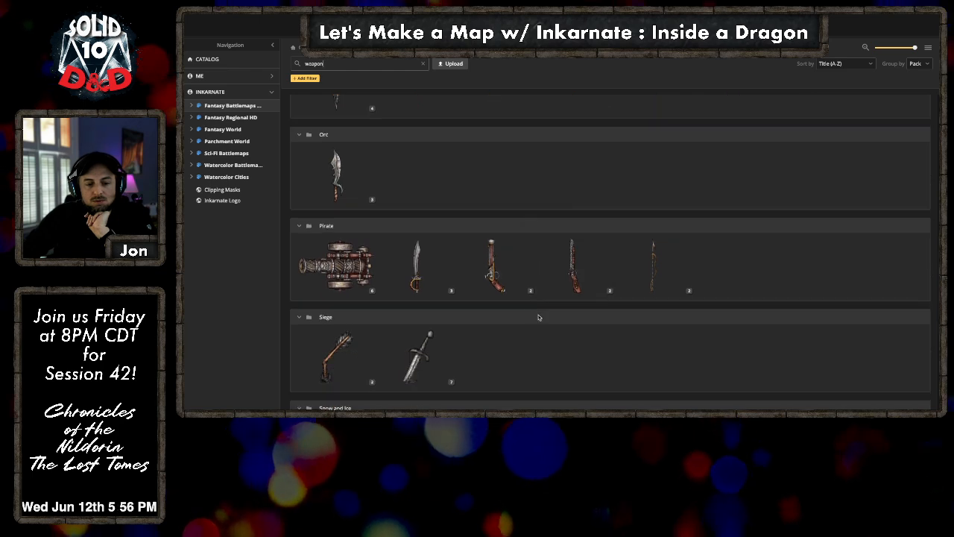
pyautogui.scroll(-3, 539, 317)
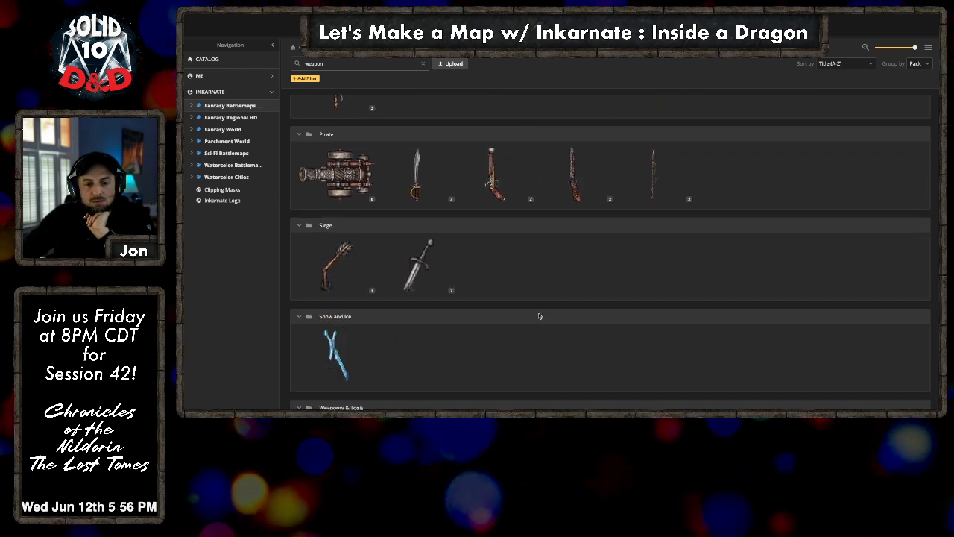
pyautogui.moveTo(499, 184)
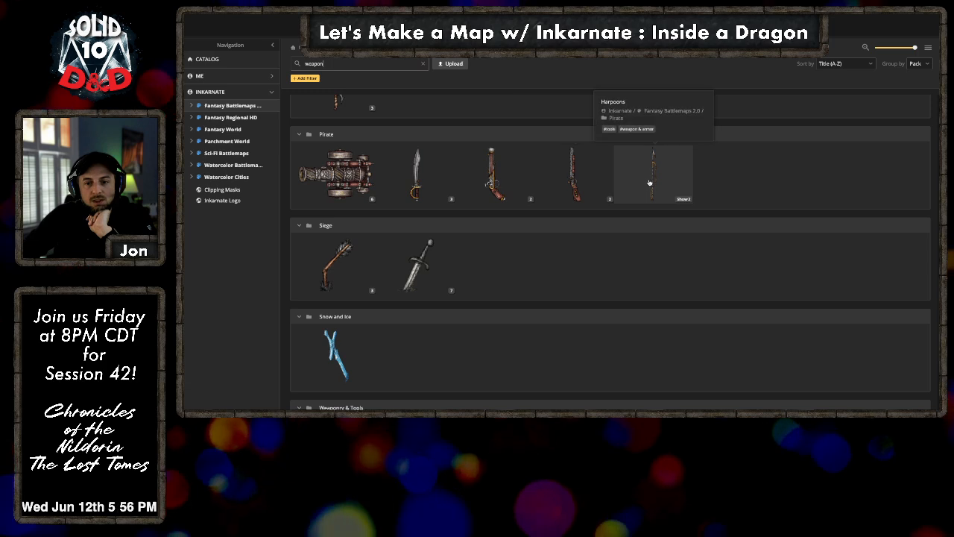
pyautogui.scroll(-3, 591, 265)
pyautogui.scroll(4, 592, 263)
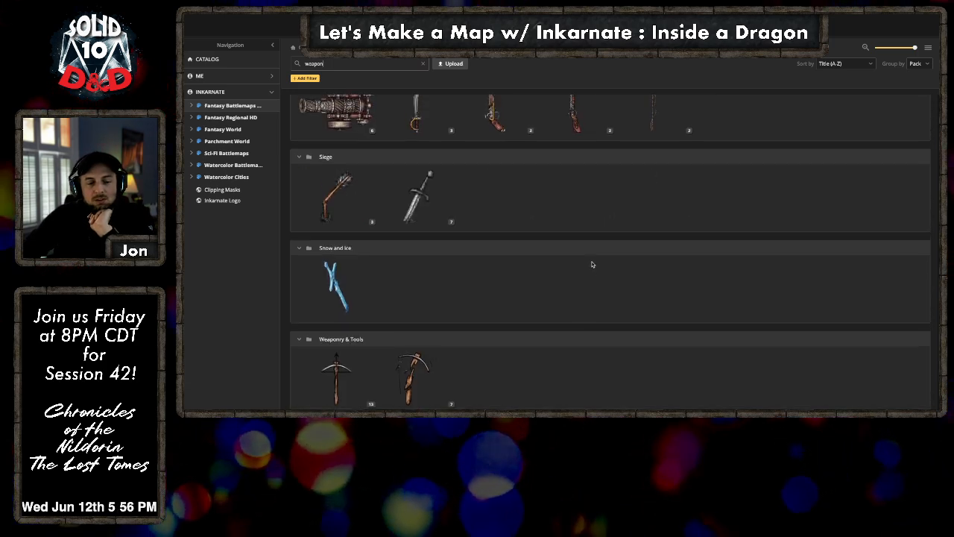
pyautogui.scroll(-2, 591, 263)
pyautogui.scroll(-5, 524, 264)
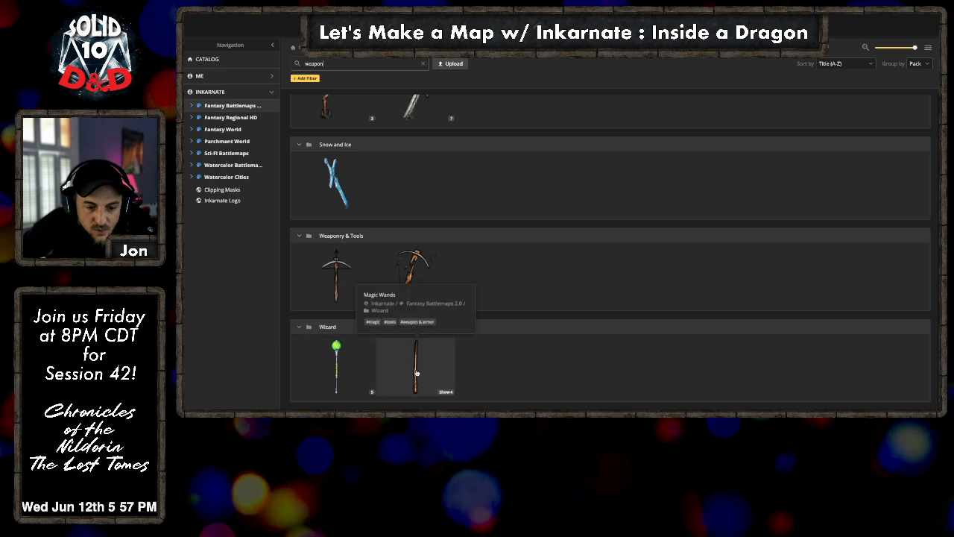
pyautogui.scroll(14, 503, 237)
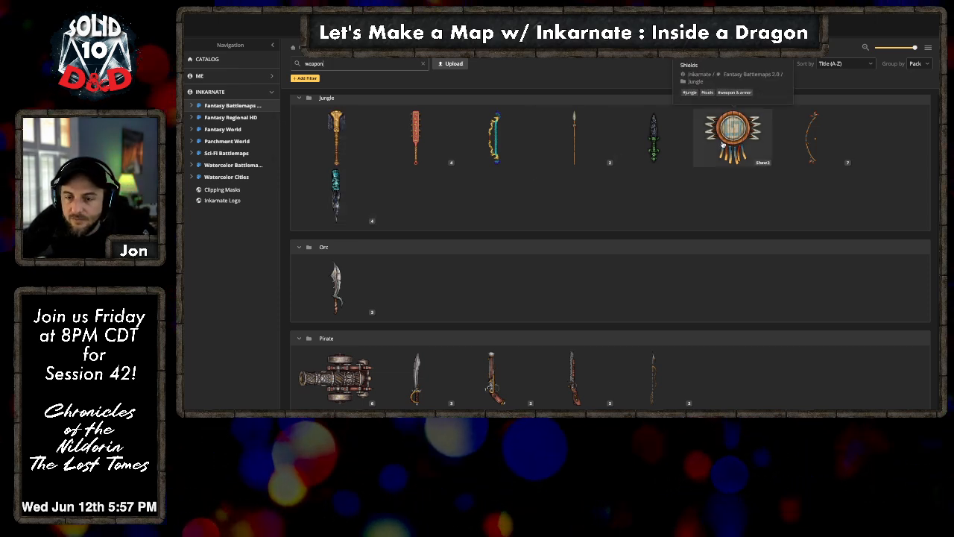
pyautogui.click(656, 149)
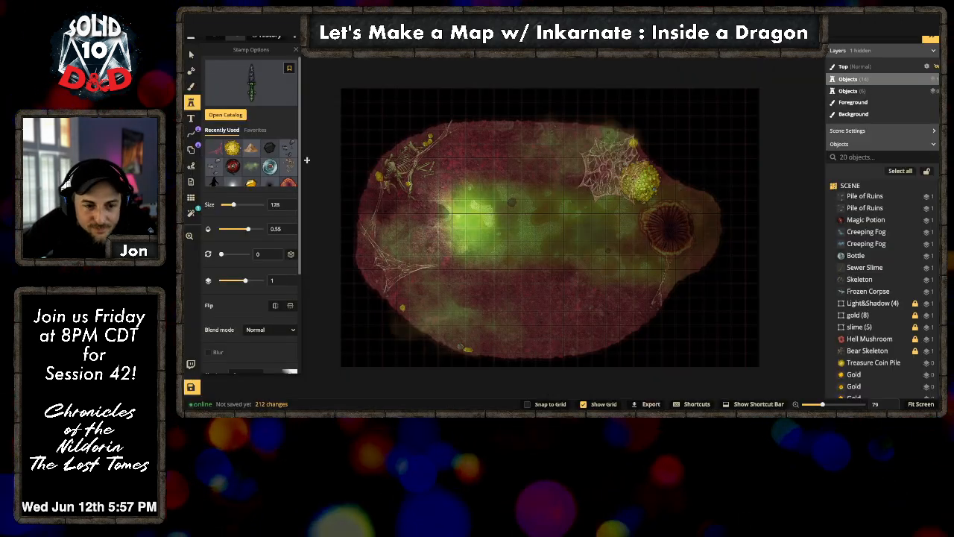
pyautogui.moveTo(233, 204); pyautogui.dragTo(227, 204)
pyautogui.scroll(1, 454, 190)
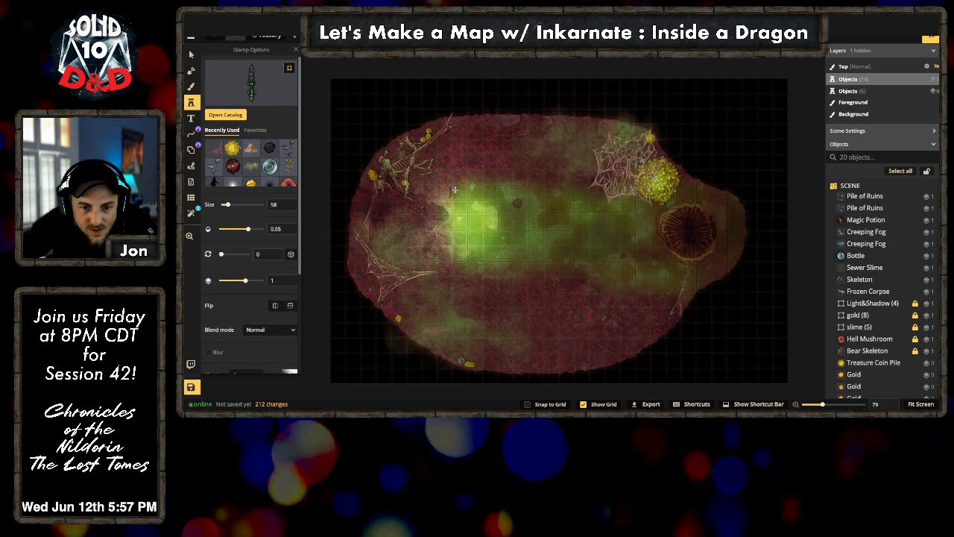
# Step: Set the dagger stamp's size to 19 and place it on the small dark rock beside the green glow
pyautogui.scroll(1, 513, 179)
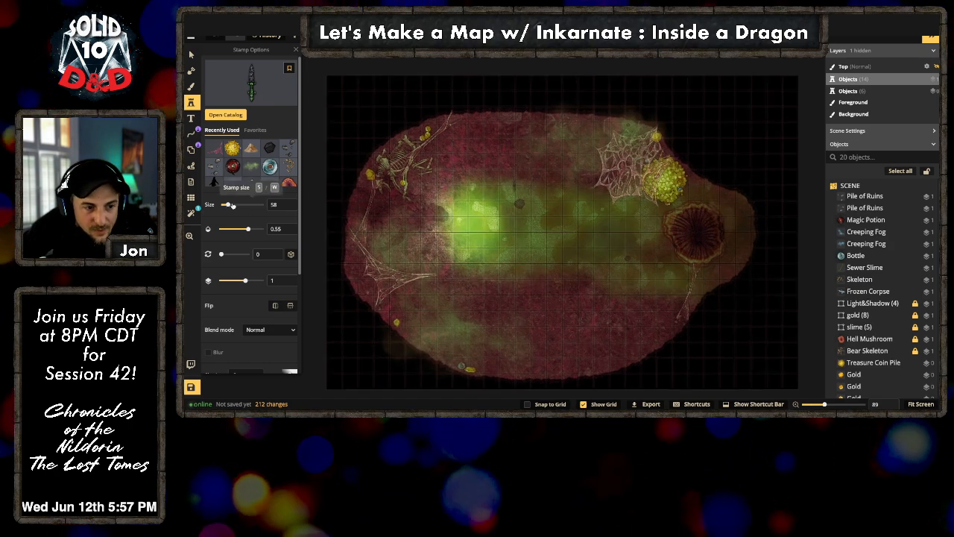
pyautogui.moveTo(228, 205); pyautogui.dragTo(226, 207)
pyautogui.scroll(4, 521, 217)
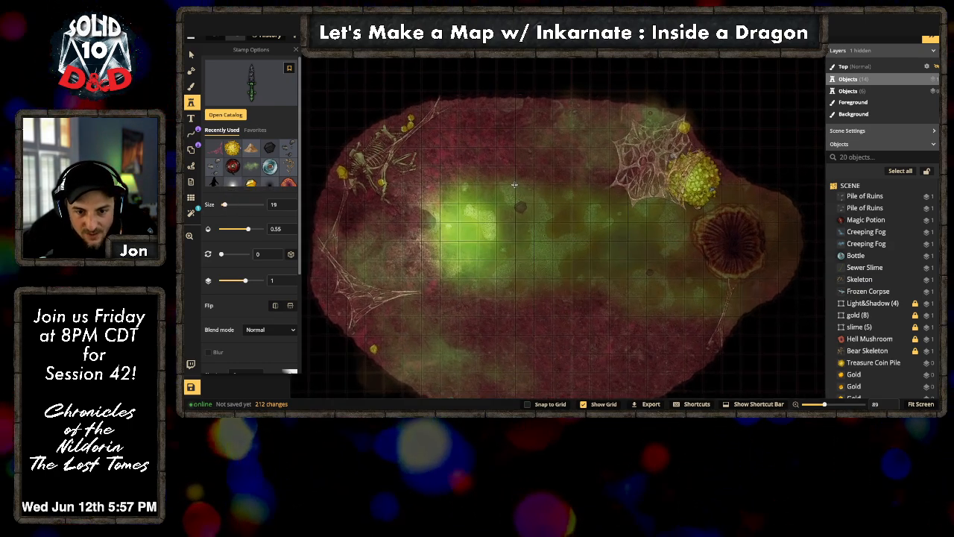
pyautogui.click(521, 211)
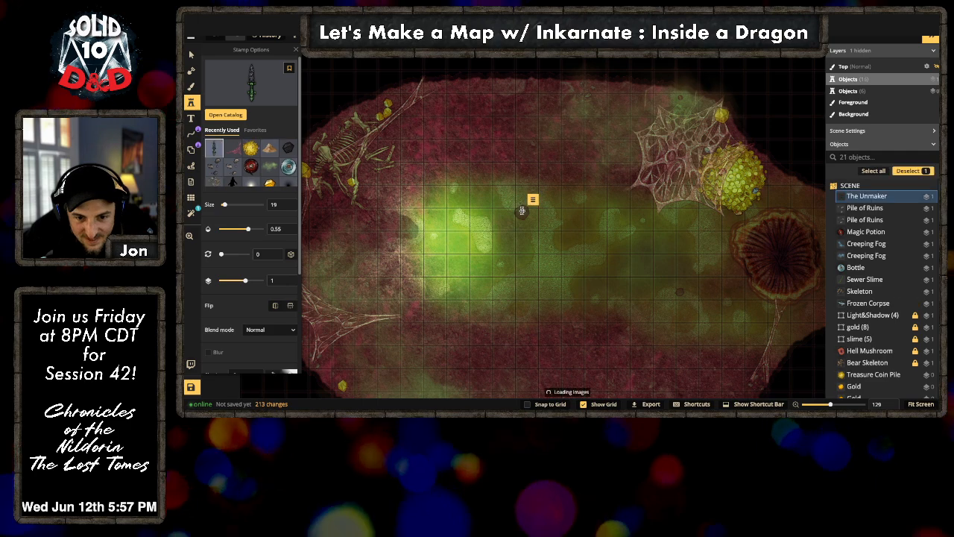
pyautogui.scroll(12, 522, 211)
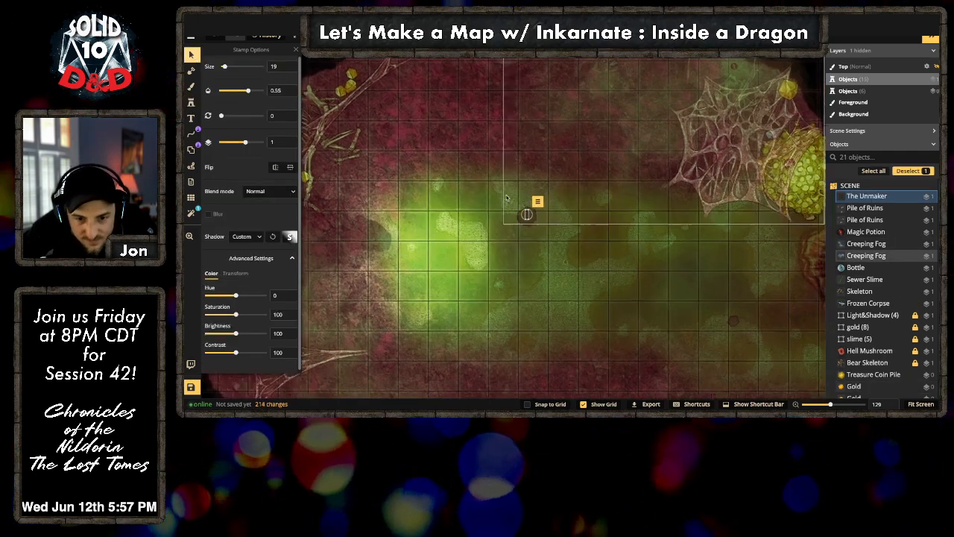
pyautogui.click(604, 312)
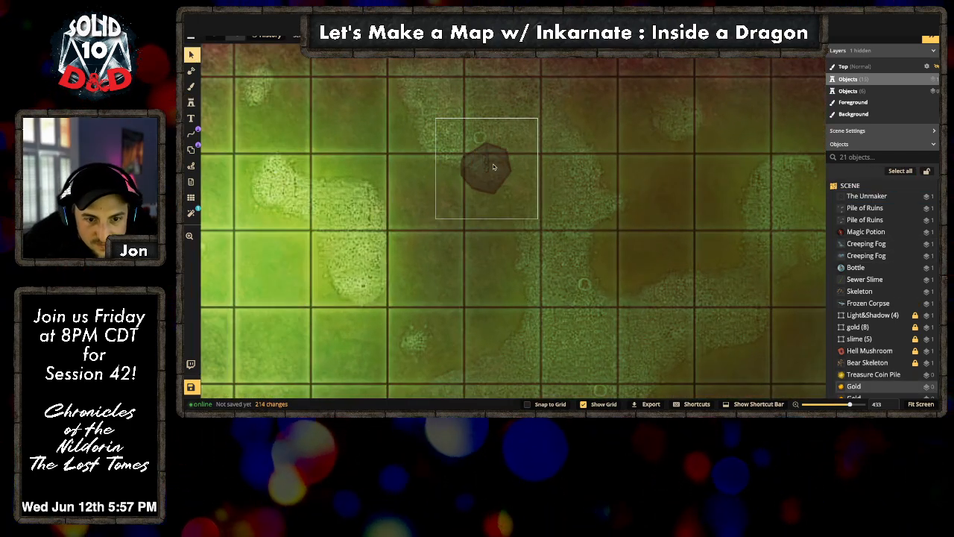
# Step: Enlarge the placed dagger on the dark rock to size 29 and set its opacity to 1
pyautogui.scroll(3, 484, 166)
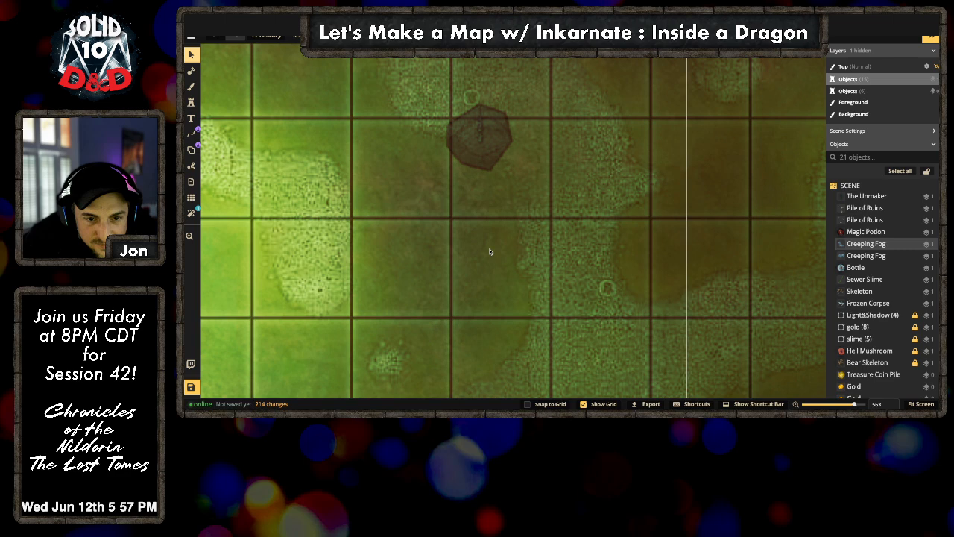
pyautogui.click(477, 135)
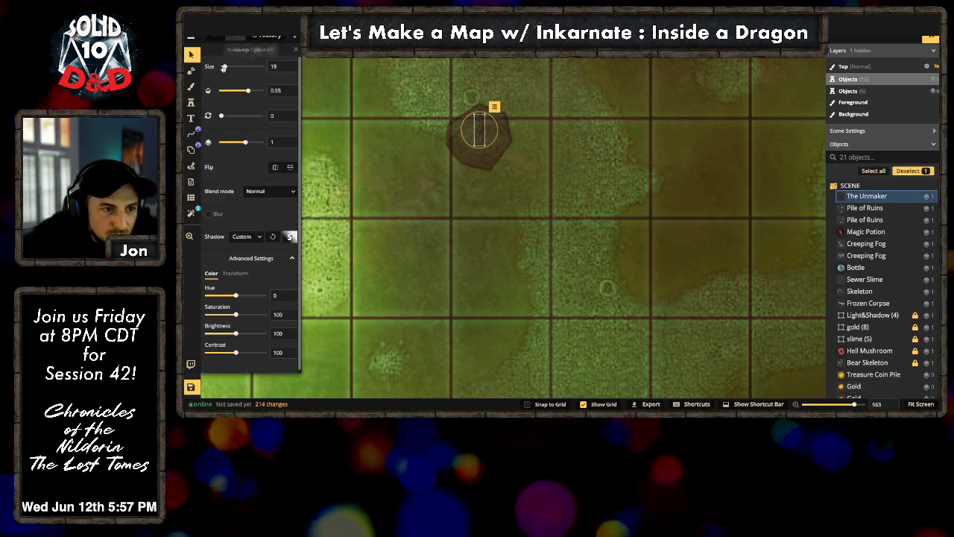
pyautogui.moveTo(223, 67); pyautogui.dragTo(223, 67)
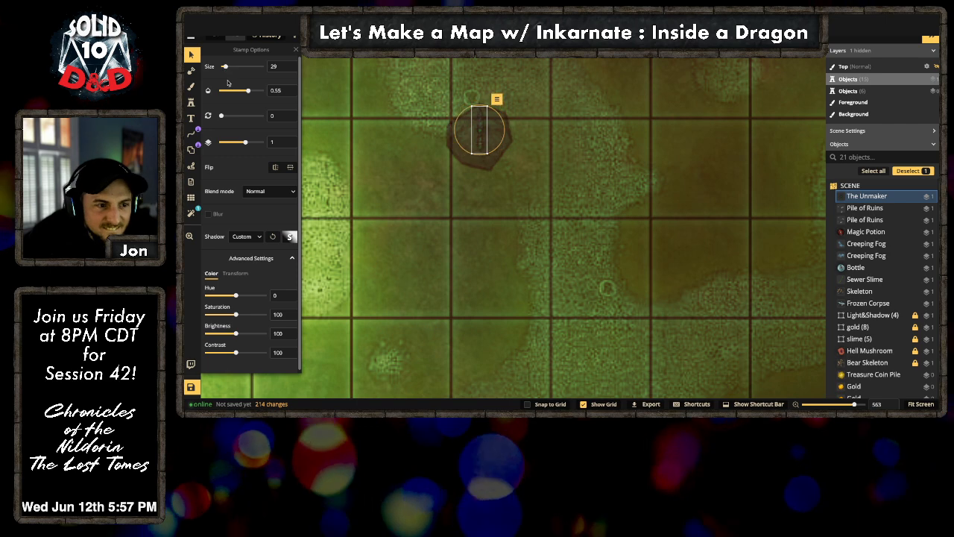
pyautogui.moveTo(252, 97); pyautogui.dragTo(266, 91)
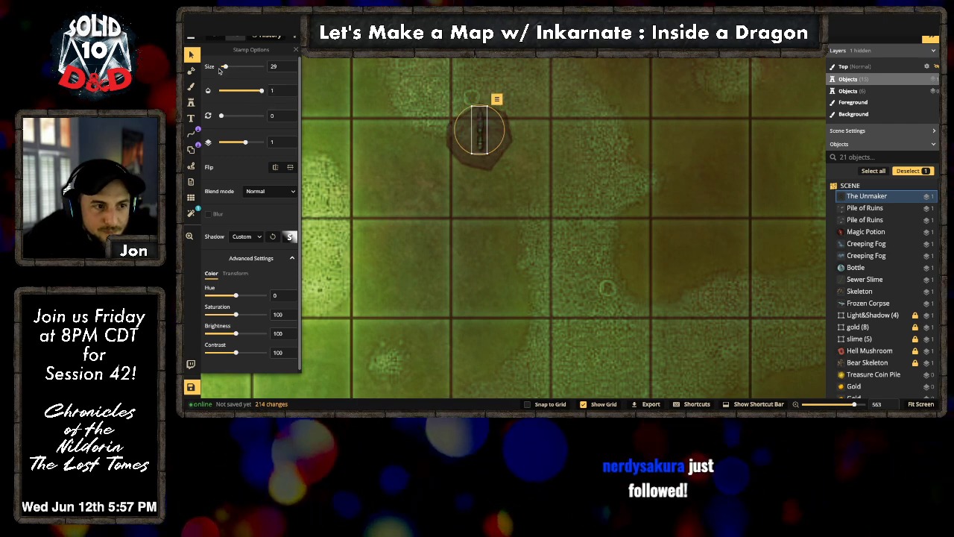
pyautogui.moveTo(224, 67); pyautogui.dragTo(226, 68)
pyautogui.click(758, 233)
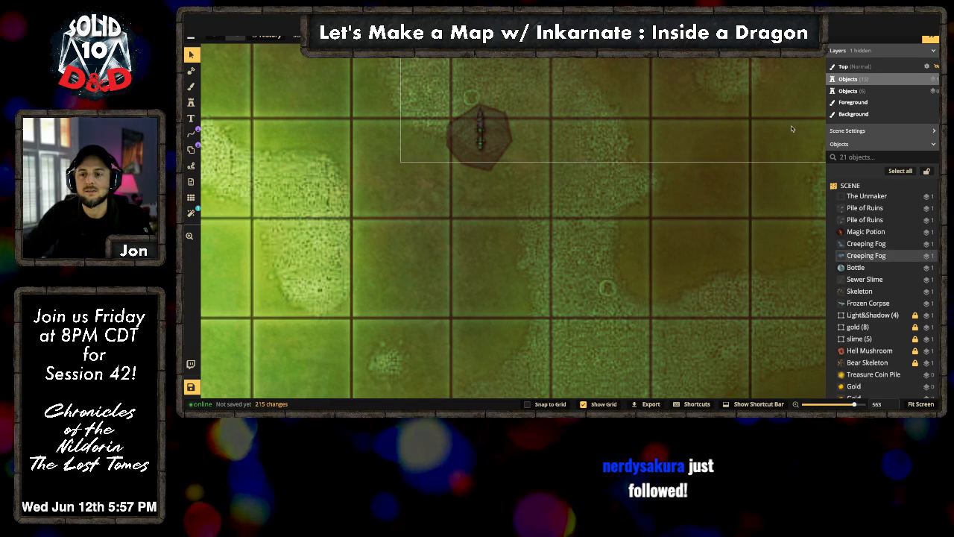
pyautogui.scroll(-10, 674, 170)
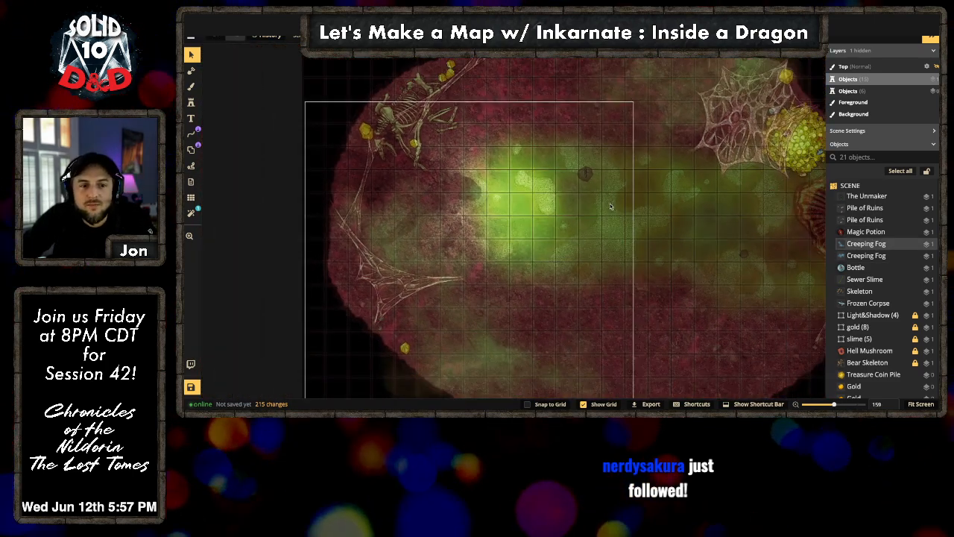
pyautogui.scroll(-2, 813, 353)
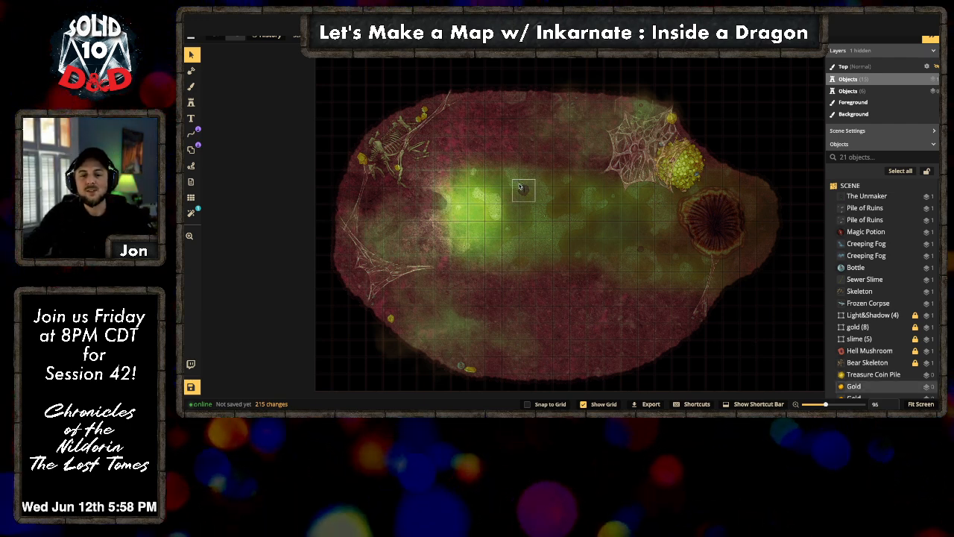
# Step: Lock the ten unlocked objects from Frozen Corpse up through The Unmaker in the scene's object list
pyautogui.click(916, 303)
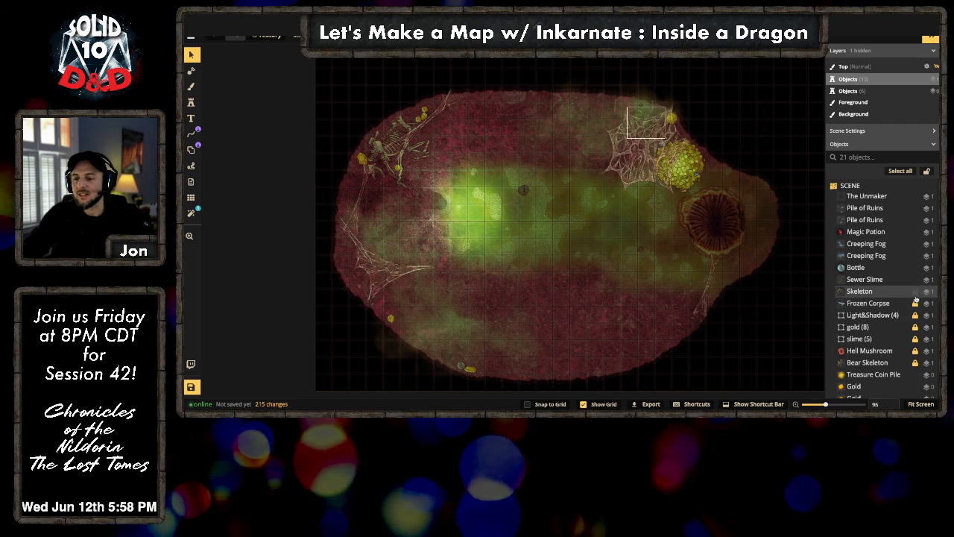
pyautogui.click(916, 290)
pyautogui.click(916, 279)
pyautogui.click(916, 267)
pyautogui.click(916, 255)
pyautogui.click(915, 243)
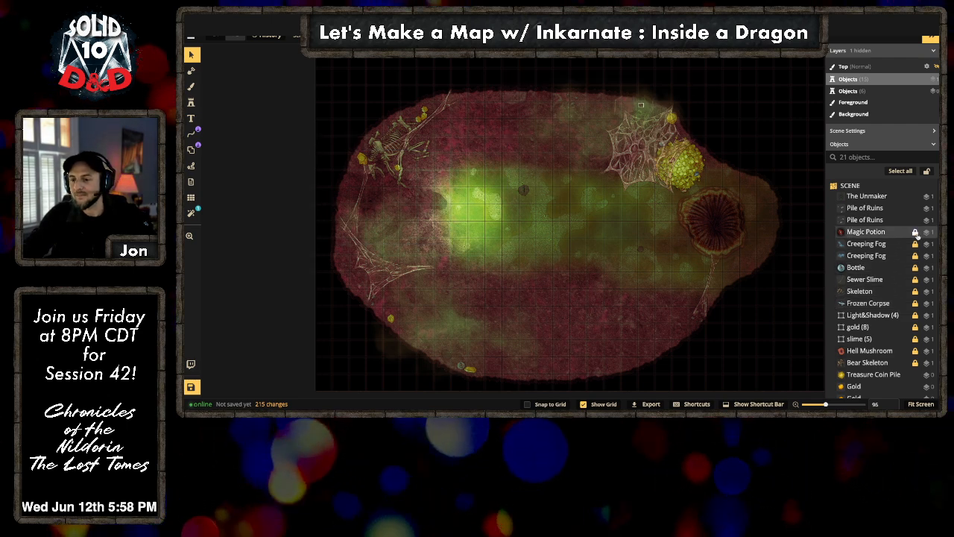
pyautogui.click(916, 231)
pyautogui.click(916, 219)
pyautogui.click(916, 207)
pyautogui.click(915, 196)
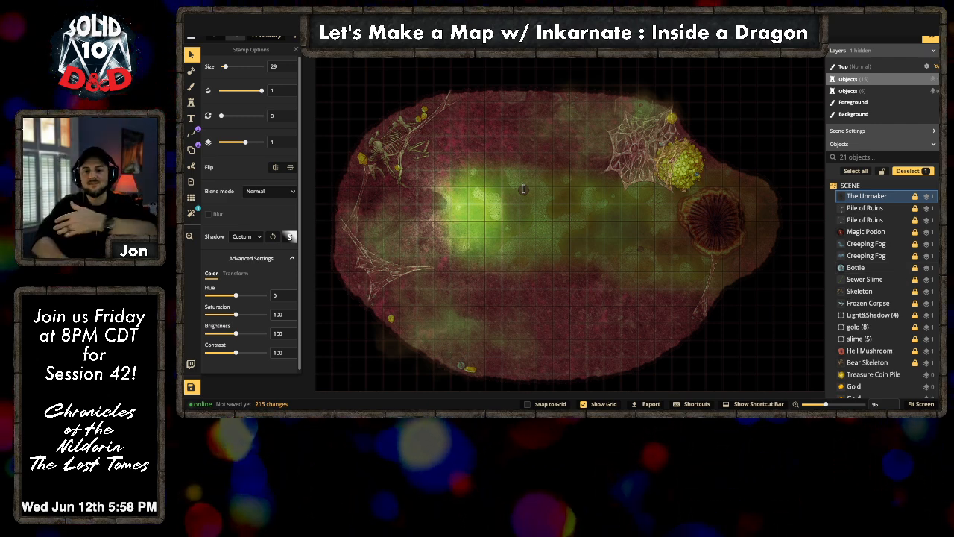
pyautogui.click(748, 87)
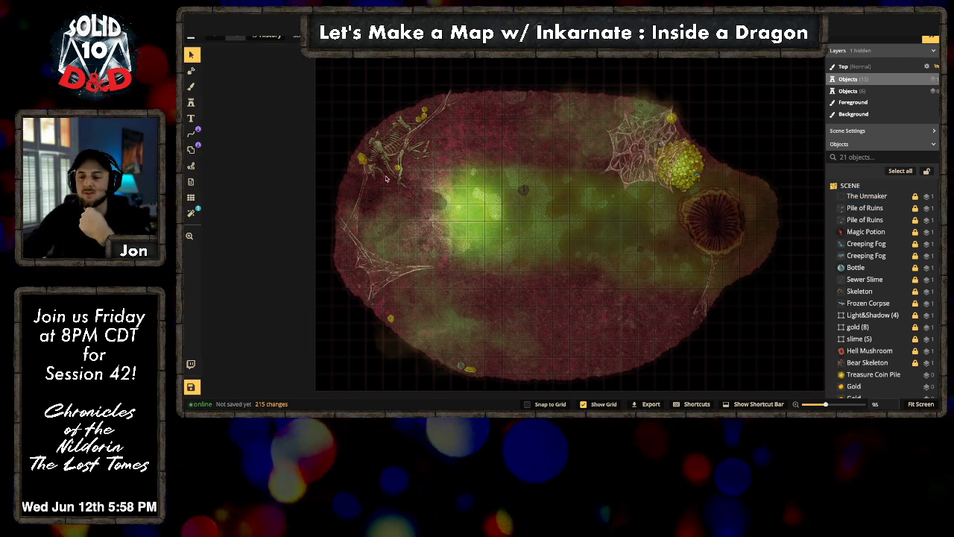
pyautogui.scroll(-1, 596, 302)
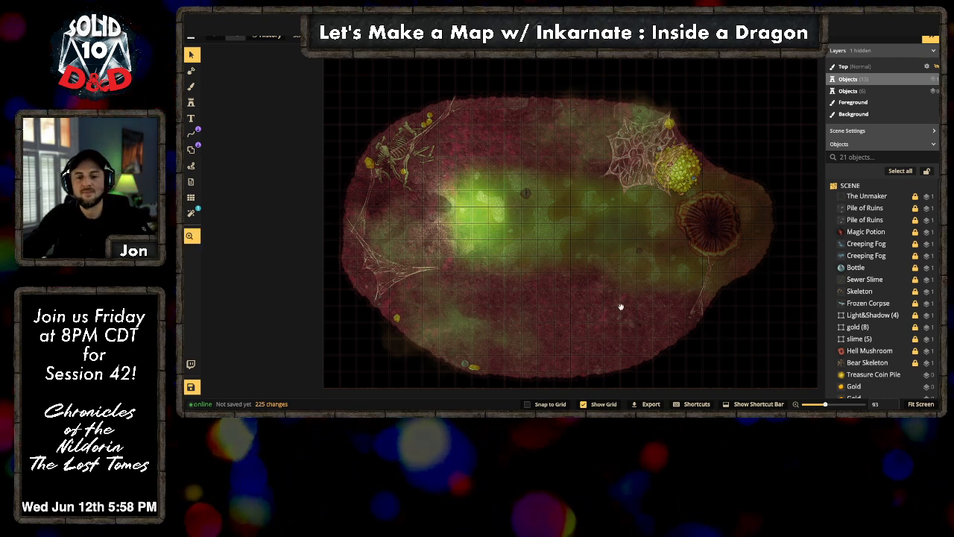
pyautogui.moveTo(622, 307); pyautogui.dragTo(602, 301)
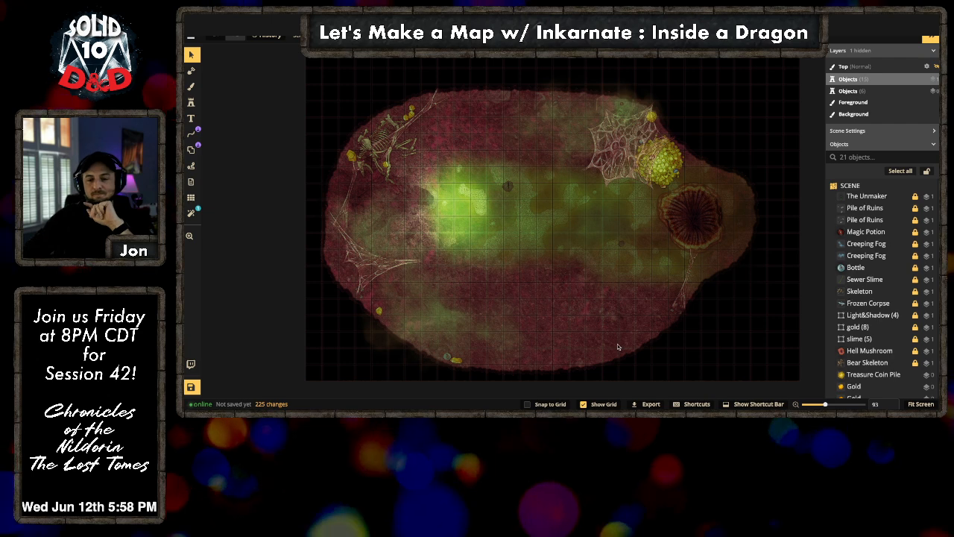
pyautogui.press('space')
pyautogui.moveTo(609, 357); pyautogui.dragTo(600, 350)
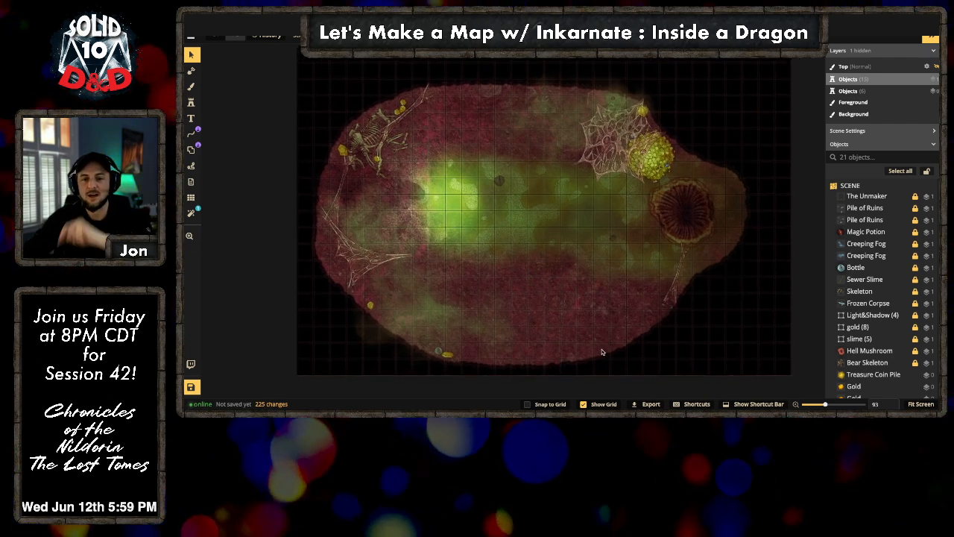
pyautogui.scroll(1, 586, 344)
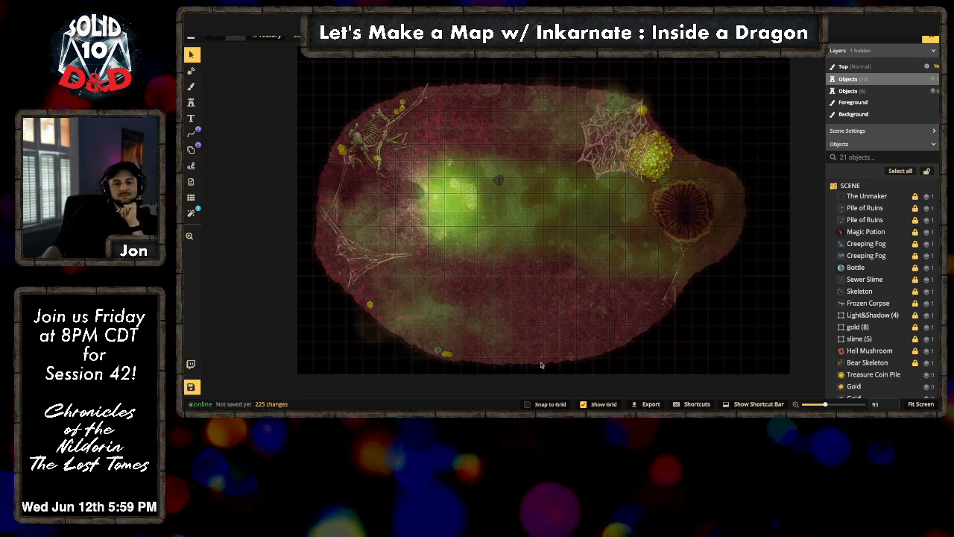
pyautogui.click(190, 107)
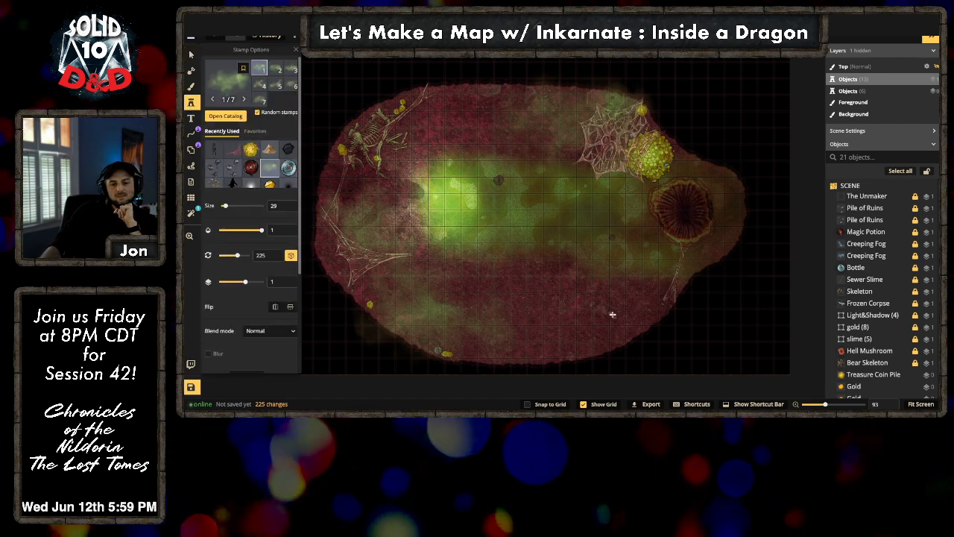
pyautogui.click(237, 206)
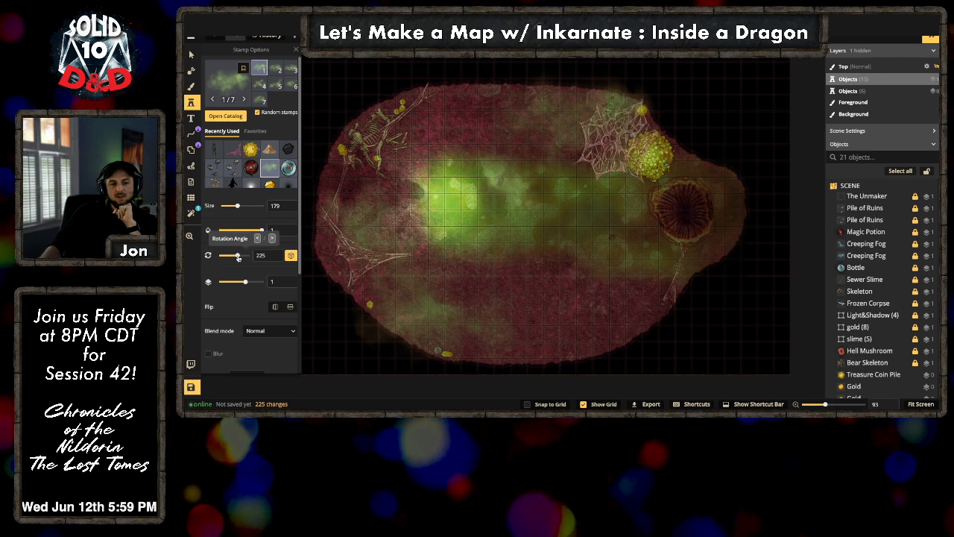
pyautogui.moveTo(237, 255); pyautogui.dragTo(233, 255)
pyautogui.click(242, 205)
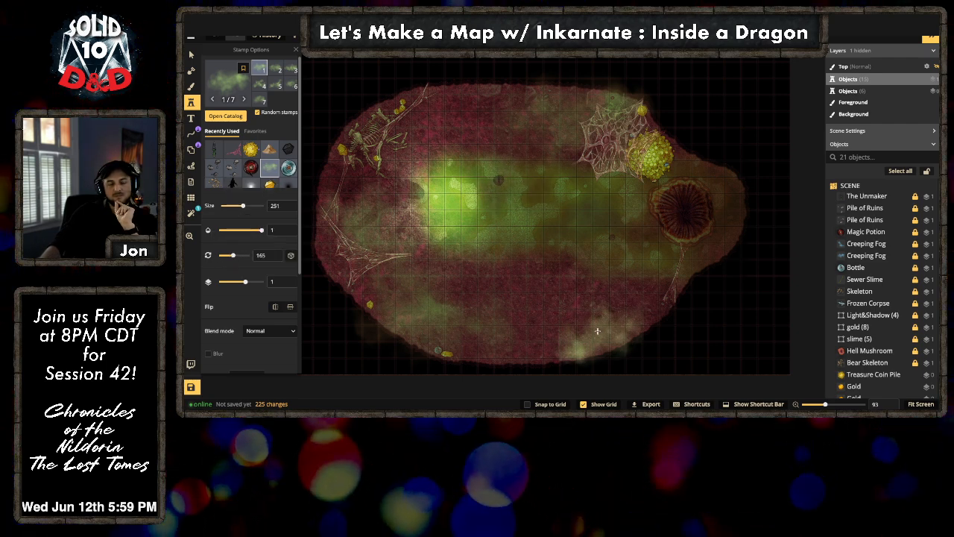
pyautogui.click(247, 231)
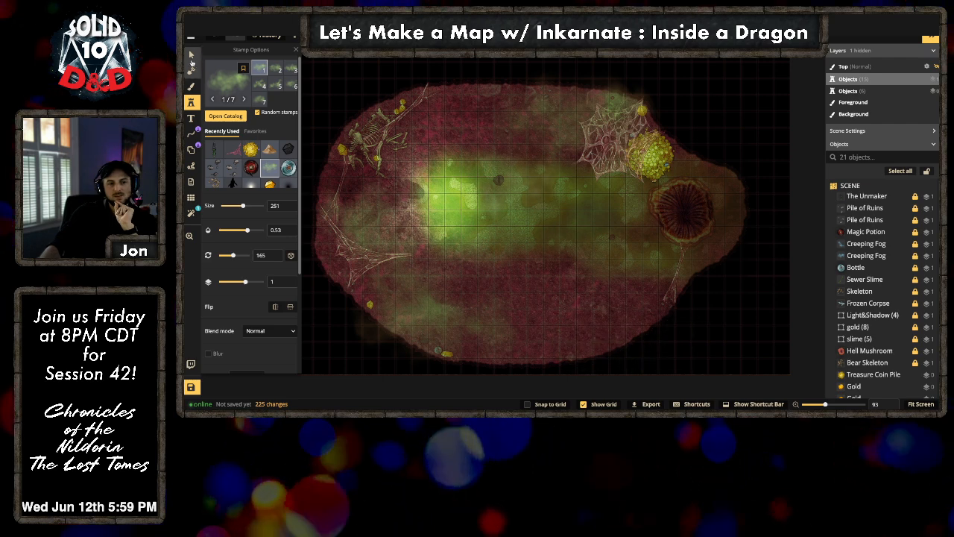
pyautogui.click(191, 56)
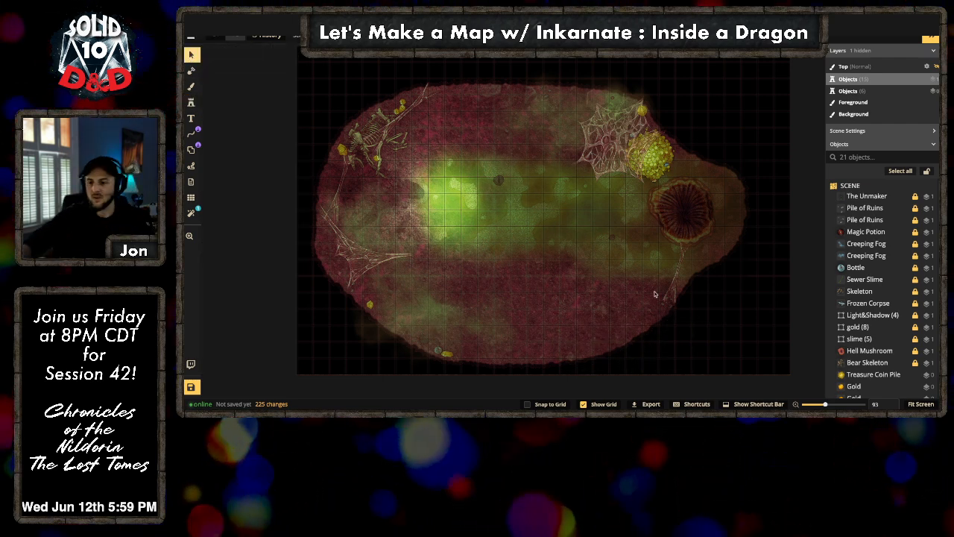
# Step: Reuse the existing size 424, 0.49-opacity Creeping Fog as a stamp, set its rotation to 164, and place it along the cavity's lower-right edge
pyautogui.click(868, 245)
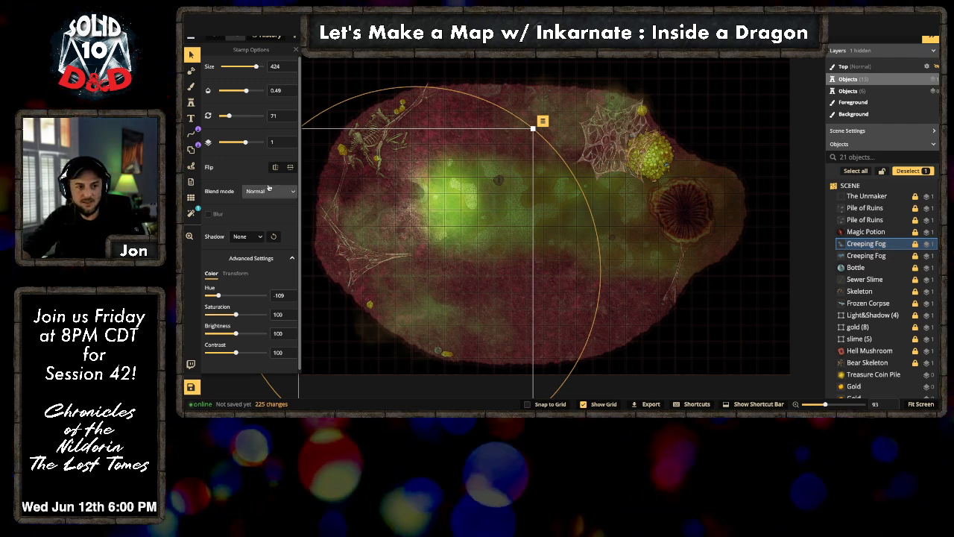
pyautogui.press('s')
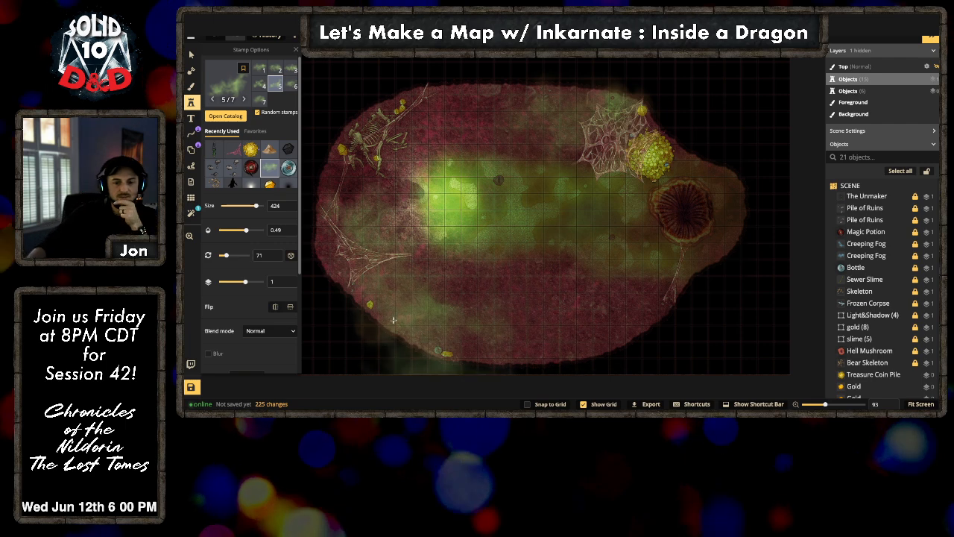
pyautogui.moveTo(223, 255); pyautogui.dragTo(233, 257)
pyautogui.click(637, 353)
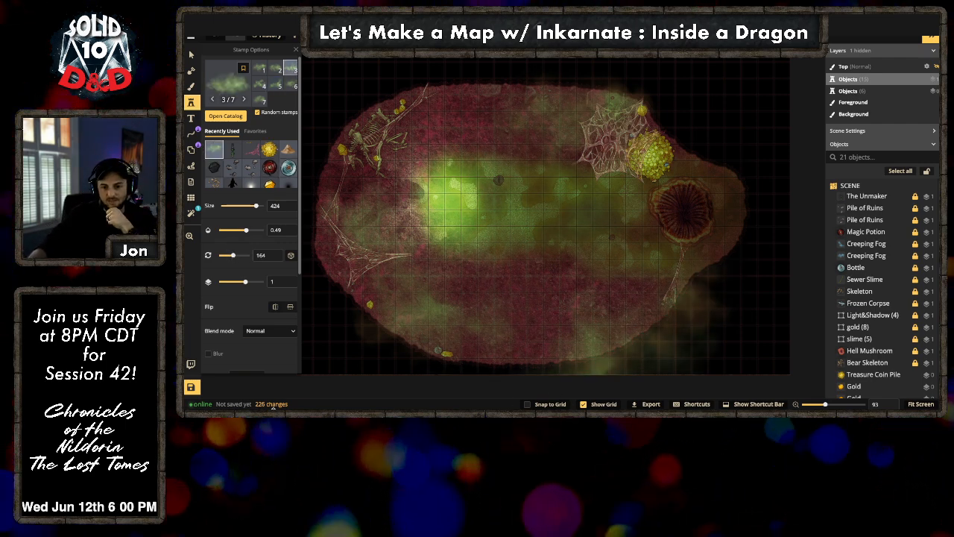
# Step: Place five more Creeping Fog stamps around the cavity: upper left, upper right, top, lower right and lower left
pyautogui.scroll(-1, 462, 337)
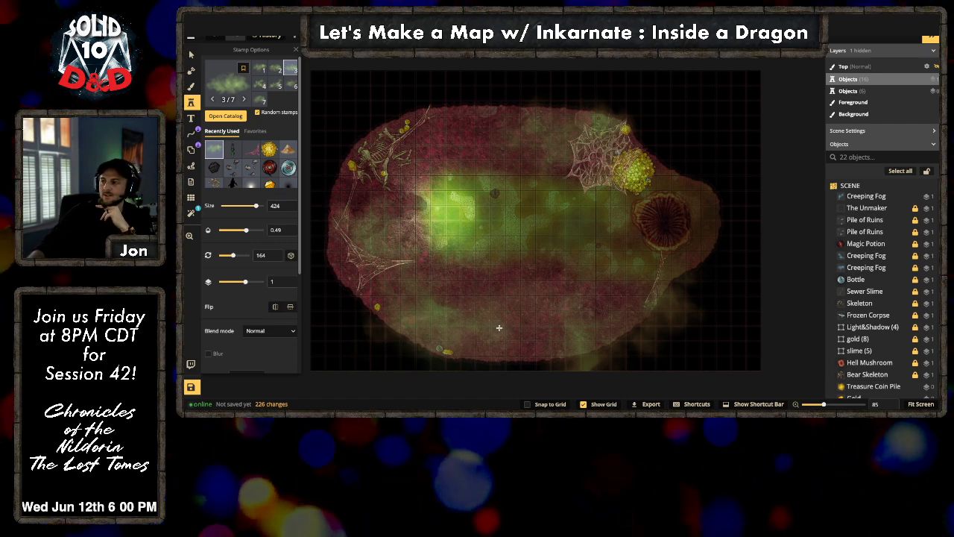
pyautogui.scroll(-1, 476, 294)
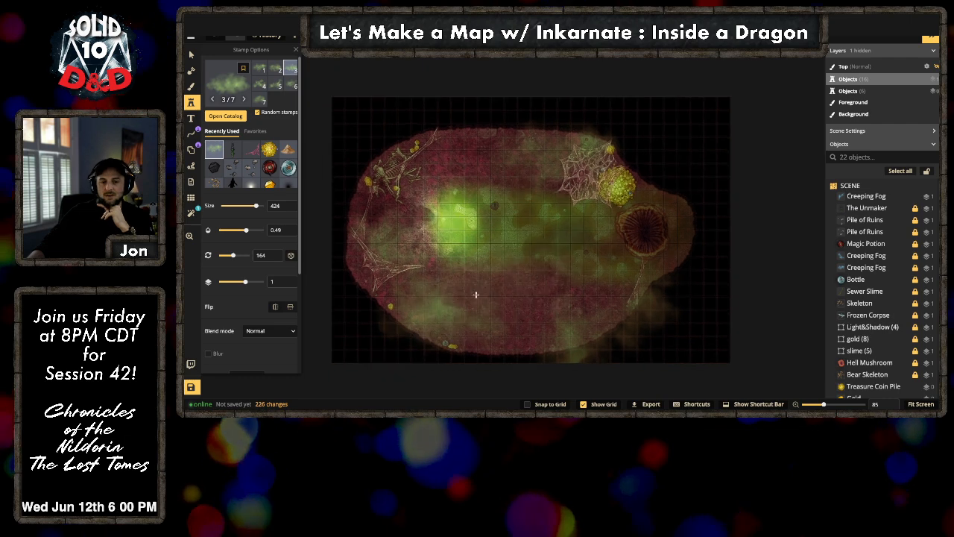
pyautogui.press('space')
pyautogui.moveTo(505, 319); pyautogui.dragTo(508, 289)
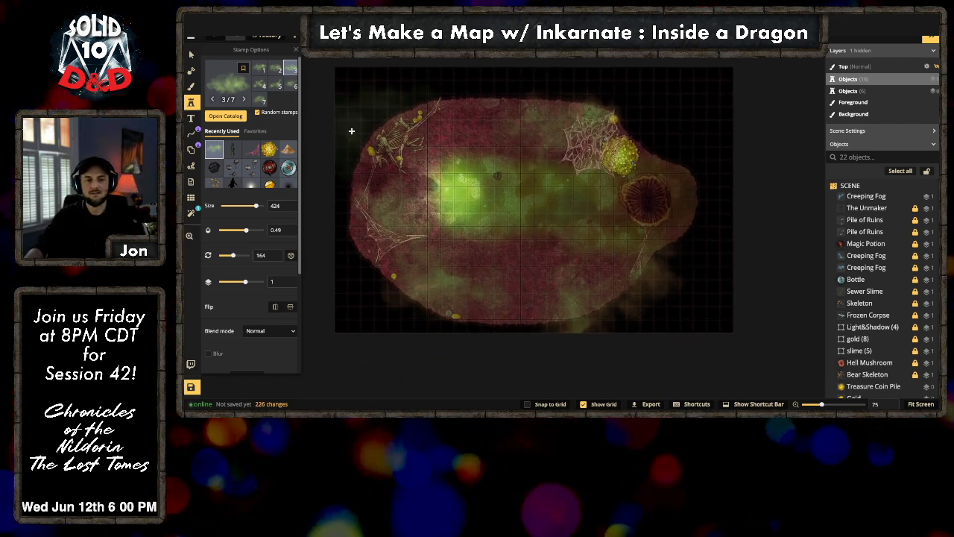
pyautogui.click(352, 131)
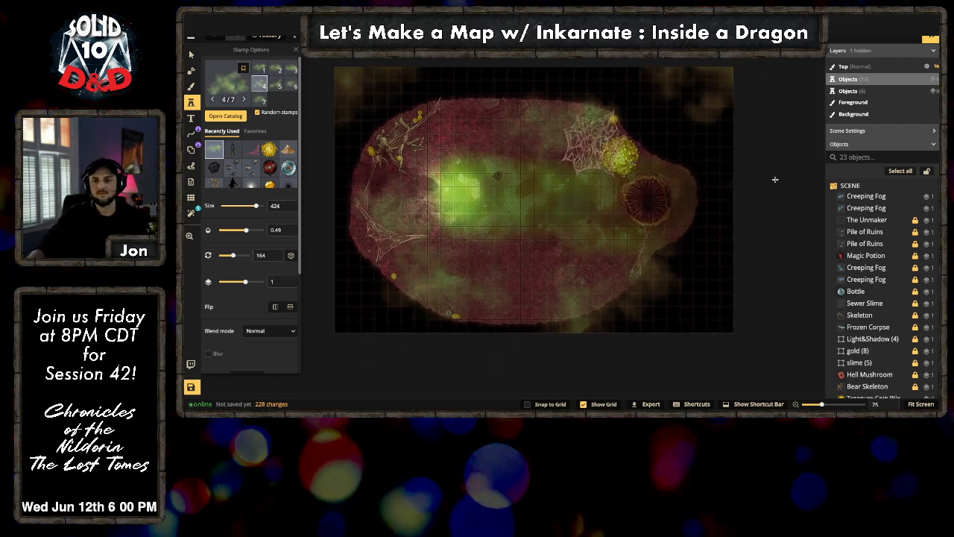
pyautogui.click(757, 152)
pyautogui.click(599, 86)
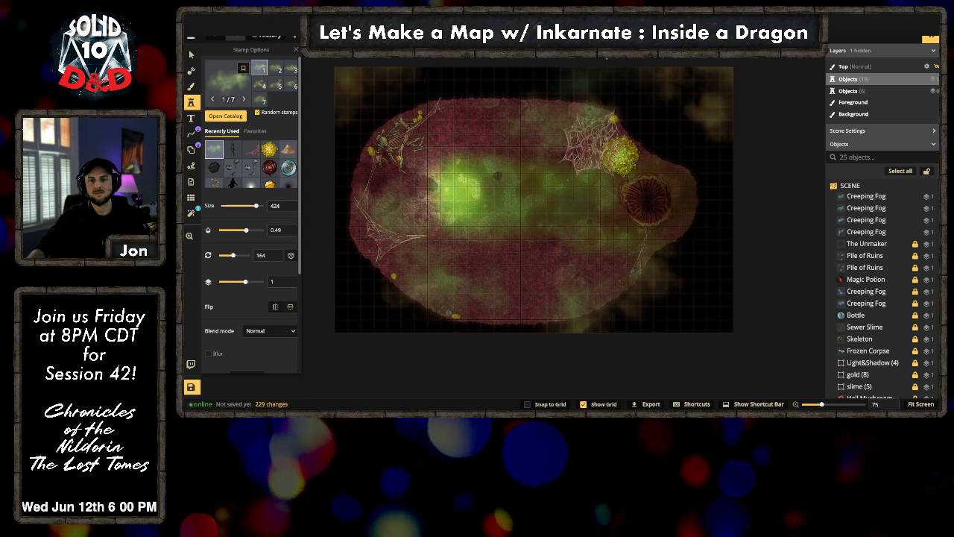
pyautogui.click(714, 313)
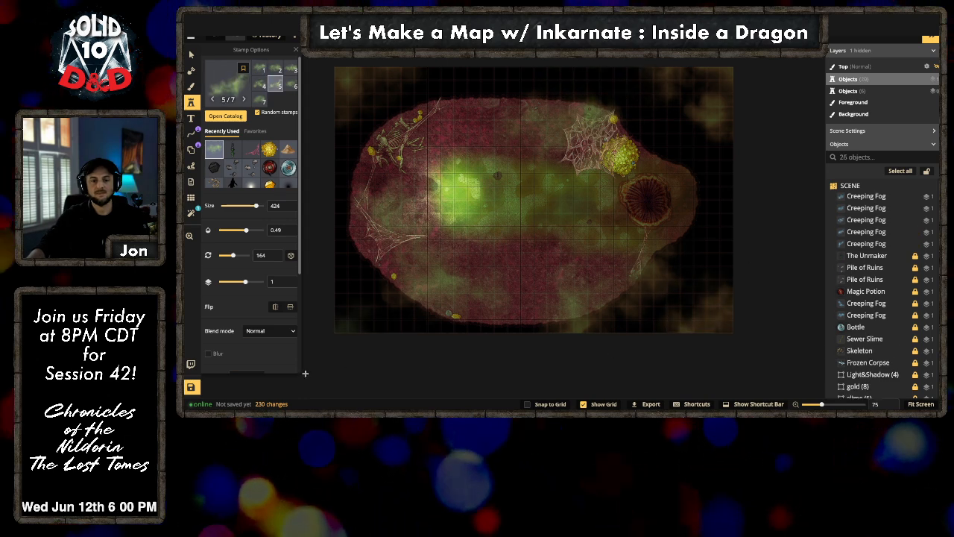
pyautogui.click(328, 315)
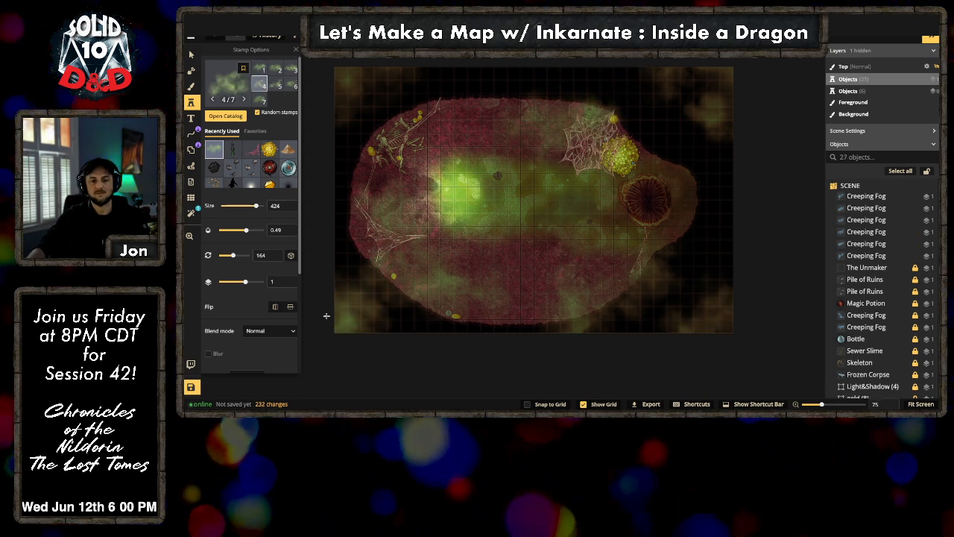
# Step: Place six more Creeping Fog stamps around the map's outer edge: lower left, upper right side, upper-right corner, top, upper left and left
pyautogui.click(326, 316)
pyautogui.click(749, 126)
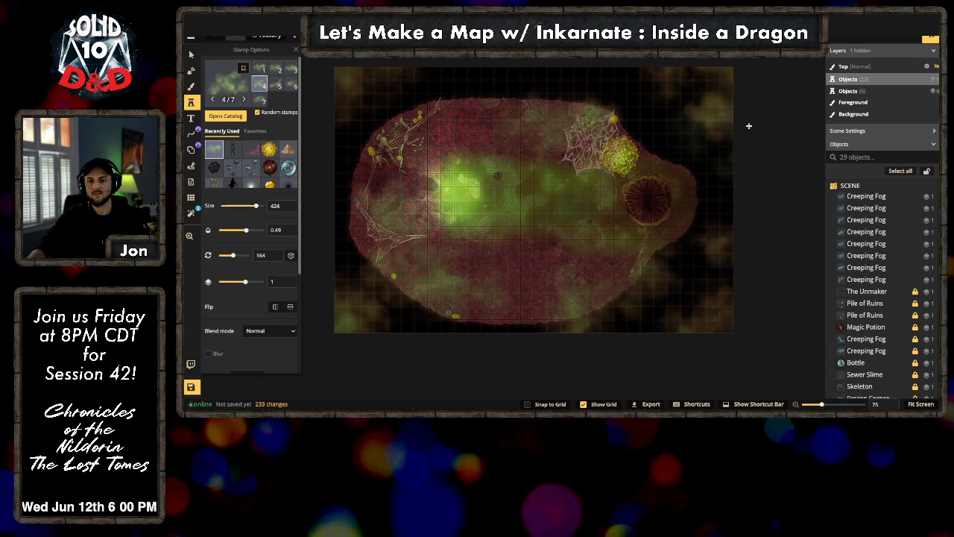
pyautogui.click(683, 69)
pyautogui.click(568, 84)
pyautogui.click(448, 86)
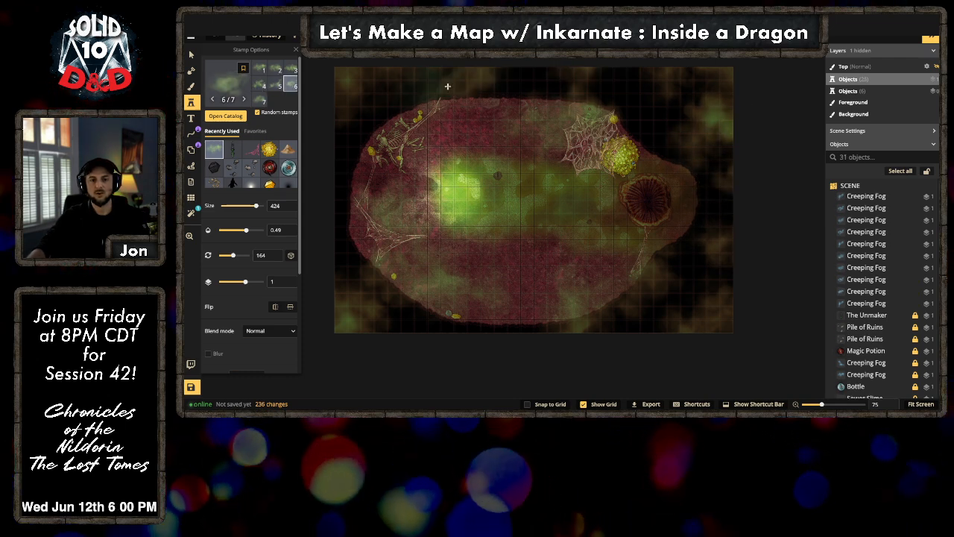
pyautogui.click(311, 181)
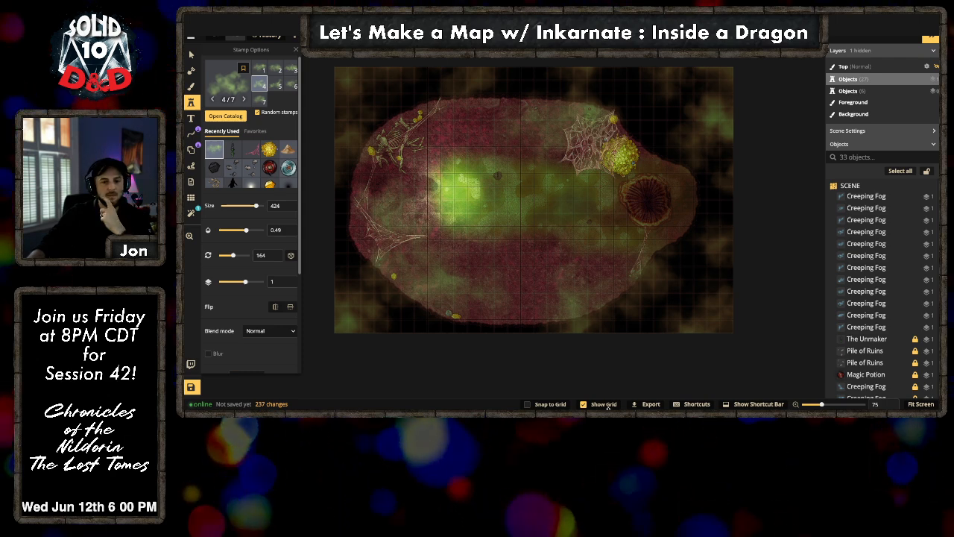
# Step: Set up the Foreground brush with the recently used green texture and an opacity of 0.49
pyautogui.click(191, 86)
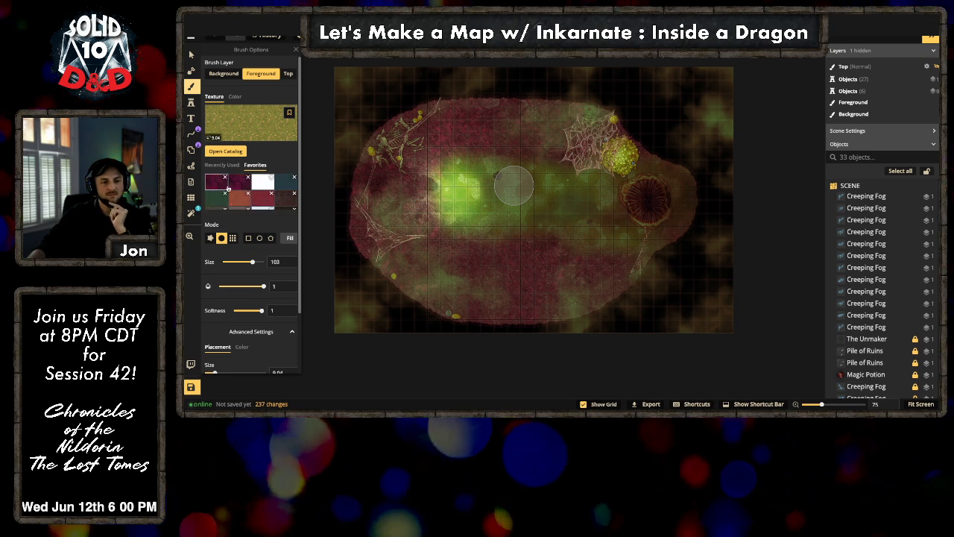
pyautogui.click(237, 165)
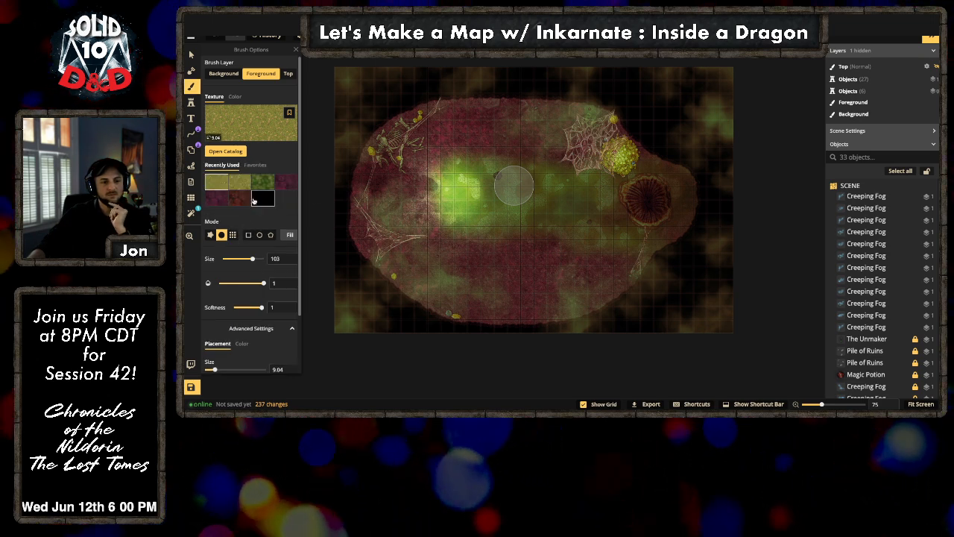
pyautogui.click(262, 182)
pyautogui.moveTo(262, 282); pyautogui.dragTo(247, 283)
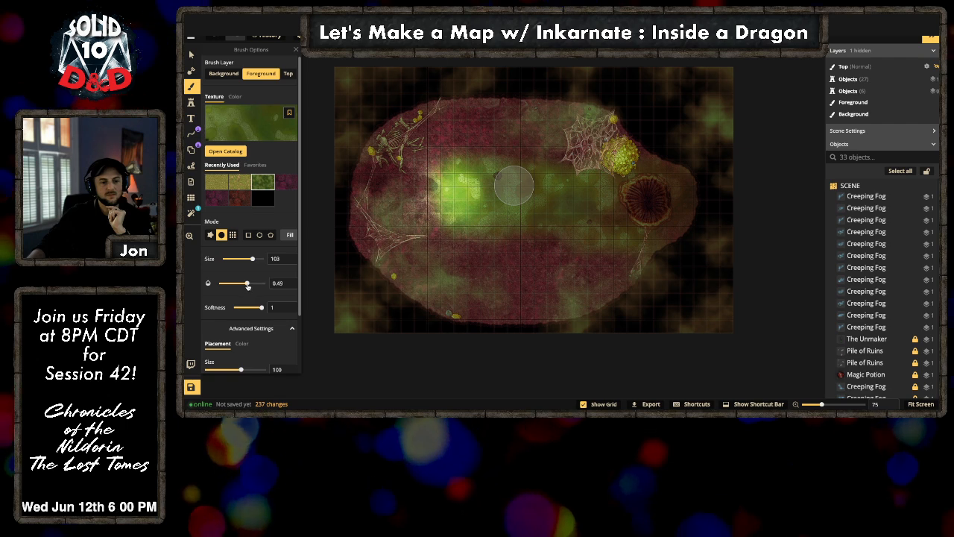
pyautogui.scroll(-2, 253, 355)
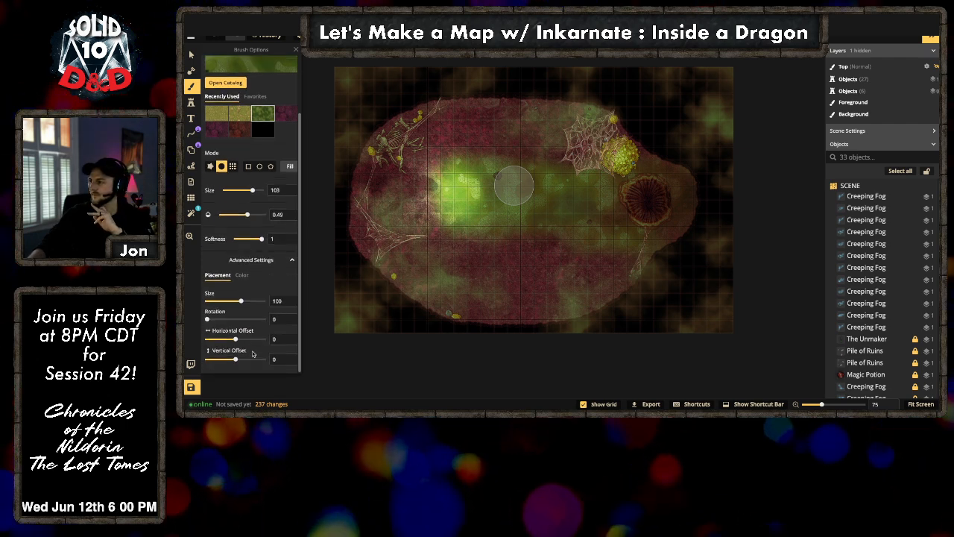
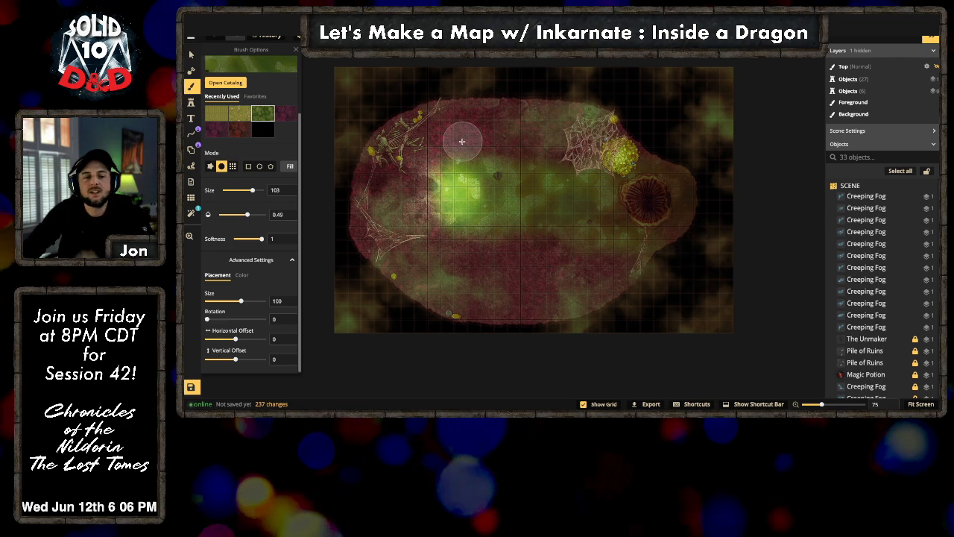
# Step: Save the map under the name "Inside a Dragon"
pyautogui.click(192, 37)
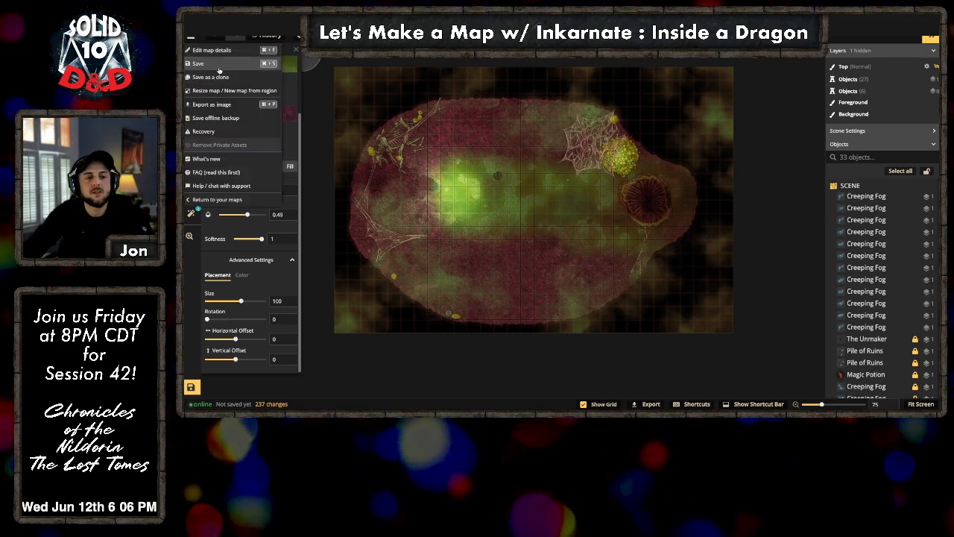
pyautogui.click(218, 67)
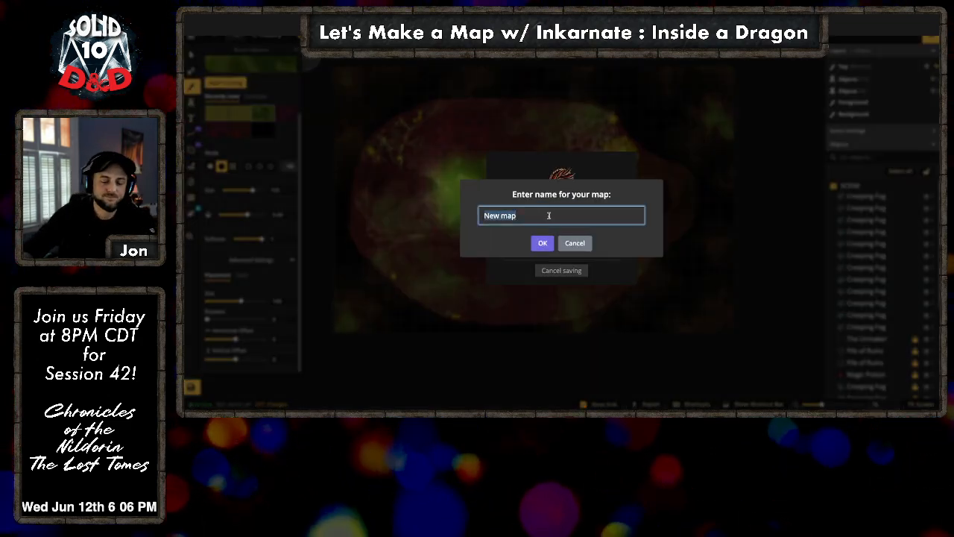
pyautogui.hotkey('ctrl', 'a')
pyautogui.write('Inside a Dragon')
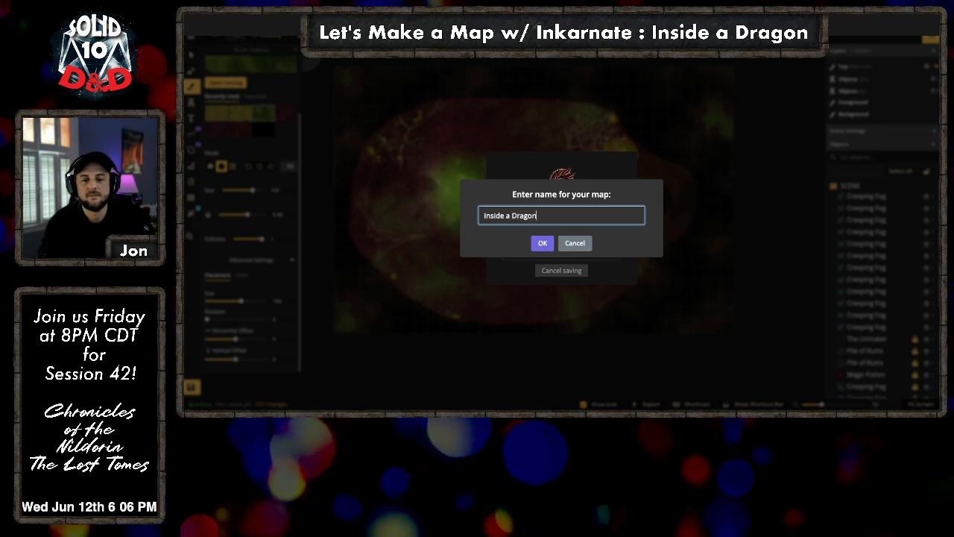
pyautogui.press('Return')
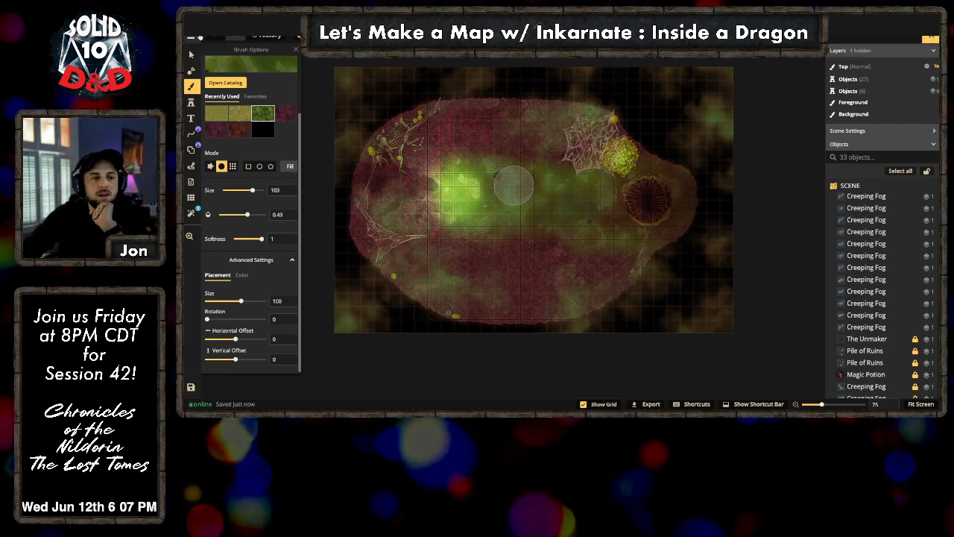
# Step: Export the map as a standard 4K image of 4096 x 2730 px and dismiss the finished-export notice
pyautogui.click(191, 37)
pyautogui.click(230, 105)
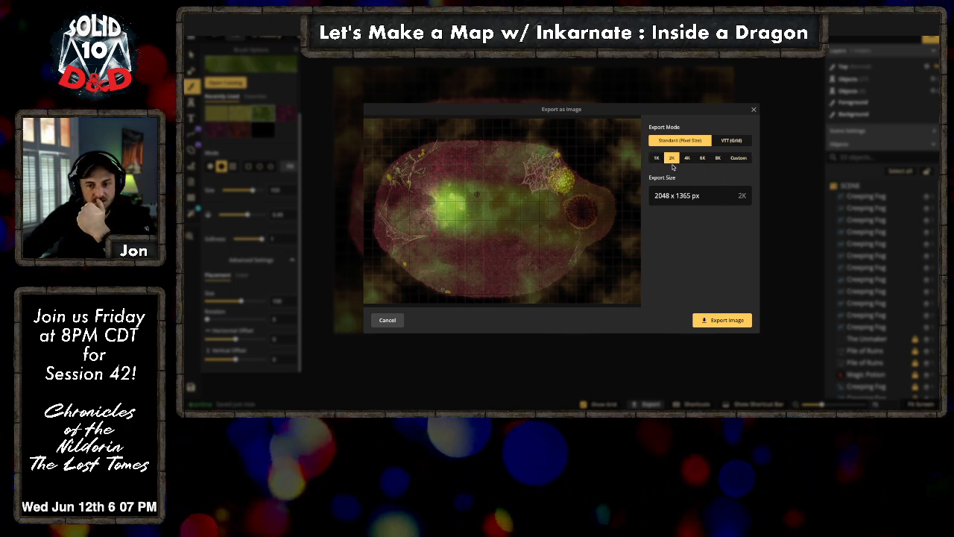
pyautogui.click(686, 158)
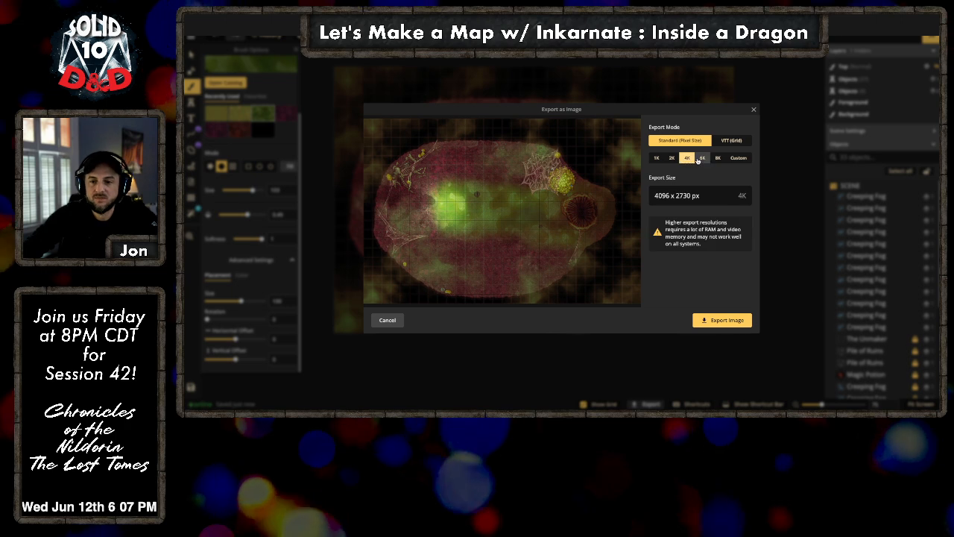
pyautogui.click(716, 158)
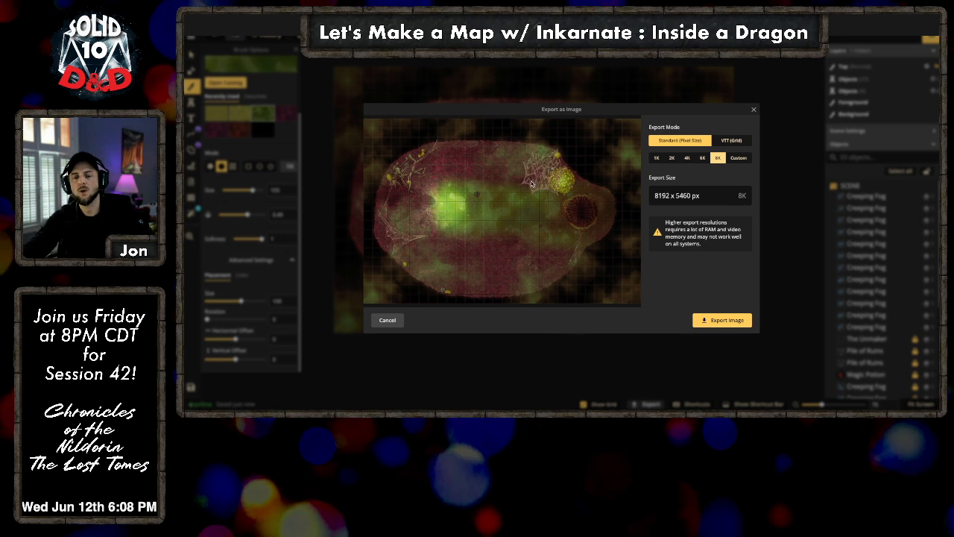
pyautogui.click(687, 157)
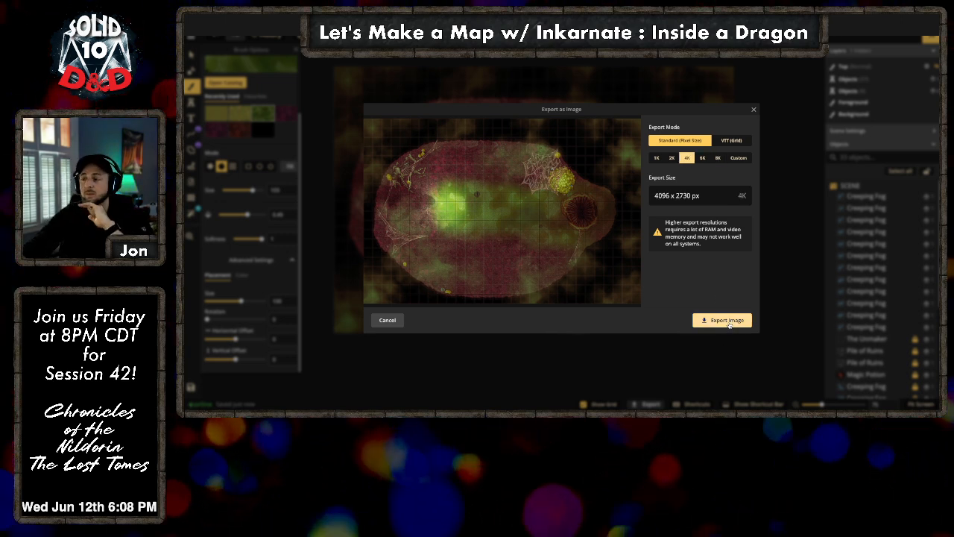
pyautogui.click(728, 322)
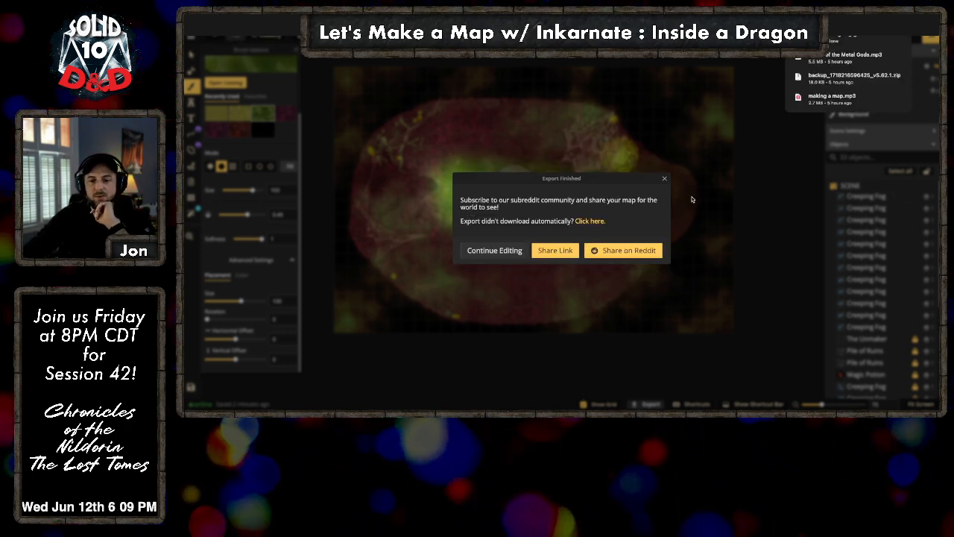
pyautogui.click(664, 178)
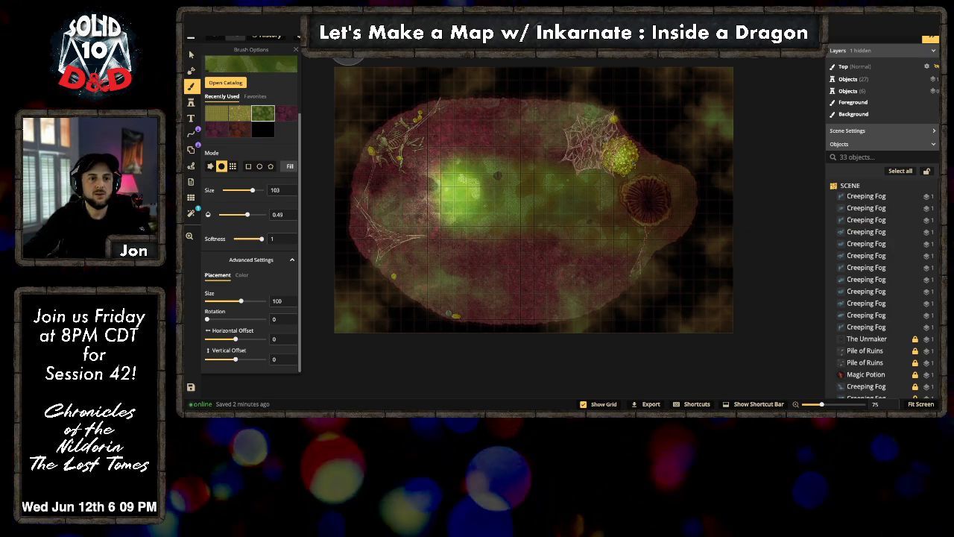
# Step: Switch to D&D Beyond Maps in a new browser tab and launch it for a game, dismissing the What's New notice
pyautogui.hotkey('ctrl', 't')
pyautogui.write('maps')
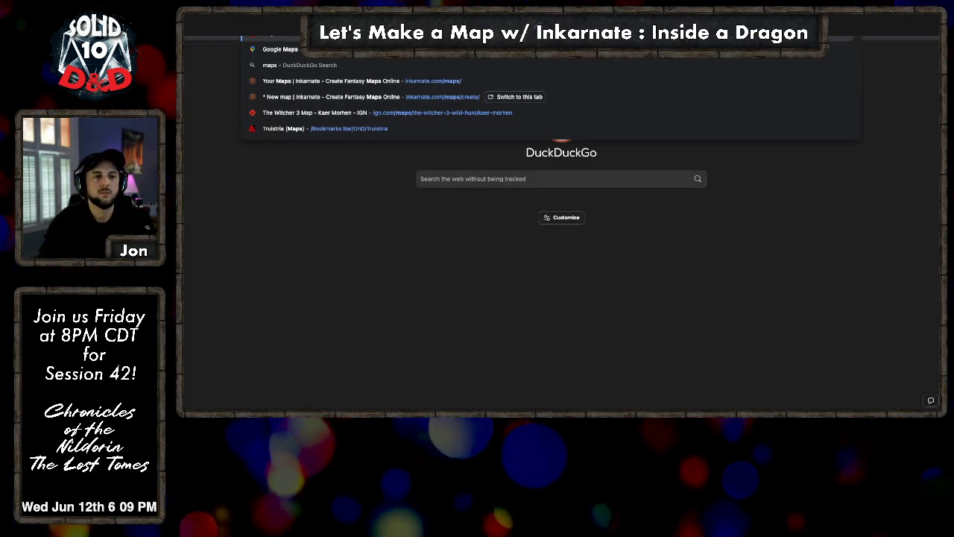
pyautogui.press('Return')
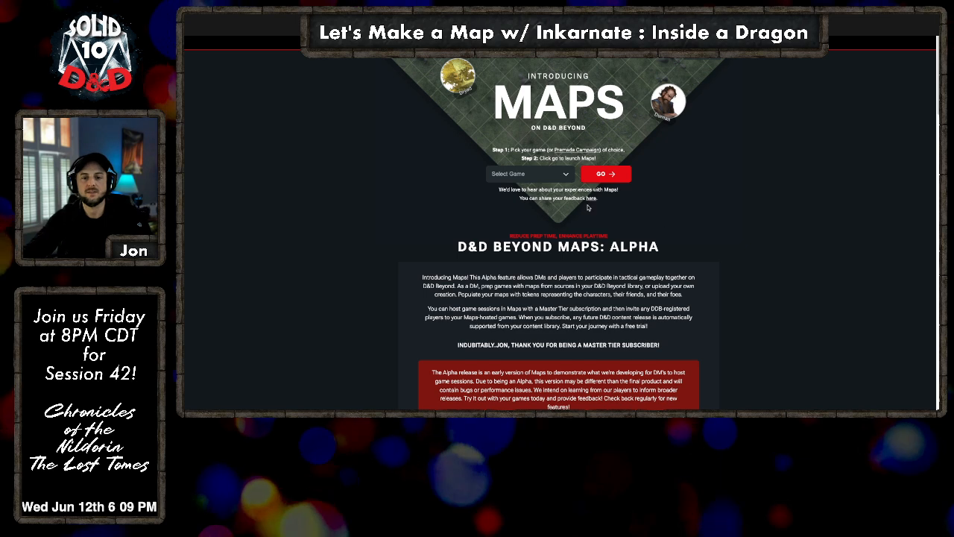
pyautogui.click(531, 178)
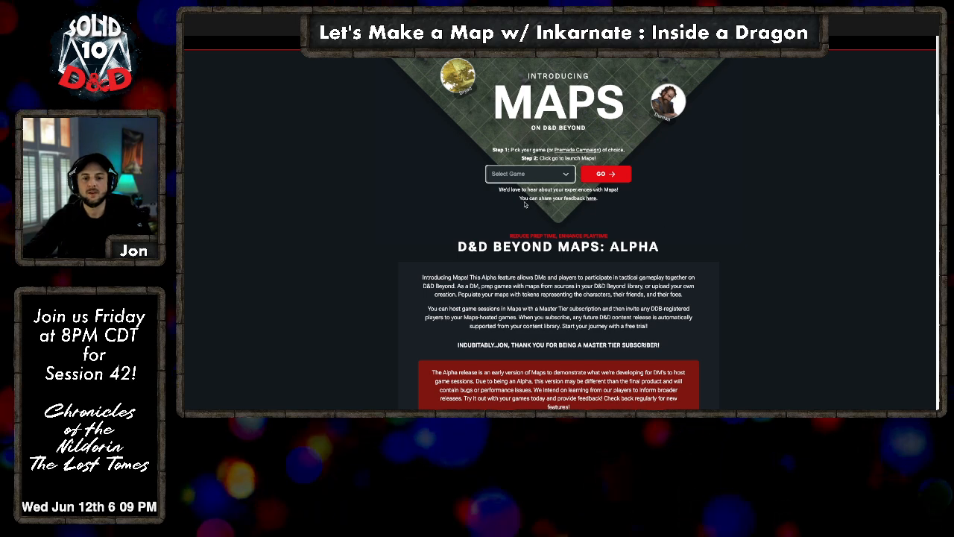
pyautogui.click(605, 174)
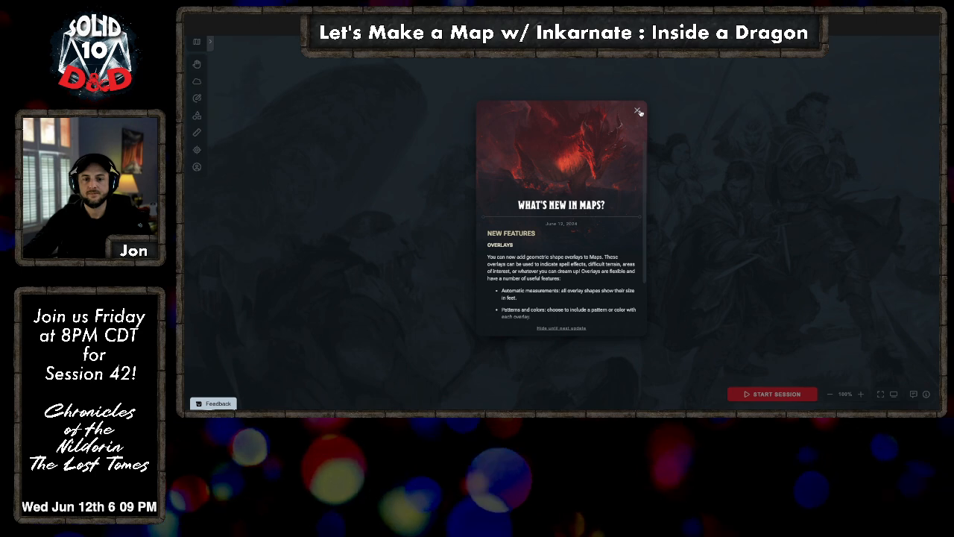
pyautogui.click(638, 111)
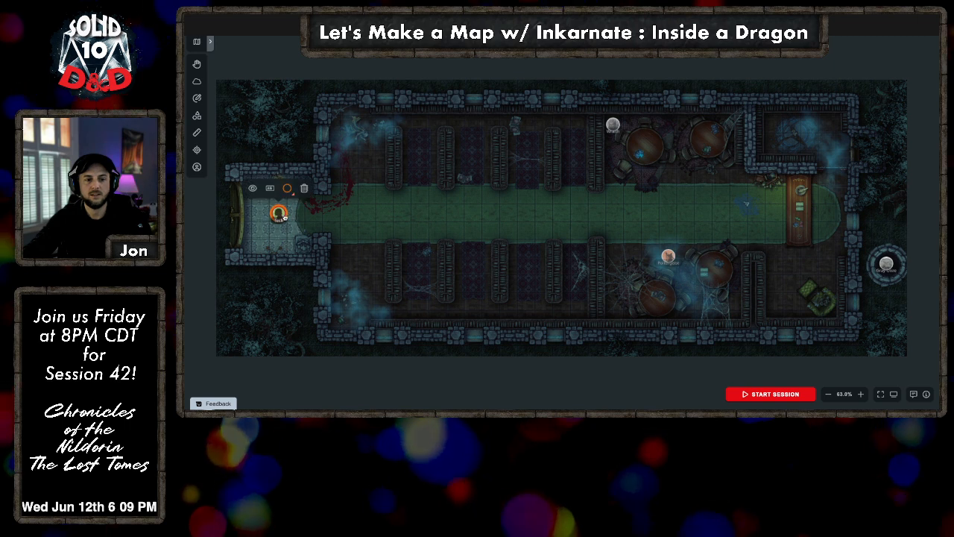
# Step: Open My Uploaded Maps in the Map Browser and start a new map upload
pyautogui.click(210, 43)
pyautogui.click(250, 62)
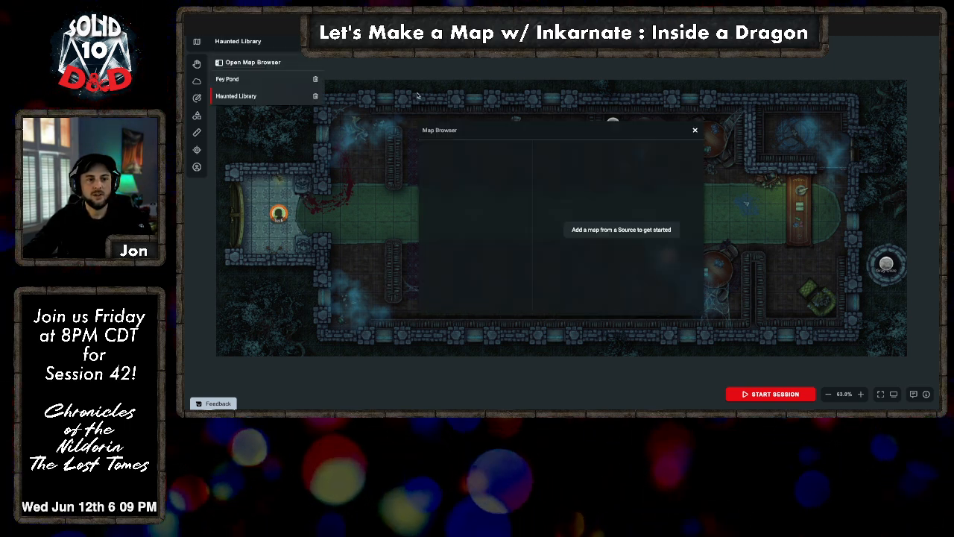
pyautogui.click(478, 170)
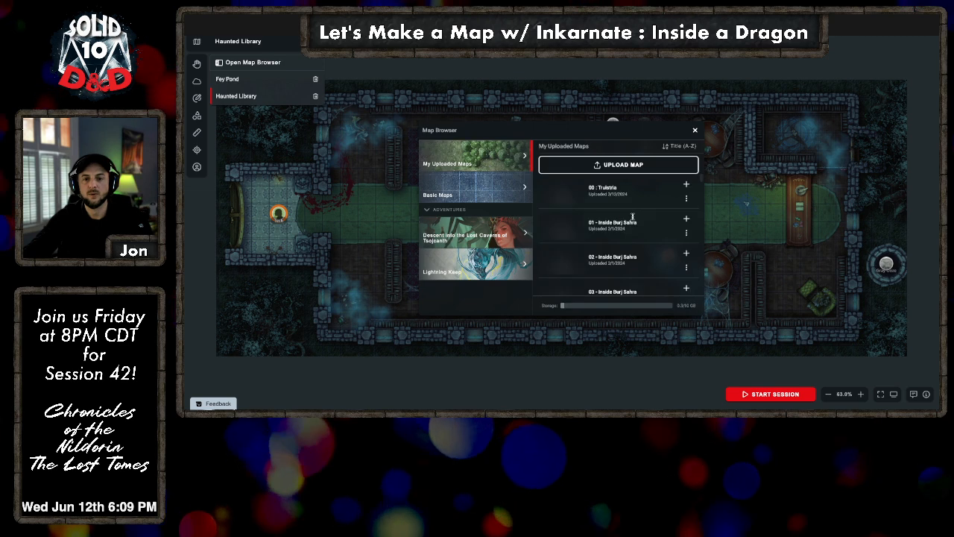
pyautogui.click(604, 165)
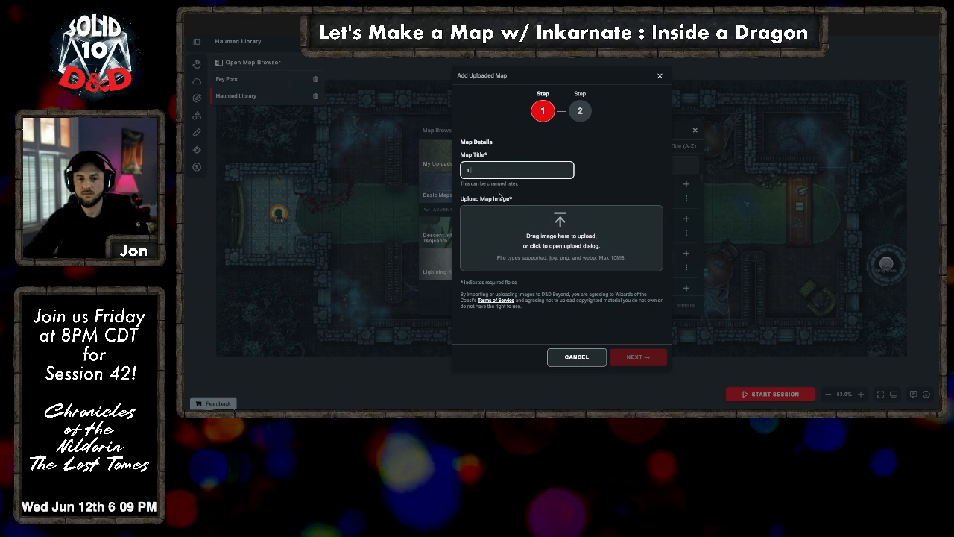
# Step: Title the upload "Inside a Dragon", attach the exported Inside a Dragon.jpg as its image, and proceed to the token scale
pyautogui.write('Inside a dr')
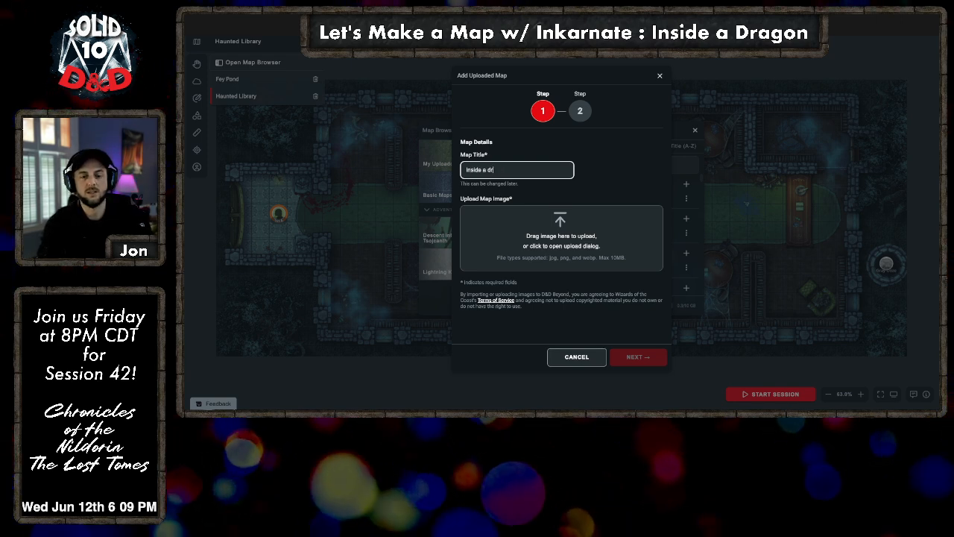
pyautogui.press('BackSpace')
pyautogui.press('BackSpace')
pyautogui.write('Dragon')
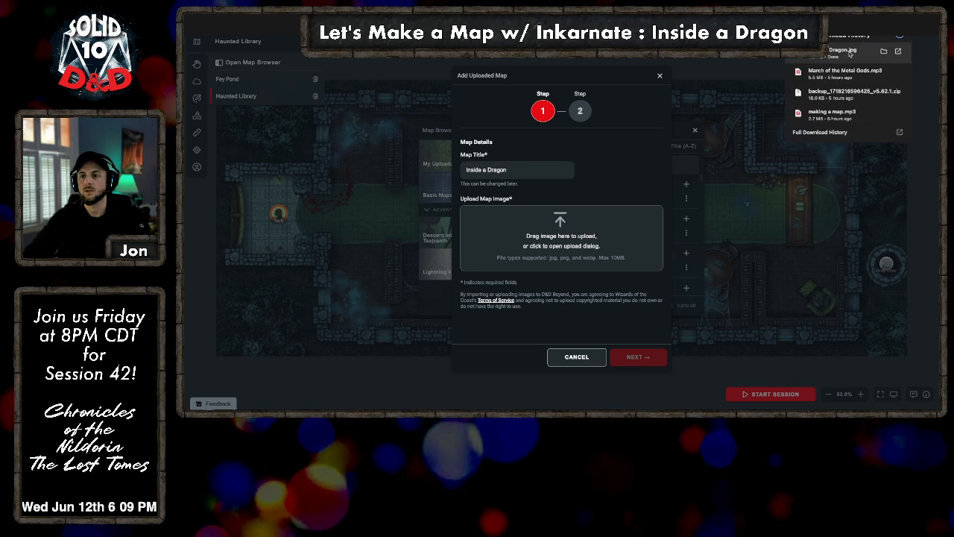
pyautogui.moveTo(820, 45); pyautogui.dragTo(525, 241)
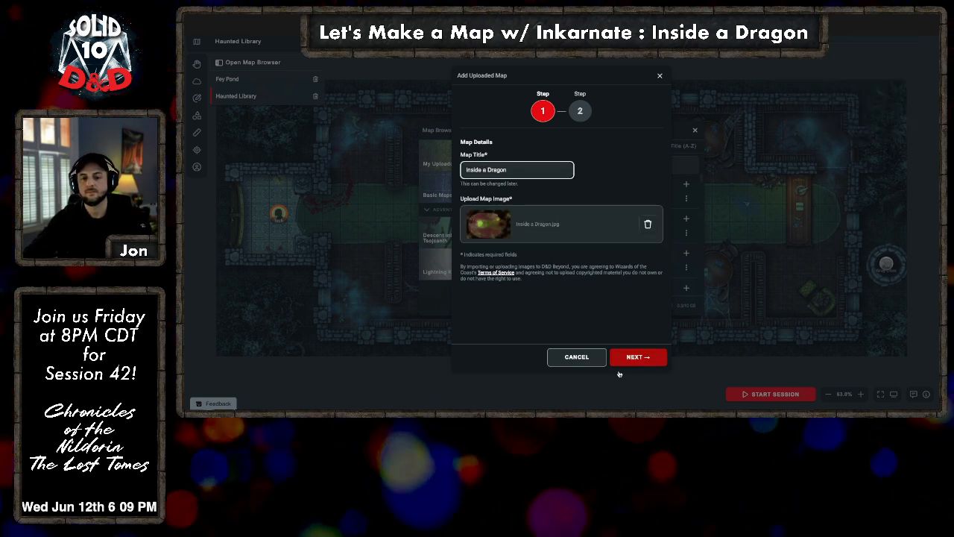
pyautogui.click(631, 356)
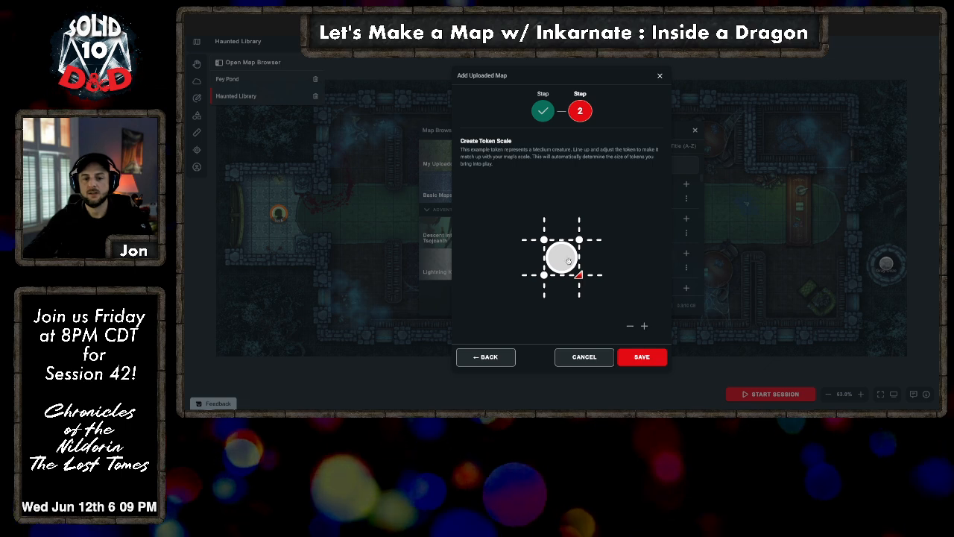
# Step: Fit the example Medium token to one grid square of the map and save the uploaded map
pyautogui.moveTo(587, 269); pyautogui.dragTo(533, 249)
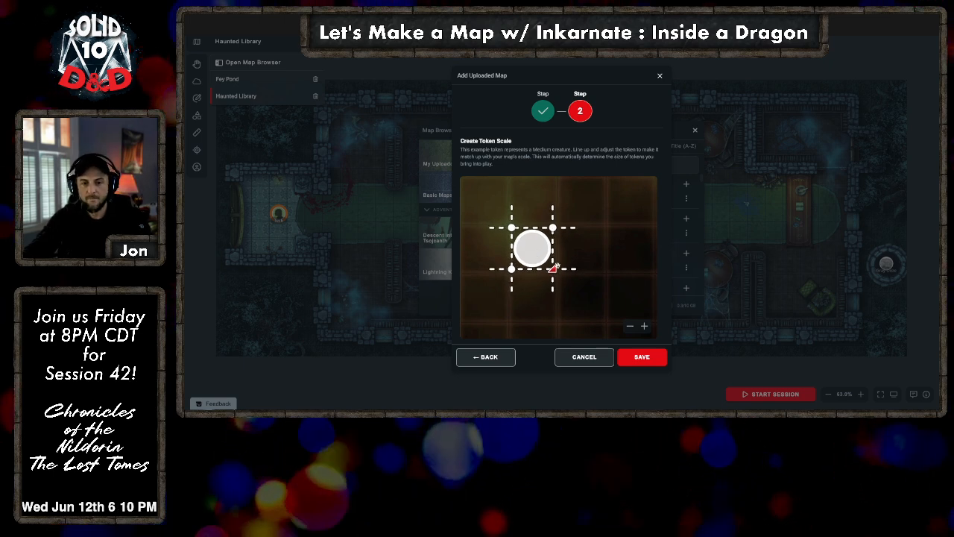
pyautogui.moveTo(555, 267); pyautogui.dragTo(533, 250)
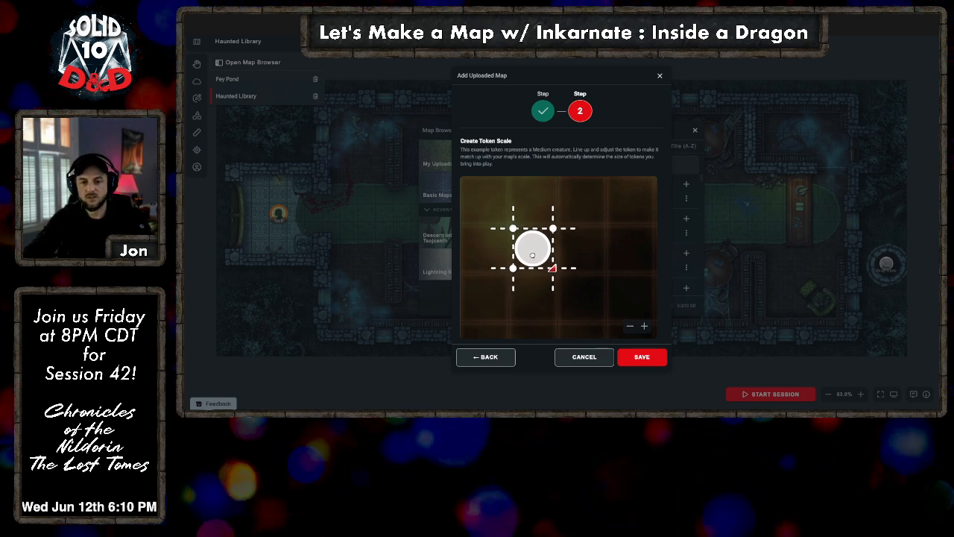
pyautogui.click(640, 357)
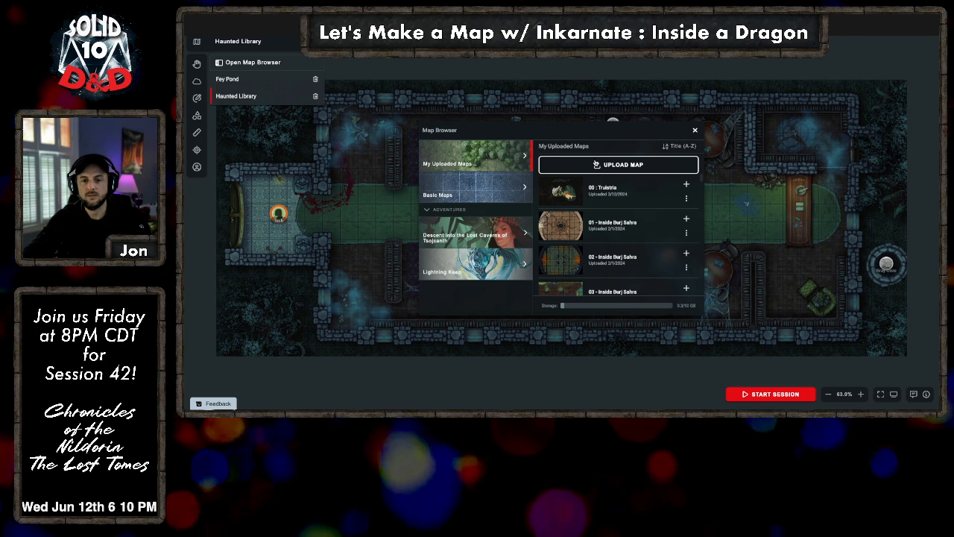
# Step: Add the uploaded Inside a Dragon map to the game's map list, close the Map Browser, and open that map in full view
pyautogui.scroll(-5, 619, 242)
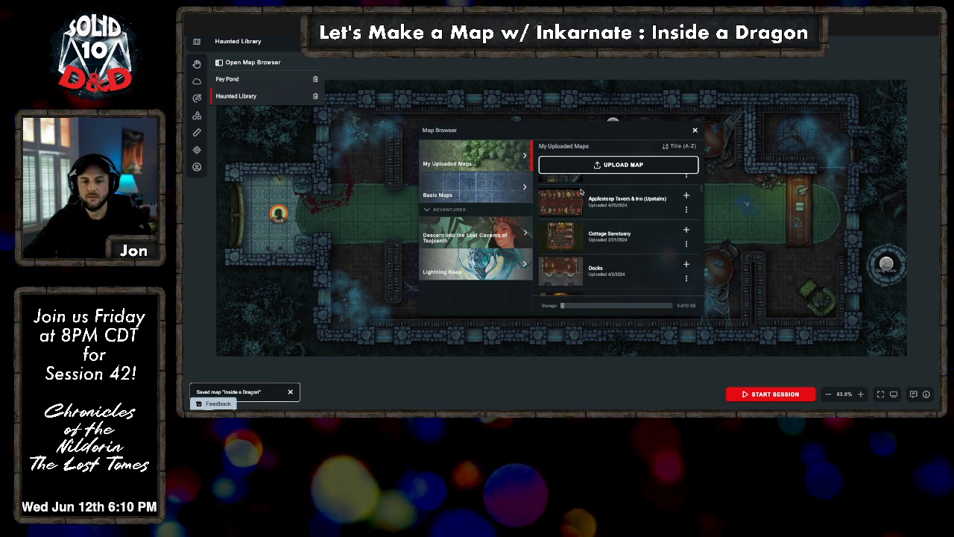
pyautogui.scroll(-3, 610, 254)
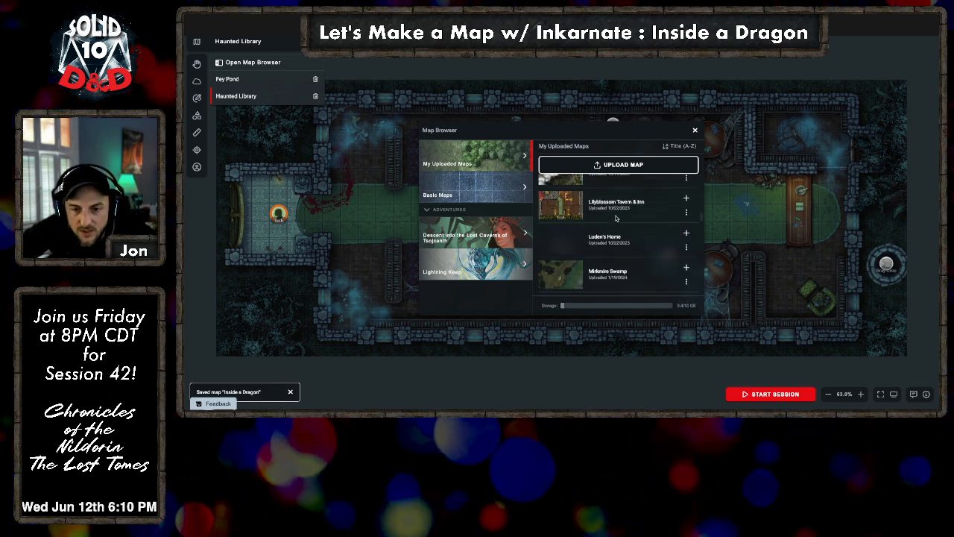
pyautogui.scroll(-1, 616, 218)
pyautogui.scroll(3, 616, 217)
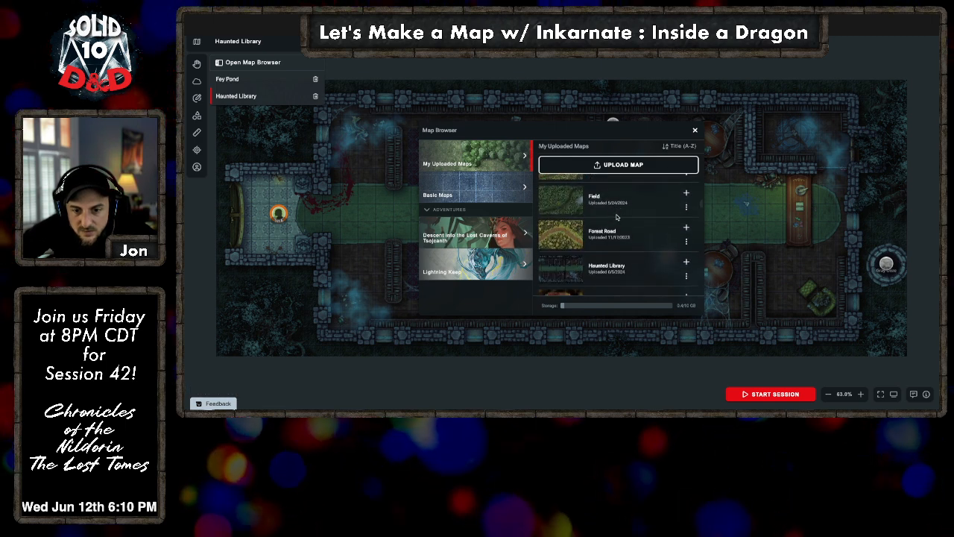
pyautogui.scroll(-2, 616, 216)
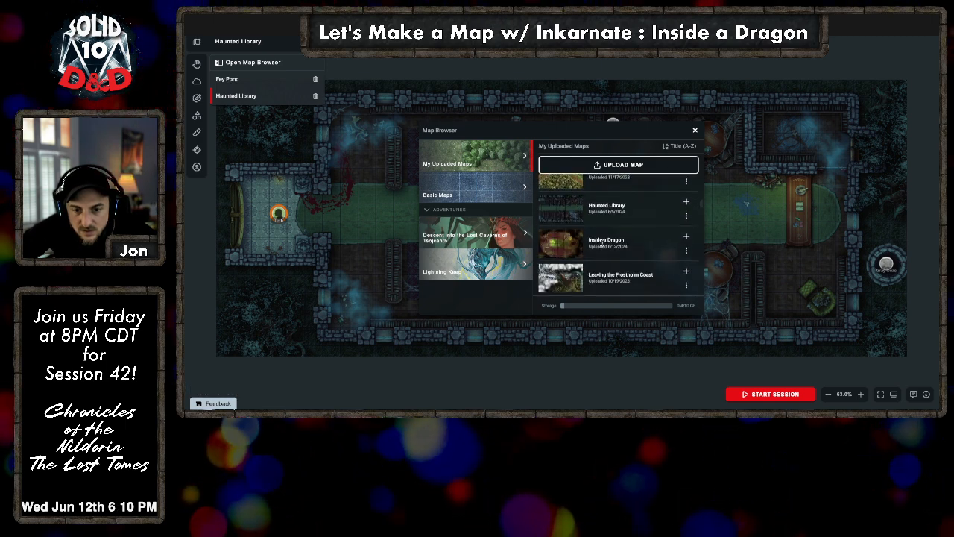
pyautogui.click(686, 237)
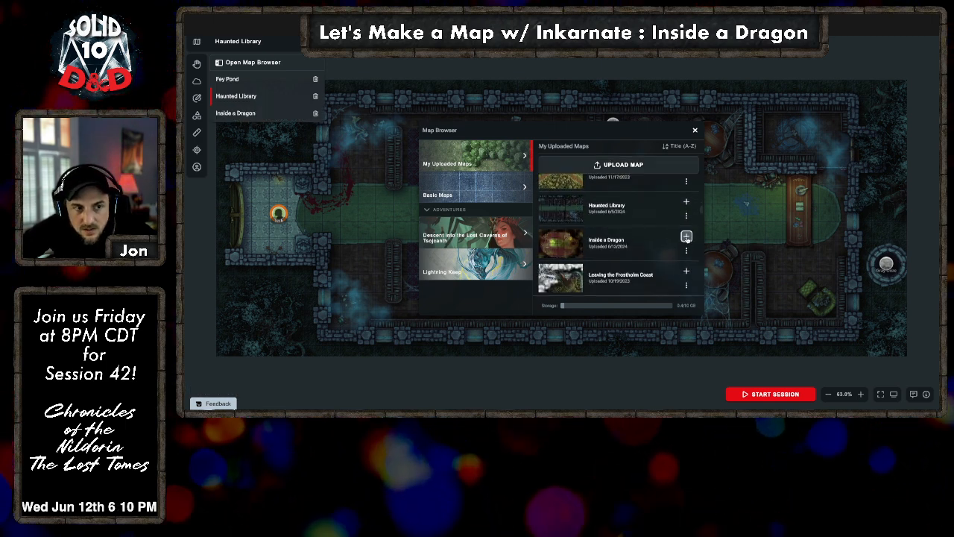
pyautogui.click(695, 130)
pyautogui.click(236, 114)
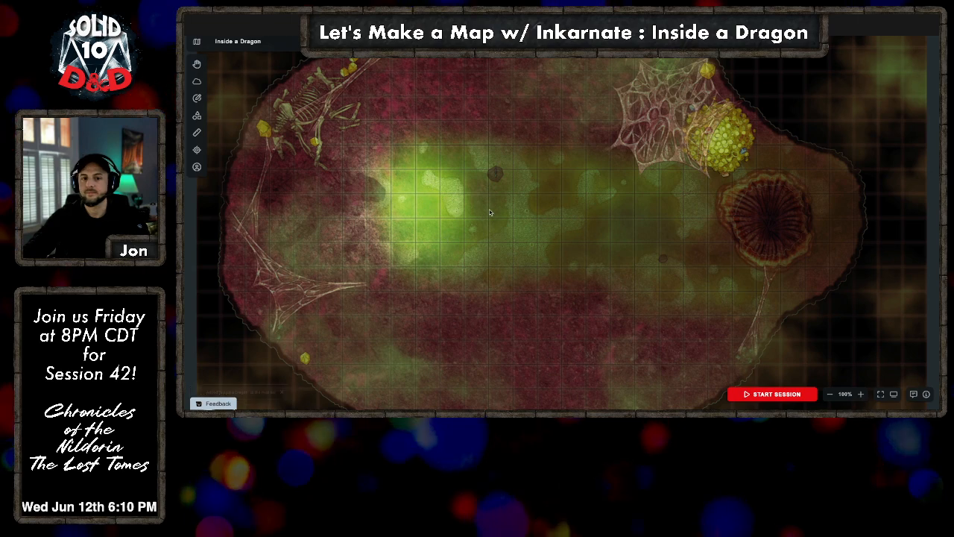
pyautogui.scroll(-2, 498, 222)
pyautogui.scroll(-2, 498, 222)
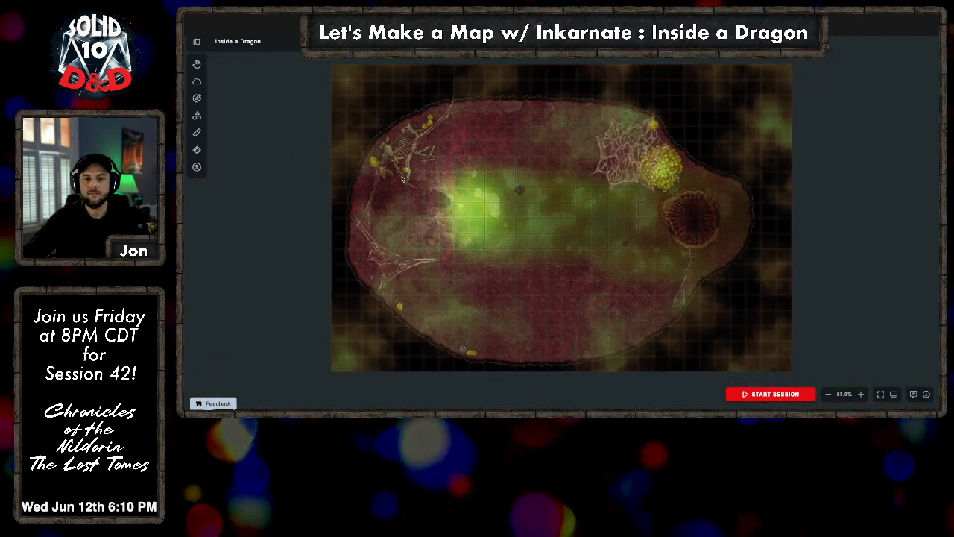
# Step: Draw a green circle overlay over the glowing acid pool, reposition it, and clear the map of overlays
pyautogui.click(197, 115)
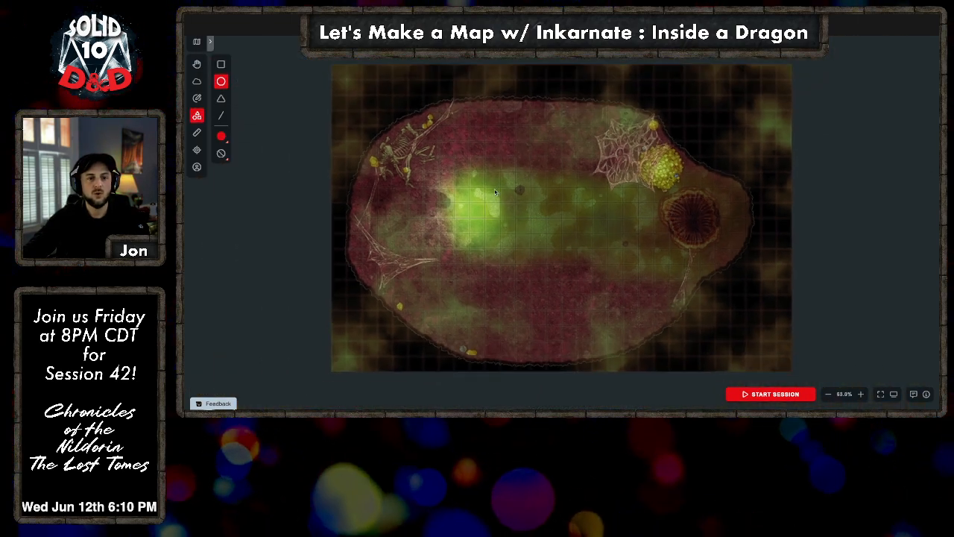
pyautogui.click(220, 136)
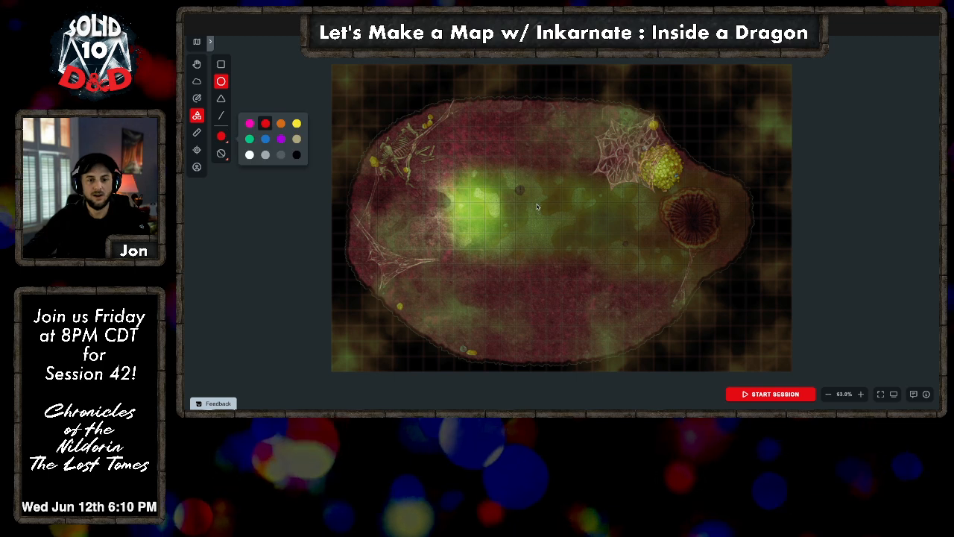
pyautogui.click(253, 139)
pyautogui.moveTo(440, 168); pyautogui.dragTo(513, 239)
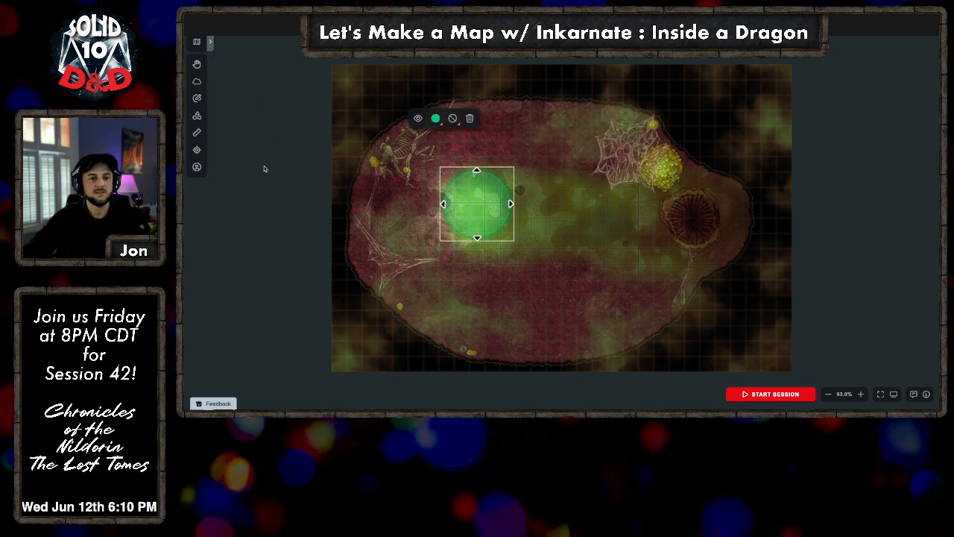
pyautogui.moveTo(482, 201); pyautogui.dragTo(547, 139)
pyautogui.moveTo(628, 219); pyautogui.dragTo(581, 218)
pyautogui.click(572, 170)
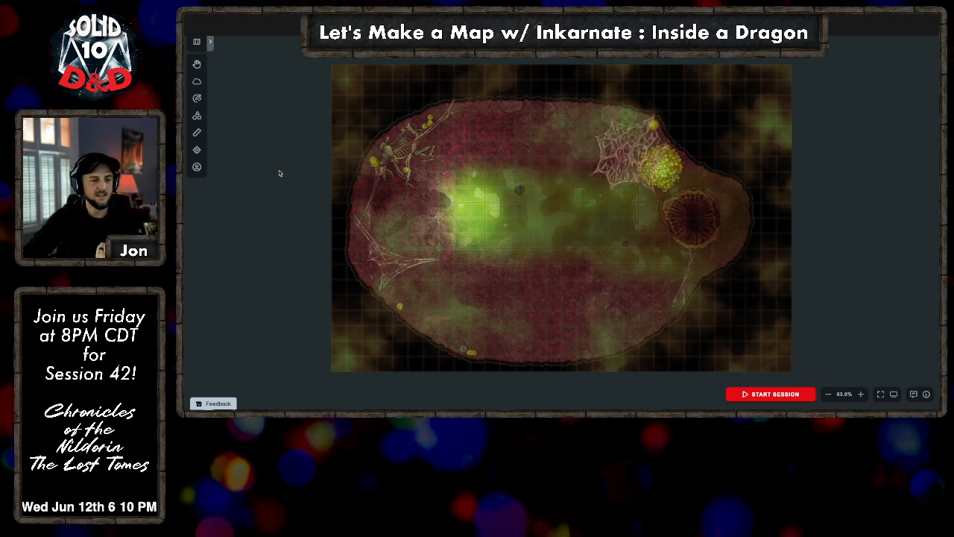
# Step: Draw a green triangle overlay spreading from the glowing pool toward the throat end of the map, and delete it
pyautogui.click(197, 114)
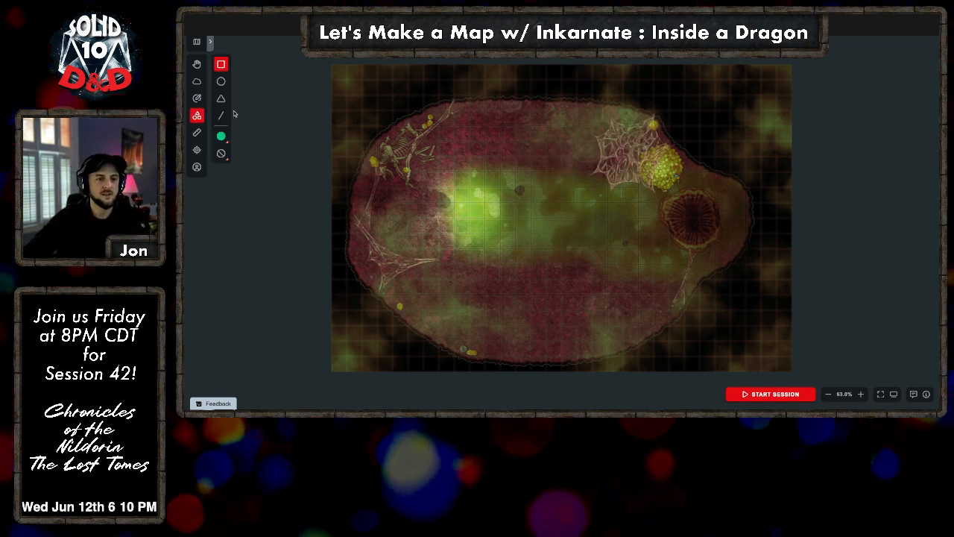
pyautogui.click(223, 98)
pyautogui.moveTo(439, 224); pyautogui.dragTo(636, 240)
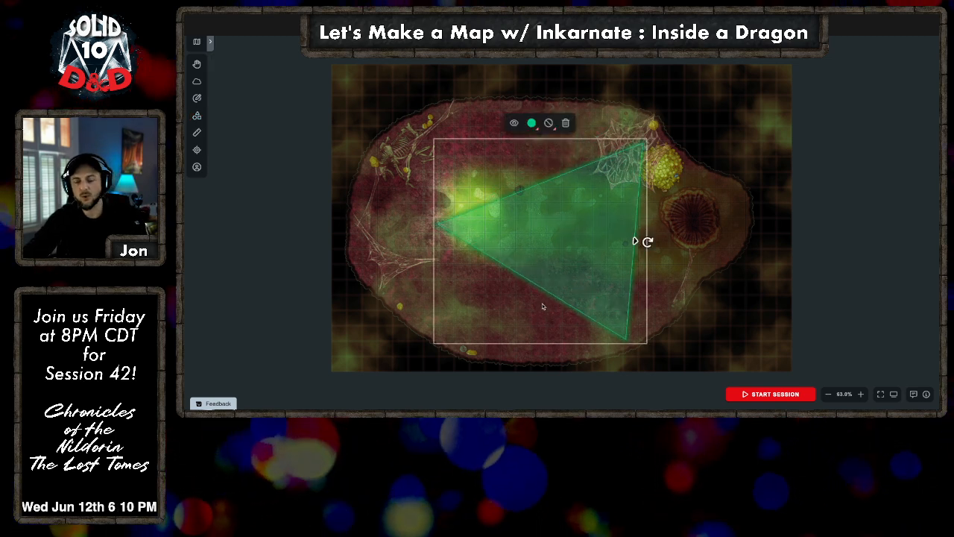
pyautogui.press('Delete')
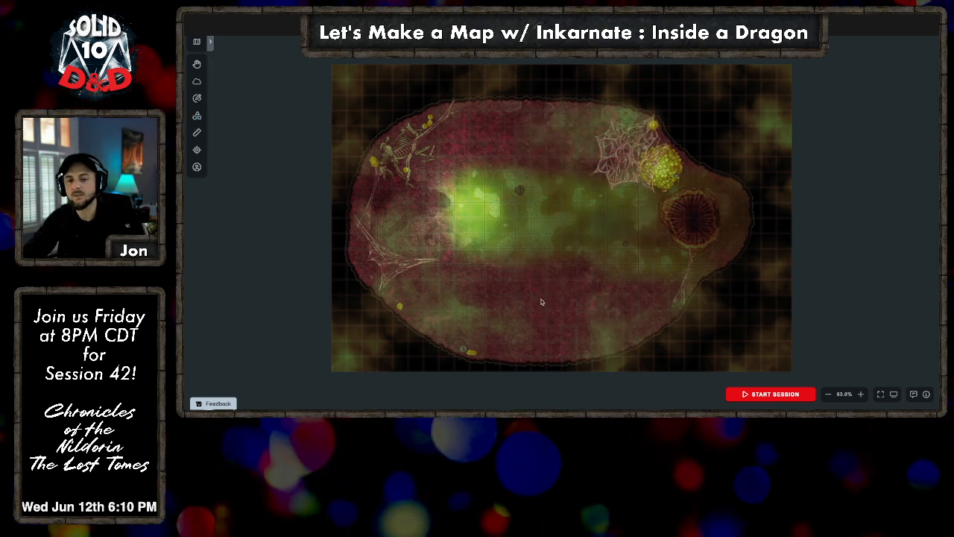
# Step: Try the pointer trail and the ping on the dragon map
pyautogui.click(197, 149)
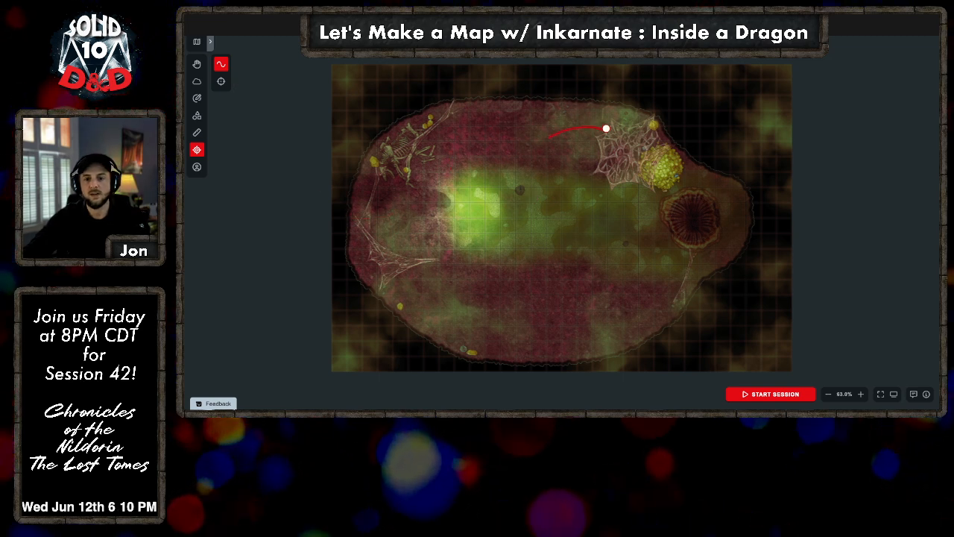
pyautogui.moveTo(717, 180); pyautogui.dragTo(704, 214)
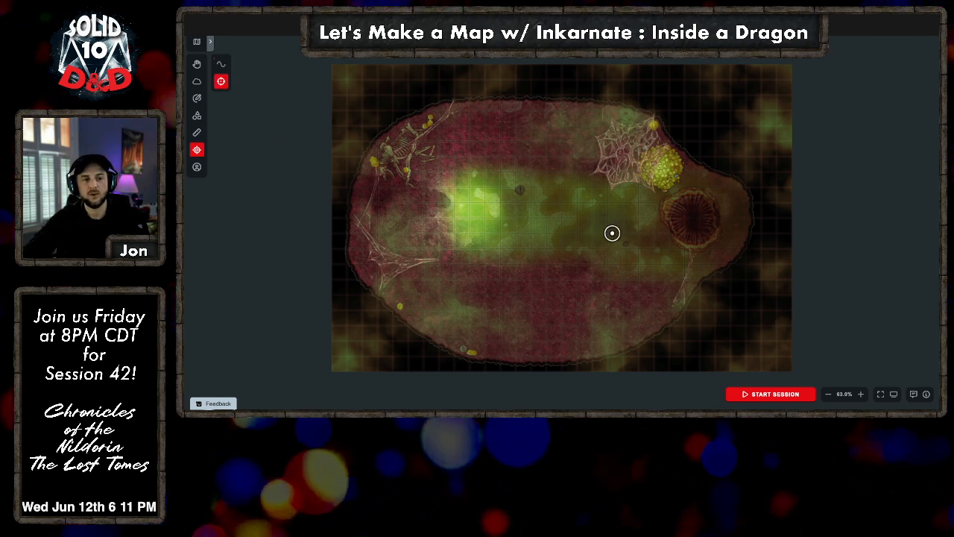
pyautogui.click(678, 198)
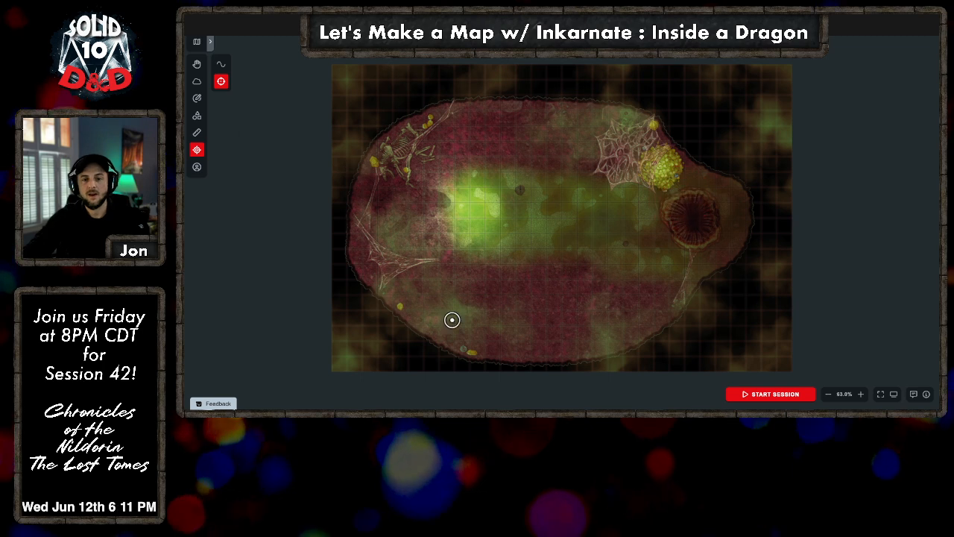
# Step: Place an Abjurer Wizard and an Aboleth monster token on the map and select the wizard token
pyautogui.click(197, 167)
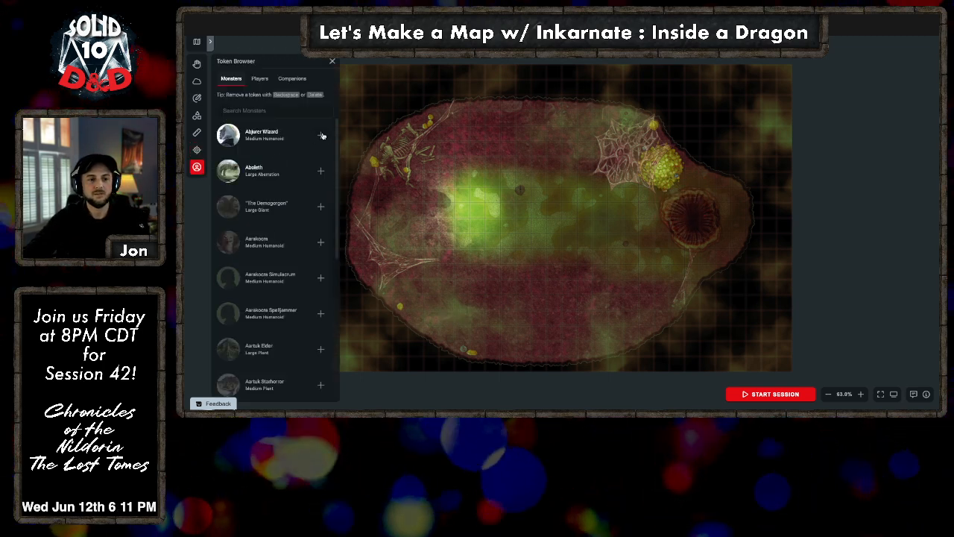
pyautogui.click(321, 134)
pyautogui.click(321, 171)
pyautogui.click(587, 226)
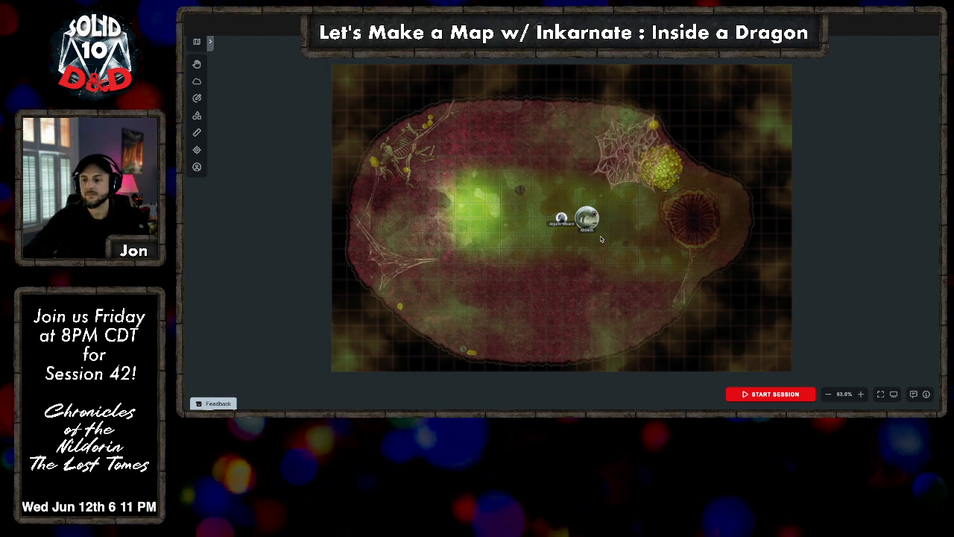
pyautogui.click(562, 218)
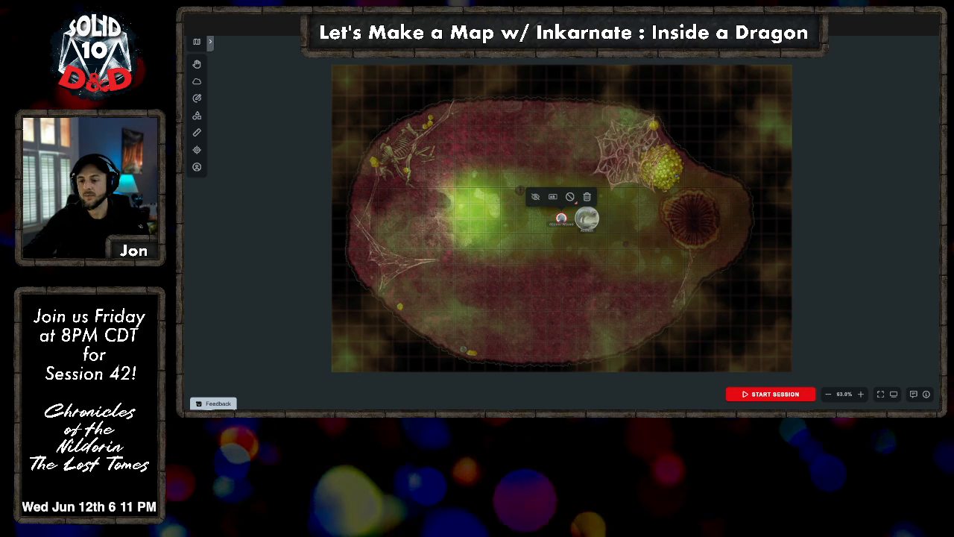
# Step: Start the game session and open the player view, dismissing its What's New notice
pyautogui.click(894, 395)
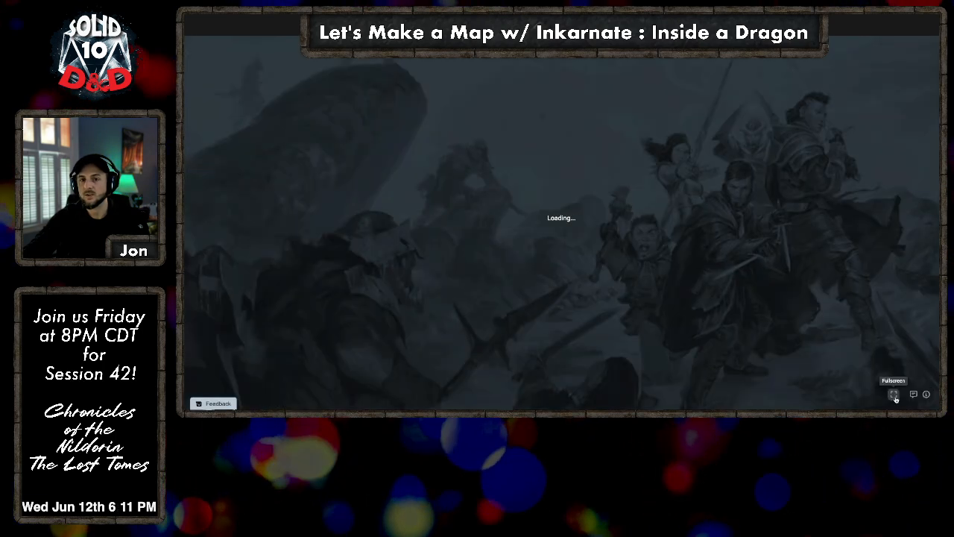
pyautogui.hotkey('ctrl', 'w')
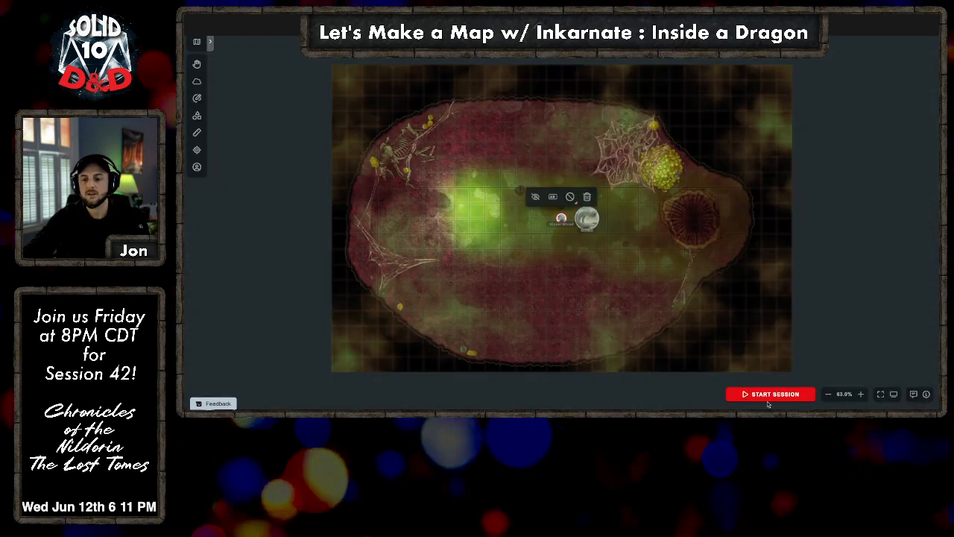
pyautogui.click(768, 400)
pyautogui.click(633, 23)
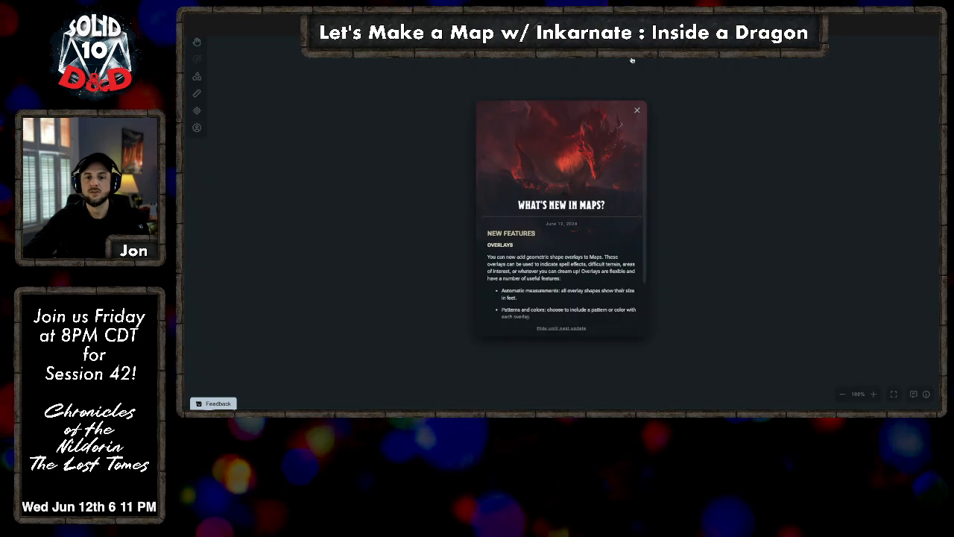
pyautogui.click(638, 110)
pyautogui.scroll(-4, 716, 211)
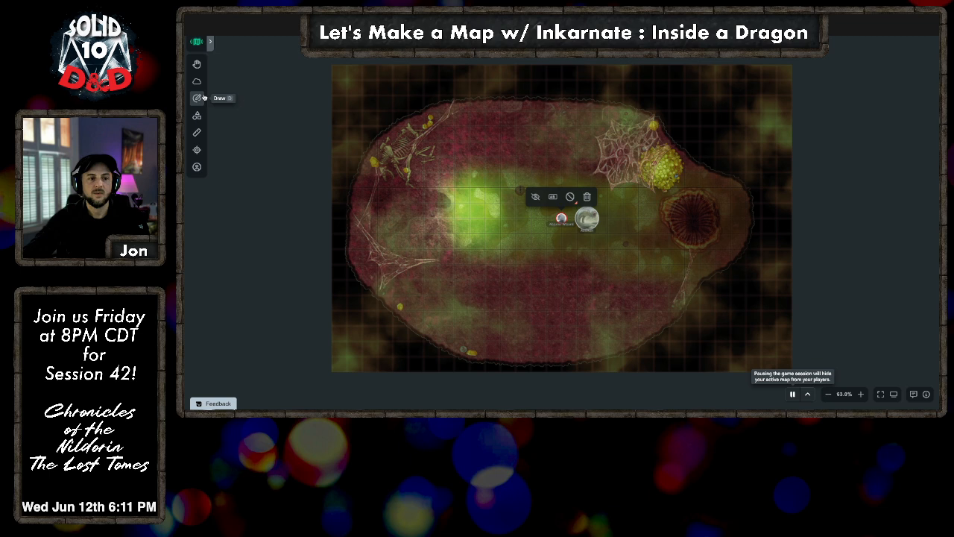
# Step: Cover the whole map with fog of war and check how it looks in the player view
pyautogui.click(197, 80)
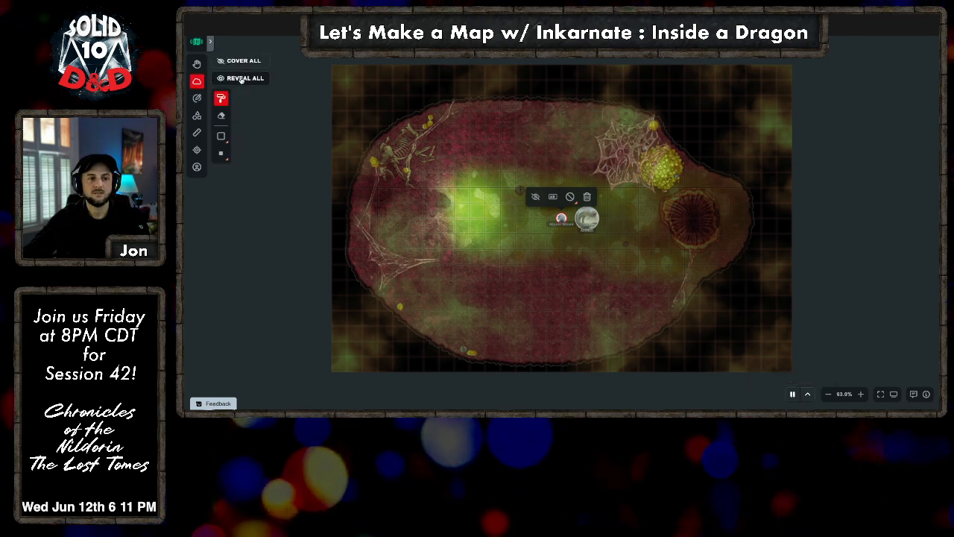
pyautogui.click(230, 78)
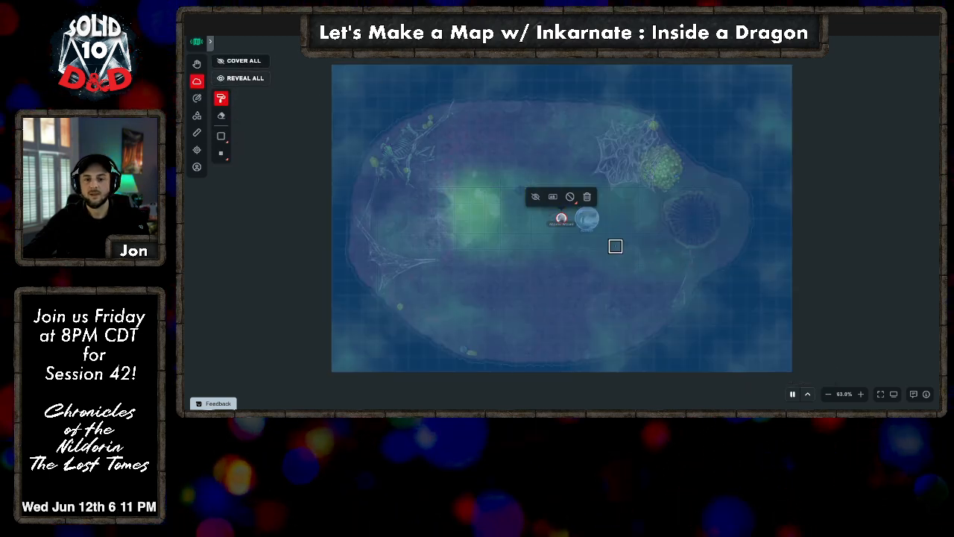
pyautogui.click(198, 83)
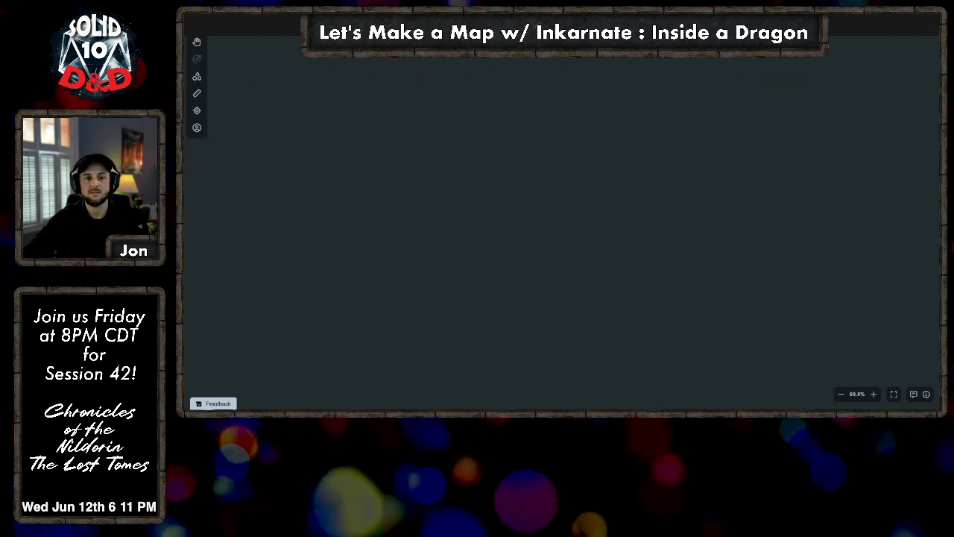
# Step: Erase the fog around the two monster tokens with a round brush, enlarging it to the largest size to widen the area
pyautogui.click(197, 82)
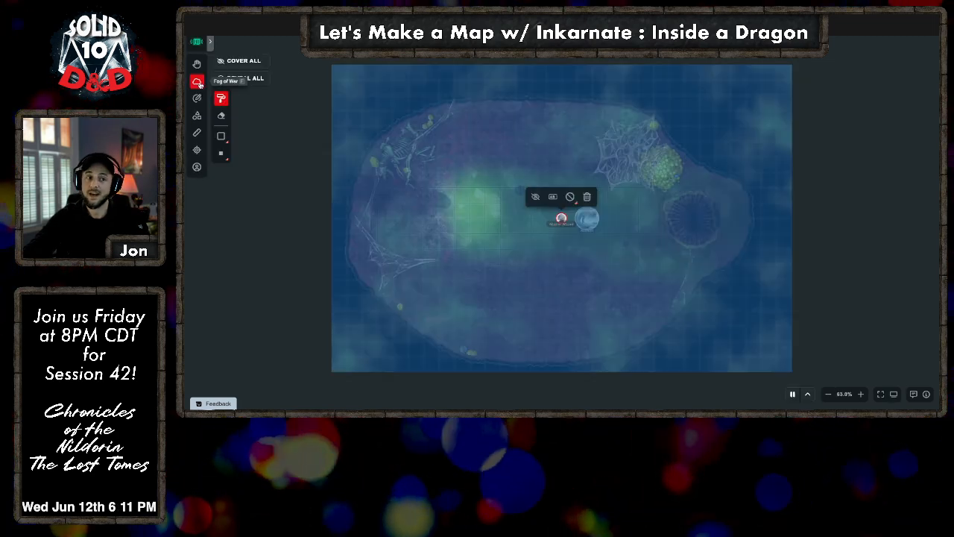
pyautogui.click(221, 138)
pyautogui.click(245, 146)
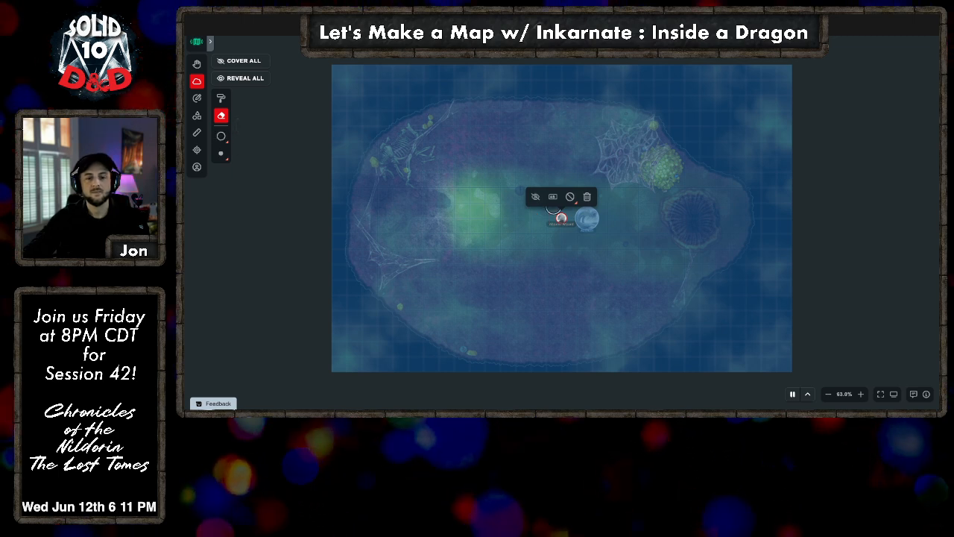
pyautogui.click(560, 211)
pyautogui.moveTo(560, 211); pyautogui.dragTo(539, 232)
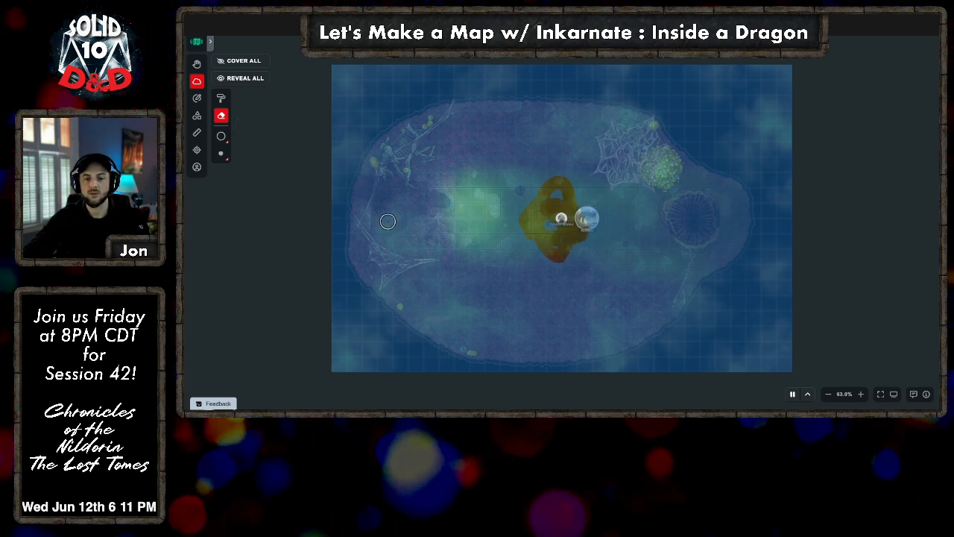
pyautogui.click(220, 153)
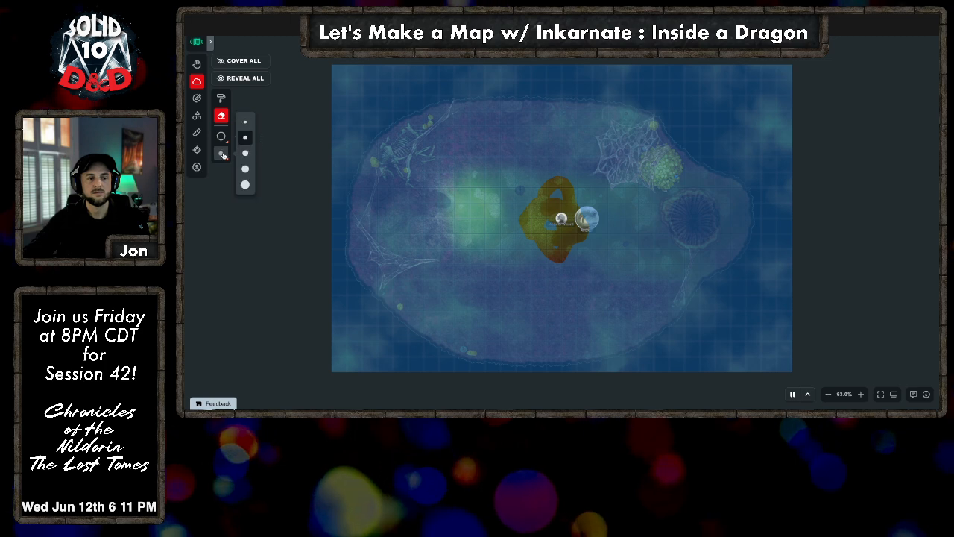
pyautogui.click(246, 185)
pyautogui.moveTo(571, 216)
pyautogui.mouseDown()
pyautogui.moveTo(541, 252)
pyautogui.moveTo(582, 222)
pyautogui.mouseUp()
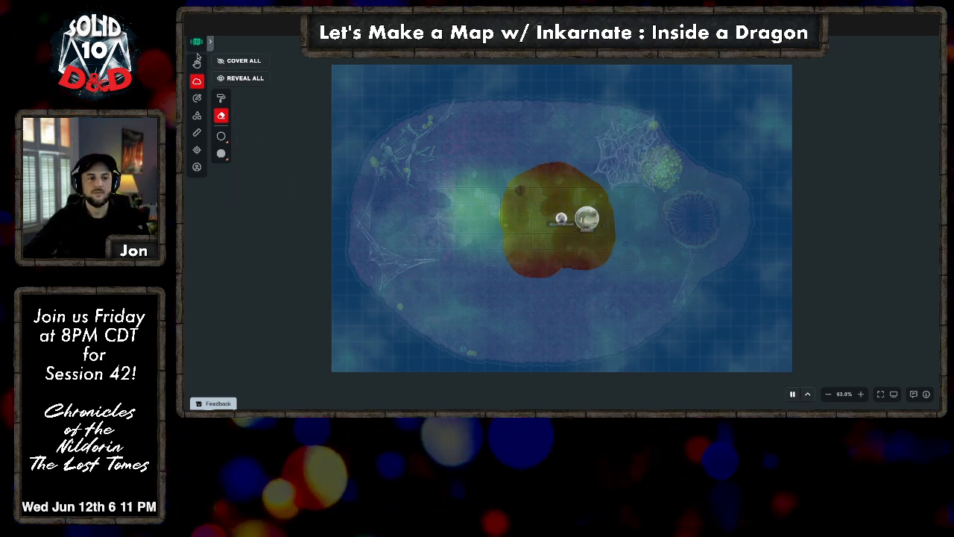
# Step: Check the revealed area in the player view, return to the game master's map, and leave the fog of war tool
pyautogui.hotkey('ctrl', 'Tab')
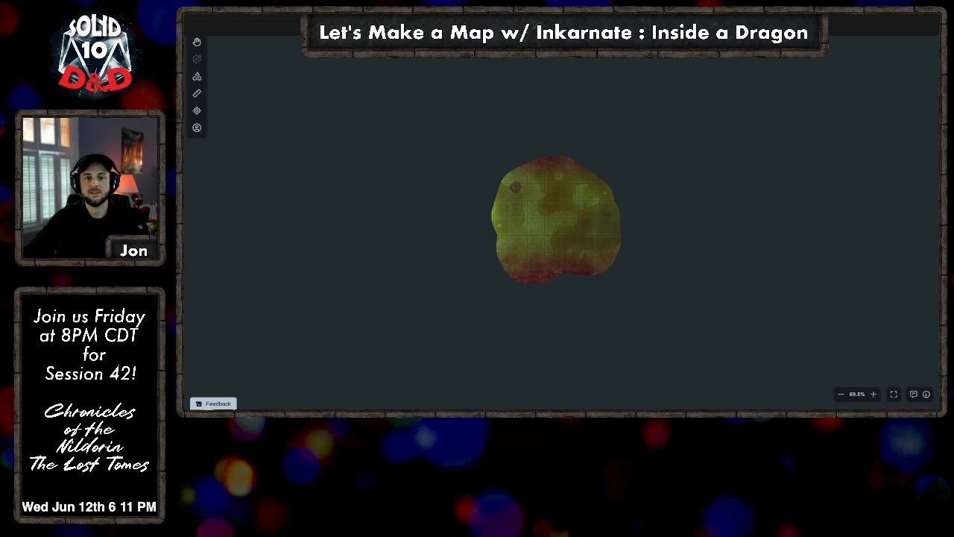
pyautogui.hotkey('ctrl', 'Tab')
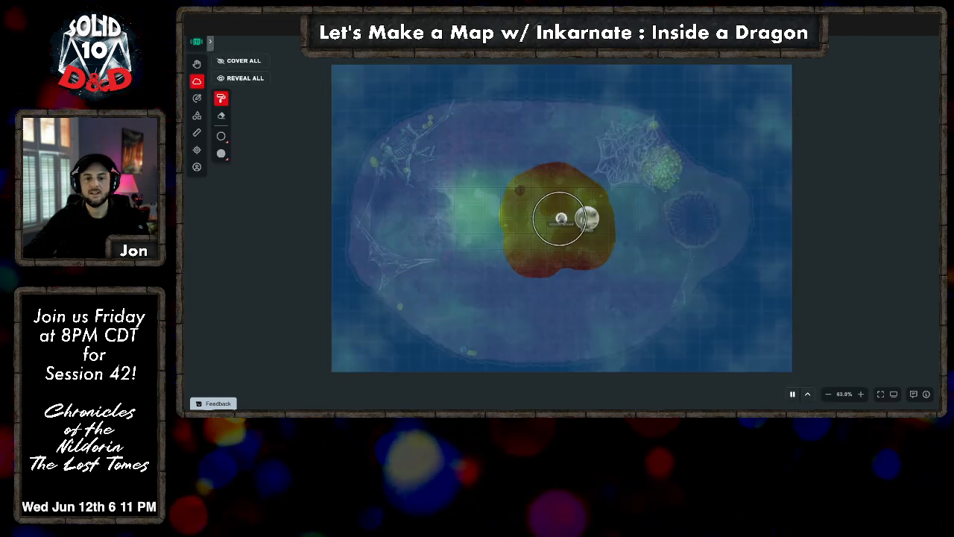
pyautogui.click(198, 85)
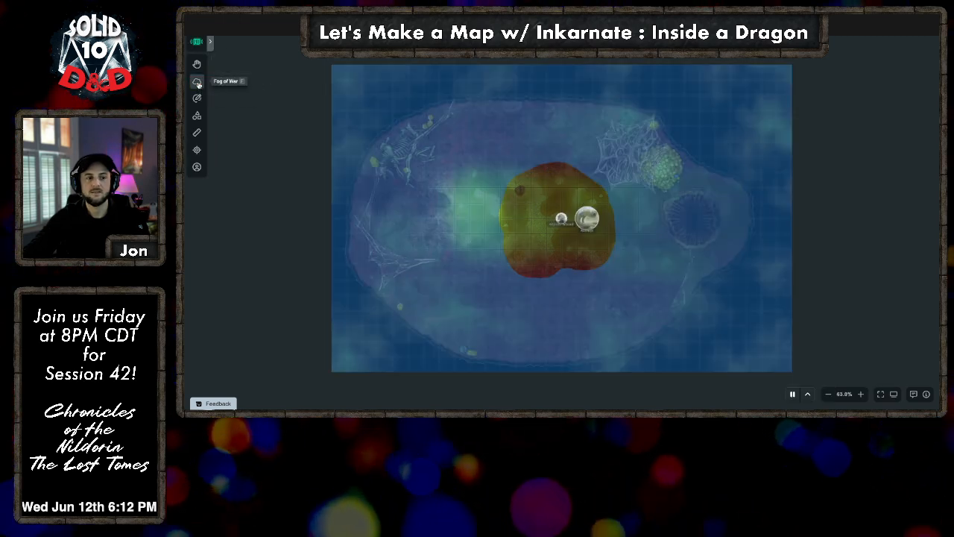
# Step: Select the Abjurer Wizard token, check the map in the player view, and return to the game master's map
pyautogui.click(562, 219)
pyautogui.hotkey('ctrl', 'Tab')
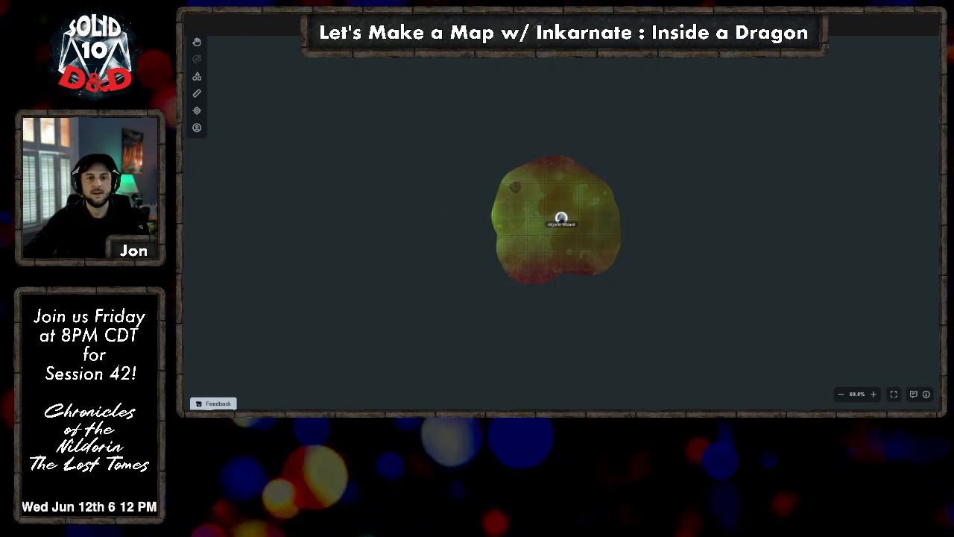
pyautogui.hotkey('ctrl', 'Tab')
# Step: Browse the monster, player and companion tokens available in the token browser
pyautogui.click(197, 166)
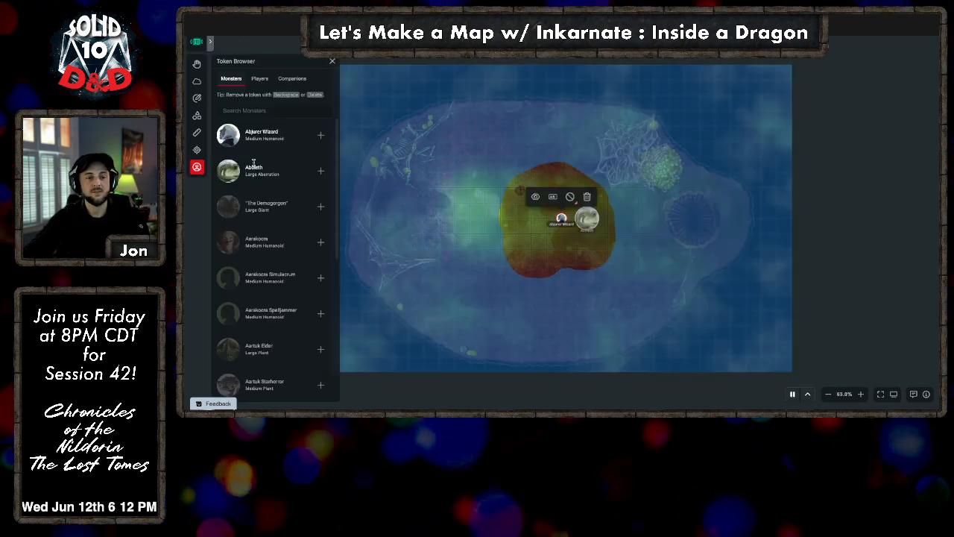
pyautogui.click(259, 78)
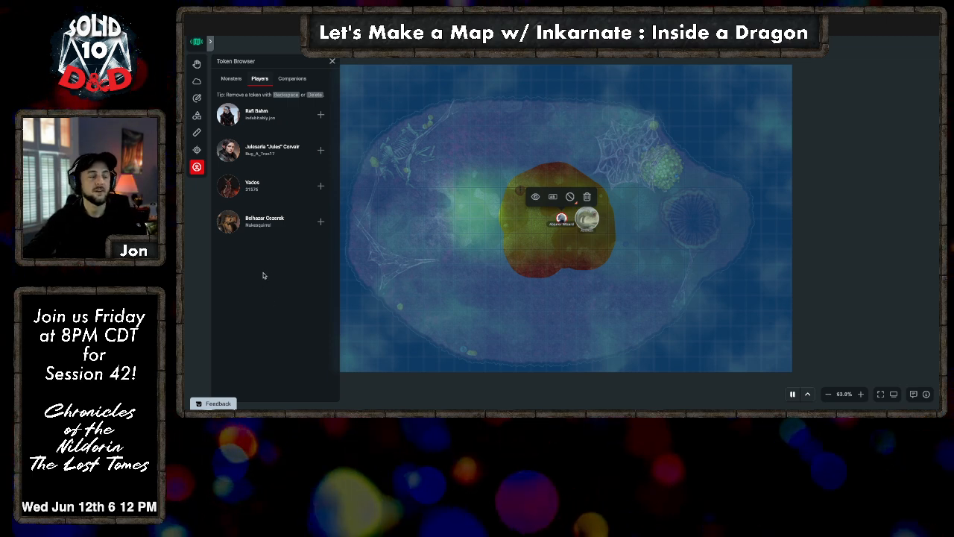
pyautogui.click(291, 78)
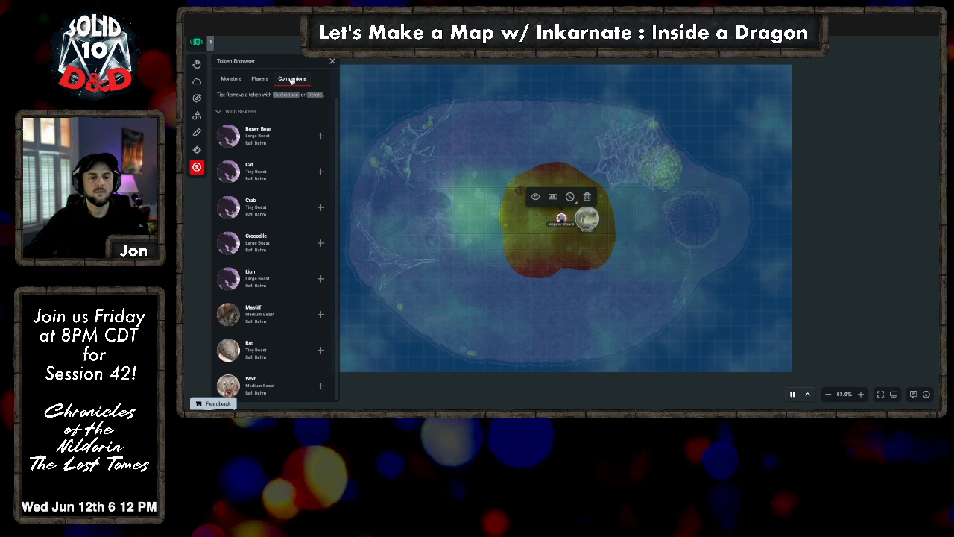
pyautogui.scroll(-1, 267, 188)
pyautogui.scroll(1, 275, 287)
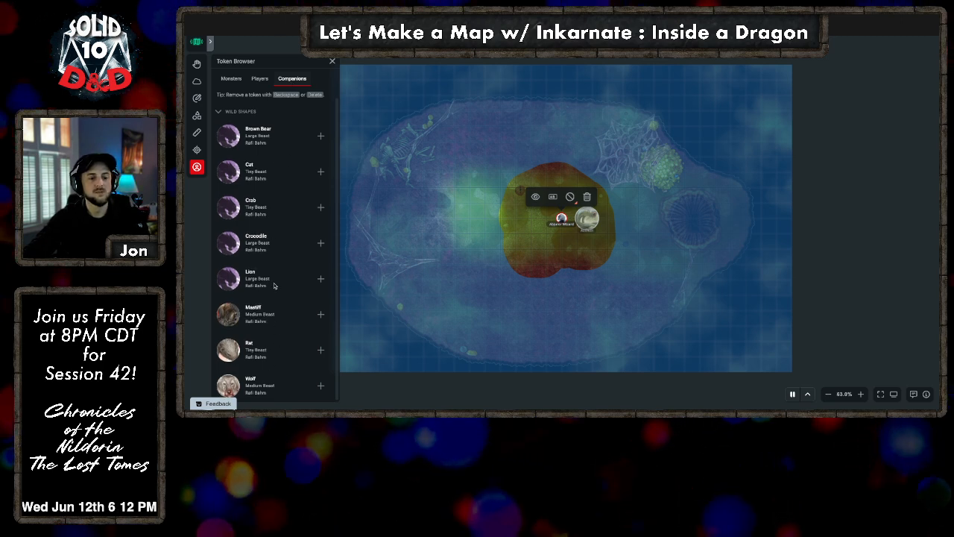
pyautogui.scroll(-1, 276, 291)
# Step: Add the first listed player character's token and move it near the upper edge of the revealed area, leaving its label unedited
pyautogui.click(260, 79)
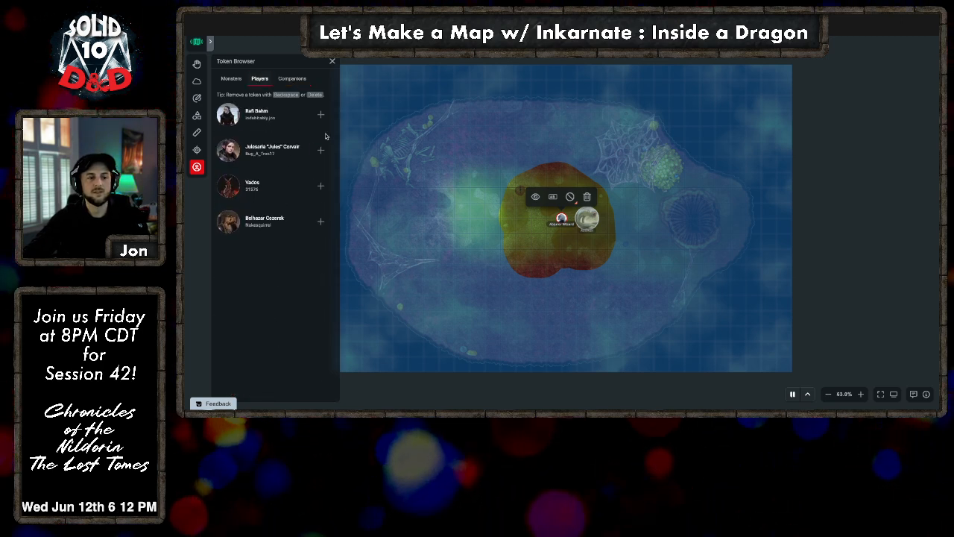
pyautogui.click(332, 61)
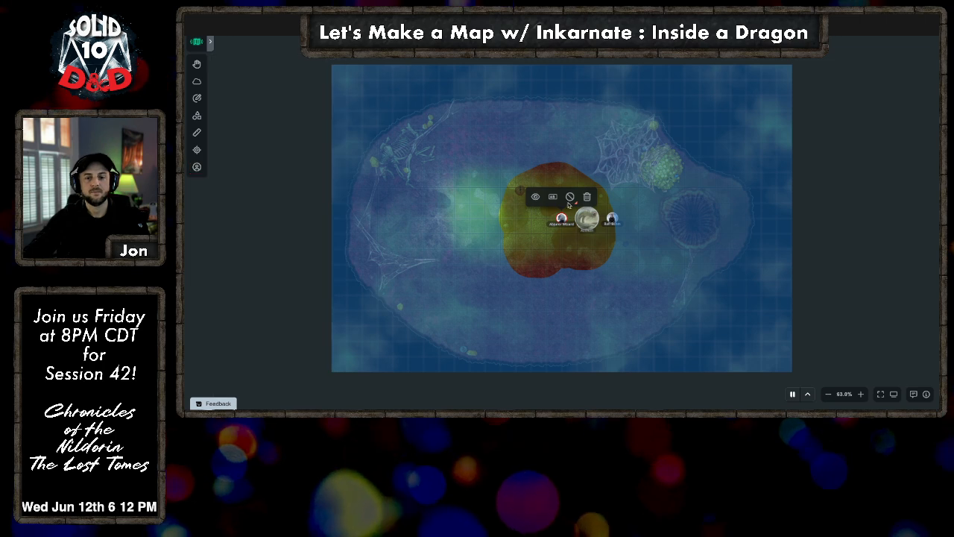
pyautogui.click(613, 218)
pyautogui.moveTo(612, 218); pyautogui.dragTo(550, 174)
pyautogui.click(542, 153)
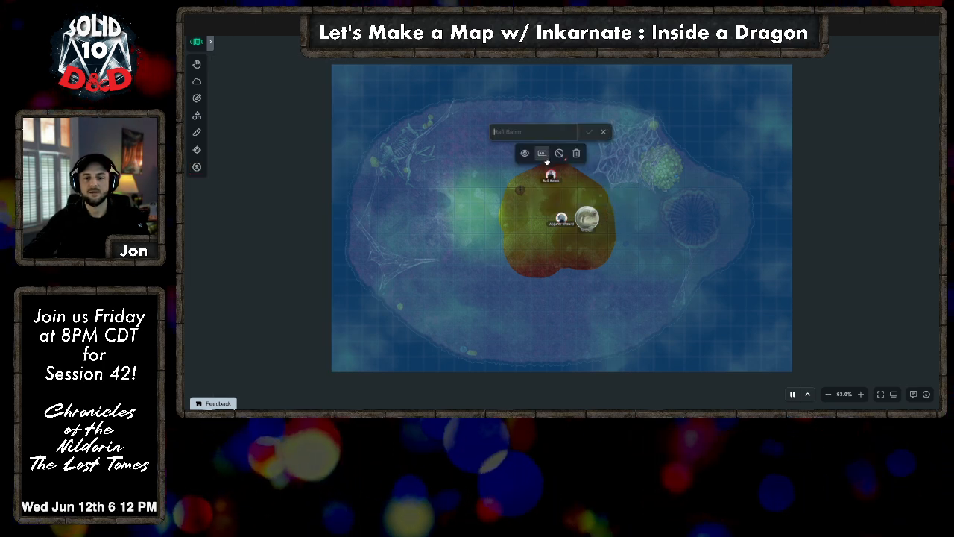
pyautogui.click(606, 132)
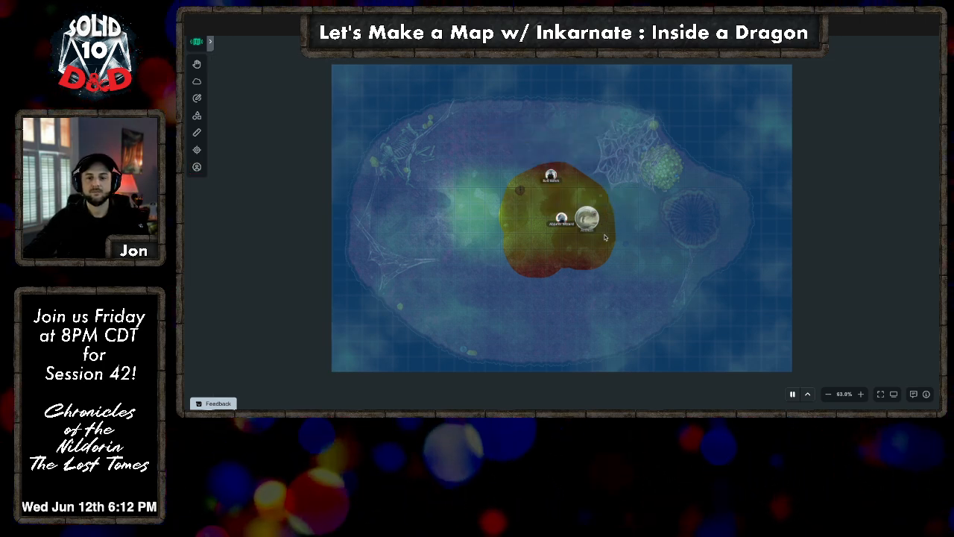
# Step: Look at the overlay shapes and measure a distance with the ruler across the fogged map toward the player character's token
pyautogui.click(197, 114)
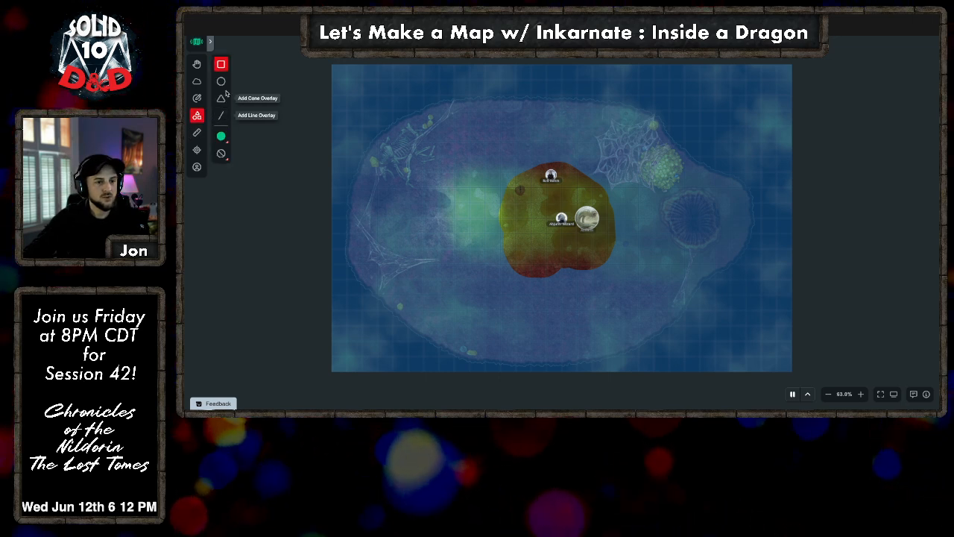
pyautogui.click(197, 132)
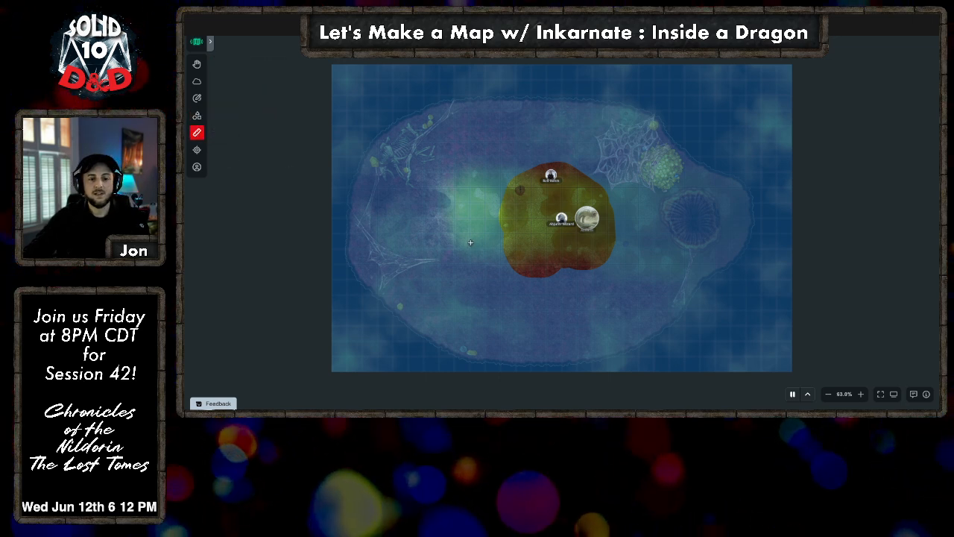
pyautogui.moveTo(431, 309); pyautogui.dragTo(568, 179)
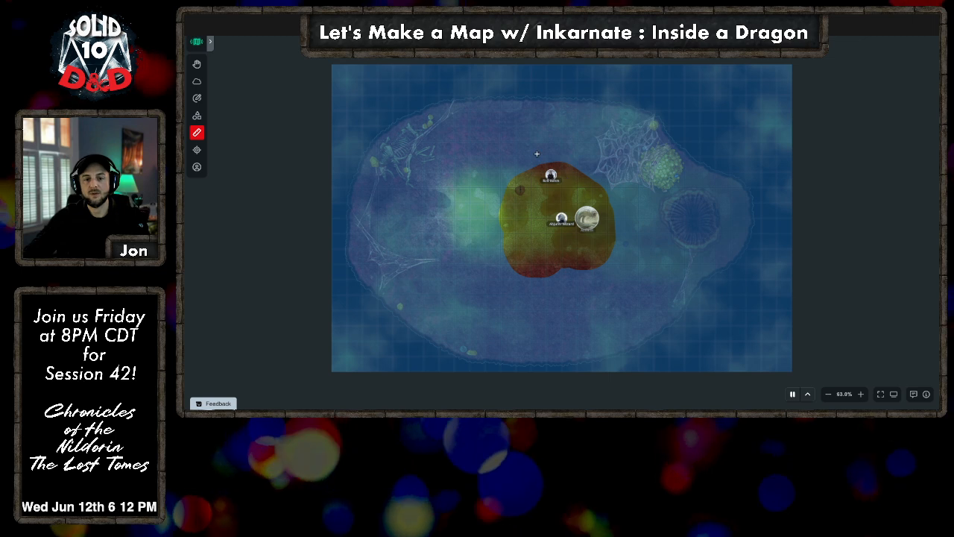
# Step: Reveal the whole map from fog of war and measure the distance from the player character's token to the lower-left stomach area
pyautogui.click(197, 81)
pyautogui.click(244, 79)
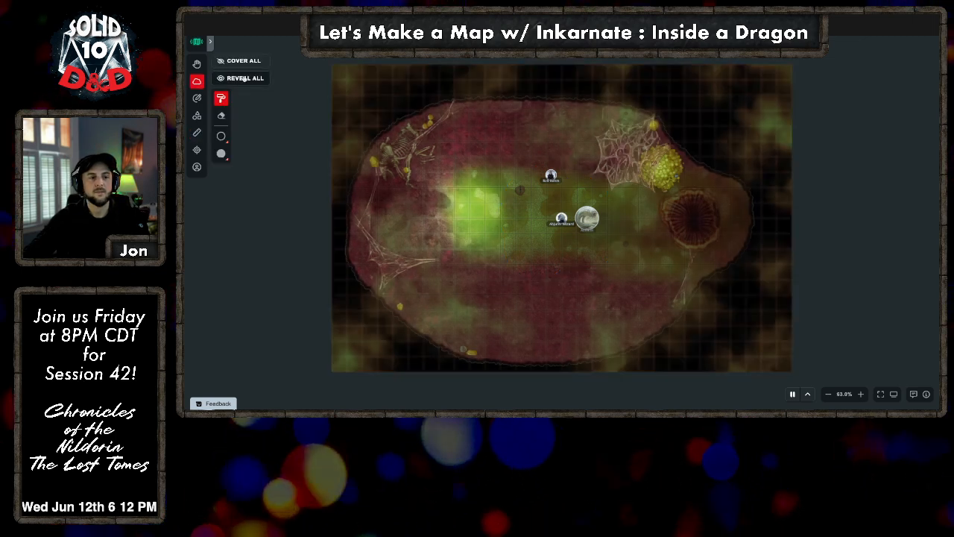
pyautogui.click(197, 133)
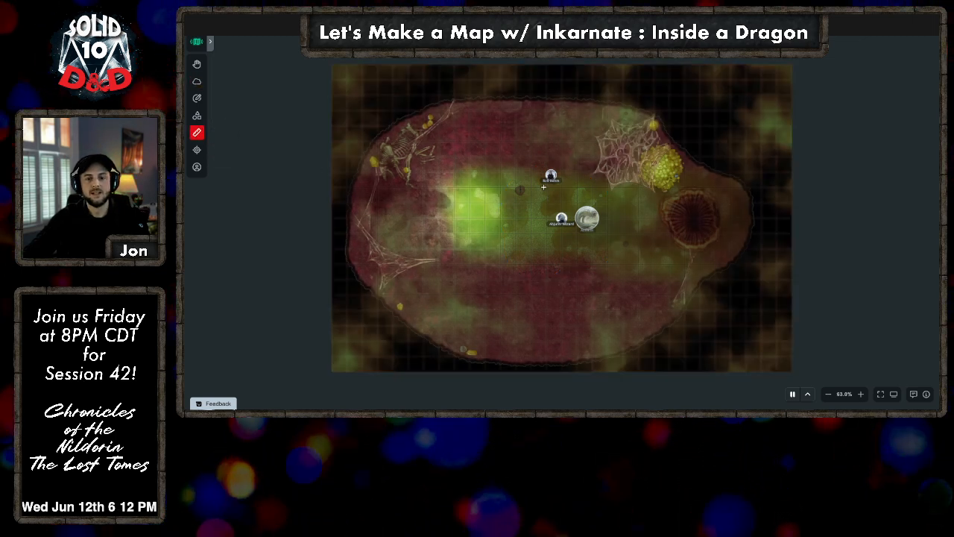
pyautogui.moveTo(542, 199); pyautogui.dragTo(442, 308)
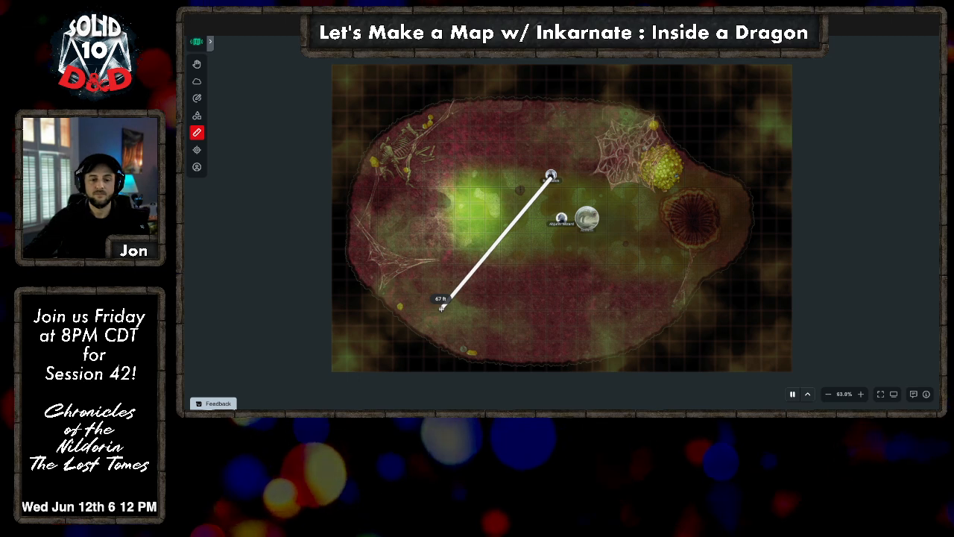
pyautogui.moveTo(450, 296)
pyautogui.mouseDown()
pyautogui.moveTo(462, 281)
pyautogui.moveTo(450, 285)
pyautogui.mouseUp()
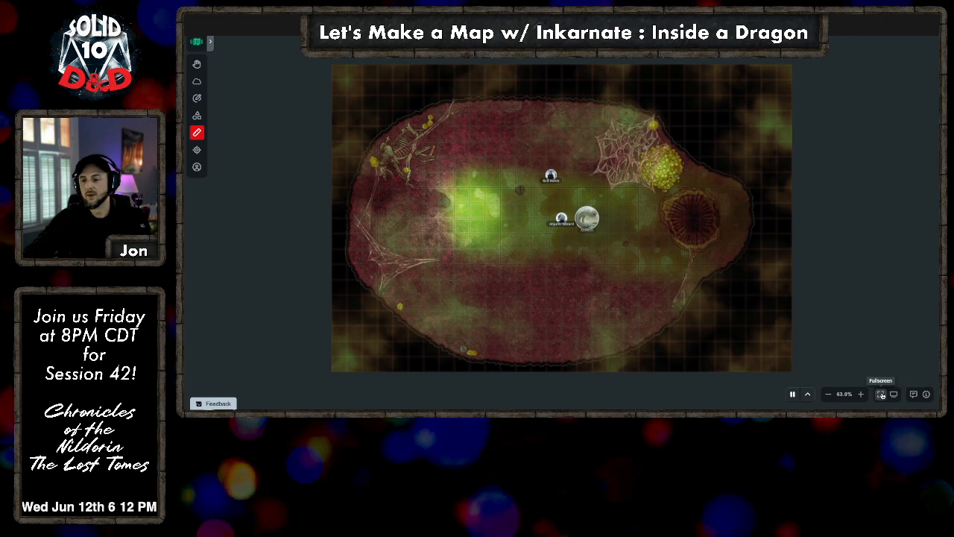
# Step: Examine the tokens, grid and small sword object up close, and return to a view of the whole map
pyautogui.scroll(2, 600, 264)
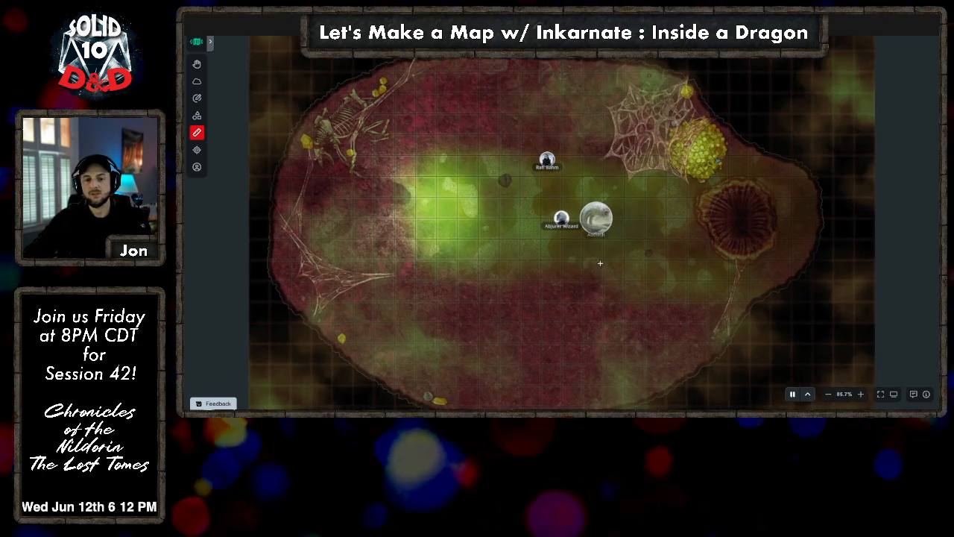
pyautogui.scroll(4, 600, 263)
pyautogui.scroll(4, 353, 118)
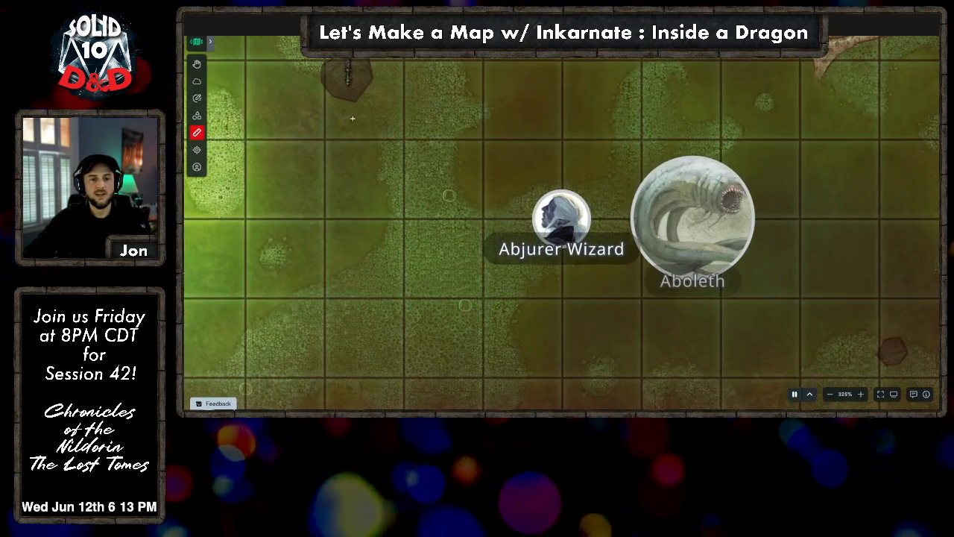
pyautogui.moveTo(326, 90); pyautogui.dragTo(522, 238)
pyautogui.scroll(2, 435, 203)
pyautogui.scroll(1, 435, 203)
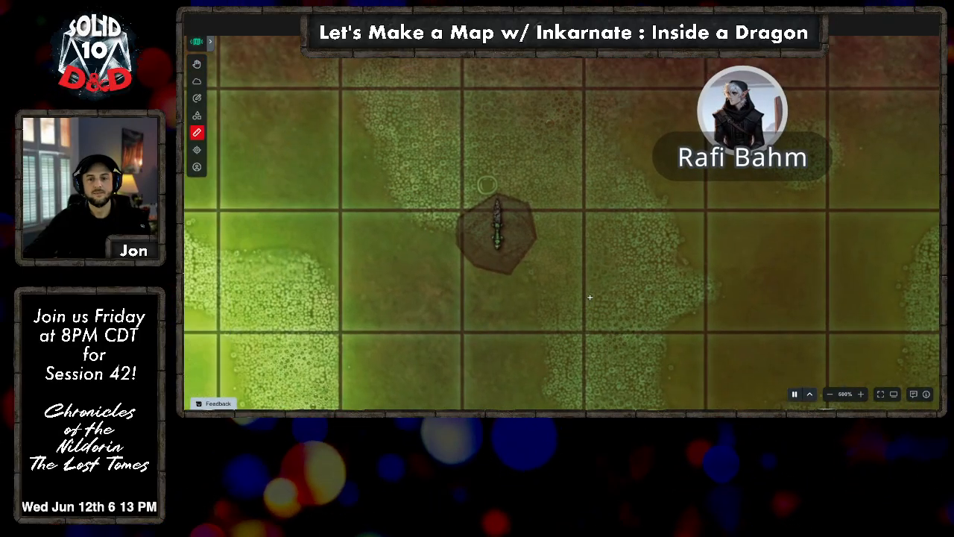
pyautogui.scroll(-10, 709, 284)
pyautogui.scroll(2, 792, 310)
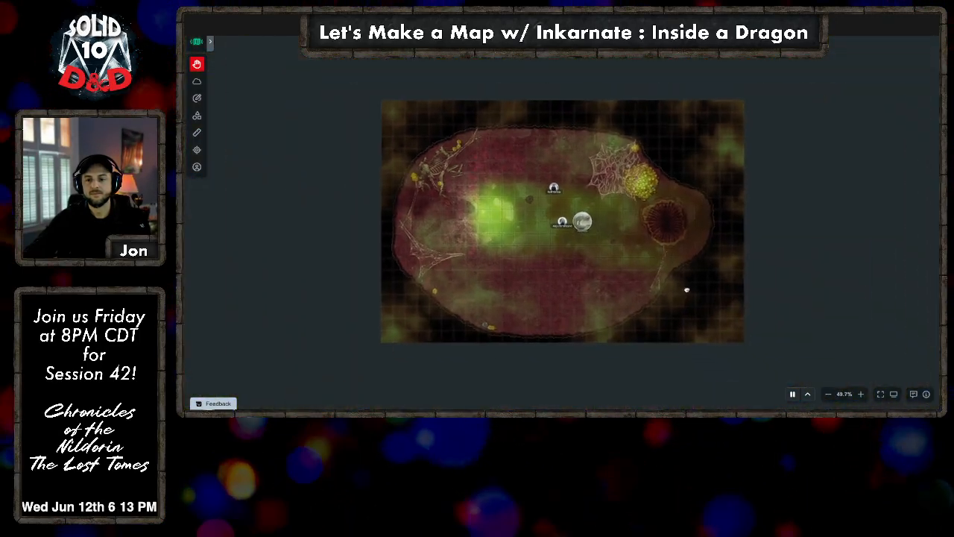
# Step: View the game log, show the connected players, and pause the game session
pyautogui.click(914, 395)
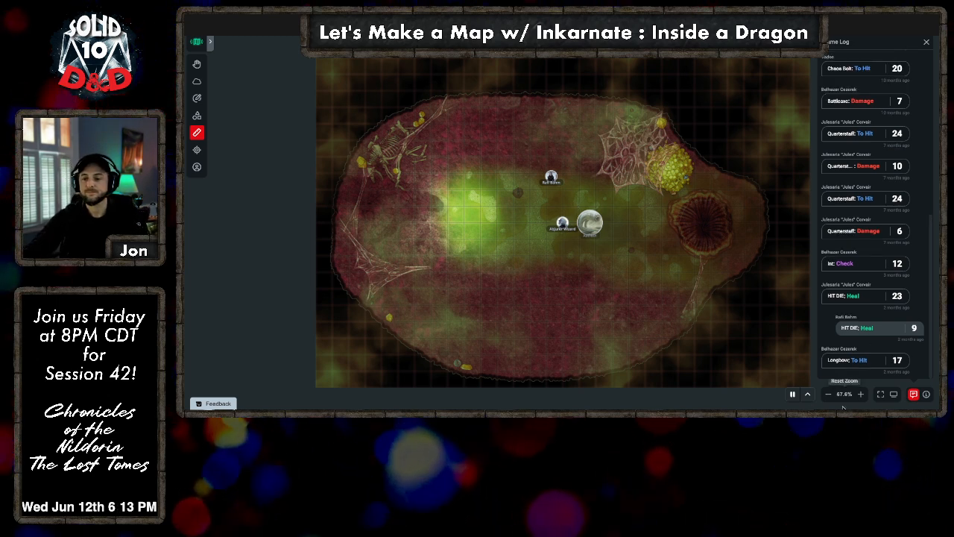
pyautogui.click(926, 393)
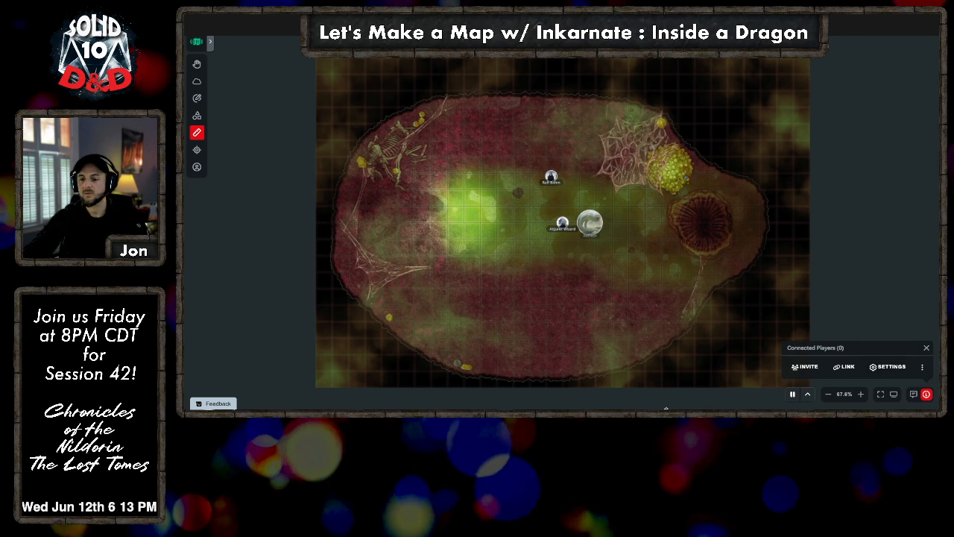
pyautogui.click(795, 394)
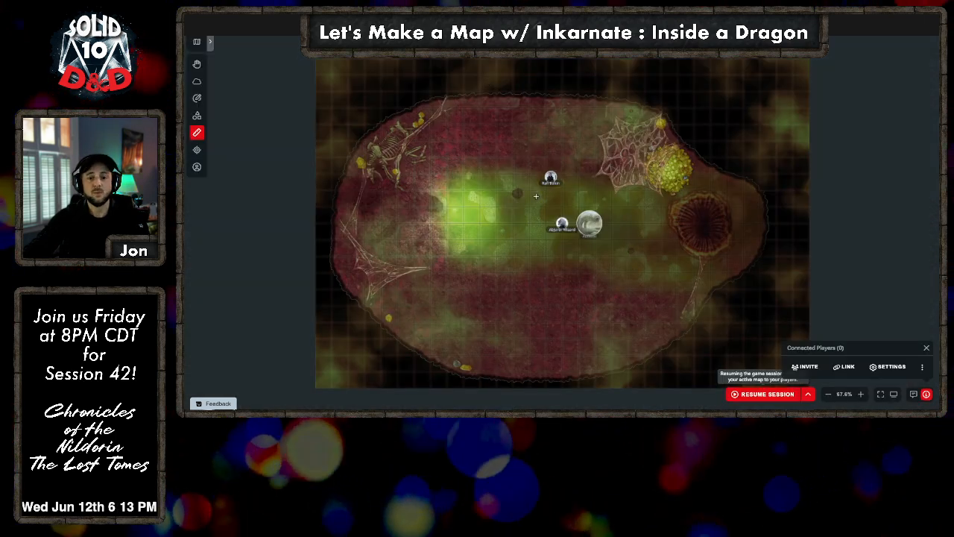
# Step: Try out a resizable circle overlay about 16 ft in radius beside the glowing green pool and delete it
pyautogui.click(197, 115)
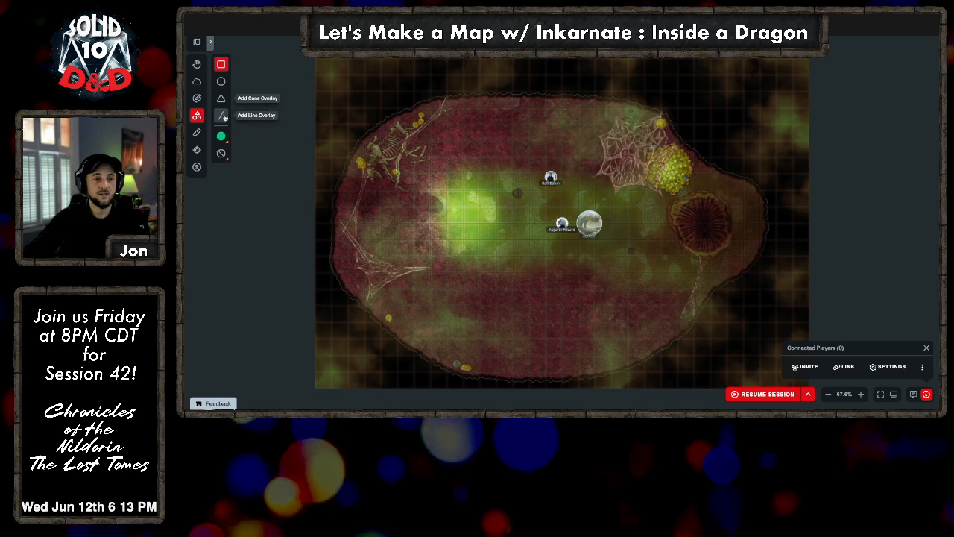
pyautogui.click(435, 215)
pyautogui.moveTo(440, 216); pyautogui.dragTo(479, 216)
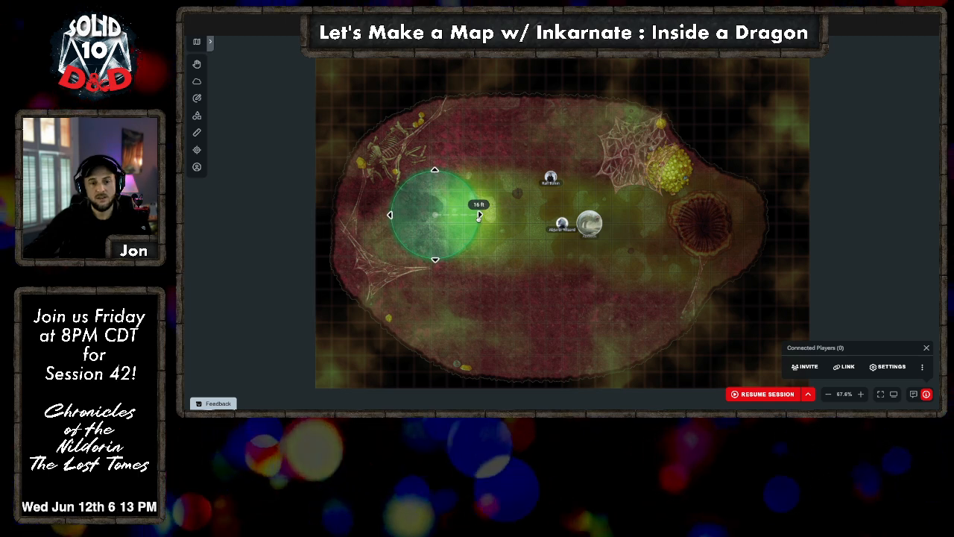
pyautogui.moveTo(479, 225)
pyautogui.mouseDown()
pyautogui.moveTo(729, 240)
pyautogui.moveTo(715, 216)
pyautogui.moveTo(499, 205)
pyautogui.moveTo(468, 215)
pyautogui.mouseUp()
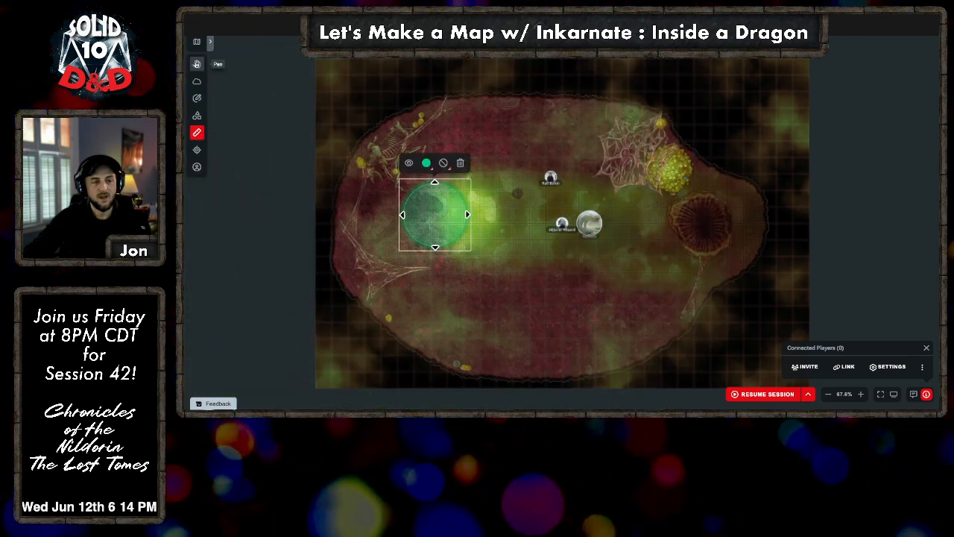
pyautogui.click(197, 66)
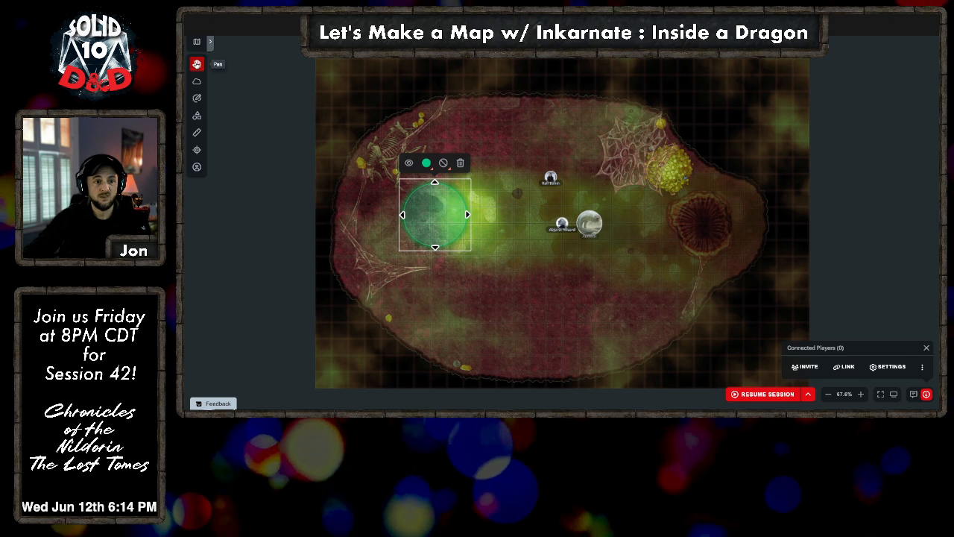
pyautogui.press('Delete')
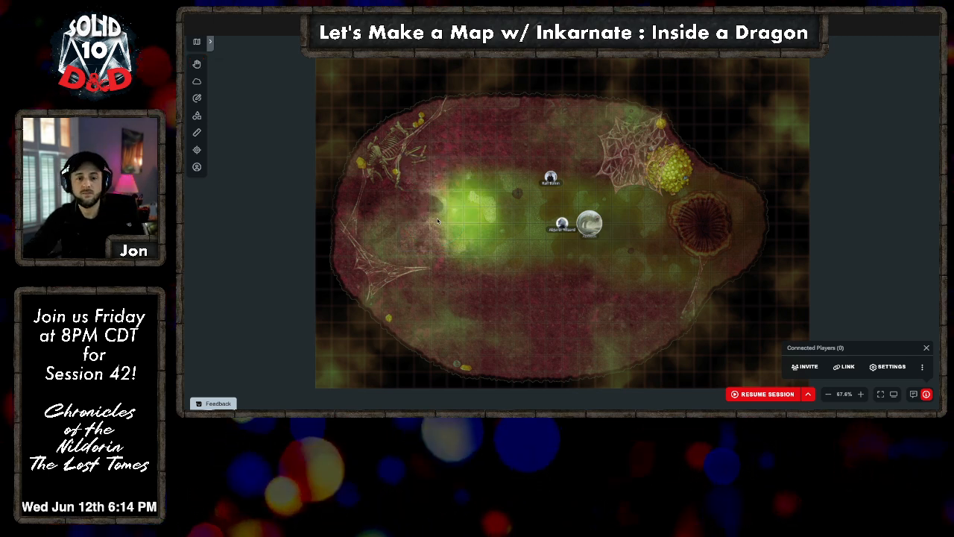
pyautogui.scroll(-1, 492, 224)
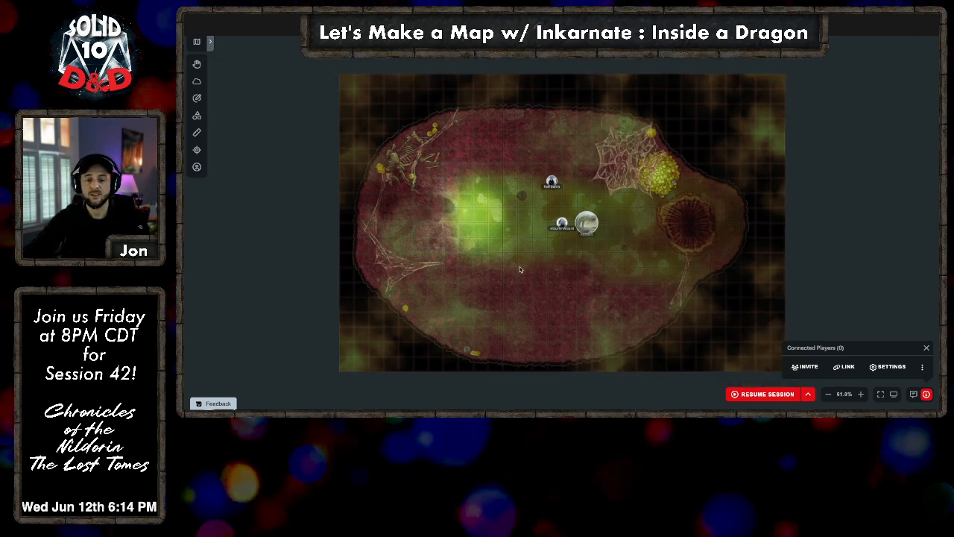
pyautogui.moveTo(522, 261); pyautogui.dragTo(513, 244)
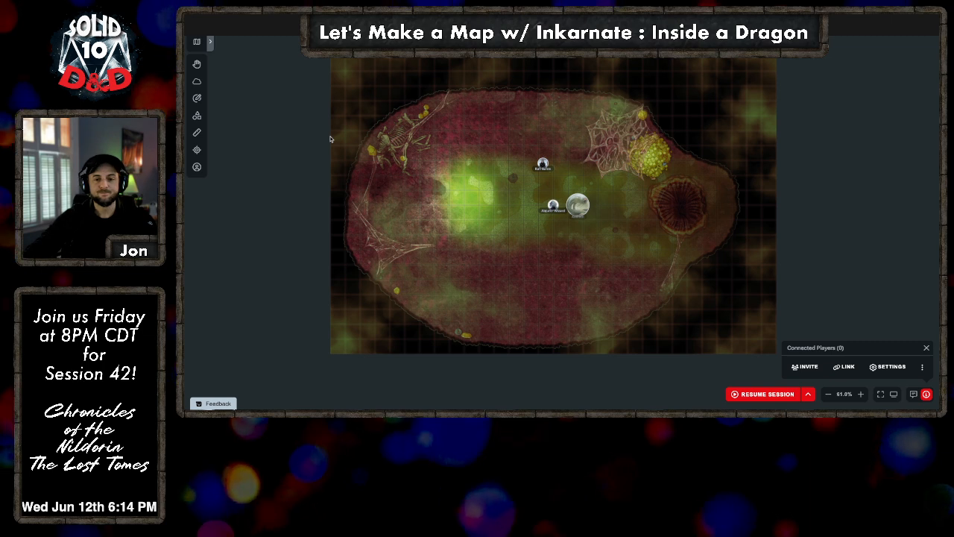
pyautogui.moveTo(501, 258); pyautogui.dragTo(458, 266)
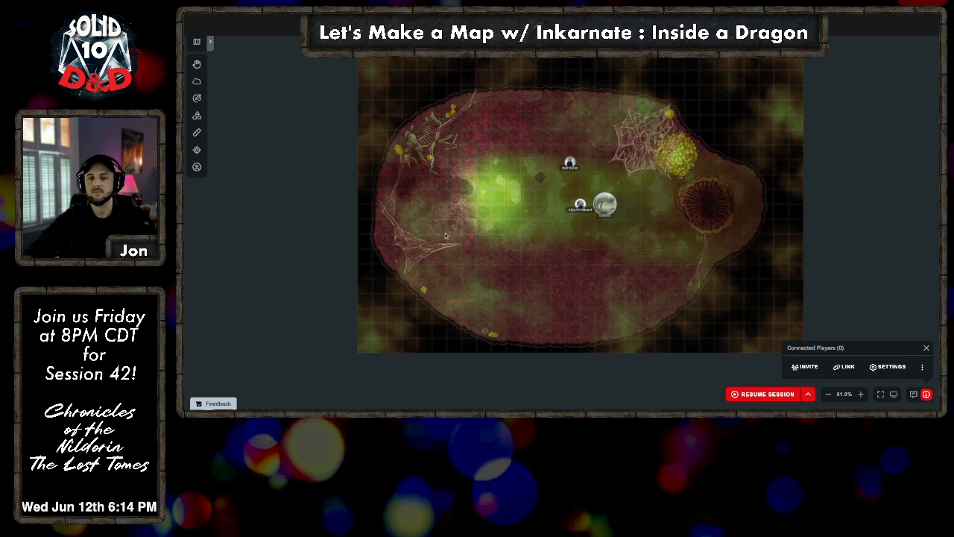
pyautogui.scroll(3, 481, 215)
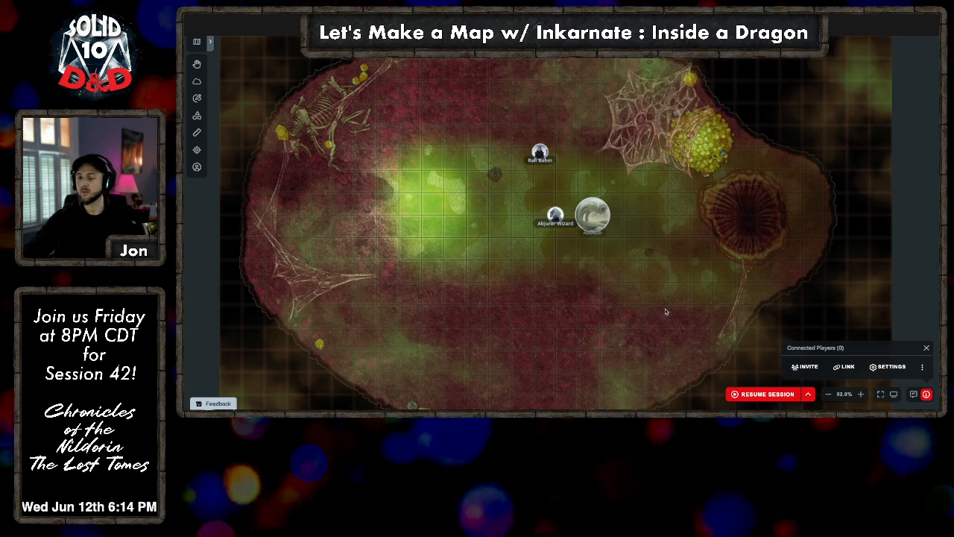
pyautogui.scroll(2, 572, 286)
pyautogui.moveTo(573, 298); pyautogui.dragTo(581, 310)
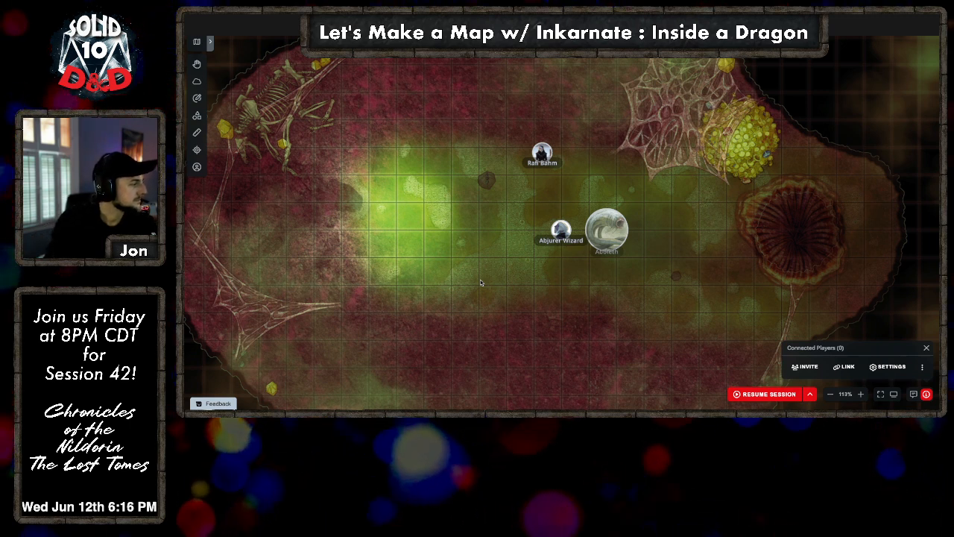
# Step: Switch back to the dragon map in the Inkarnate editor
pyautogui.press('d')
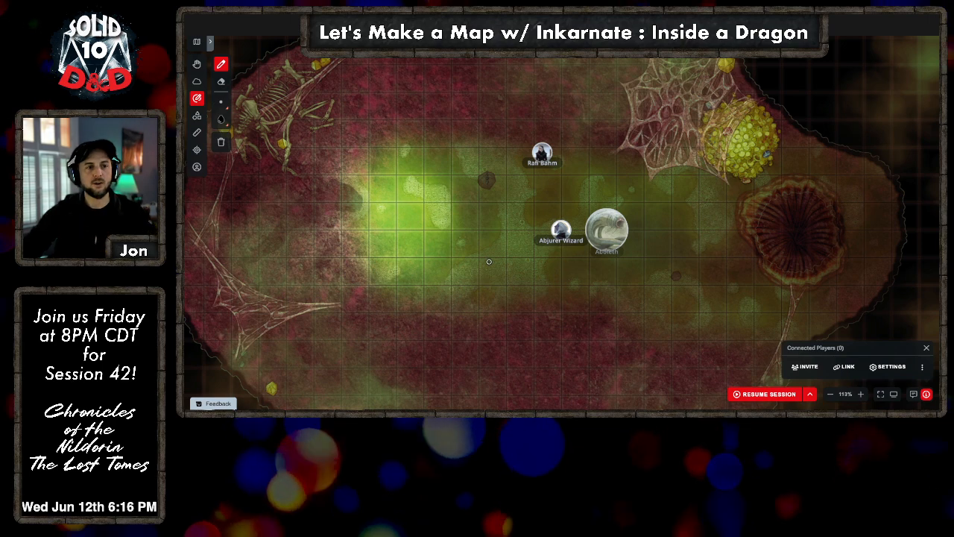
pyautogui.click(403, 22)
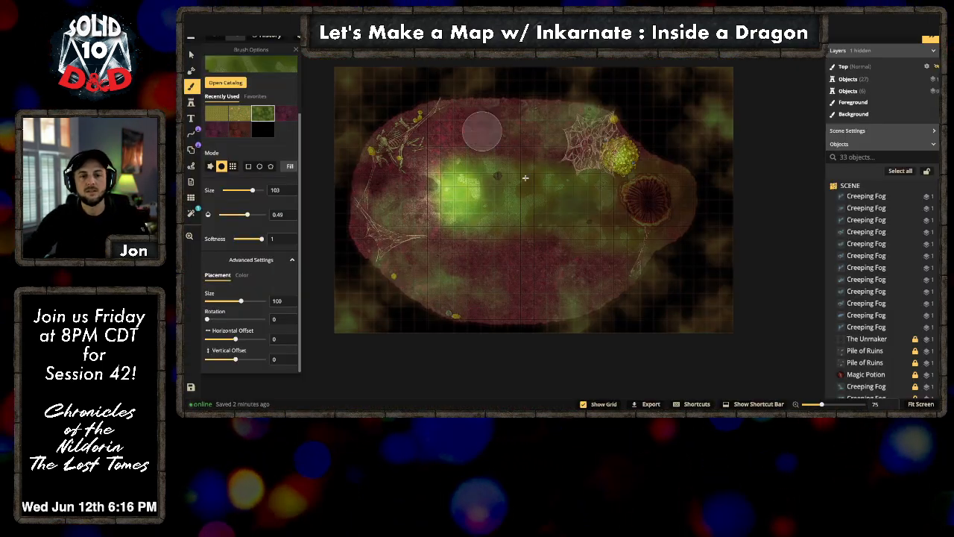